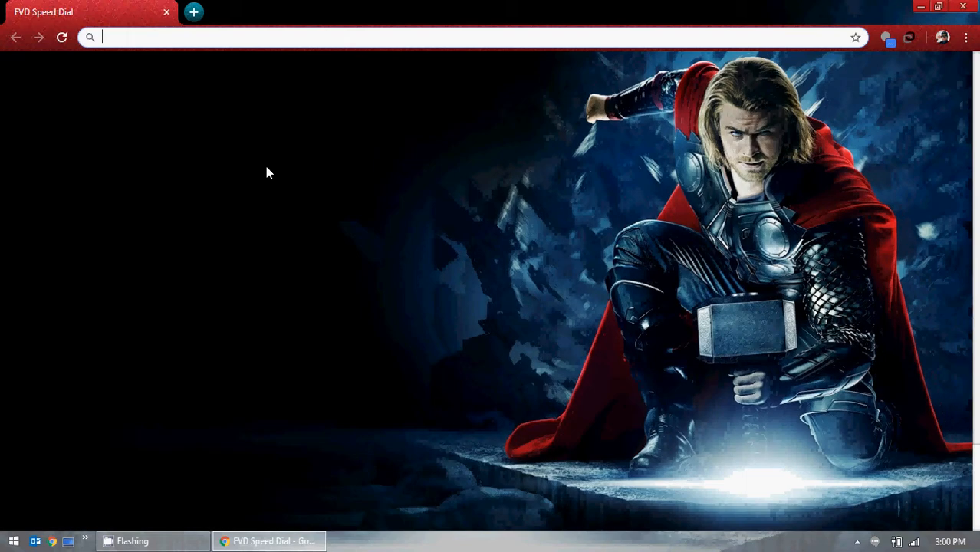
Go to itamerica.atlassian.net and open the project 01. IT America Testing Team (Feb 09, 2017 - Feb 22, 2017)
type("itamerica.atlassian.net")
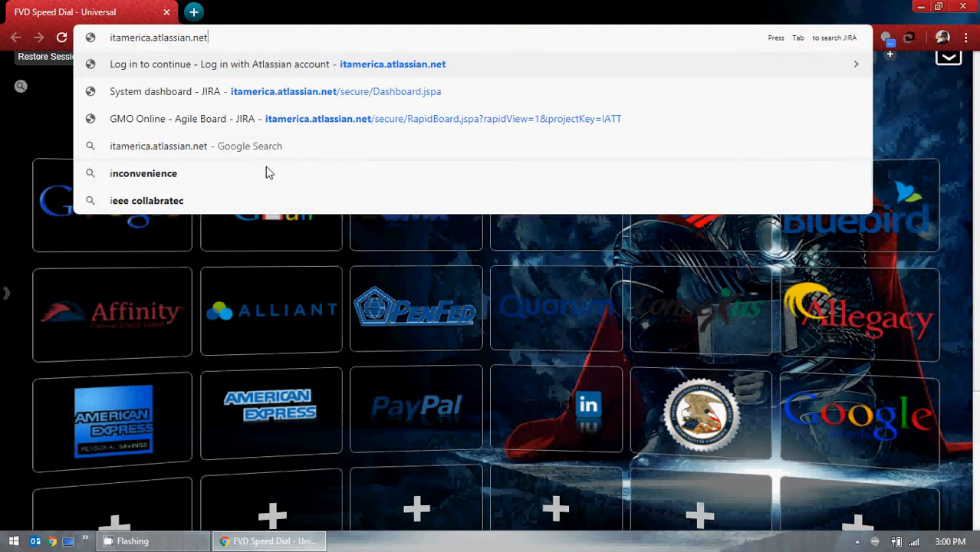
key("Return")
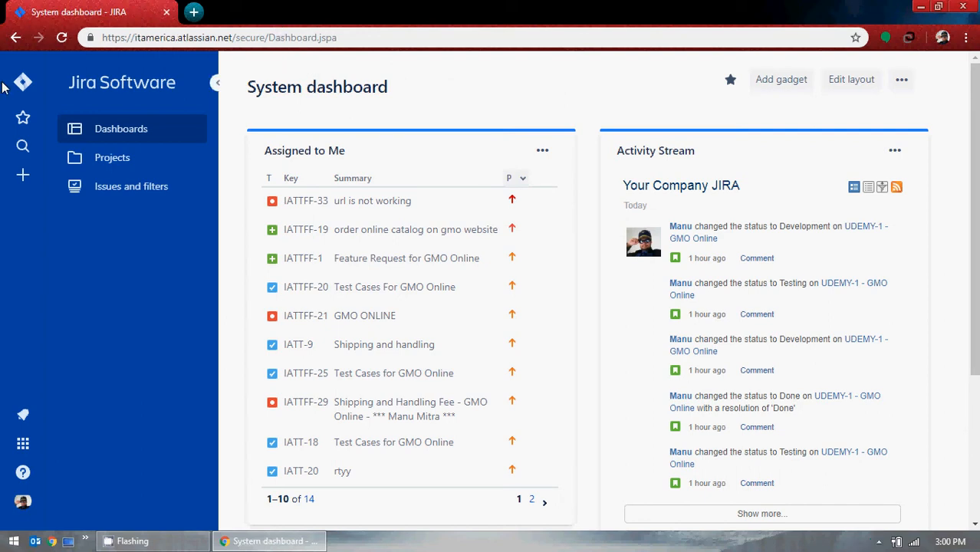
left_click(119, 161)
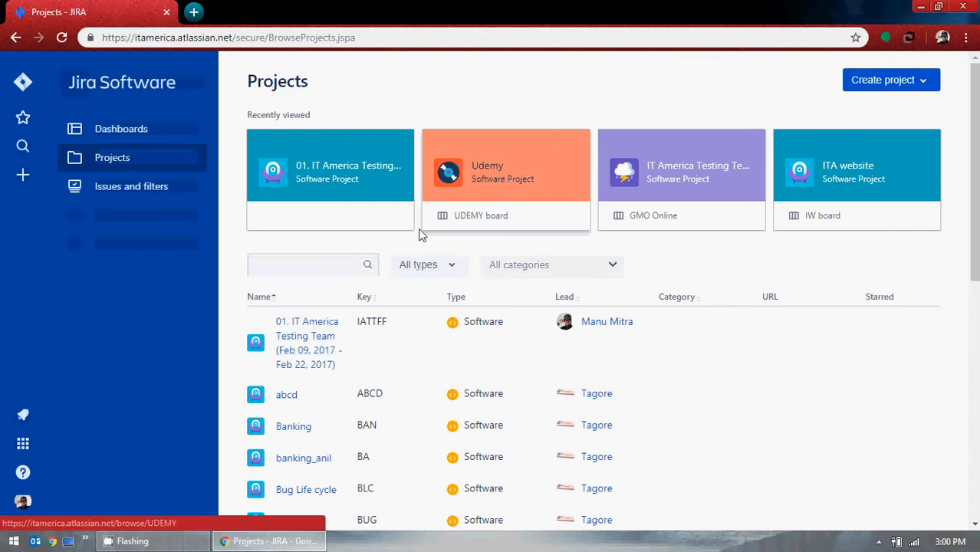
left_click(308, 351)
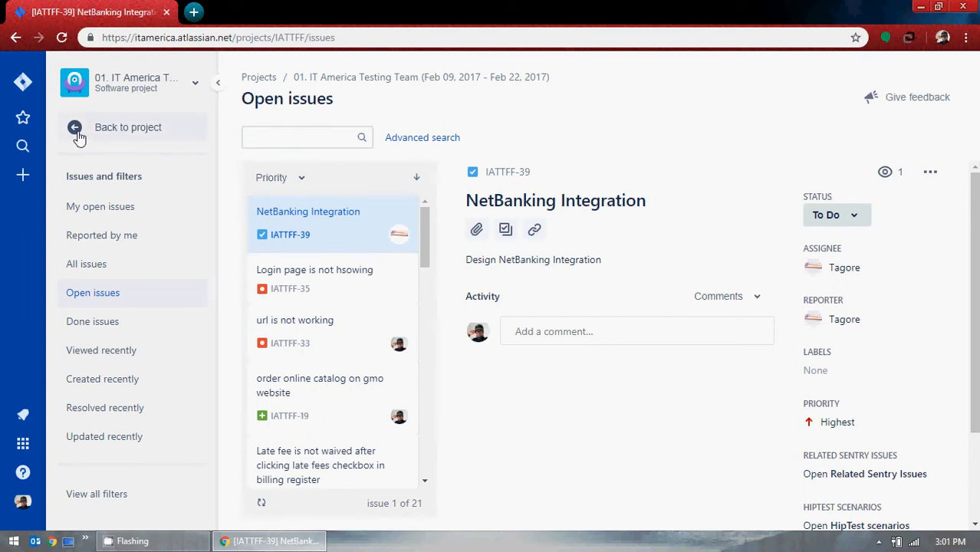
Look through the open issues and set the status of the NetBanking Integration issue to In Progress
scroll(366, 265, "down", 10)
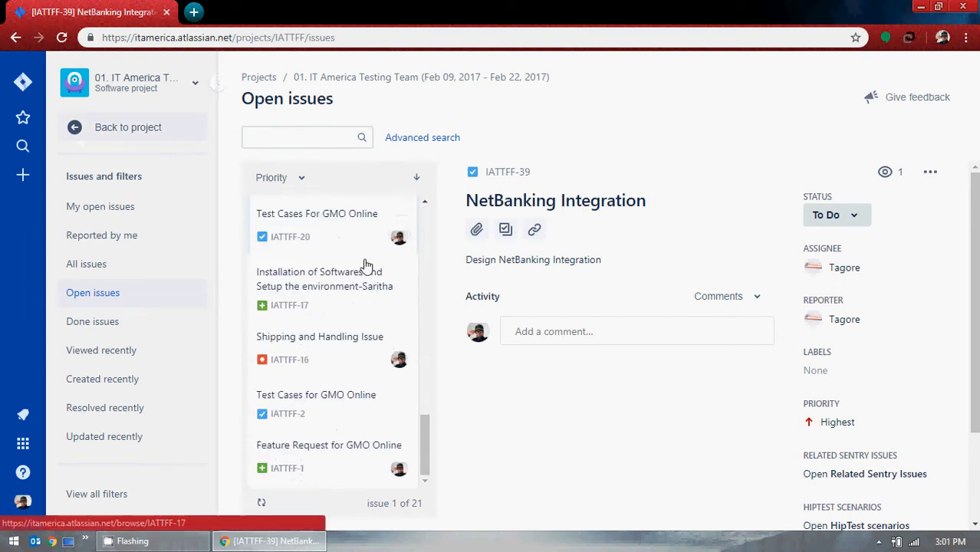
scroll(366, 264, "up", 10)
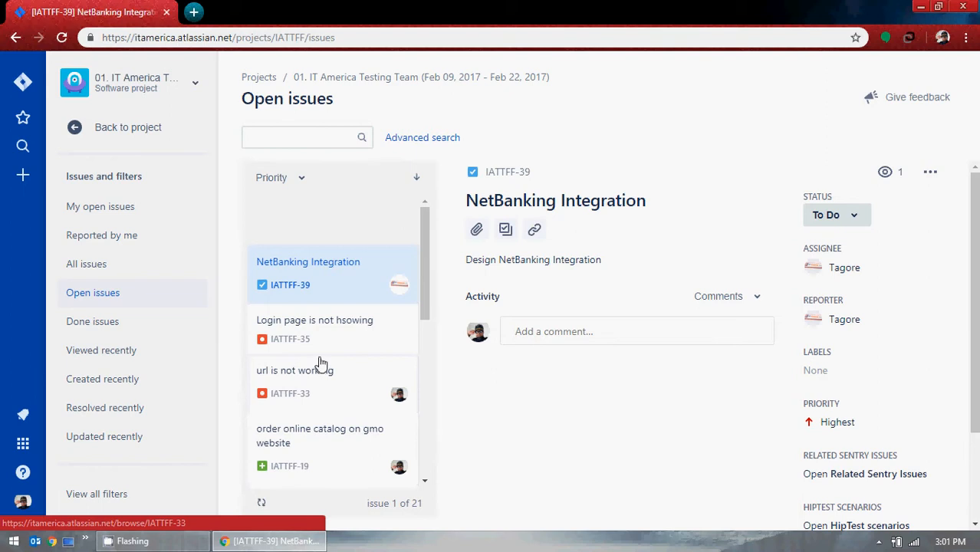
left_click(827, 220)
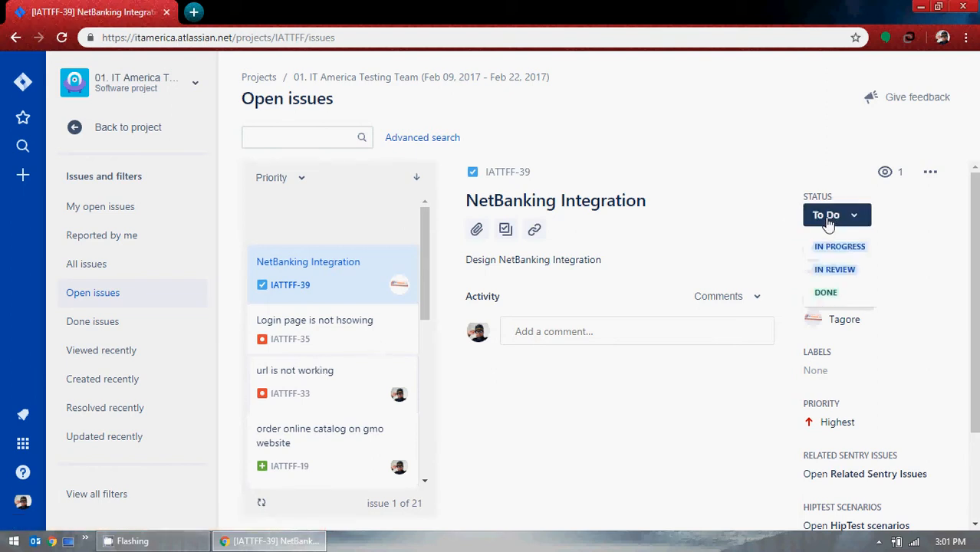
left_click(854, 253)
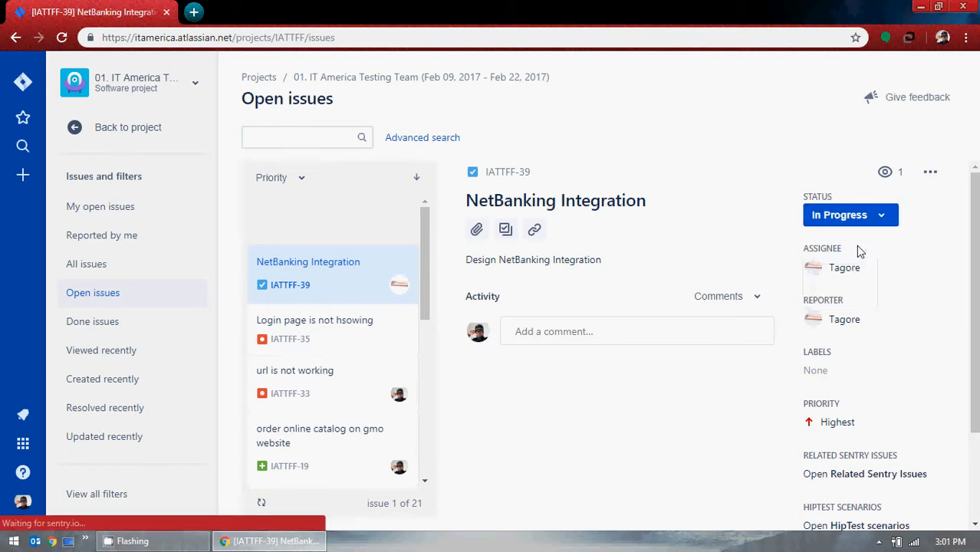
View the issue "url is not working" and review the description and attachments of "order online catalog on gmo website"
left_click(313, 342)
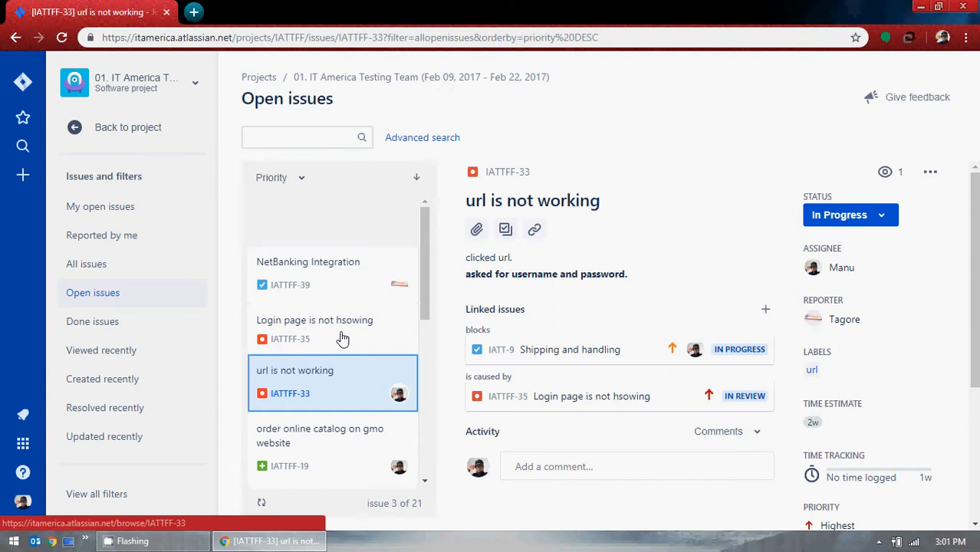
left_click(334, 431)
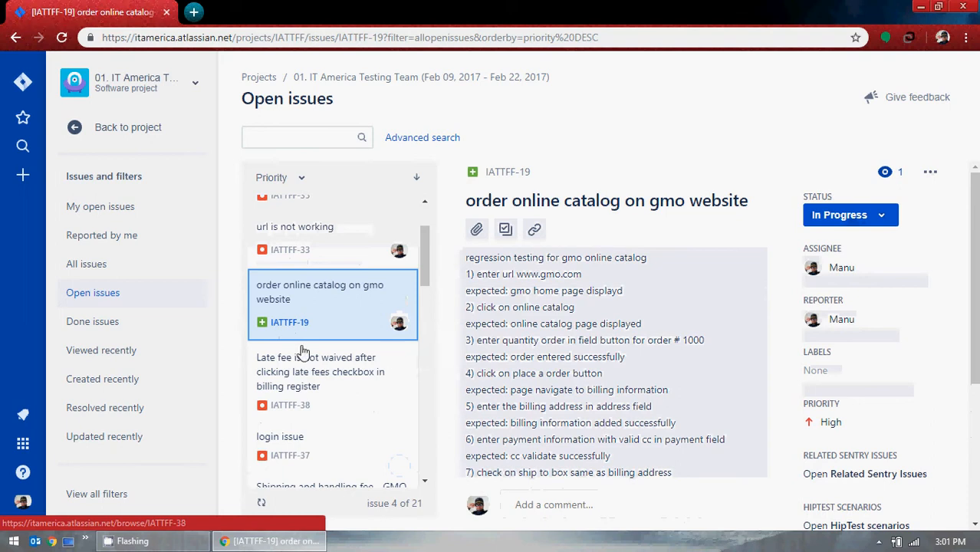
scroll(580, 332, "down", 3)
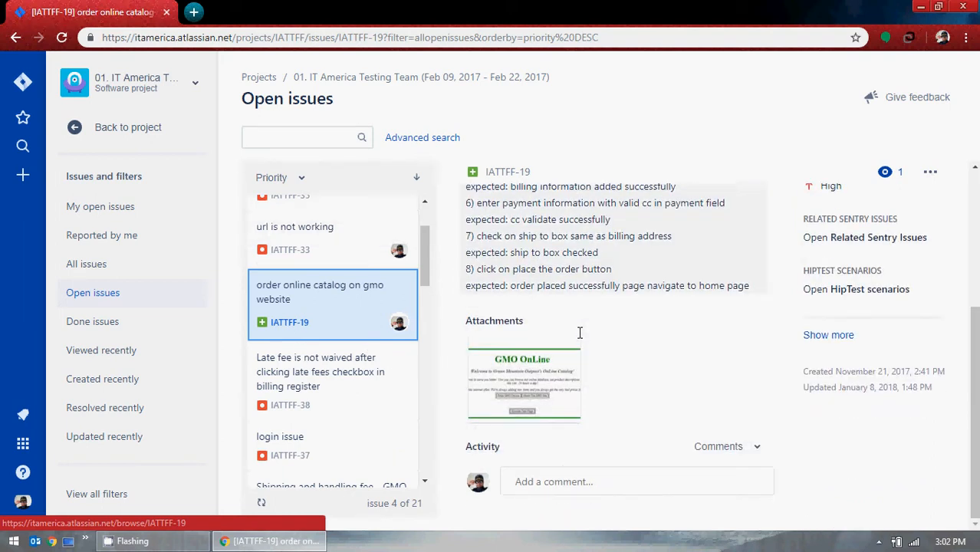
scroll(405, 373, "up", 1)
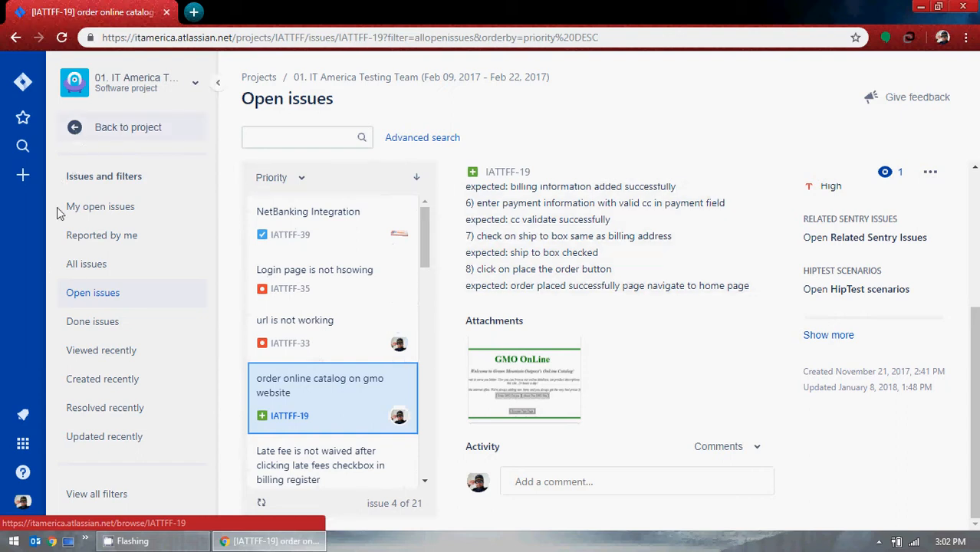
scroll(674, 239, "up", 4)
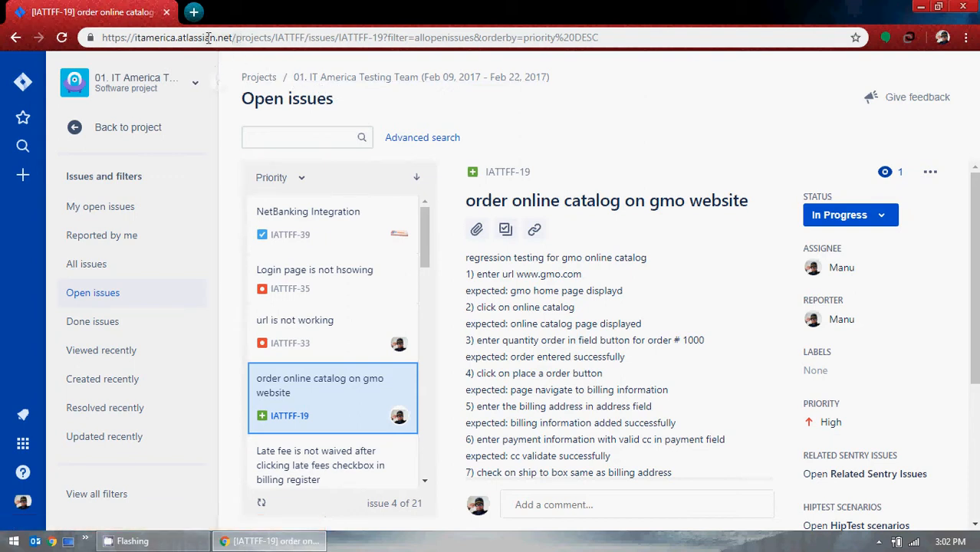
left_click_drag(306, 38, 101, 38)
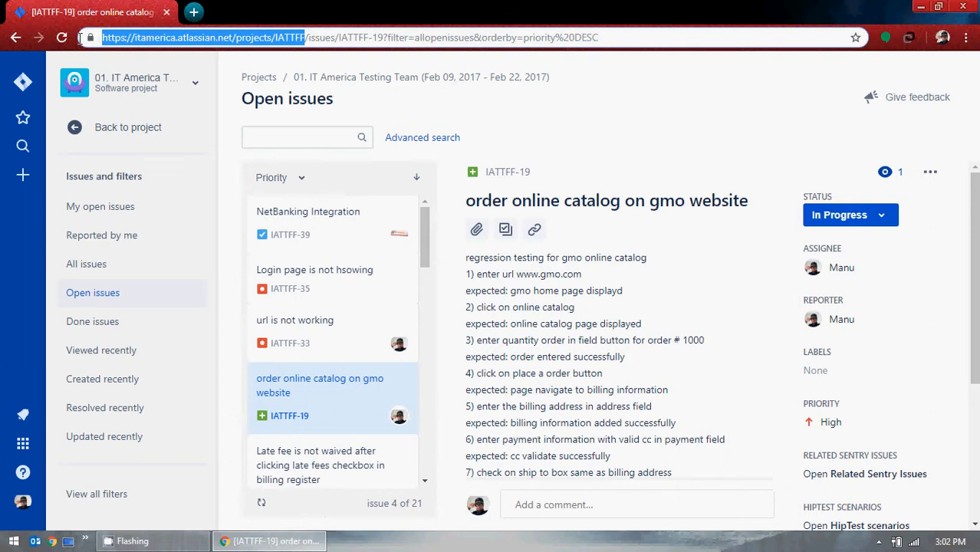
left_click(305, 36)
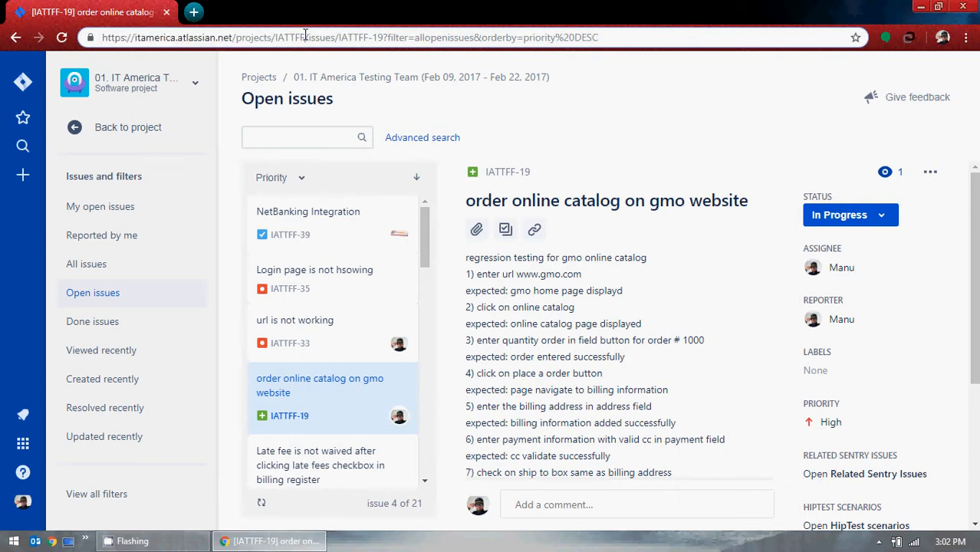
left_click_drag(305, 37, 709, 37)
key("BackSpace")
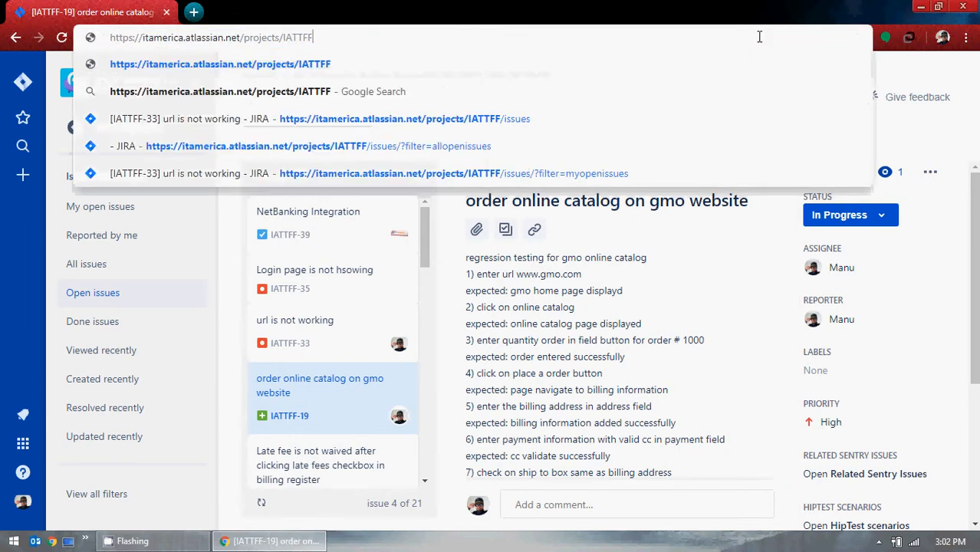
key("Return")
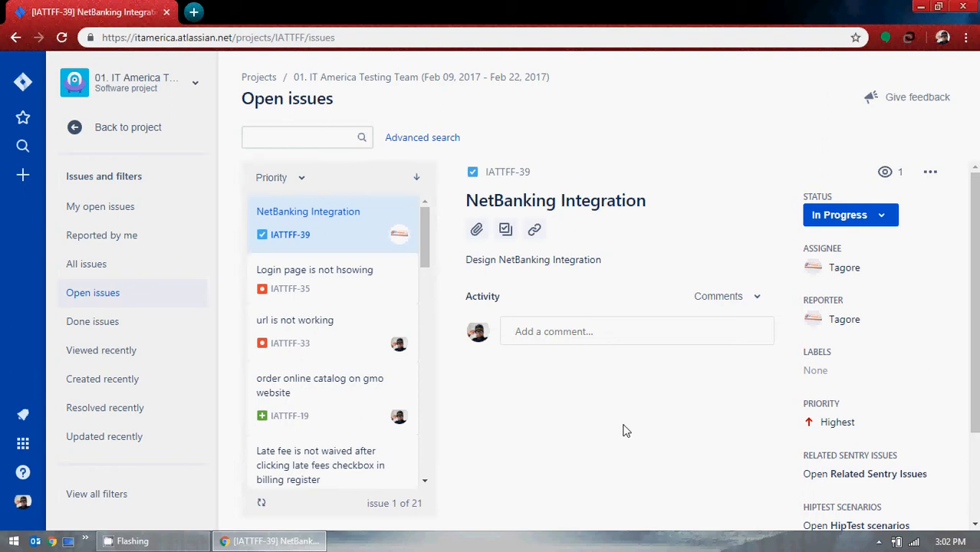
Return to the system dashboard, browse the full project list and reopen the project 01. IT America Testing Team
left_click(22, 81)
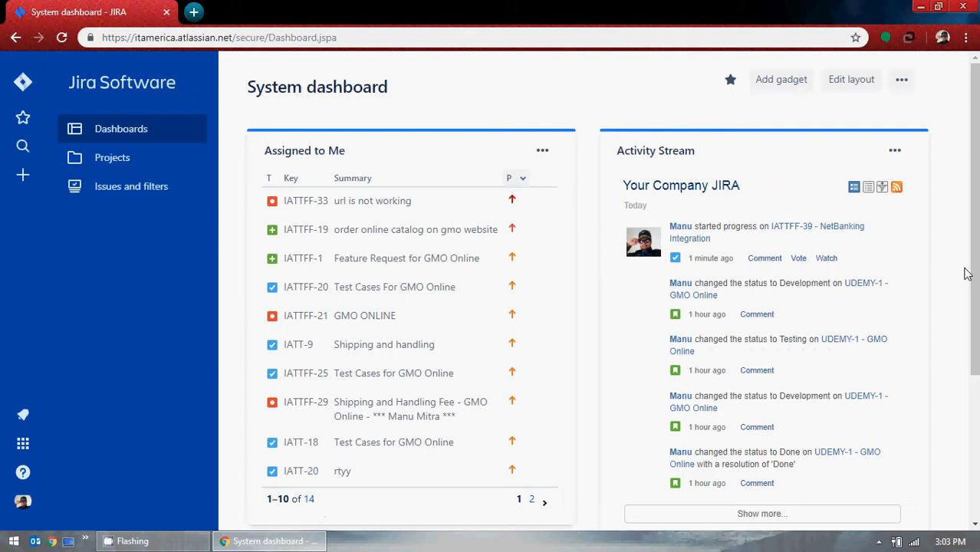
left_click(124, 161)
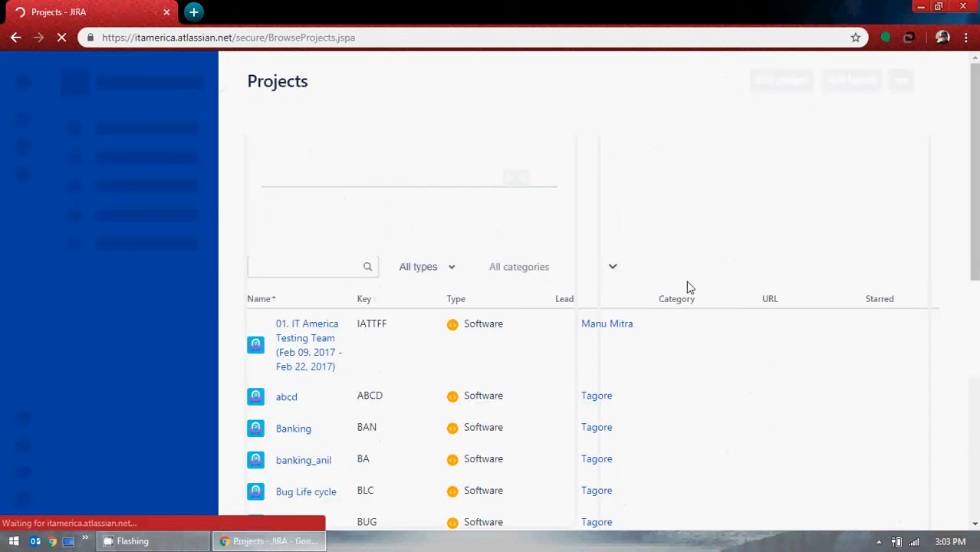
scroll(687, 285, "down", 1)
scroll(682, 282, "down", 5)
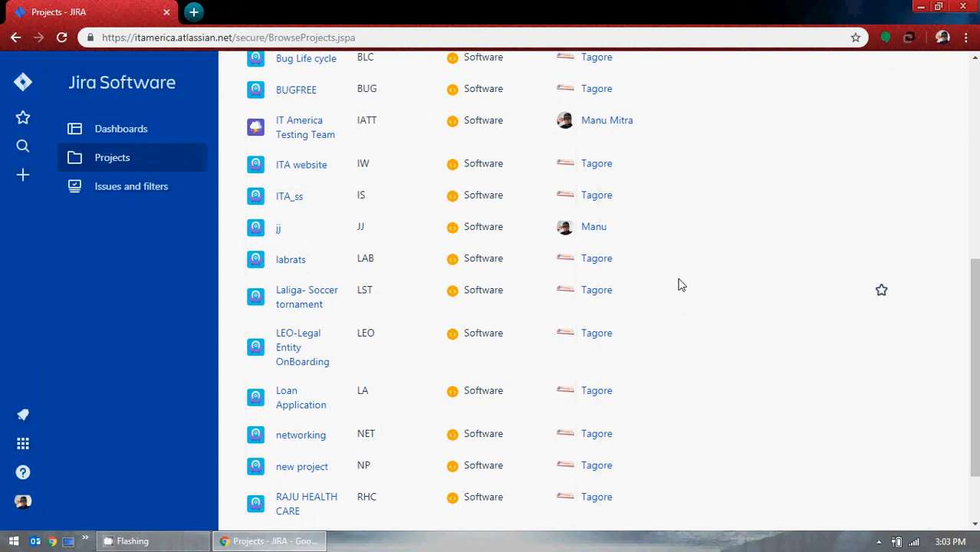
scroll(677, 278, "up", 3)
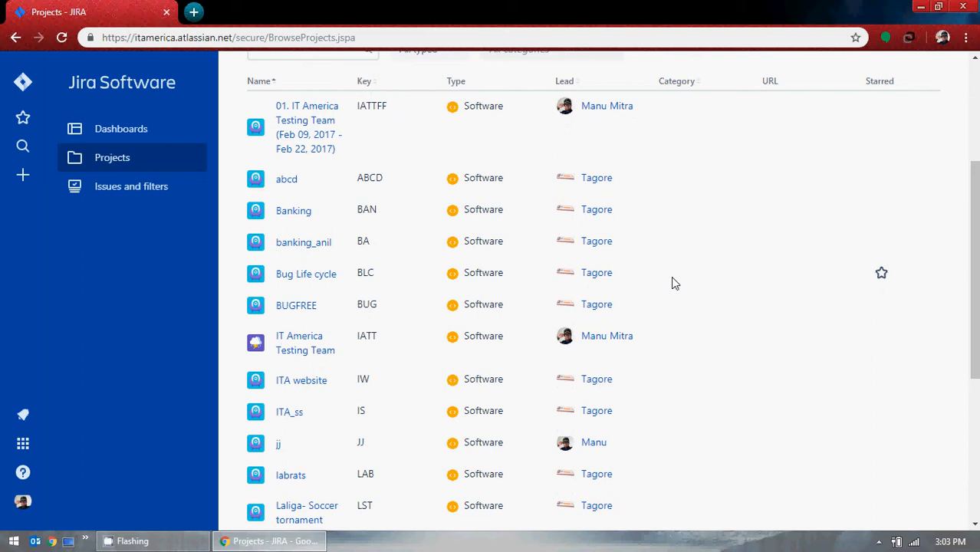
left_click(317, 143)
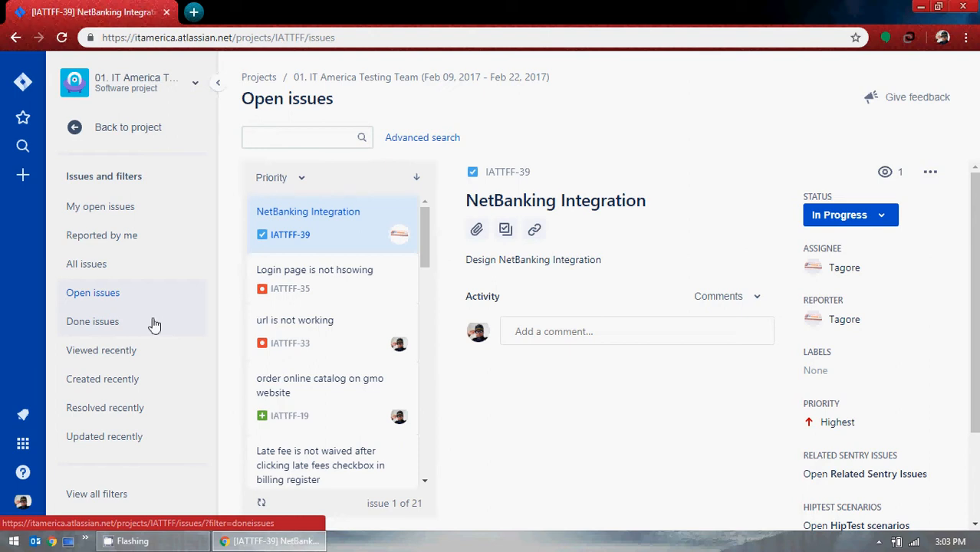
left_click(193, 83)
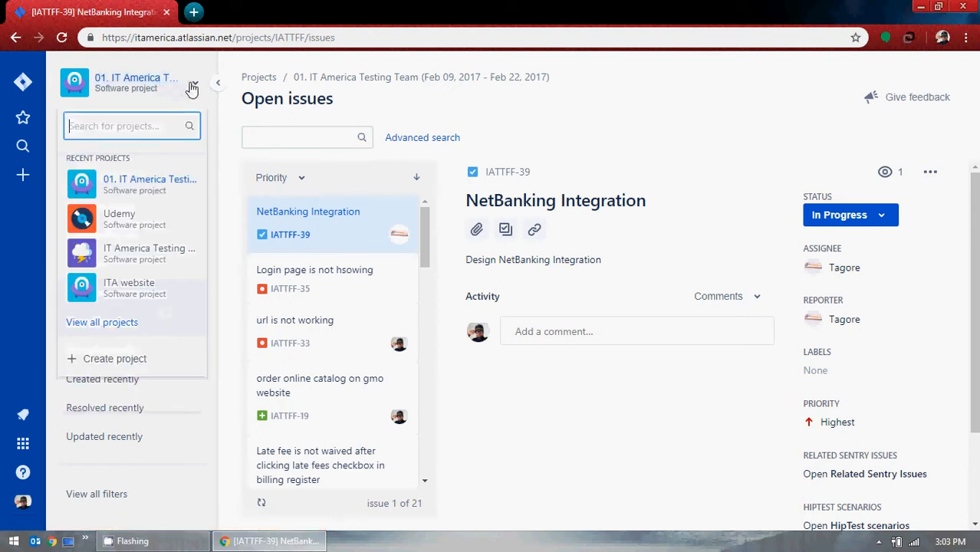
left_click(192, 89)
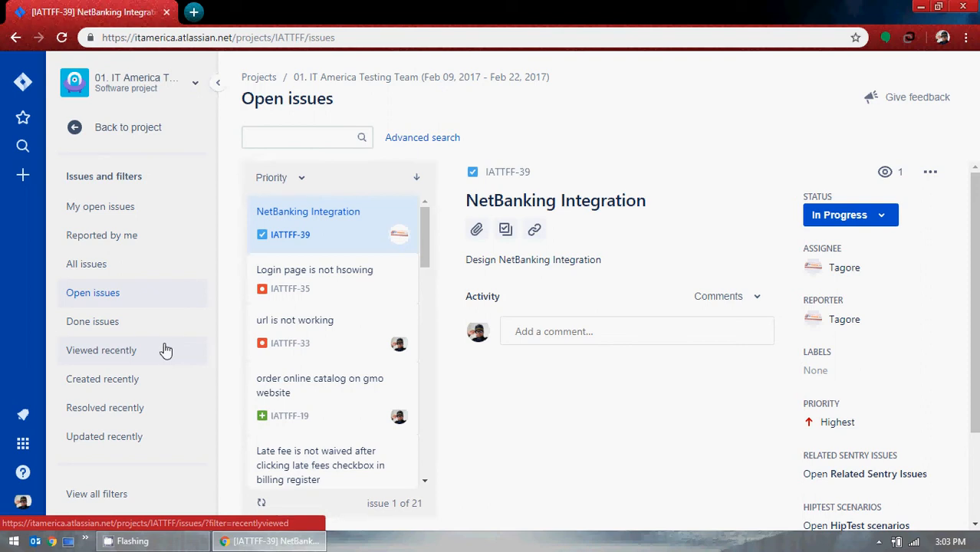
left_click(22, 175)
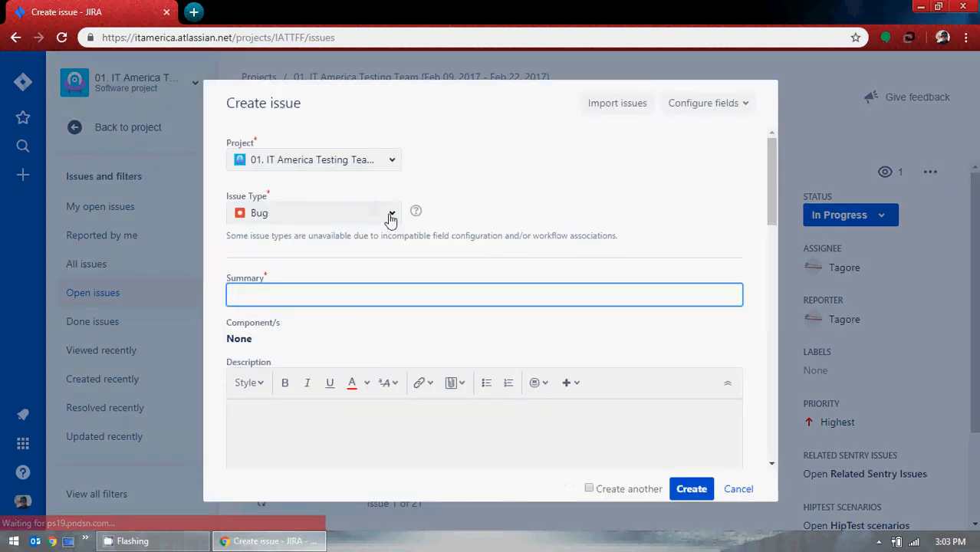
left_click(391, 160)
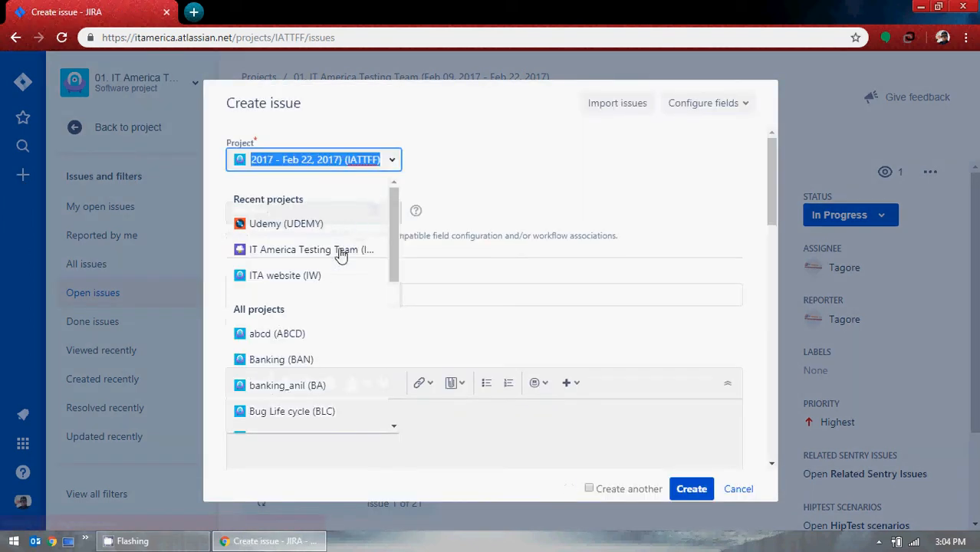
scroll(312, 356, "down", 5)
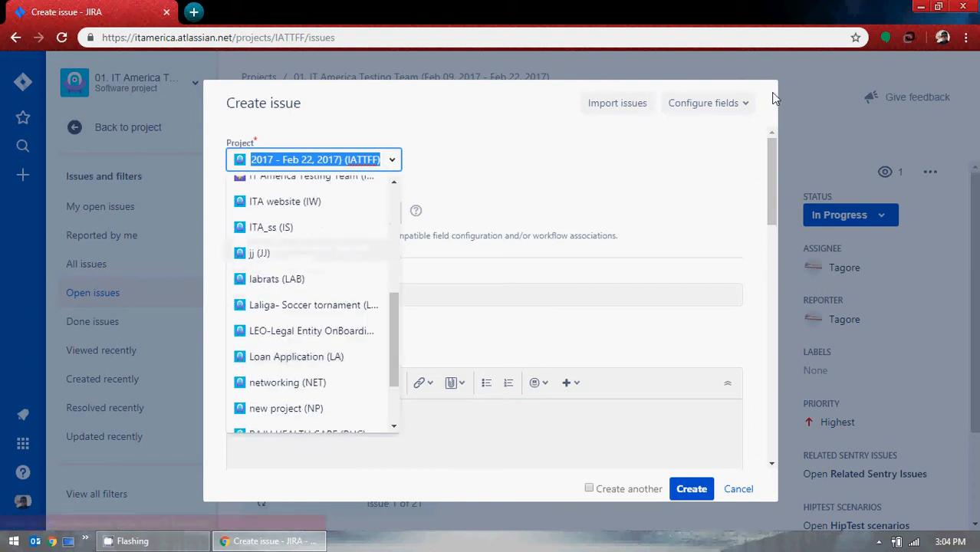
left_click(740, 490)
left_click(738, 488)
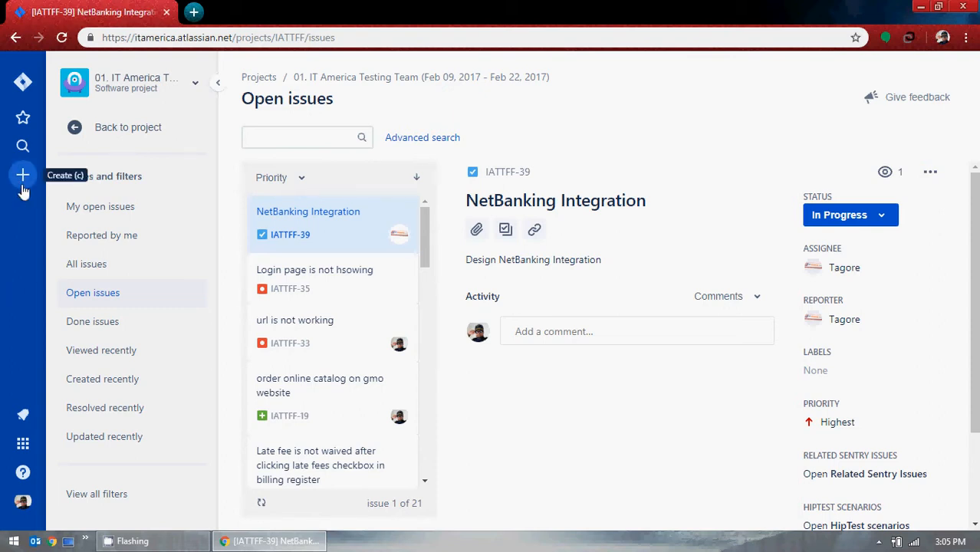
Start a new issue in the current project with the issue type New Feature and enter "GMO" in its summary
left_click(23, 184)
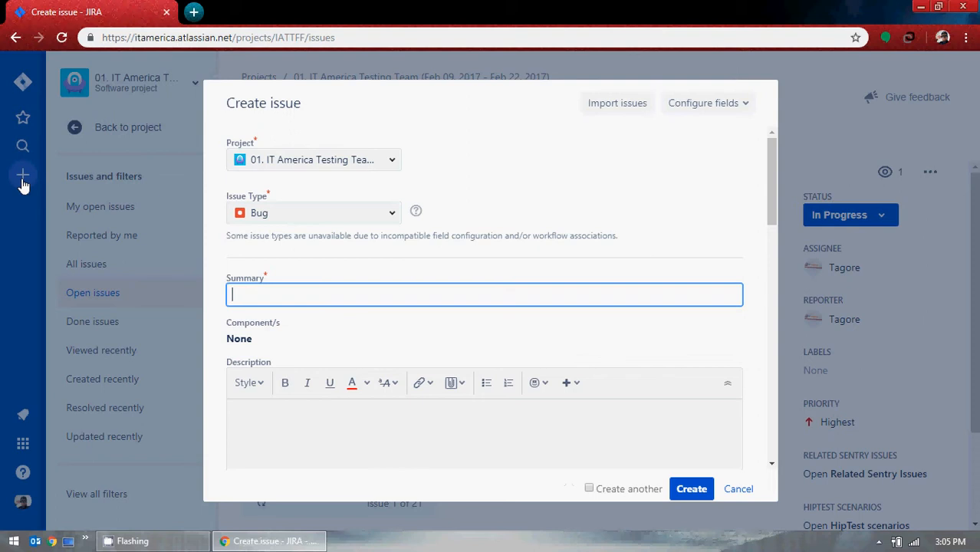
left_click(399, 218)
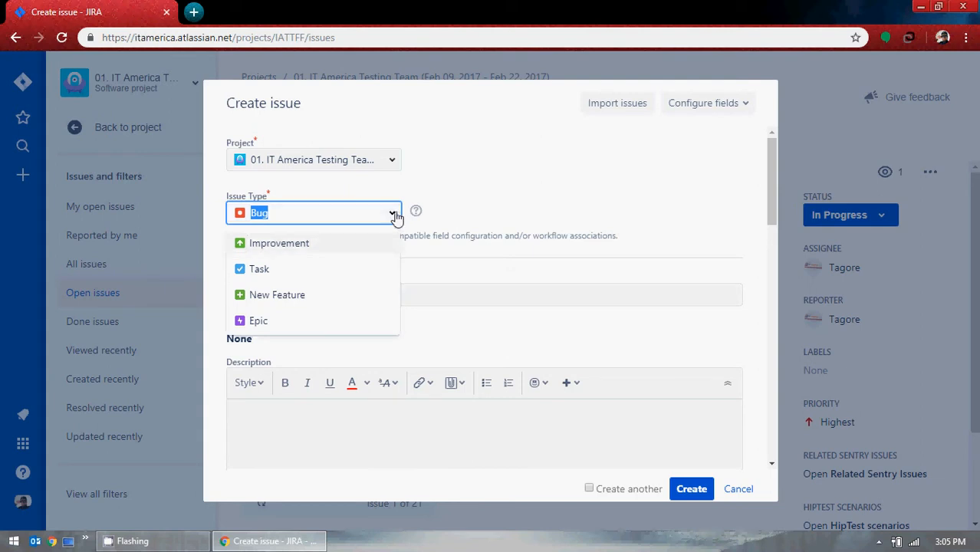
left_click(317, 299)
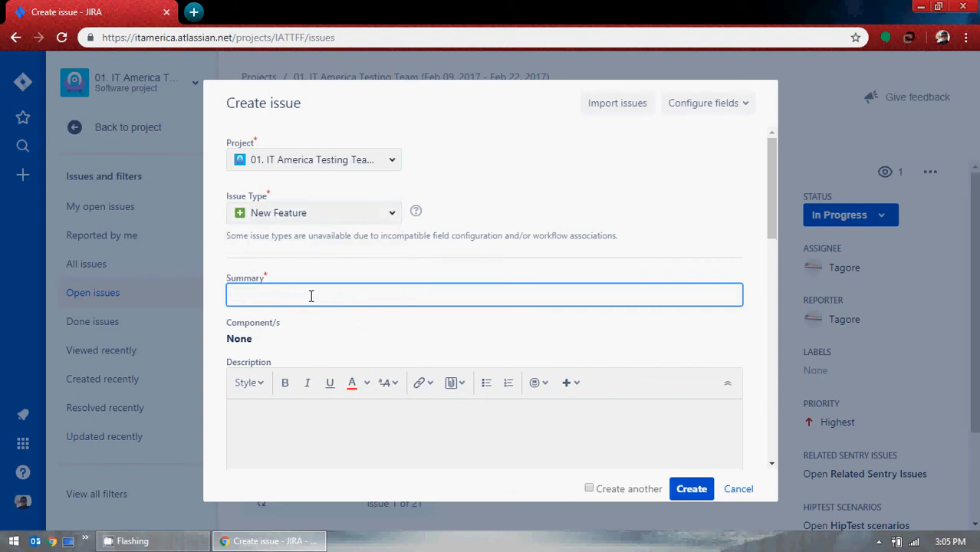
type("GMO")
Open Google in a new browser tab and search for "demo gmo online"
key("ctrl+t")
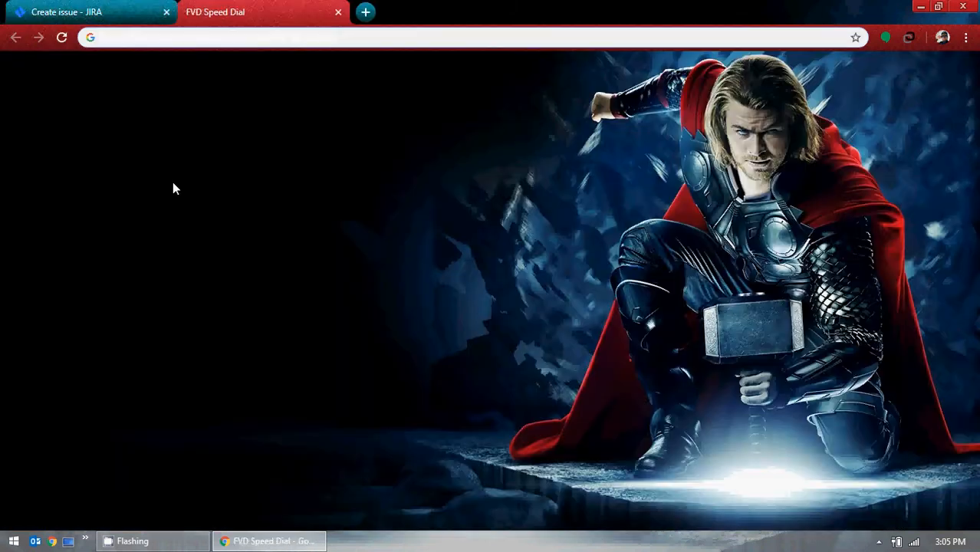
left_click(136, 218)
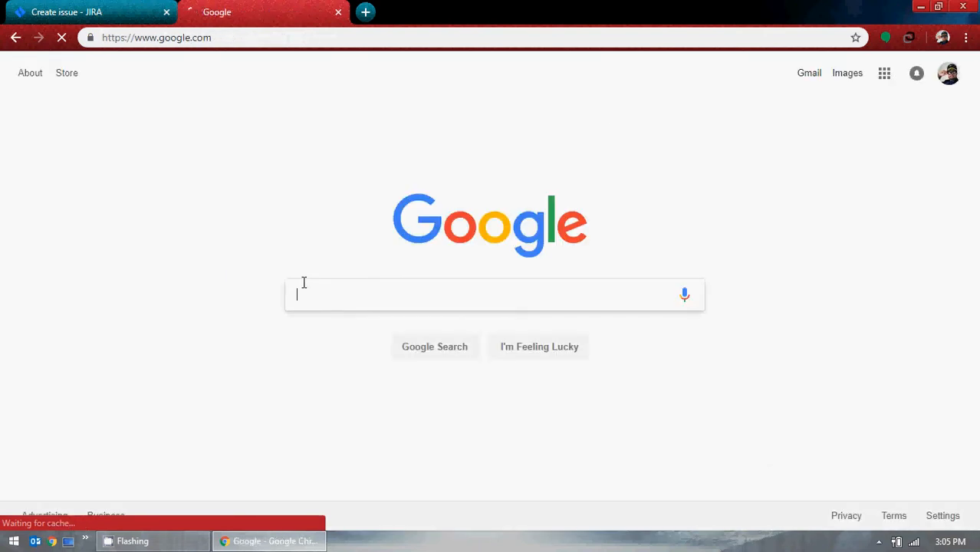
type("de")
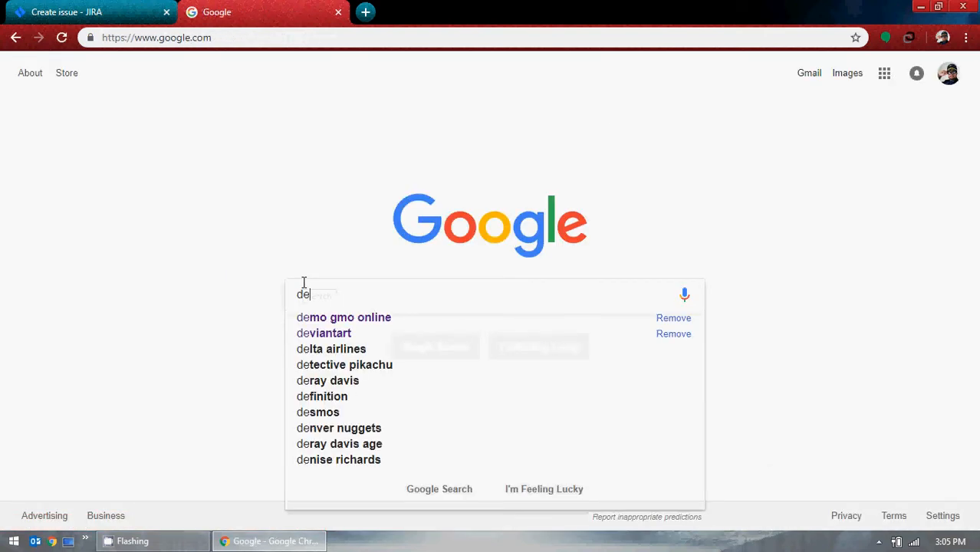
key("Down")
key("Return")
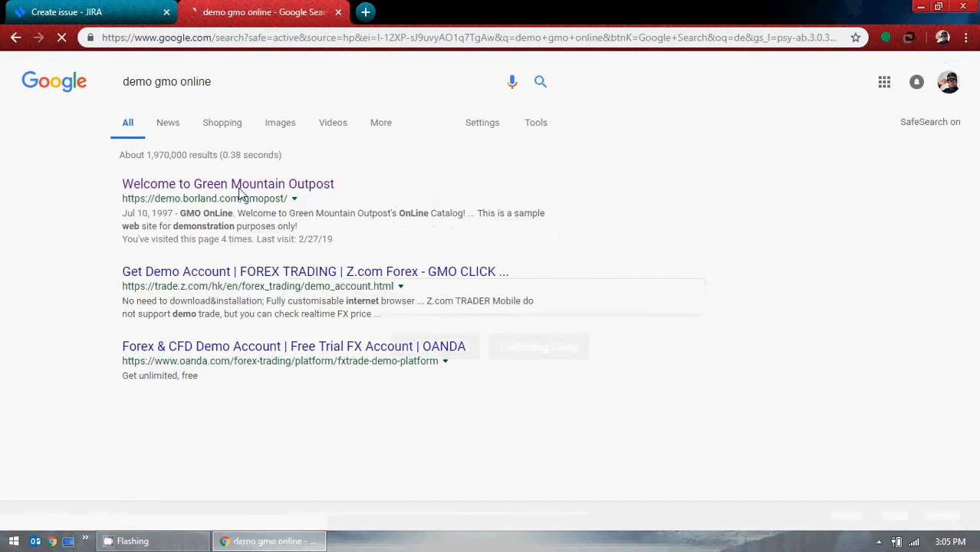
Open the "Welcome to Green Mountain Outpost" site from the search results
left_click(237, 187)
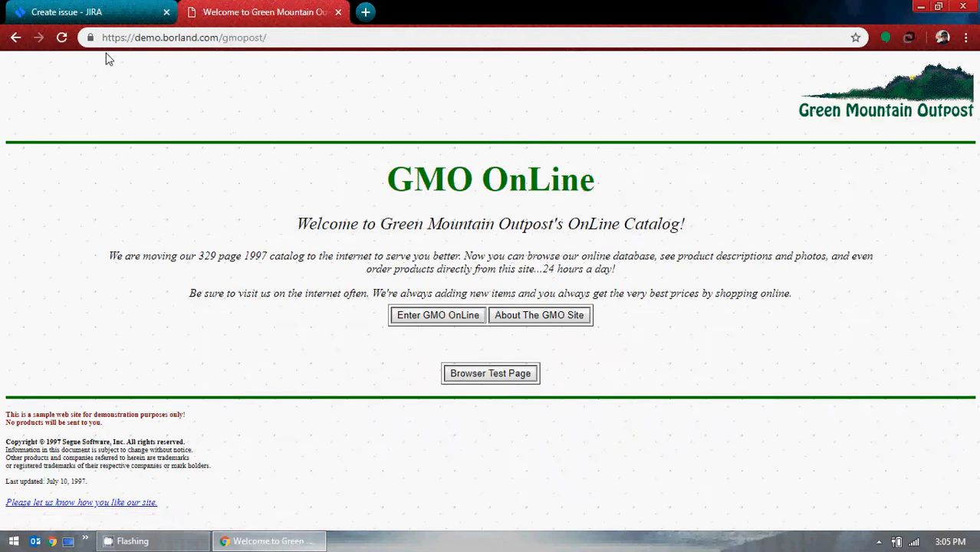
left_click(116, 8)
left_click(258, 9)
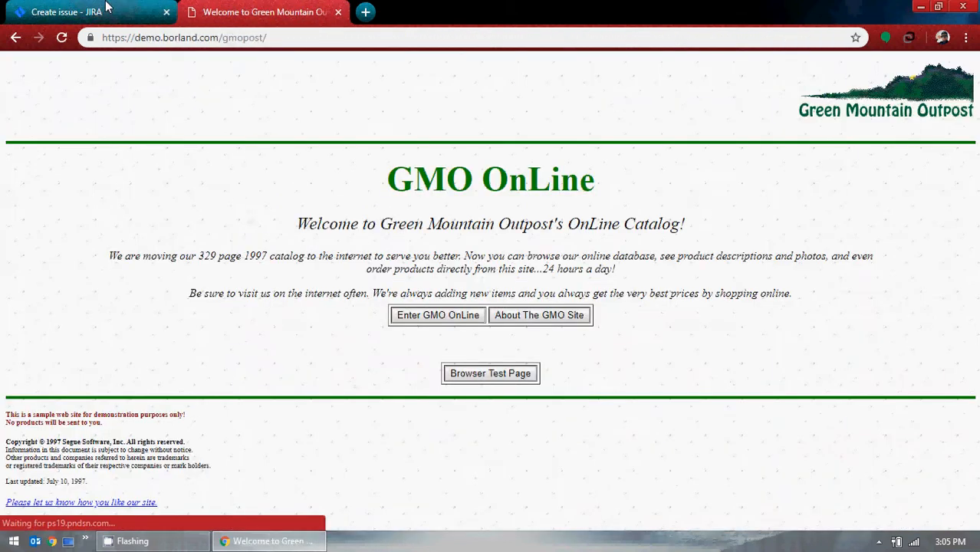
Return to the Jira create-issue form, complete the summary as "GMO Online" and start editing the description
left_click(107, 7)
type("Pnl")
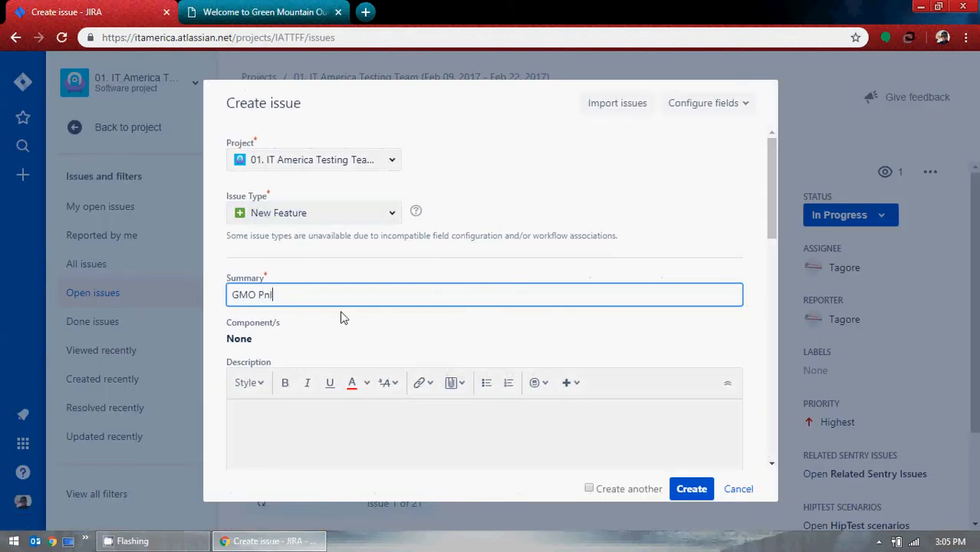
type("ine")
key("BackSpace")
key("BackSpace")
key("BackSpace")
key("BackSpace")
key("BackSpace")
key("BackSpace")
type("Online")
scroll(317, 335, "down", 2)
left_click(308, 320)
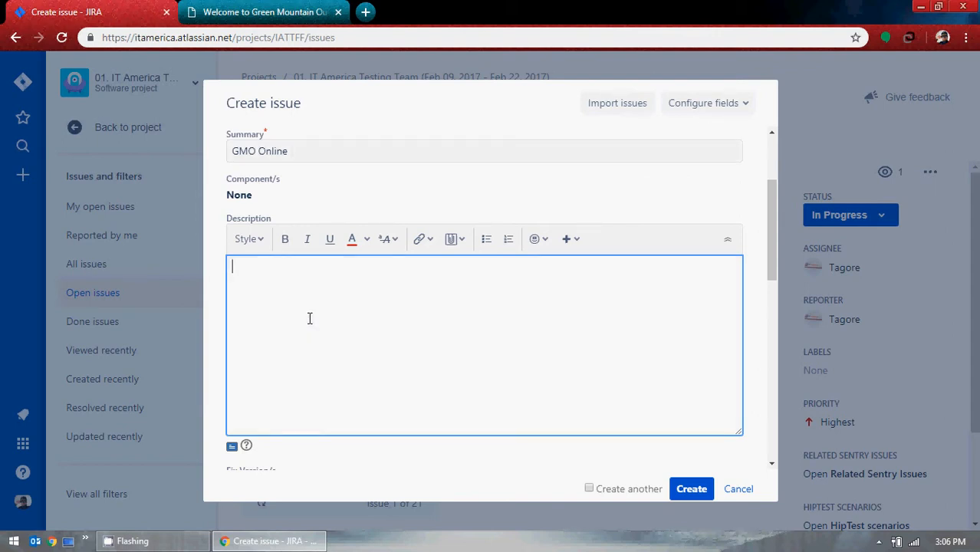
type("GMO ")
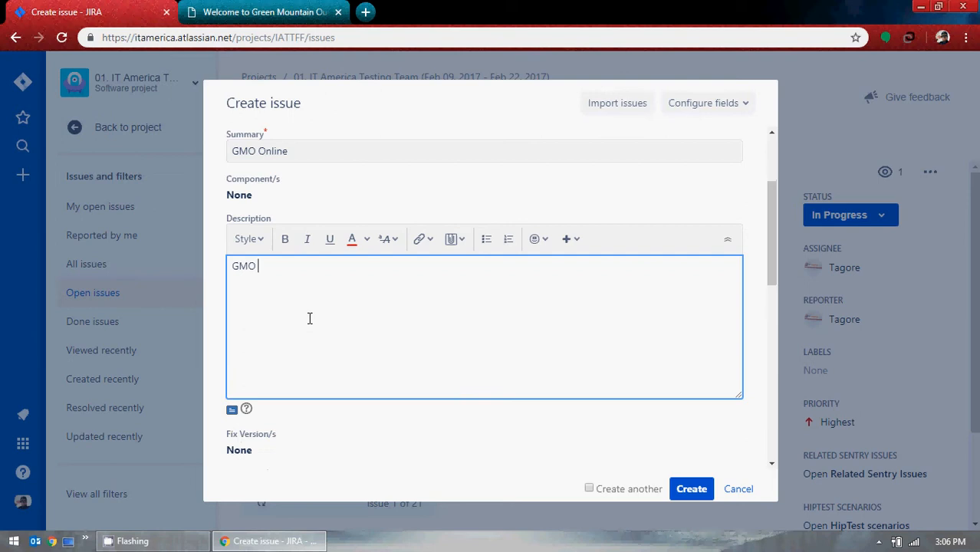
type("Project")
key("BackSpace")
key("BackSpace")
key("BackSpace")
key("BackSpace")
key("BackSpace")
key("BackSpace")
key("BackSpace")
key("BackSpace")
key("BackSpace")
key("BackSpace")
key("BackSpace")
key("BackSpace")
type("Pleas")
key("BackSpace")
key("BackSpace")
key("BackSpace")
key("BackSpace")
key("BackSpace")
Enter the description "All development and testing for all the pages for GMO Online Project should be completed."
type("All development")
type("and te")
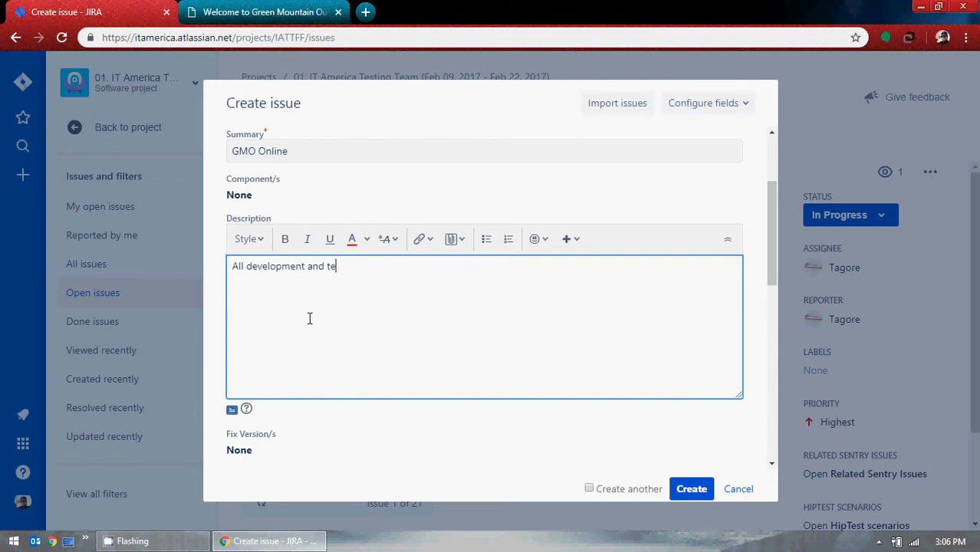
type("sting for all the pages ")
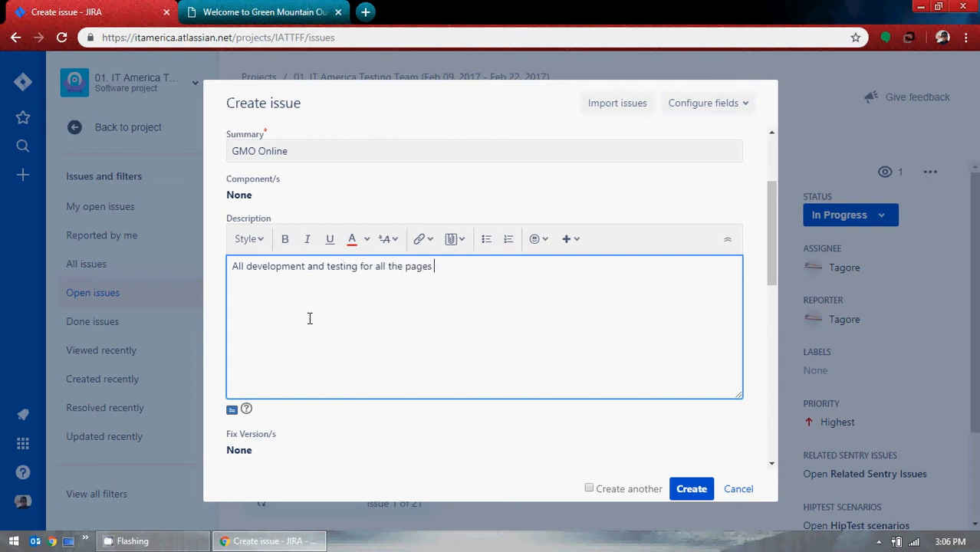
type("for GMO Online Pr")
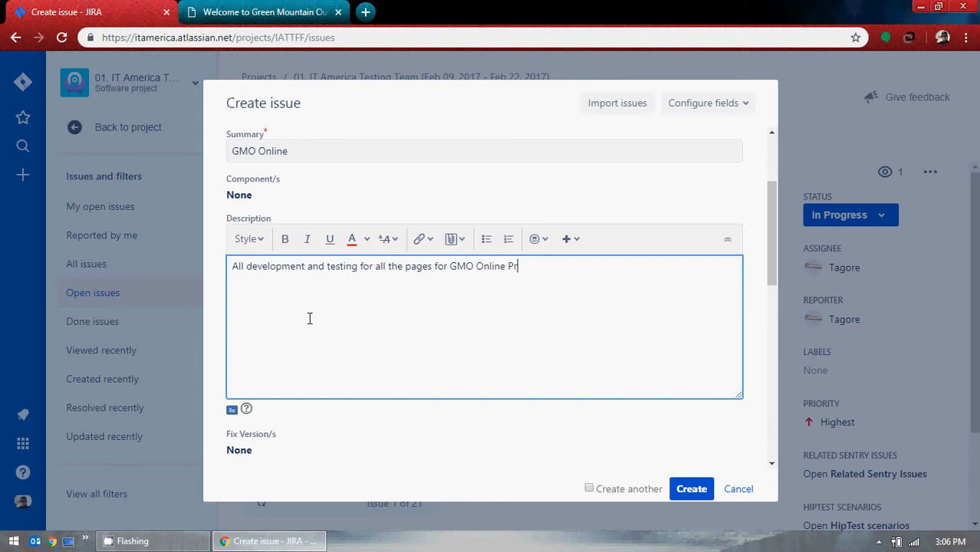
type("oject should be completed.")
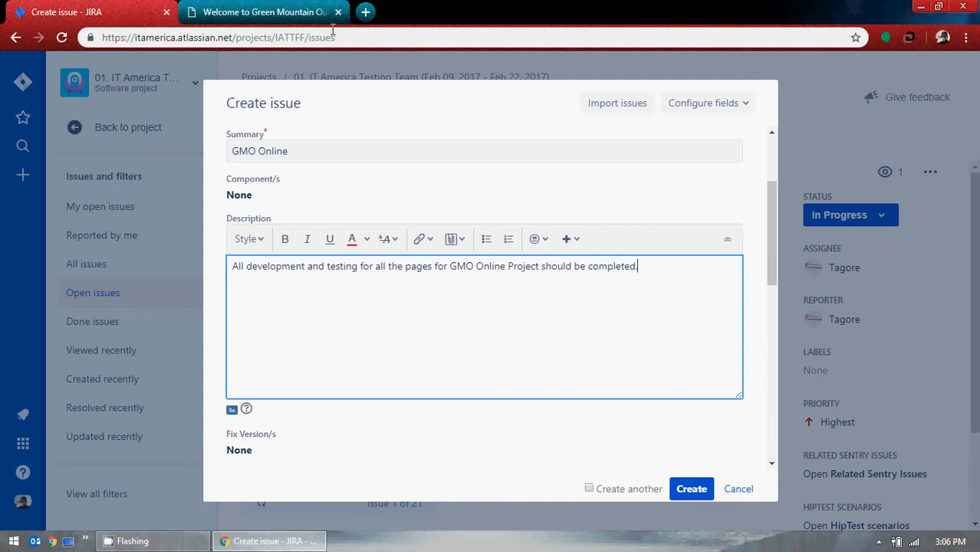
Capture the GMO OnLine home page and paste the screenshot into a new picture in Paint
left_click(299, 17)
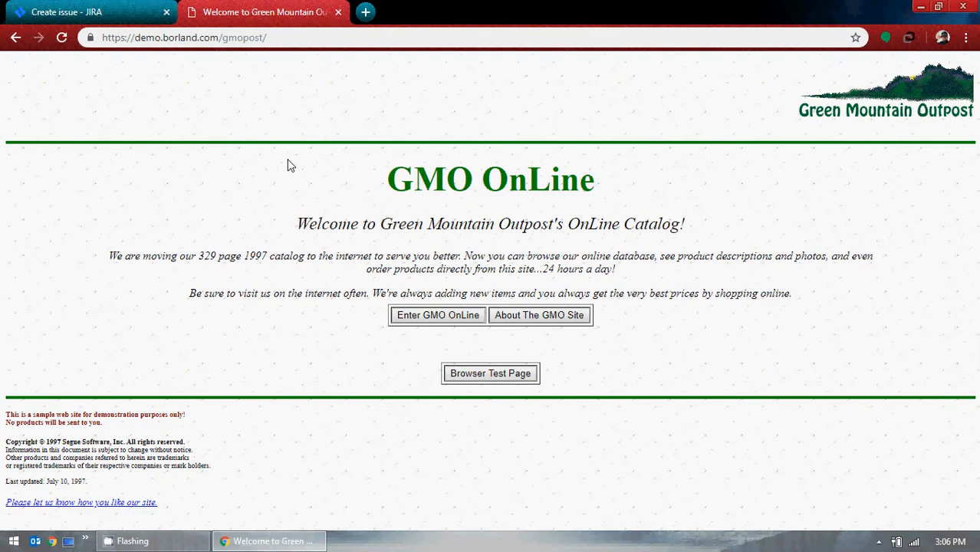
key("super")
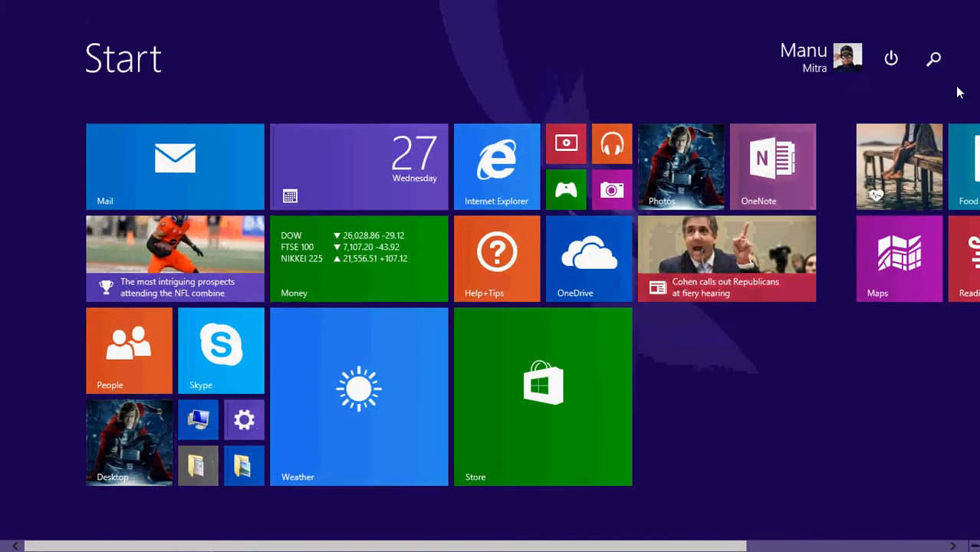
left_click(934, 59)
type("pai")
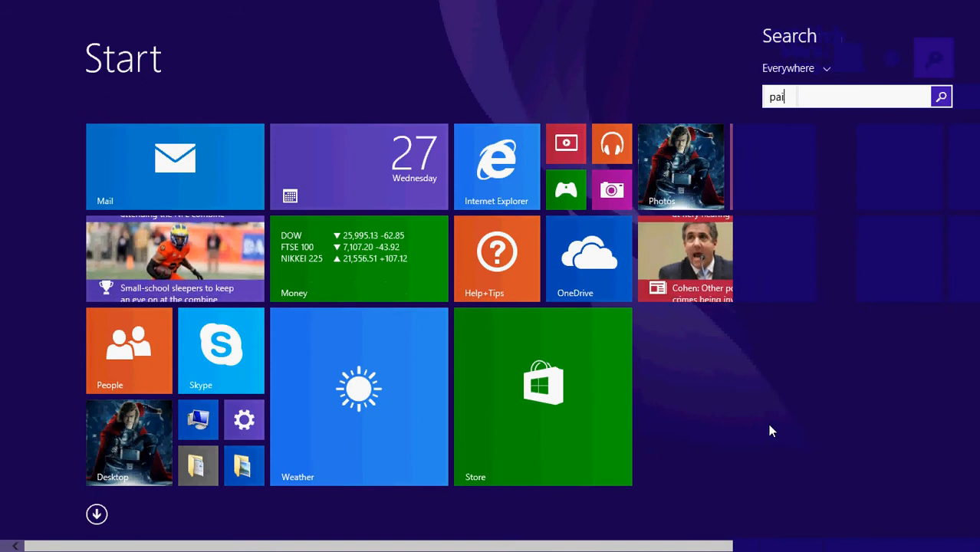
type("nt")
key("Return")
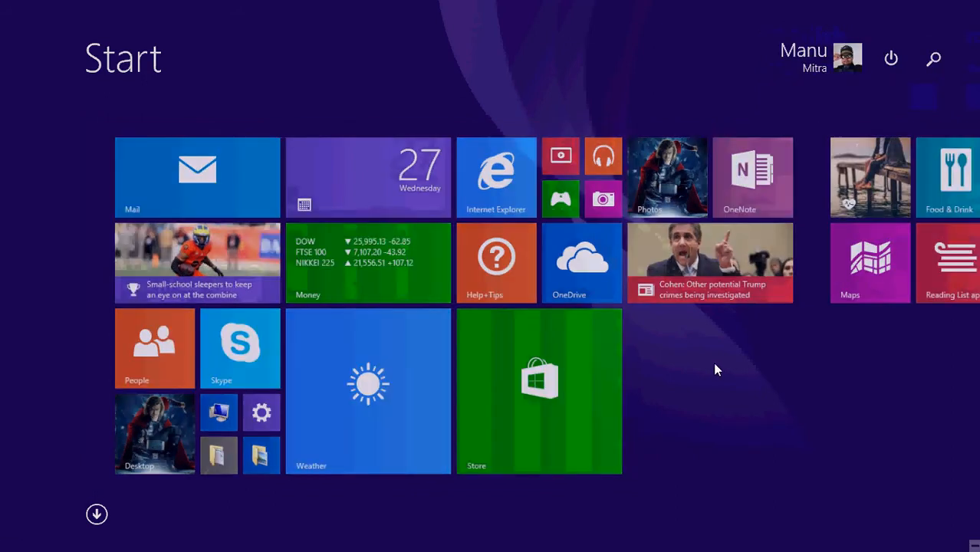
key("ctrl+v")
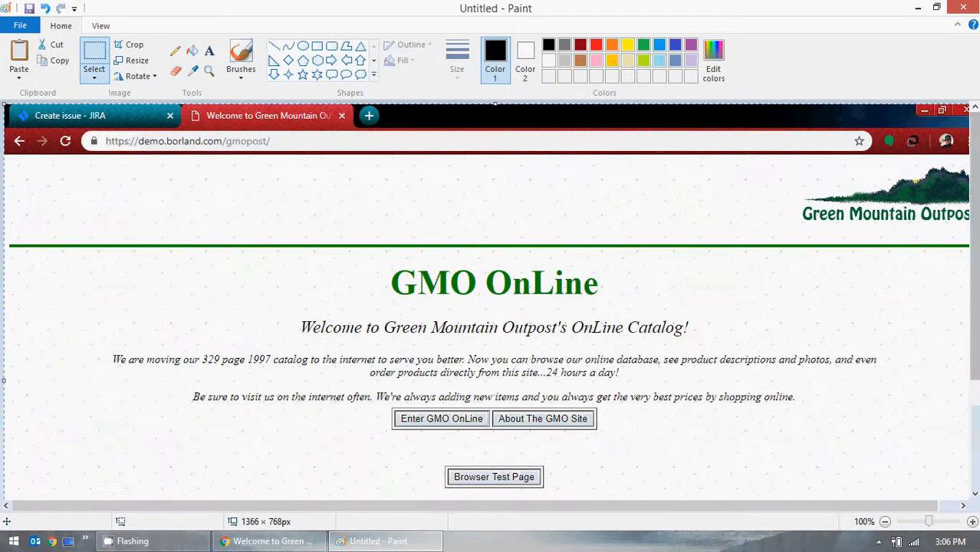
Copy about 1345 × 704 px of the screenshot, excluding the tab strip and taskbar, and paste it into a new picture, discarding the original
left_click(95, 73)
left_click(121, 109)
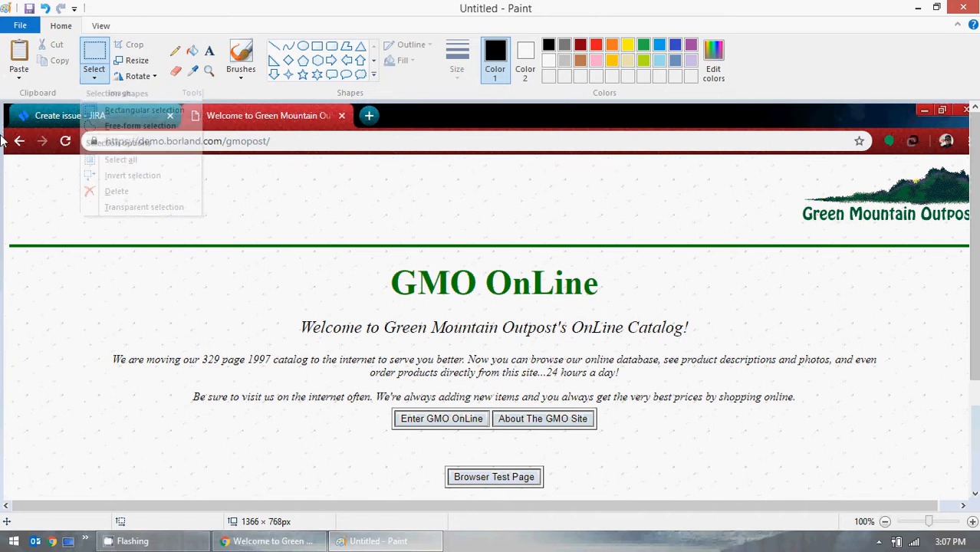
left_click_drag(4, 130, 969, 473)
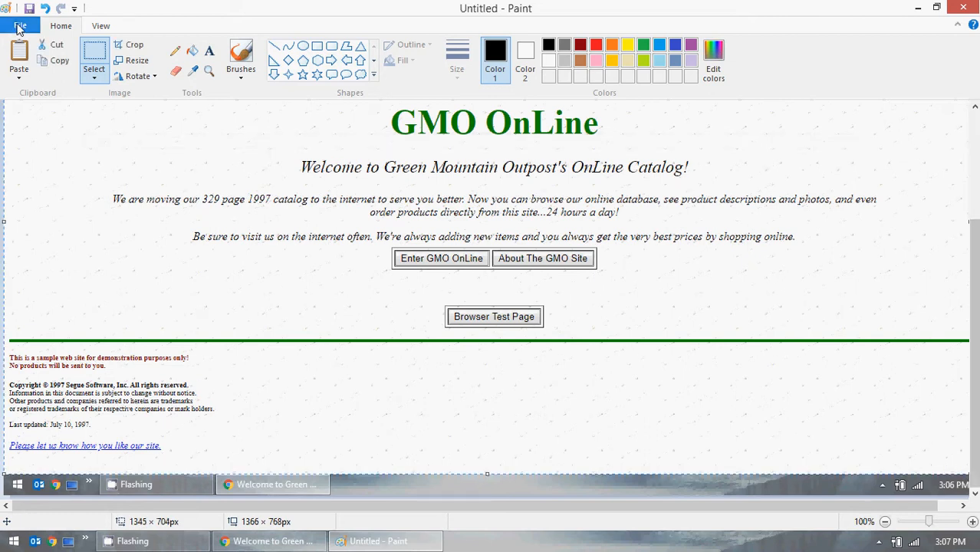
left_click(20, 26)
left_click(56, 55)
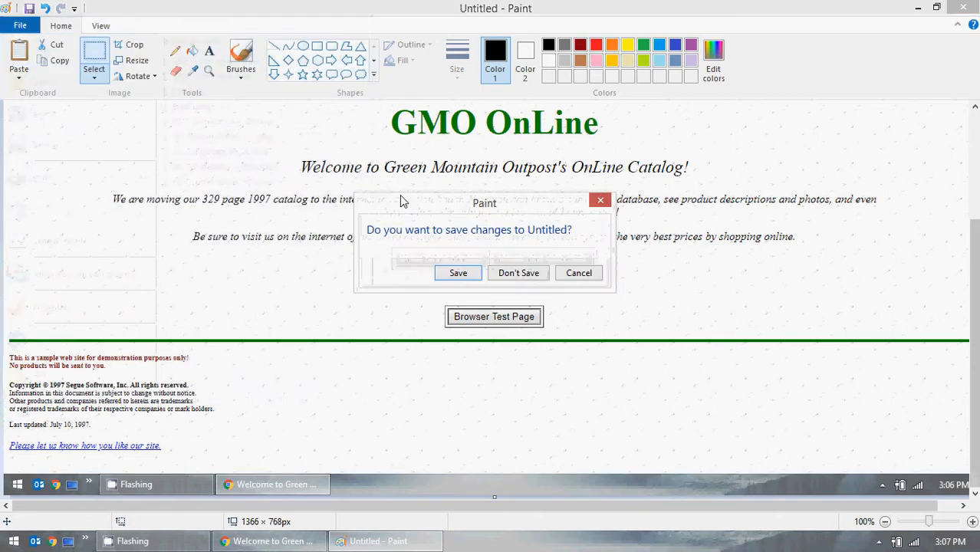
left_click(533, 278)
key("ctrl+v")
Save the picture to the Desktop as feature.png and close Paint
left_click(20, 25)
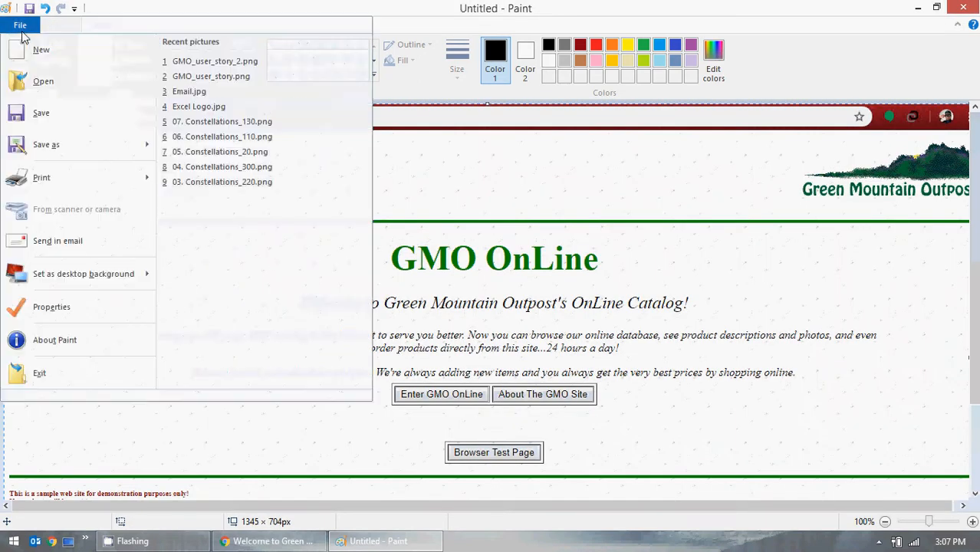
left_click(75, 113)
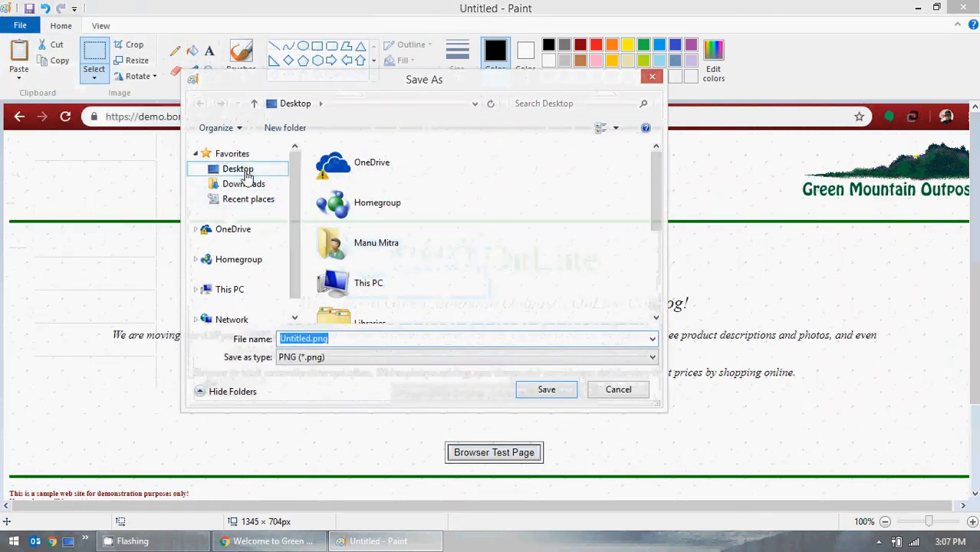
left_click(237, 168)
double_click(312, 339)
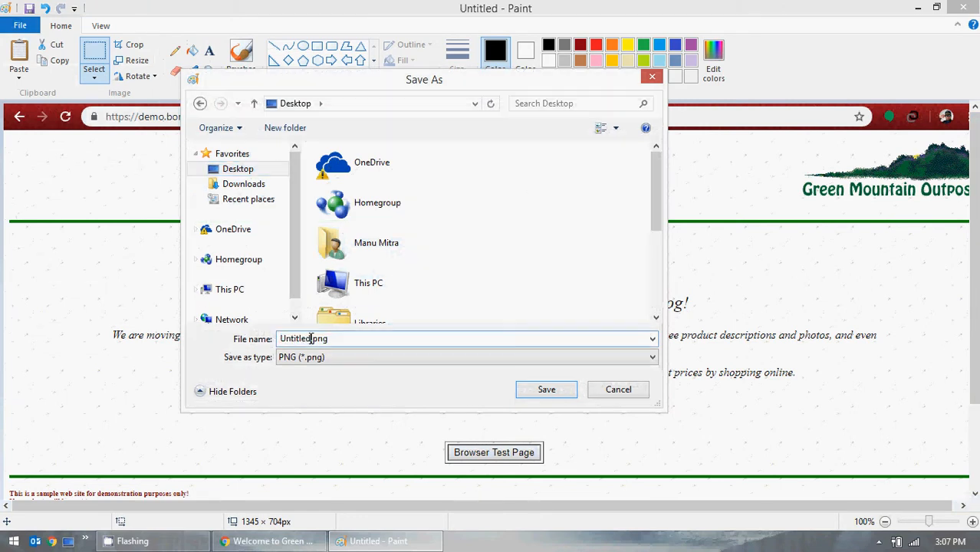
type("feature")
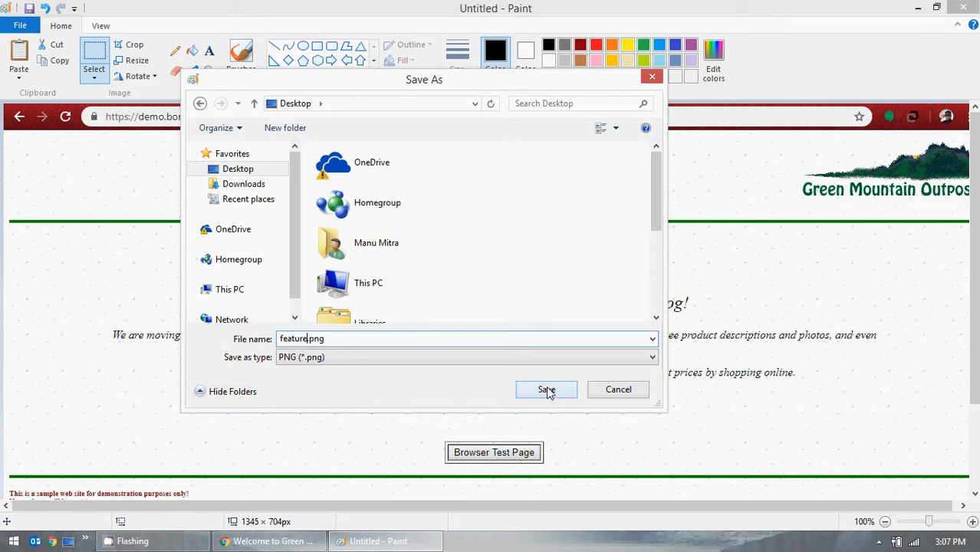
left_click(546, 390)
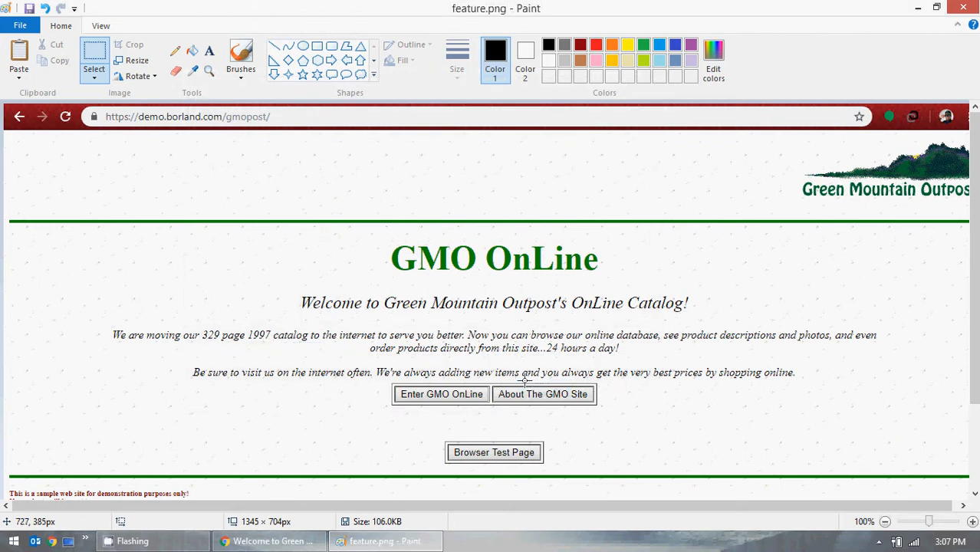
left_click(963, 7)
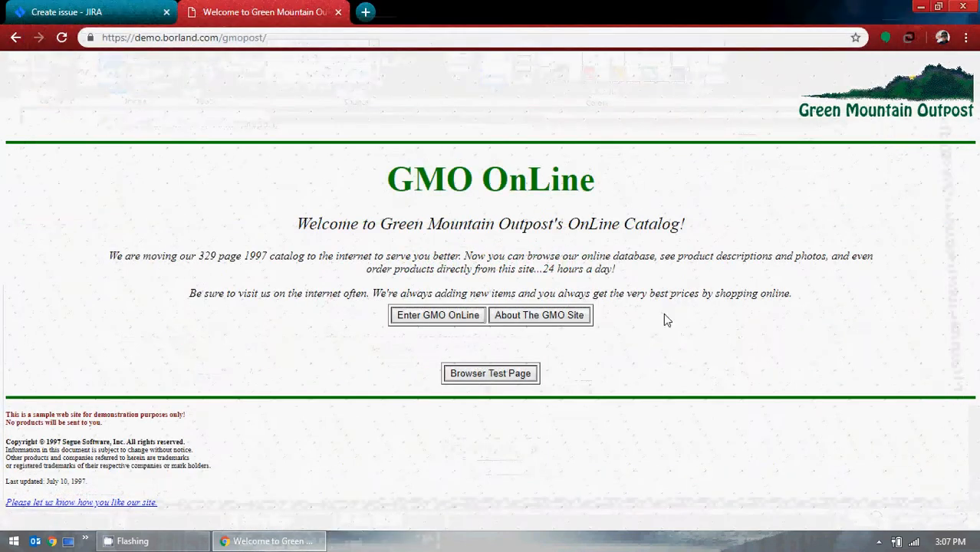
Back in Jira, upload feature.png from the Desktop and insert it on a new line below the description text
left_click(90, 9)
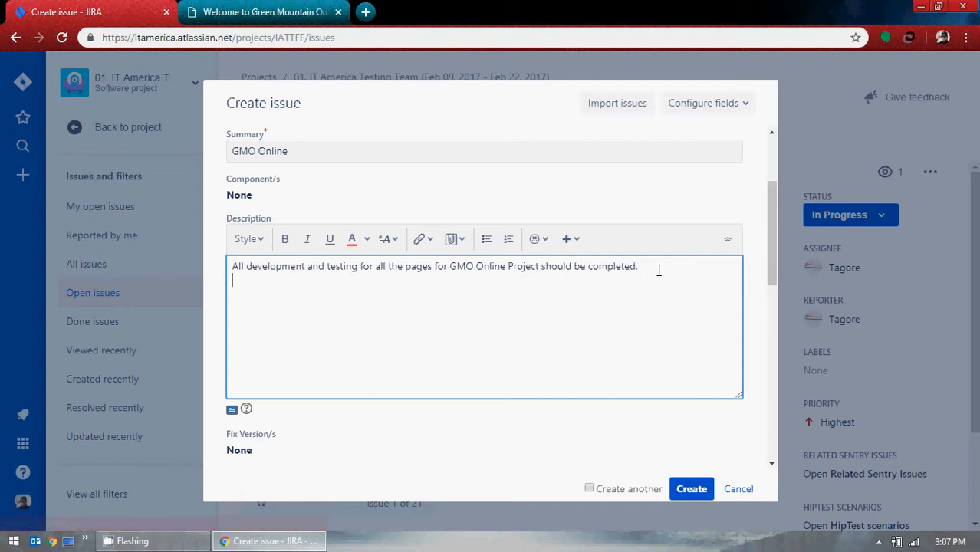
left_click(452, 240)
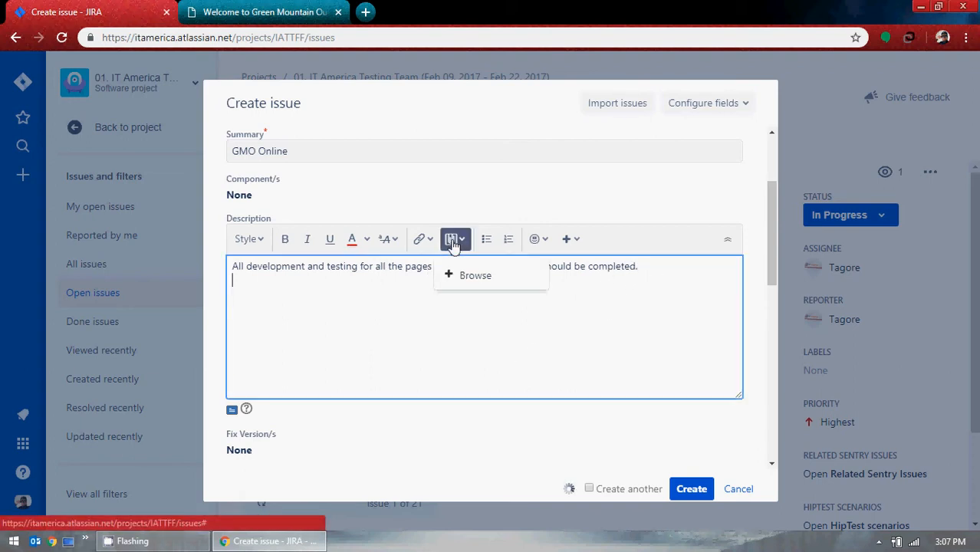
left_click(483, 282)
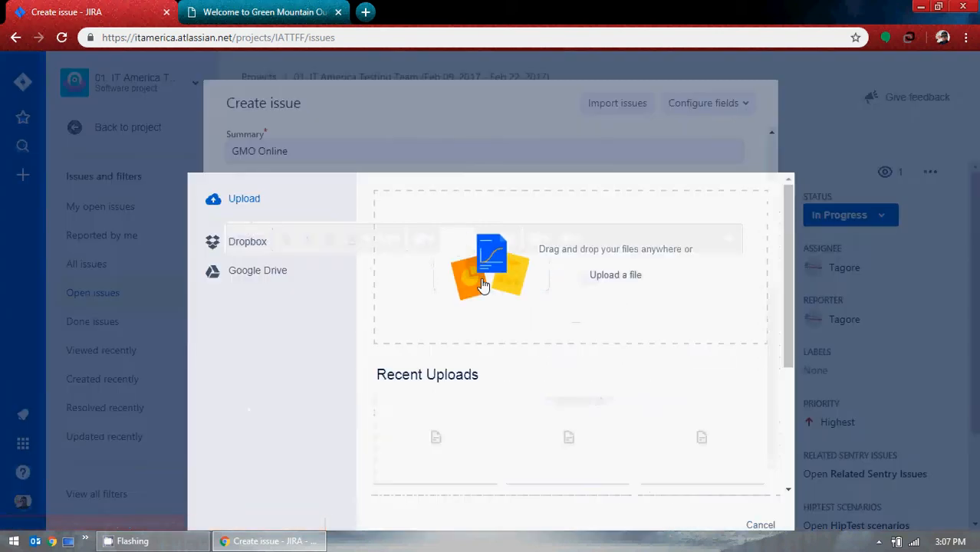
left_click(609, 276)
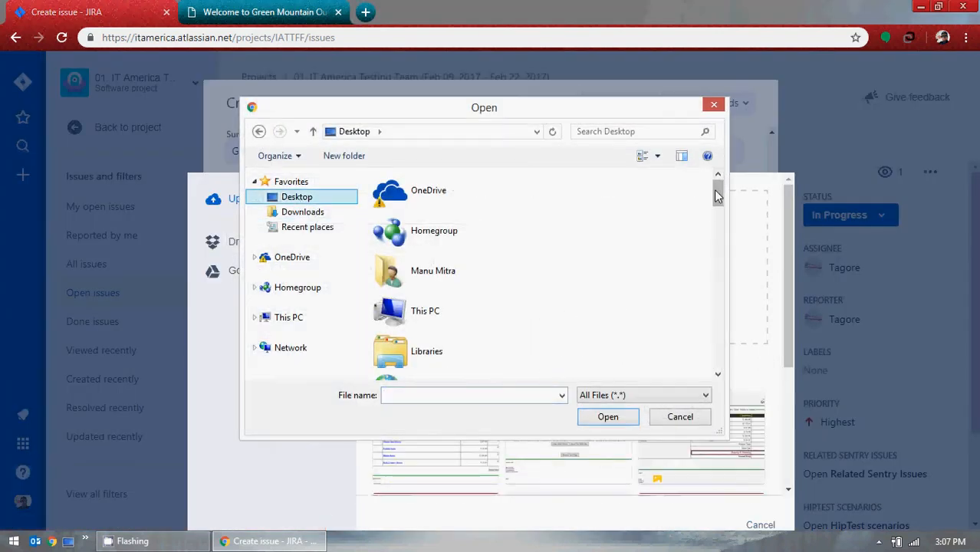
left_click_drag(718, 189, 729, 273)
left_click(455, 296)
double_click(455, 296)
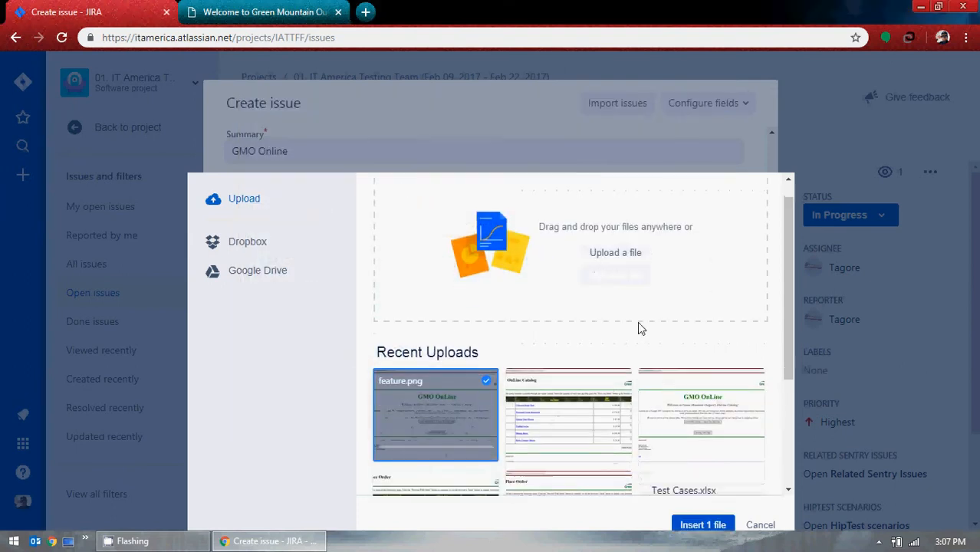
scroll(638, 323, "down", 3)
left_click(704, 525)
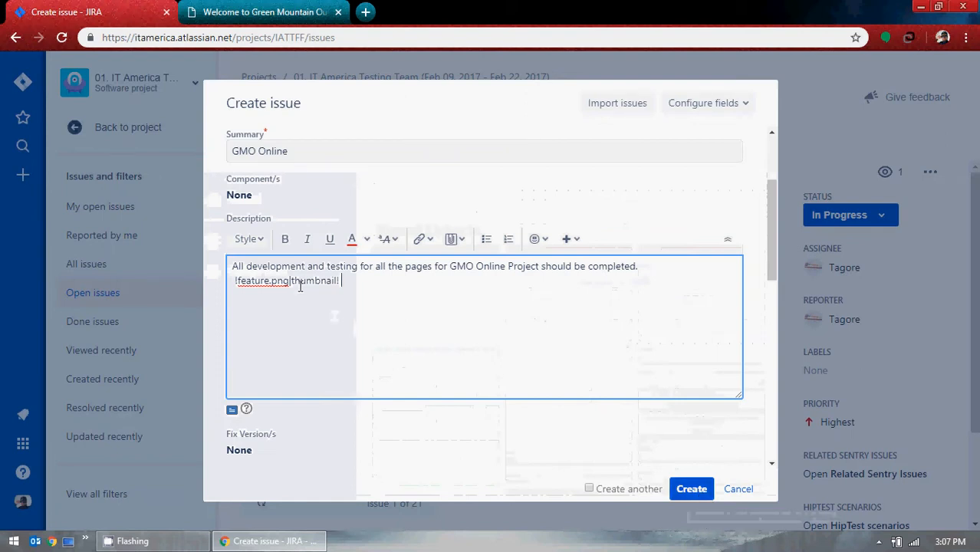
Review the filled-in issue form and examine the available priority options, keeping Medium
scroll(457, 316, "down", 1)
scroll(457, 316, "down", 2)
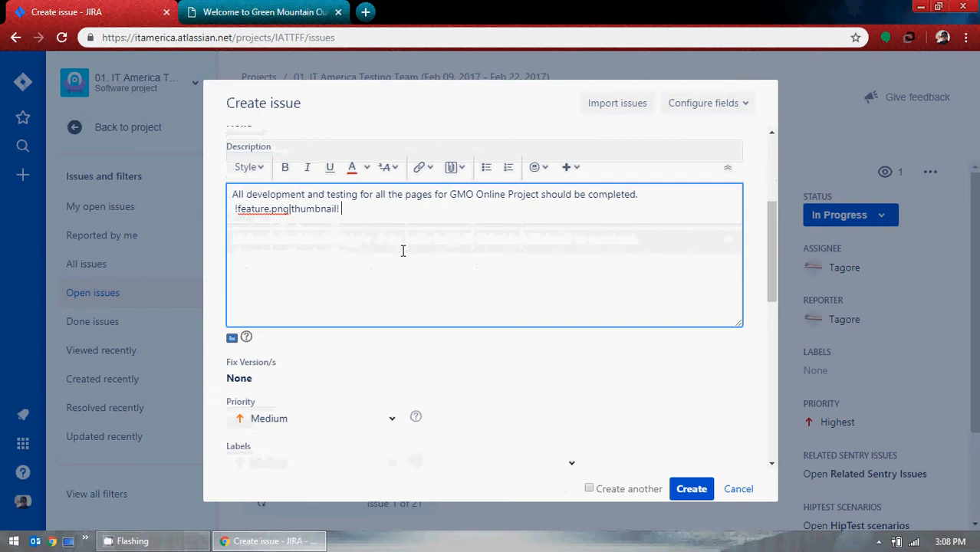
scroll(376, 269, "up", 5)
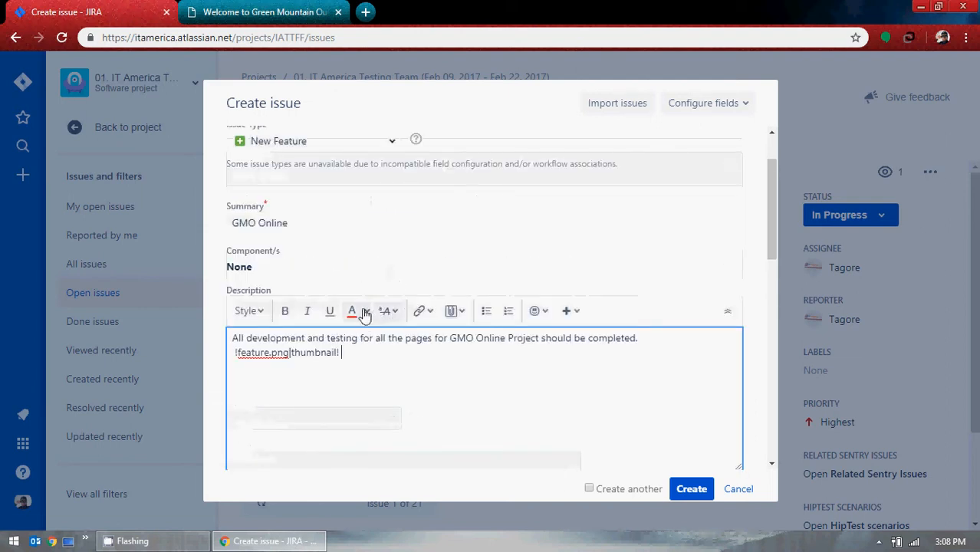
scroll(363, 318, "down", 8)
scroll(376, 306, "down", 2)
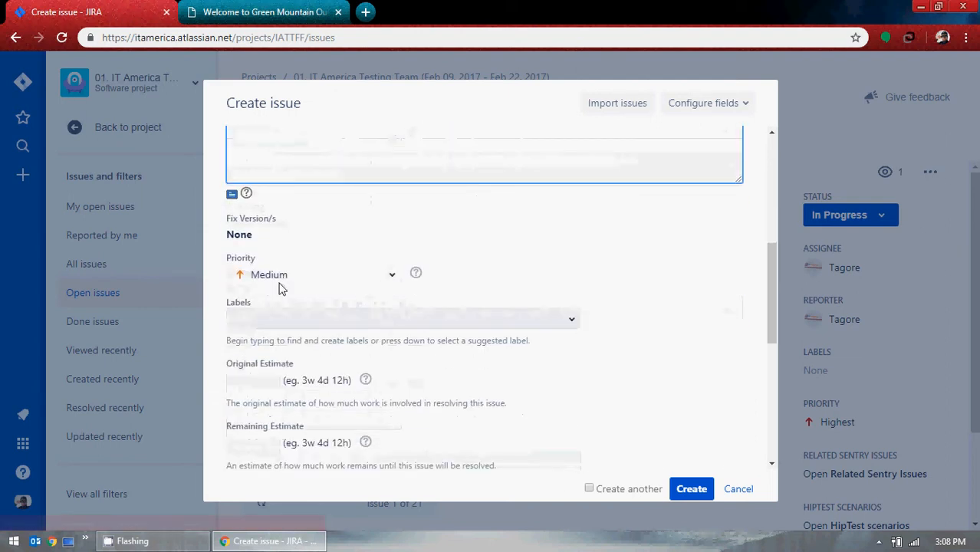
left_click(392, 276)
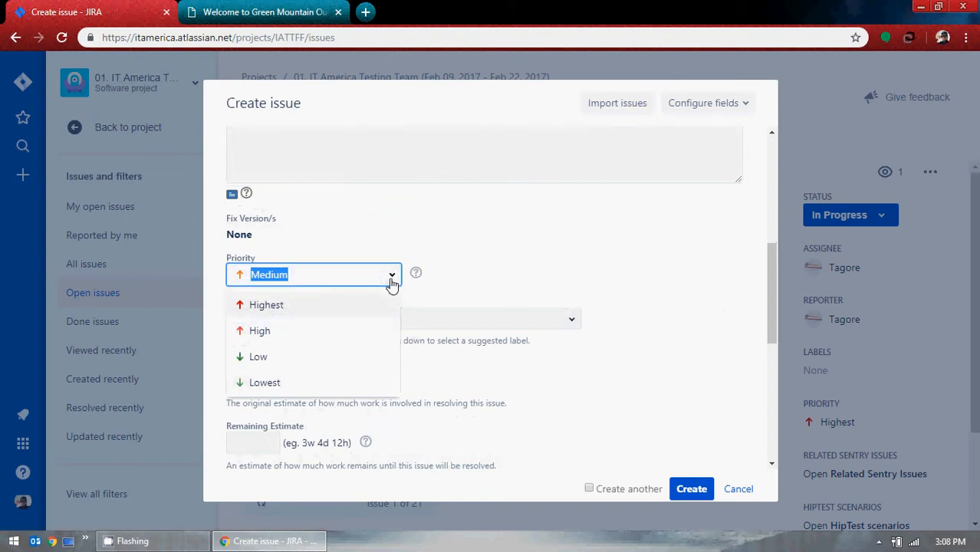
left_click(392, 278)
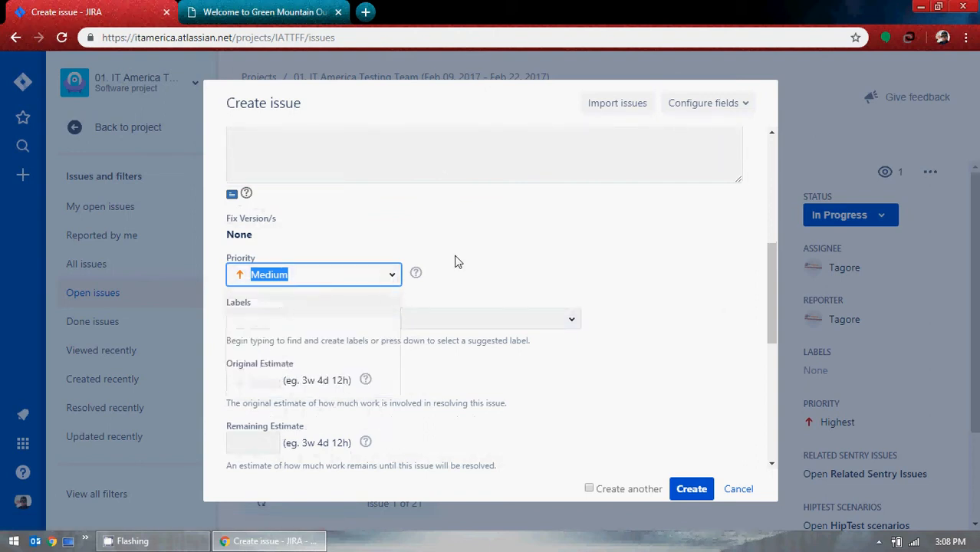
left_click(454, 262)
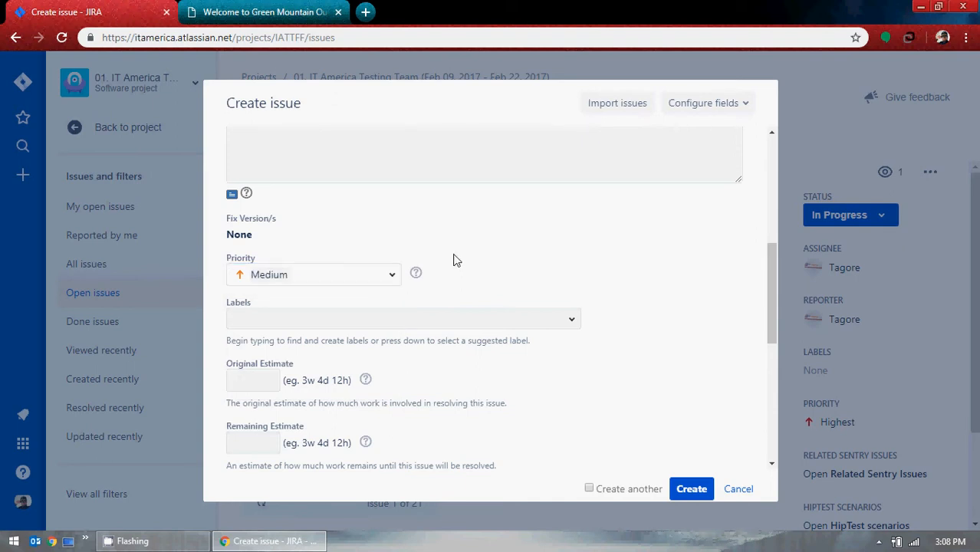
Compare the priority levels from Highest to Lowest and leave the issue's priority at Medium
left_click(390, 280)
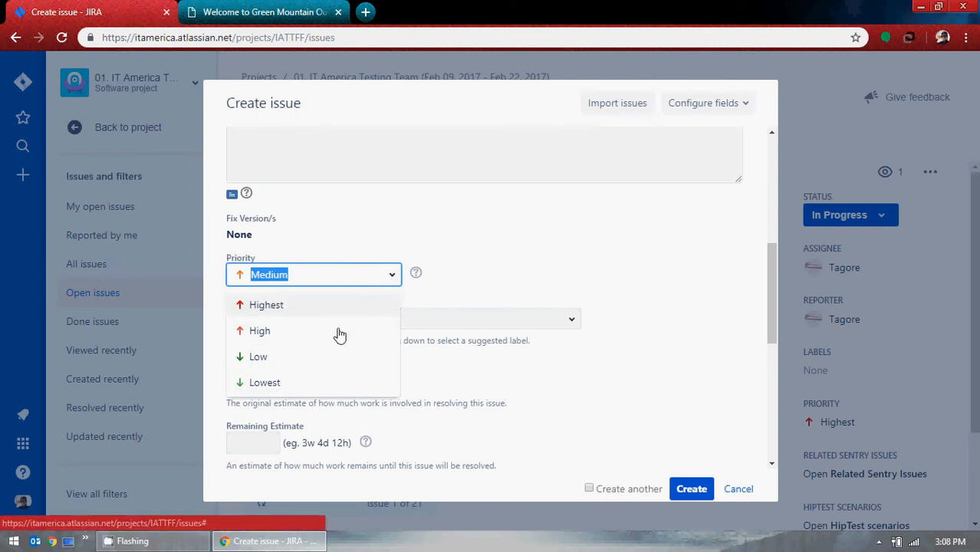
left_click(498, 282)
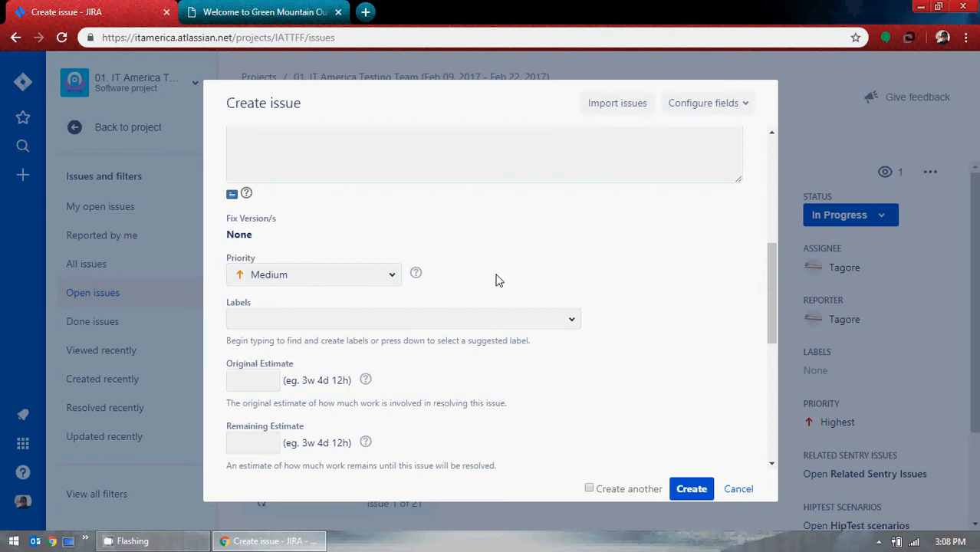
left_click(391, 279)
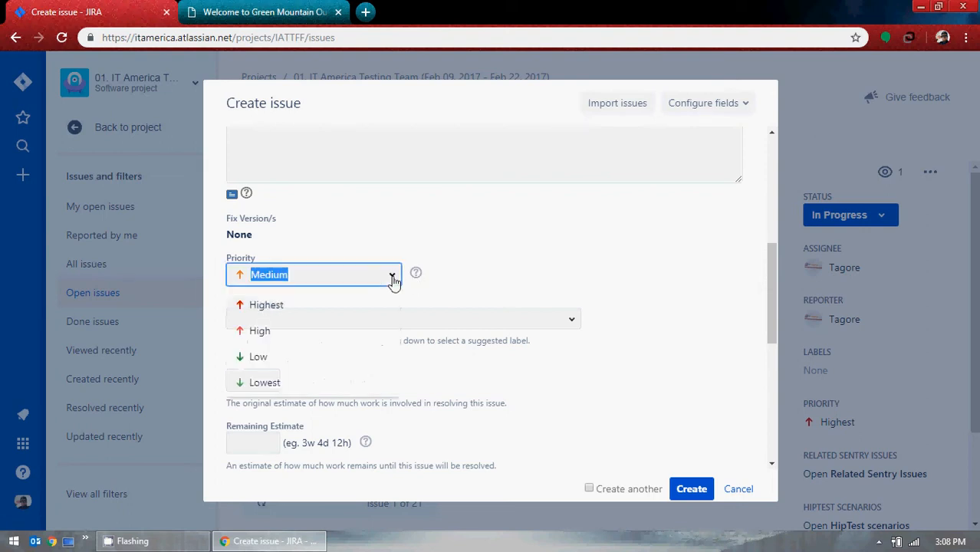
left_click(524, 273)
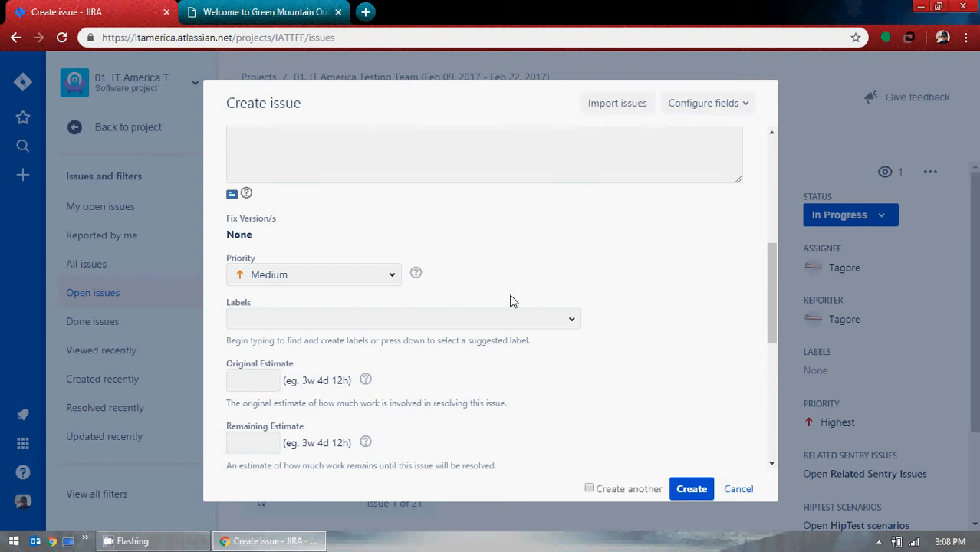
left_click(392, 276)
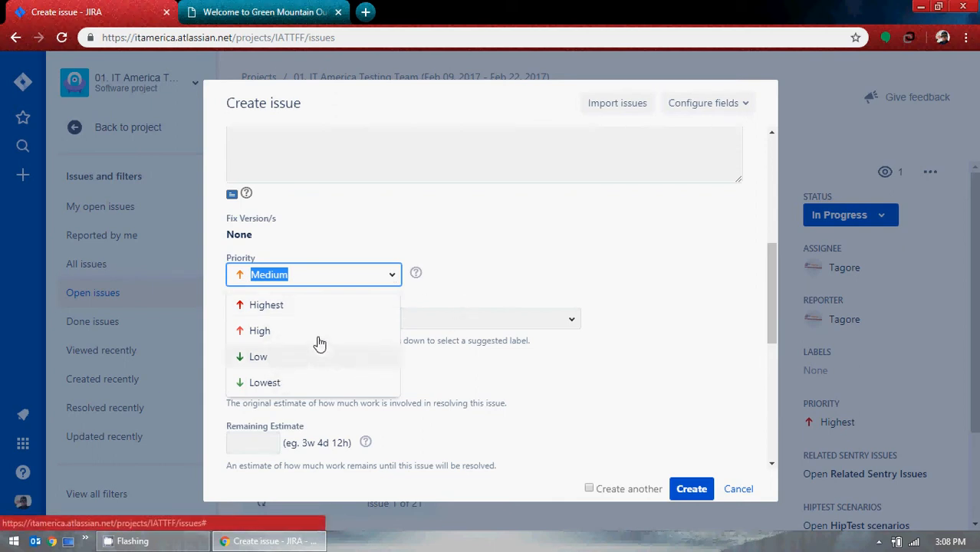
left_click(494, 266)
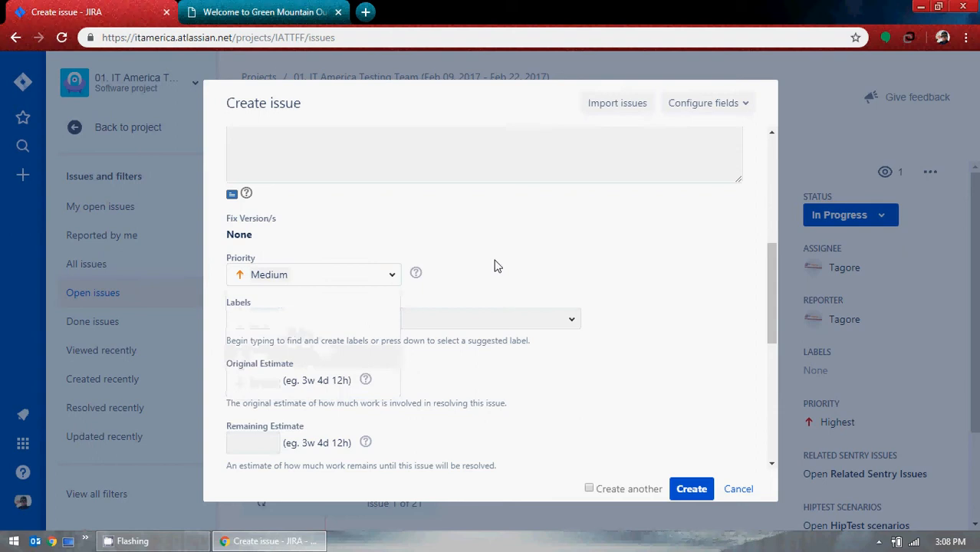
Add the suggested label GMO and set both the original and remaining estimates to 10
left_click(570, 324)
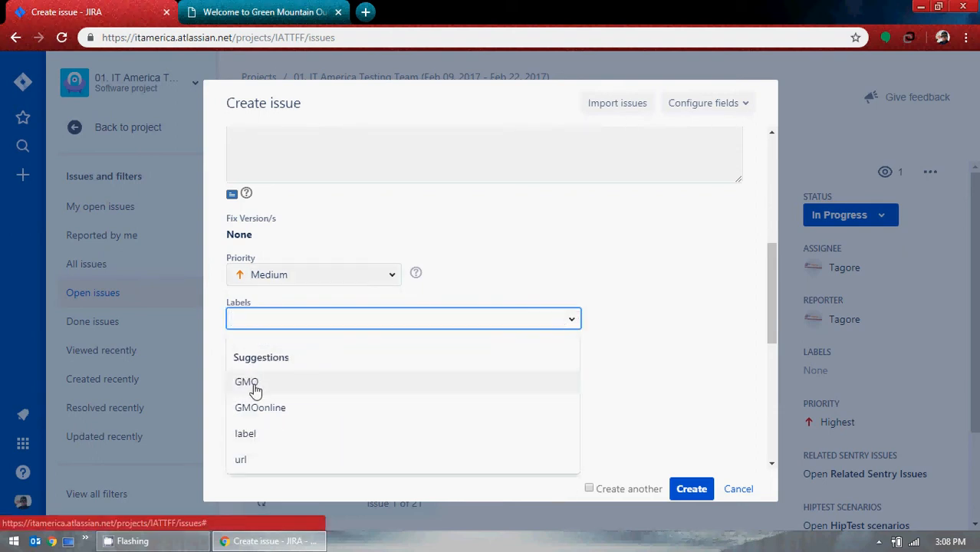
left_click(255, 391)
scroll(460, 306, "down", 2)
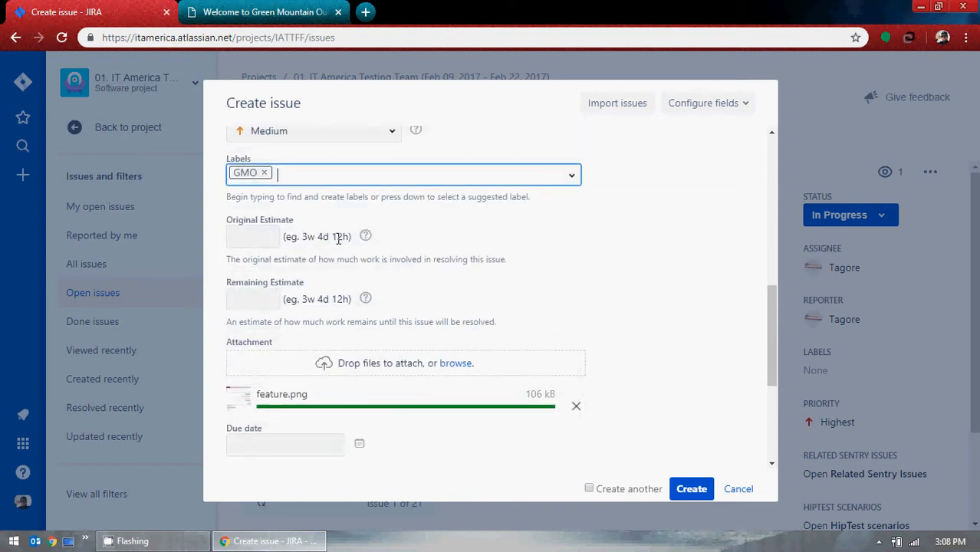
left_click(245, 239)
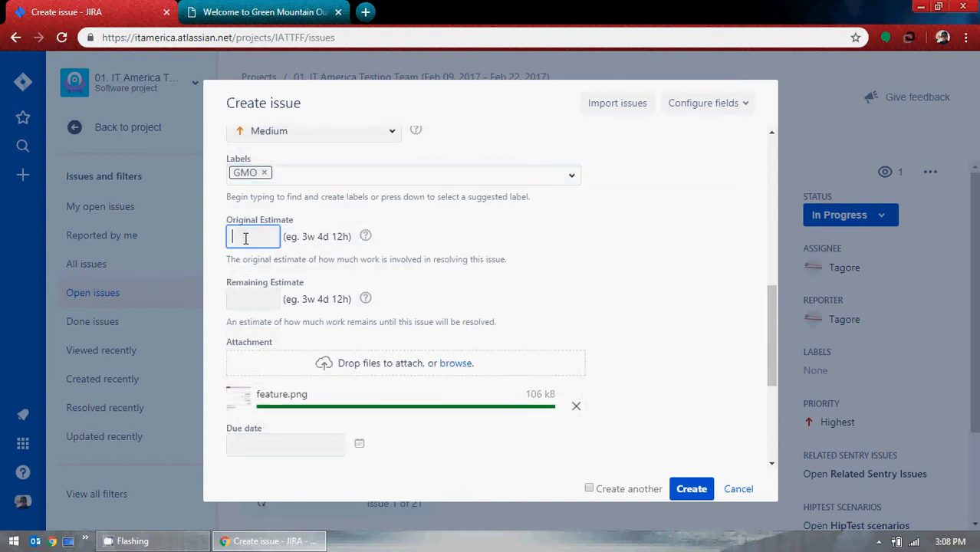
left_click(506, 246)
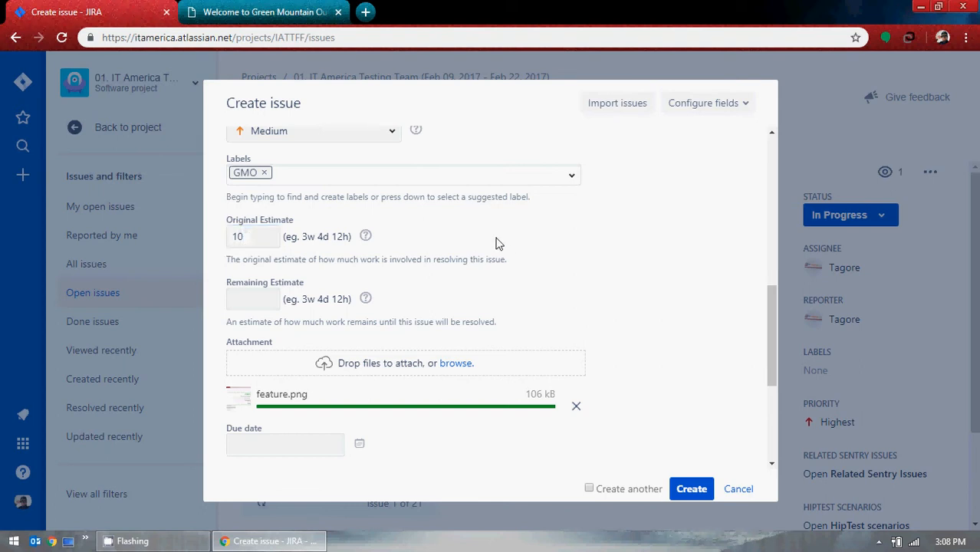
double_click(308, 237)
left_click(359, 247)
left_click(261, 243)
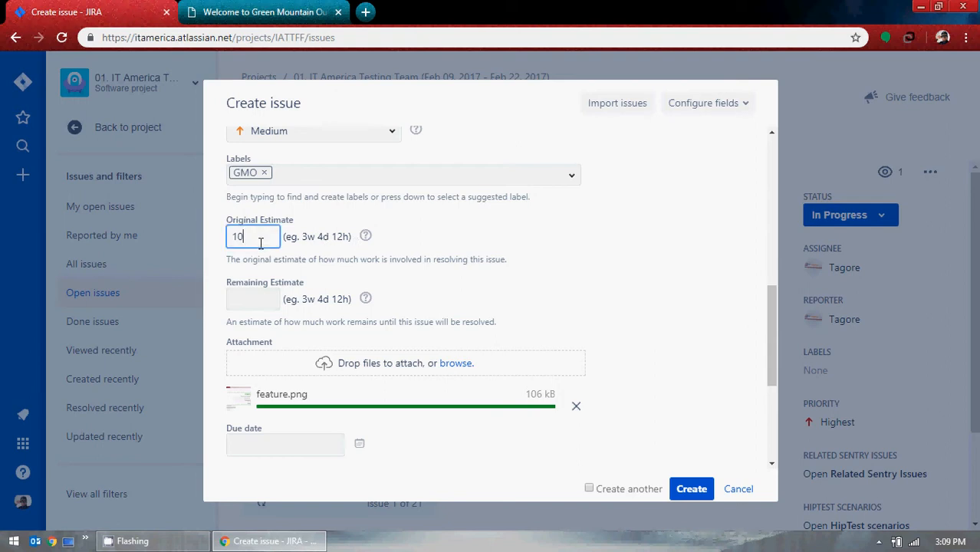
key("BackSpace")
left_click(247, 298)
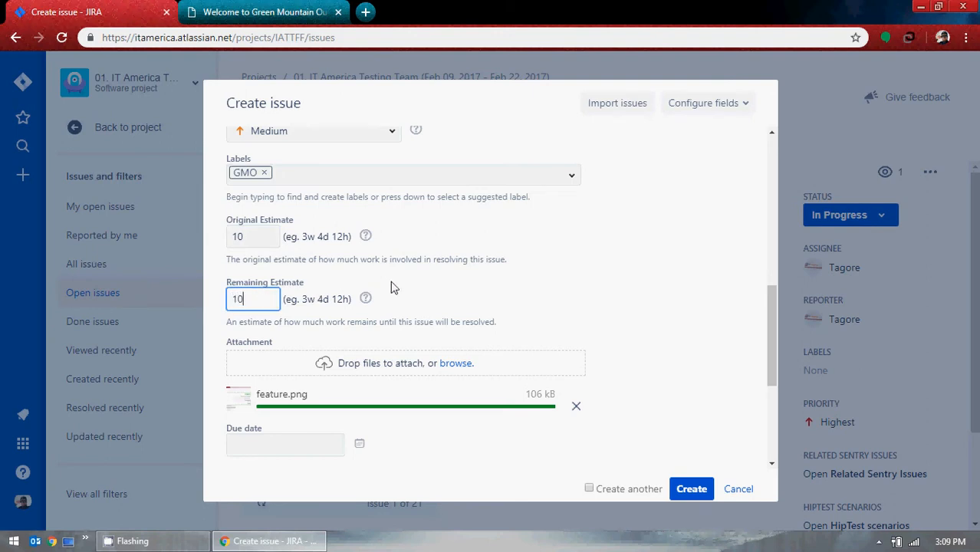
Set the issue's due date to 27/Mar/19 using the calendar
scroll(374, 287, "down", 1)
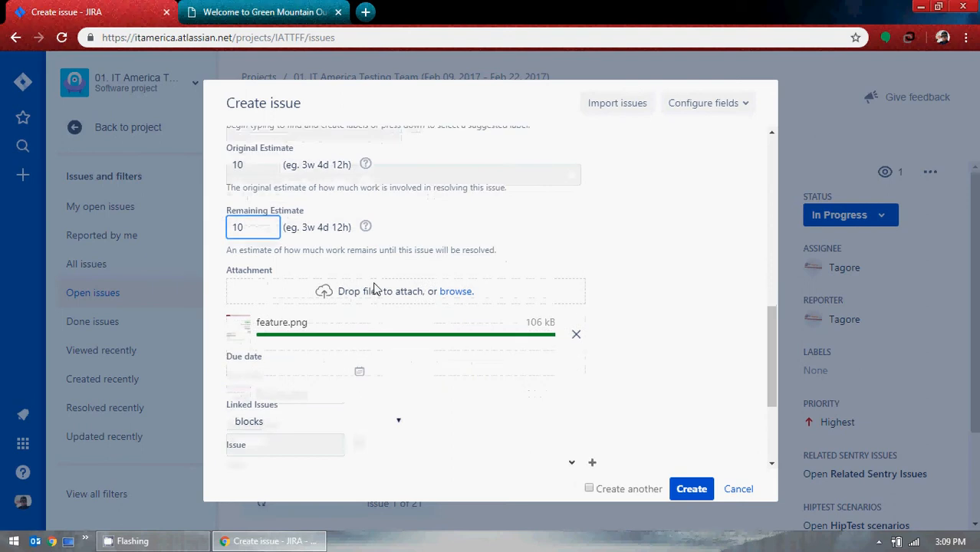
left_click(358, 375)
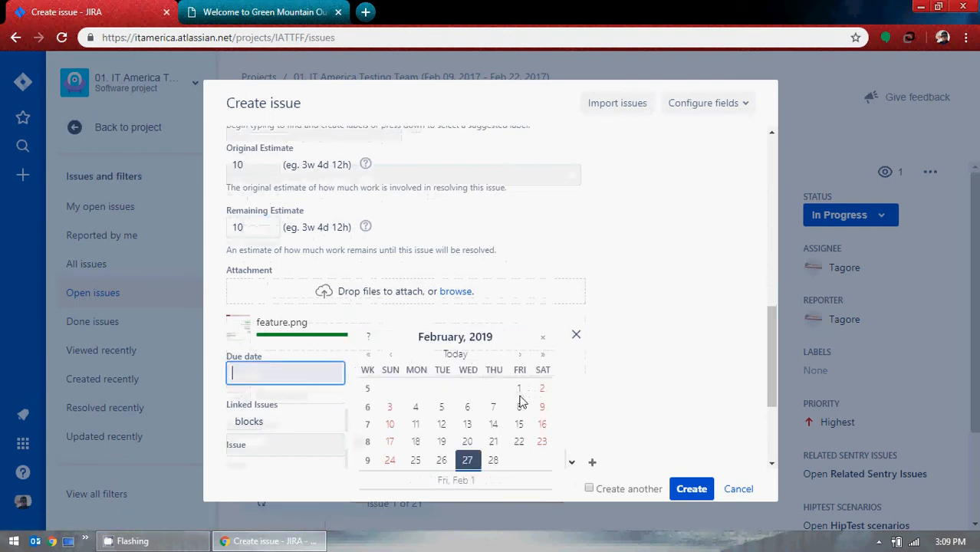
left_click(521, 355)
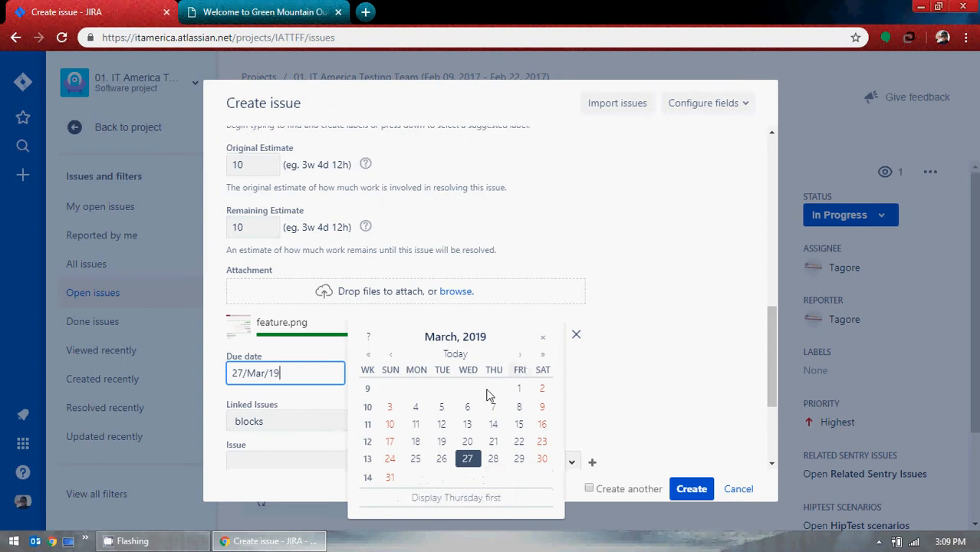
left_click(469, 461)
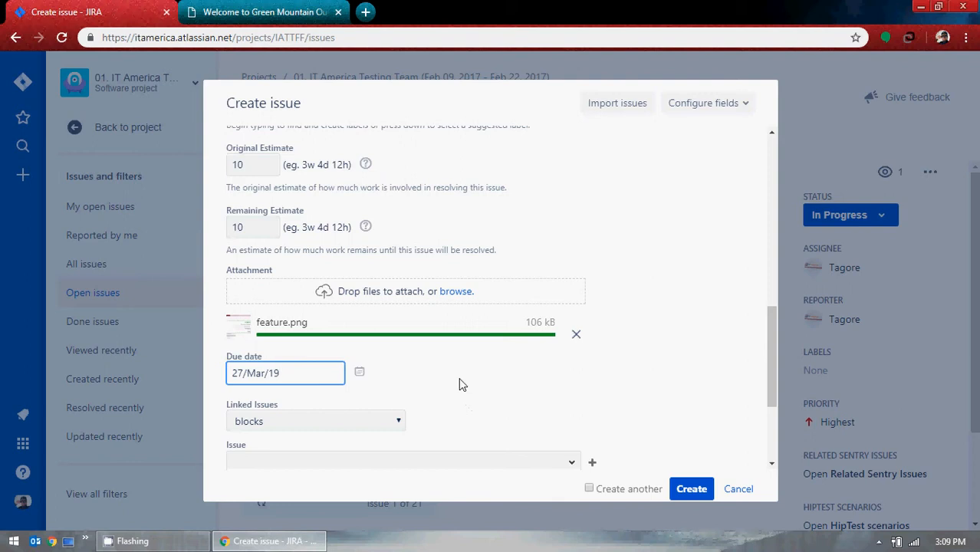
Leave the linked issue type at blocks and assign the issue to the first suggested user
scroll(460, 383, "down", 2)
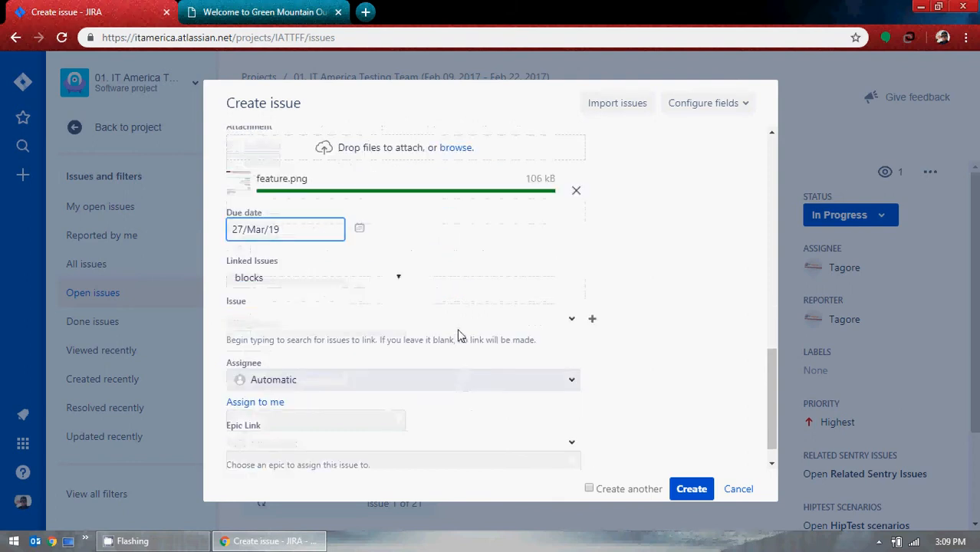
left_click(394, 283)
left_click(463, 283)
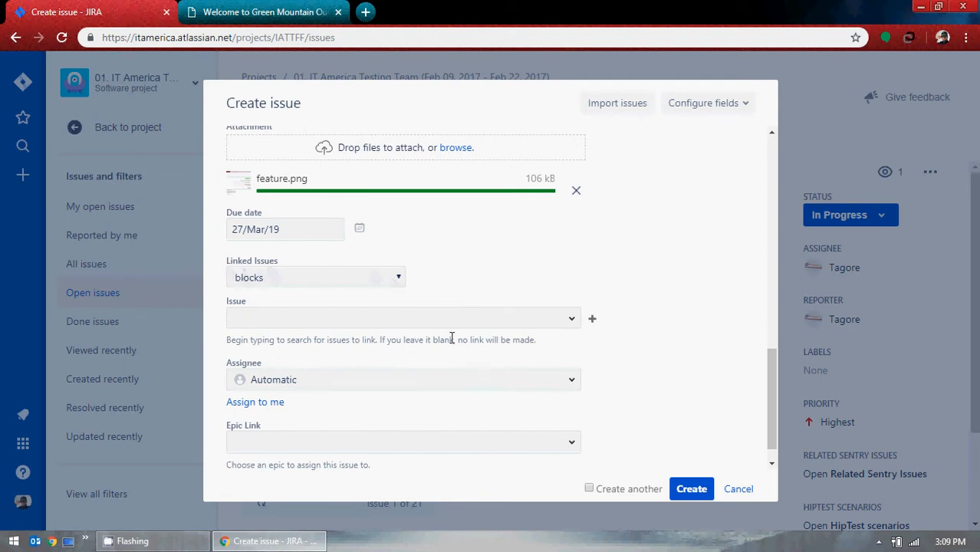
scroll(435, 351, "down", 1)
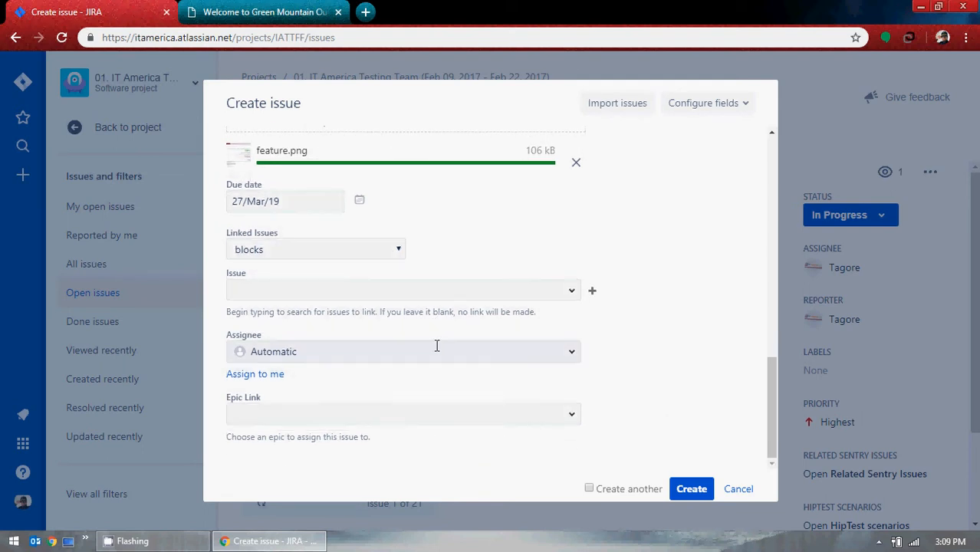
left_click(562, 350)
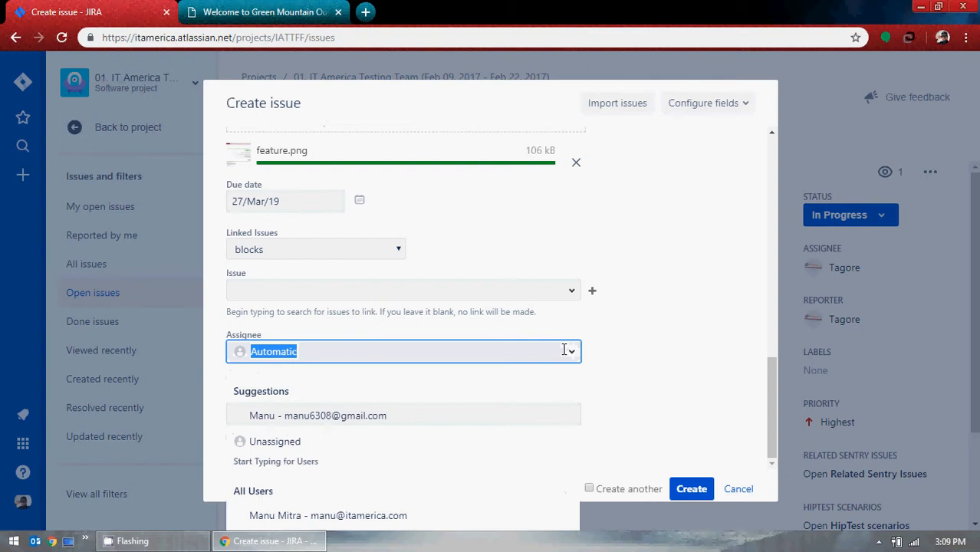
left_click(353, 422)
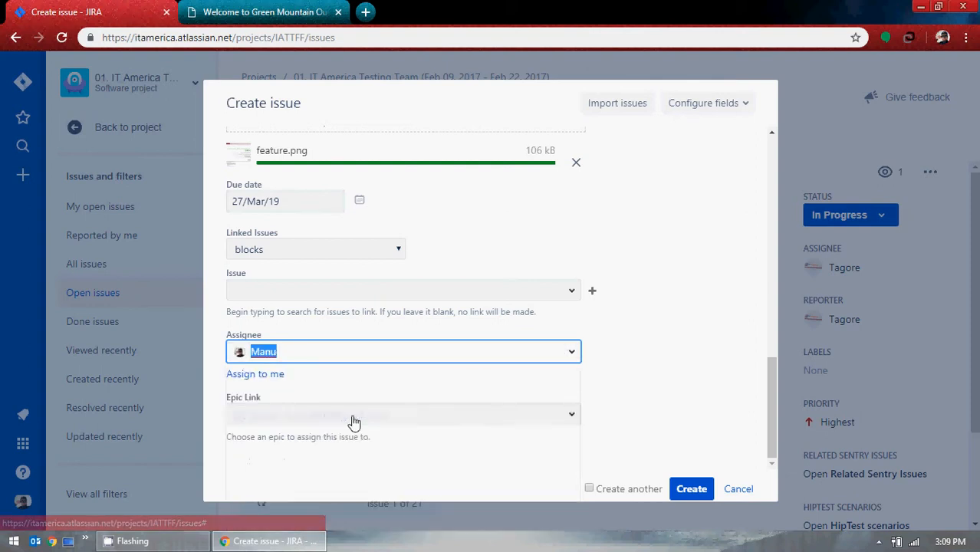
left_click(690, 338)
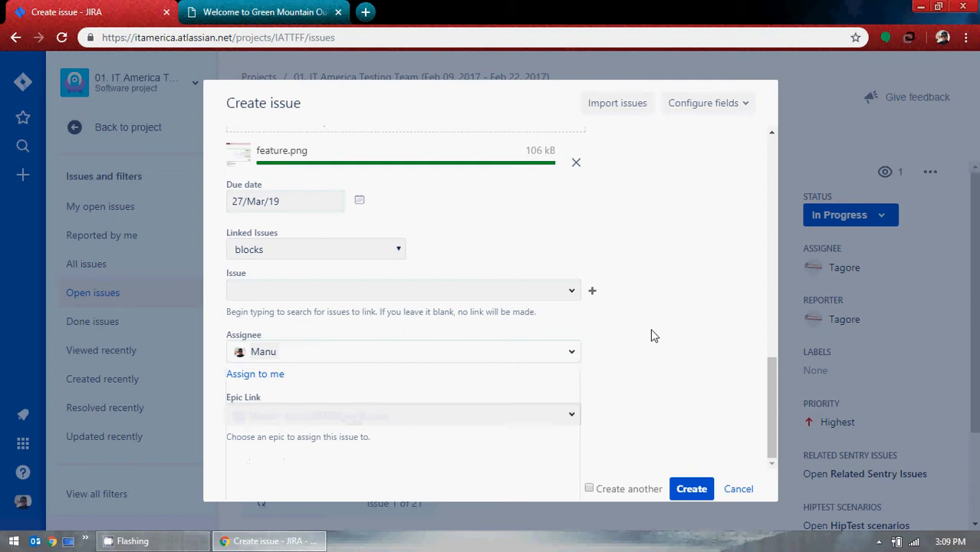
Review the completed fields from priority to epic link and create the issue
scroll(652, 335, "up", 4)
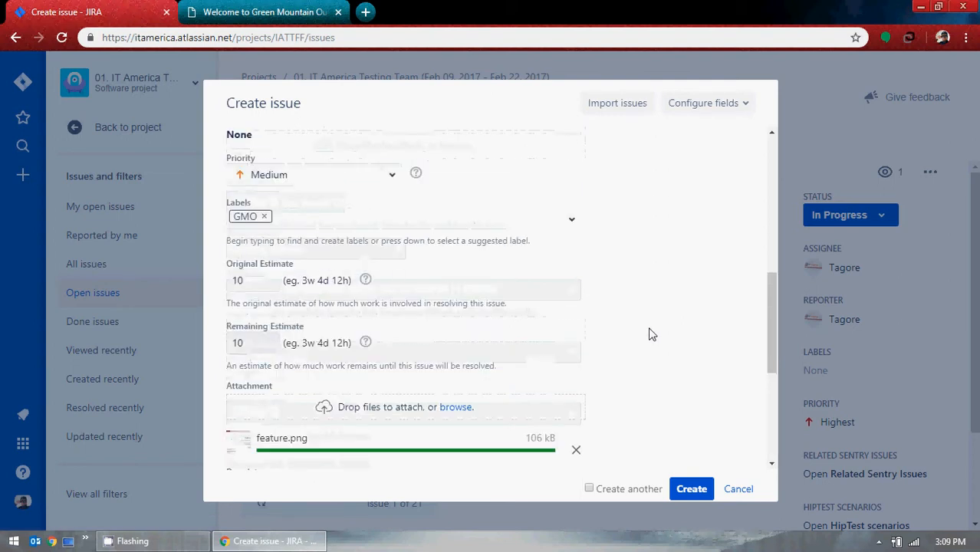
scroll(647, 347, "down", 4)
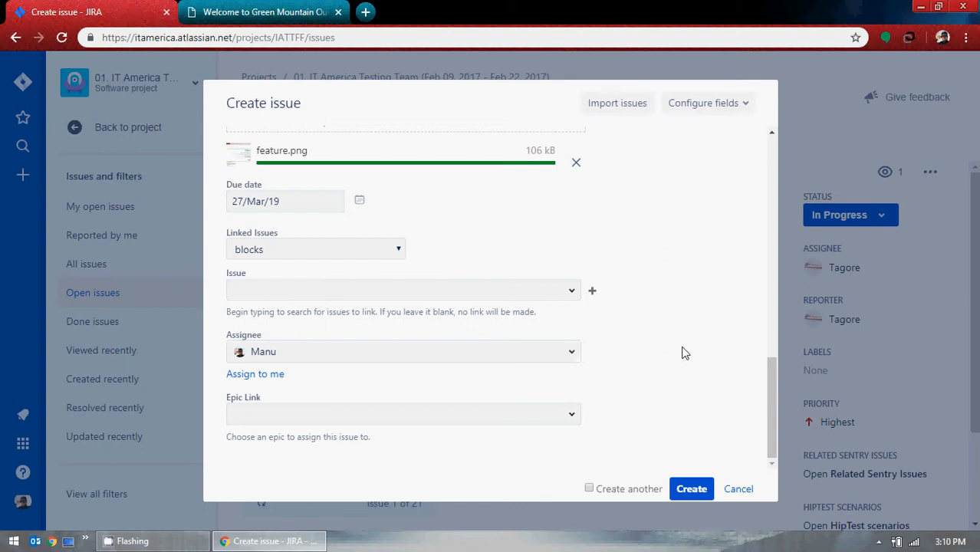
scroll(686, 362, "up", 3)
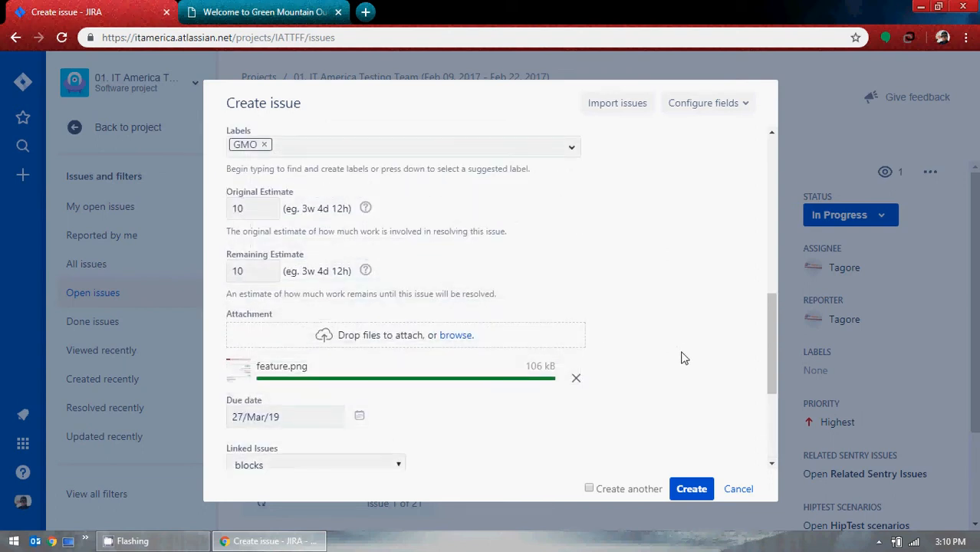
scroll(678, 355, "up", 5)
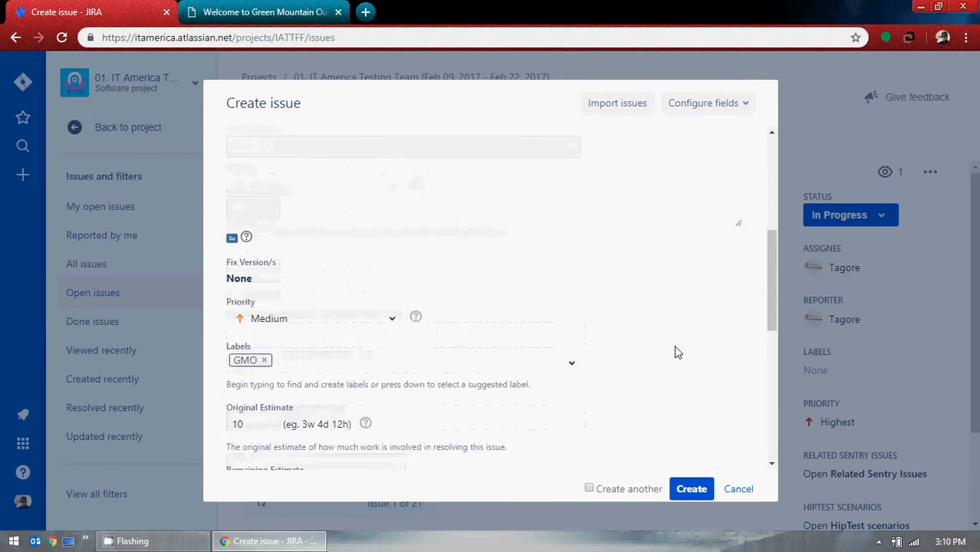
scroll(672, 349, "down", 7)
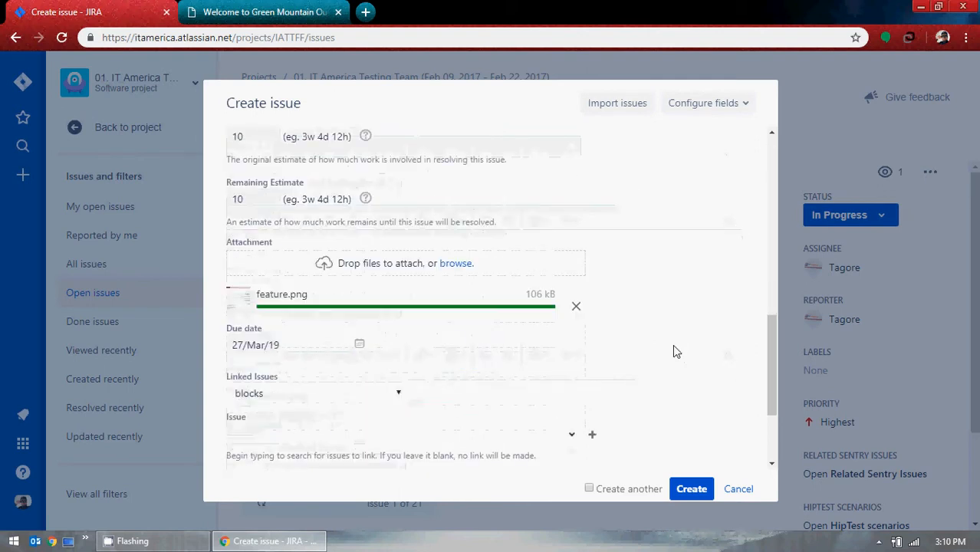
left_click(689, 490)
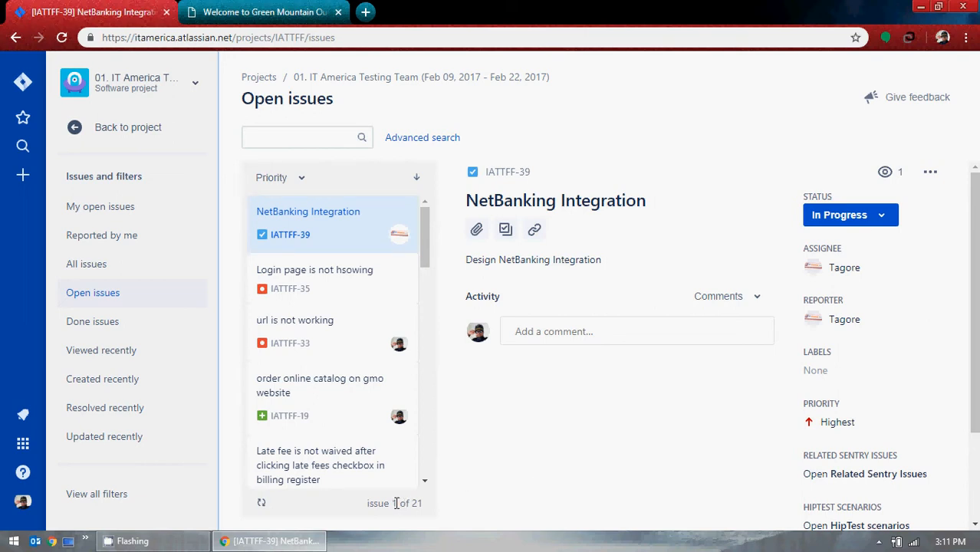
Refresh the open issues list and open the GMO Online issue to check its feature.png screenshot at full size
left_click(262, 502)
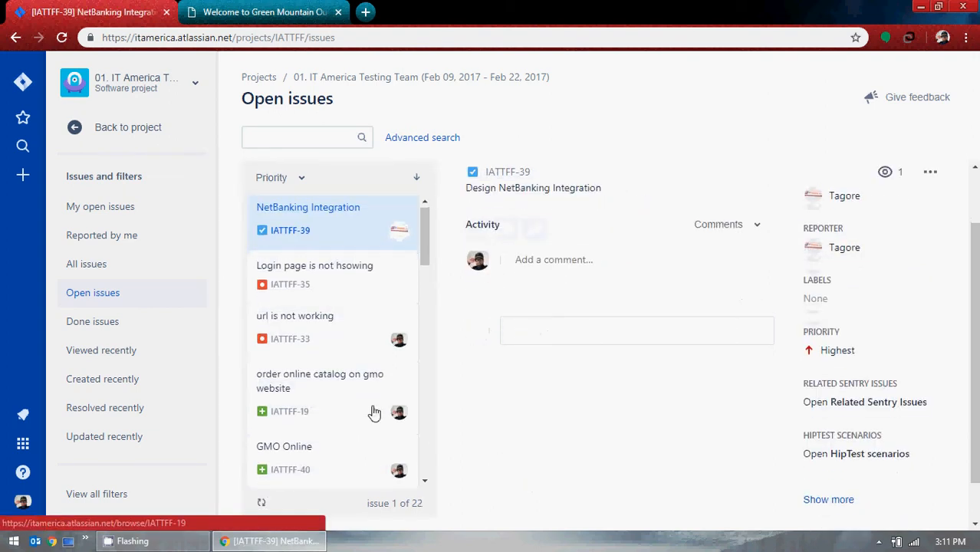
scroll(378, 416, "down", 1)
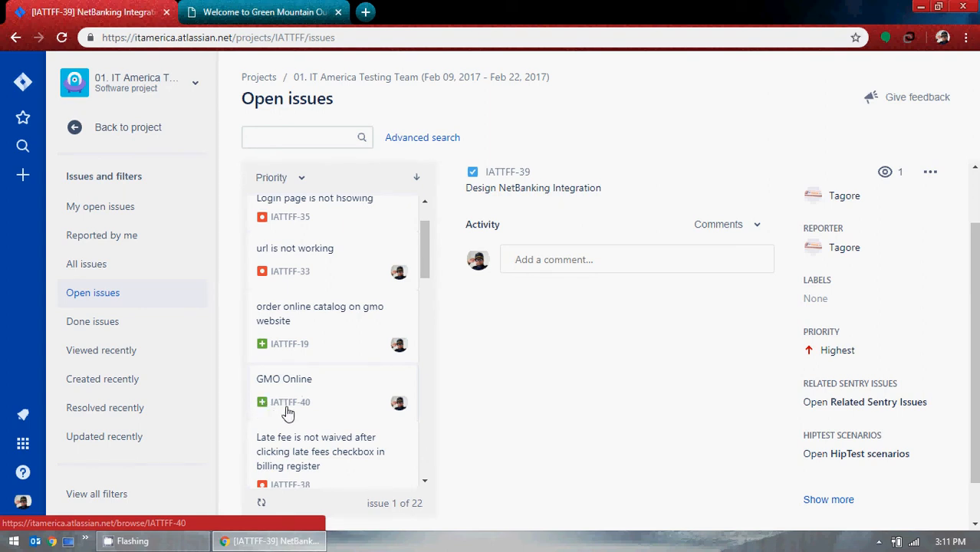
left_click(340, 406)
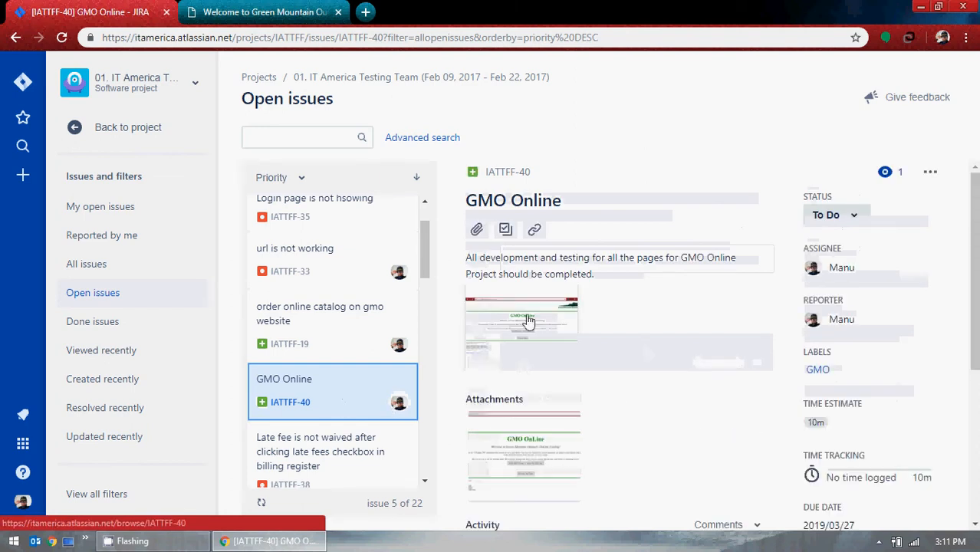
left_click(524, 334)
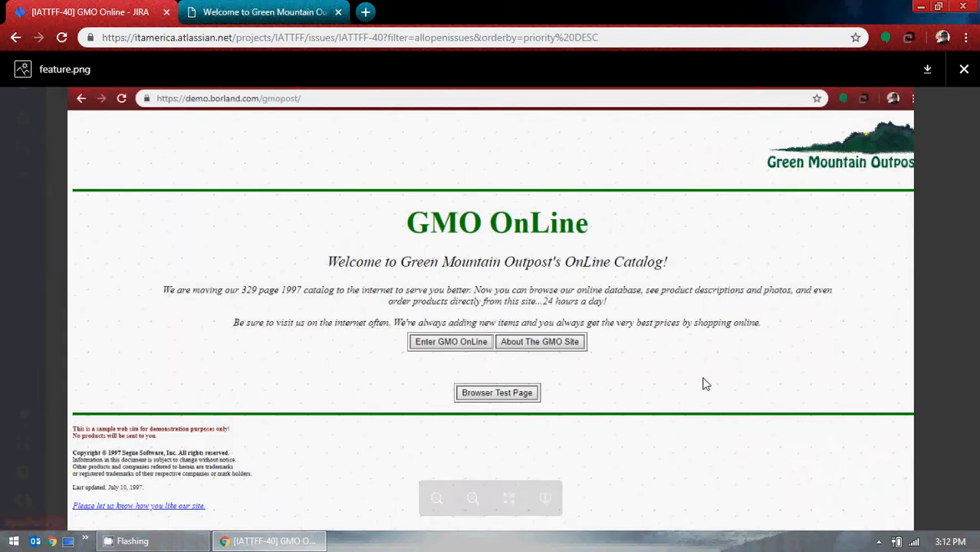
left_click(964, 69)
Change the GMO Online issue's status to In Progress and check its remaining details
left_click(855, 216)
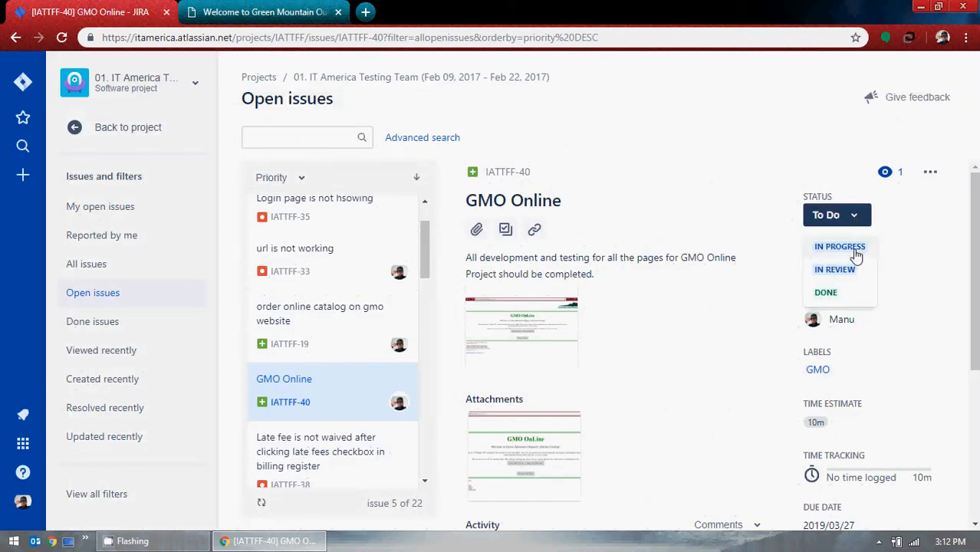
left_click(840, 247)
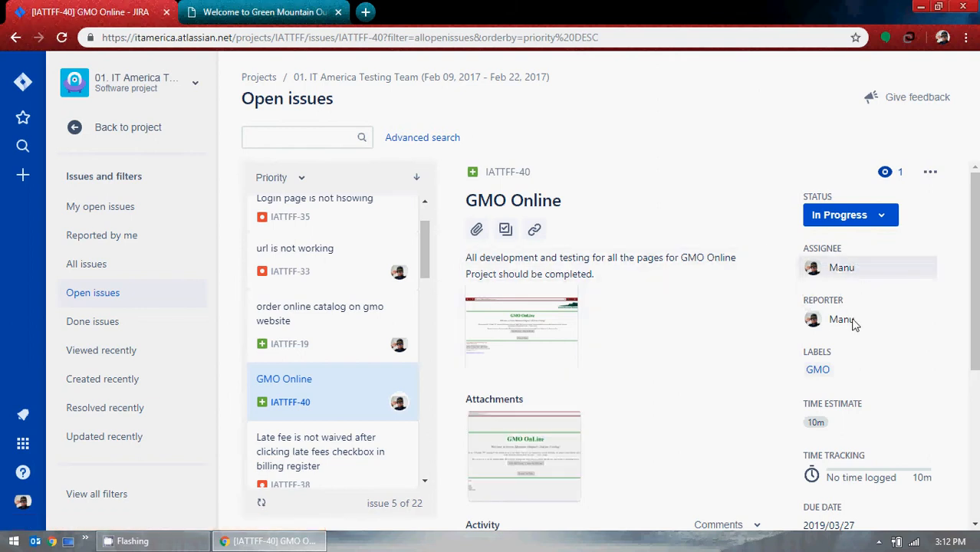
scroll(809, 334, "down", 1)
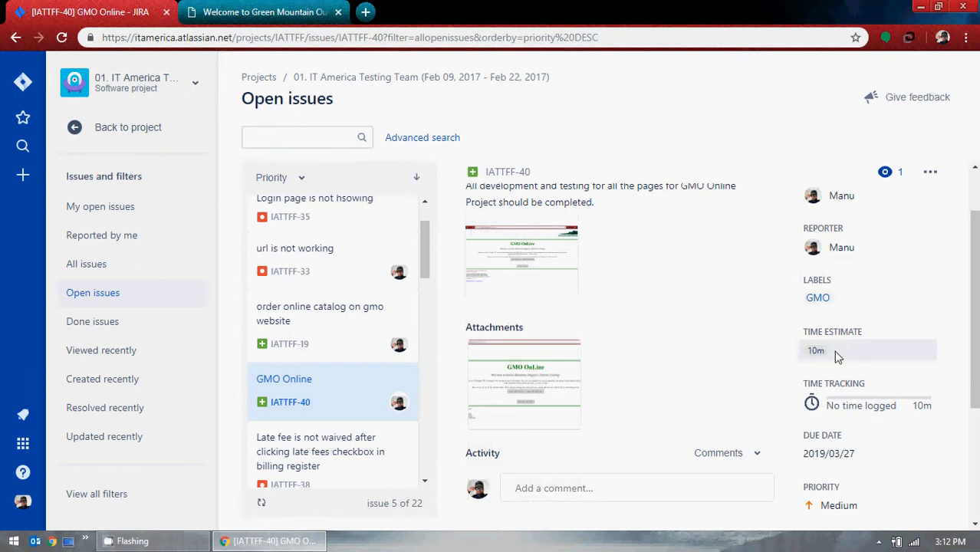
Set the GMO Online issue's time estimate to 10h and review its remaining details
left_click(832, 351)
key("BackSpace")
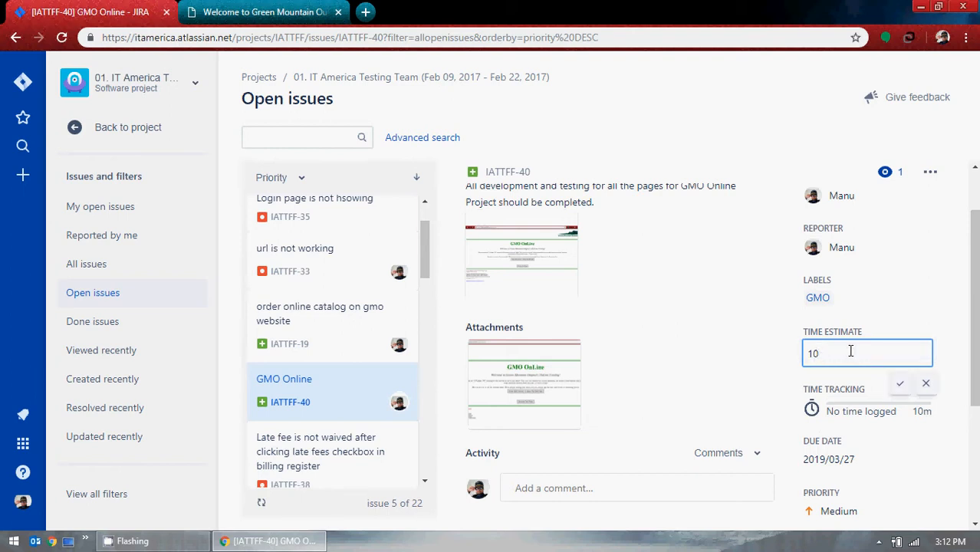
type("h")
left_click(901, 384)
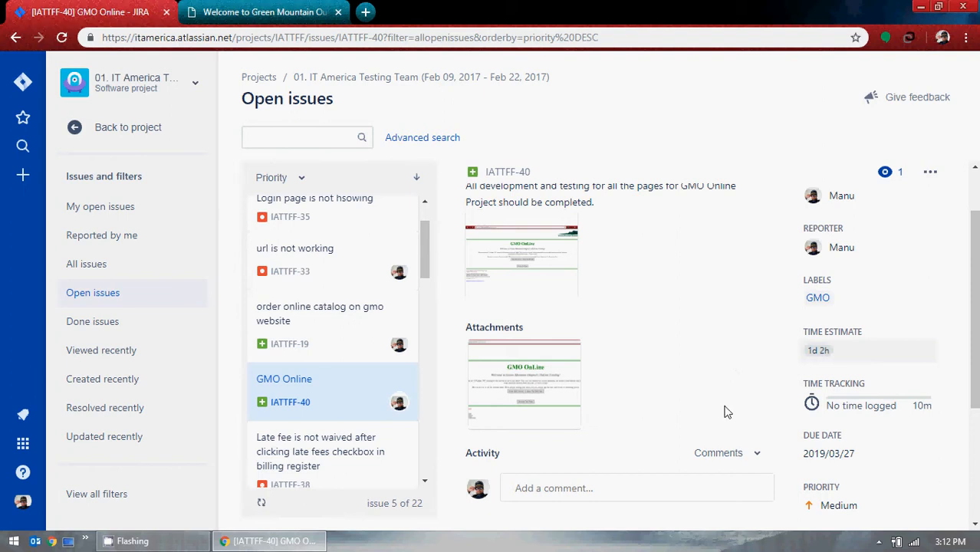
scroll(729, 402, "down", 2)
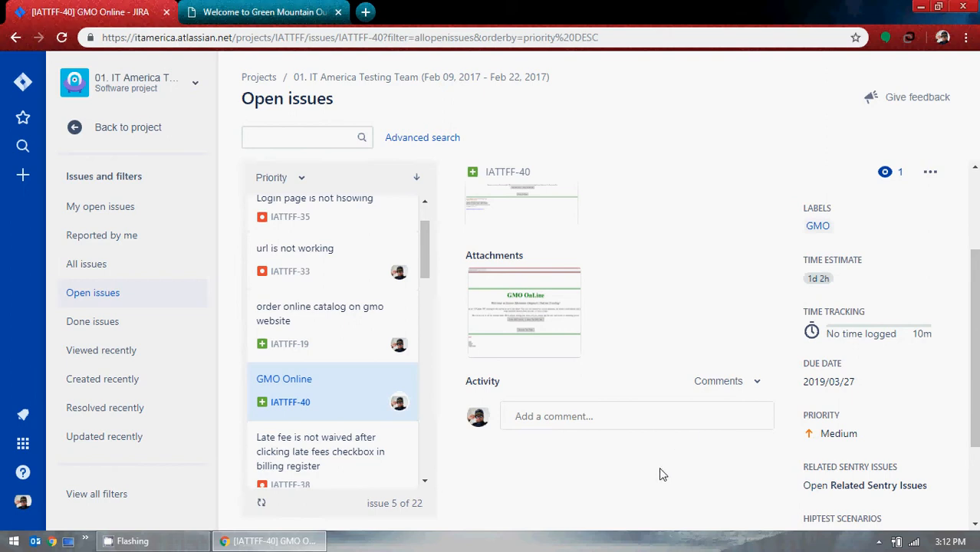
scroll(667, 457, "down", 2)
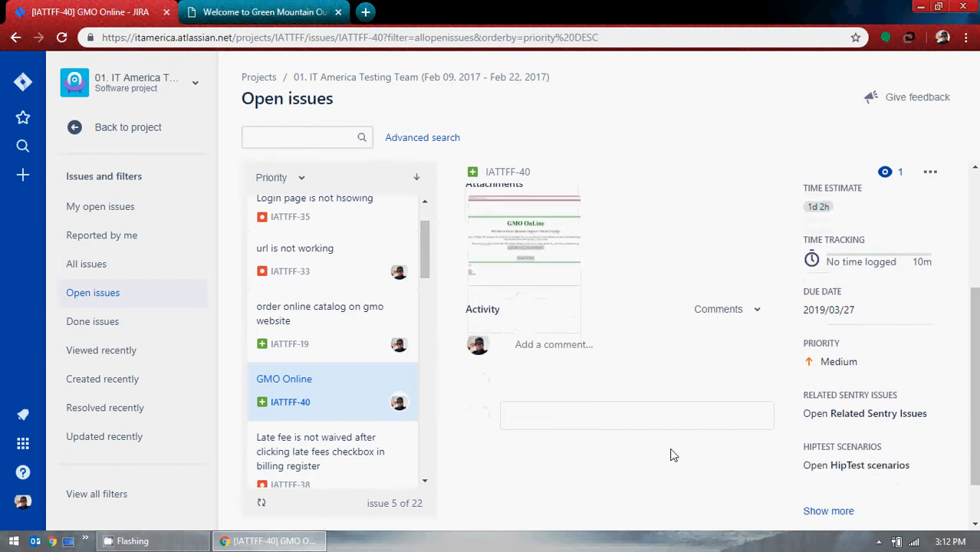
scroll(669, 456, "up", 5)
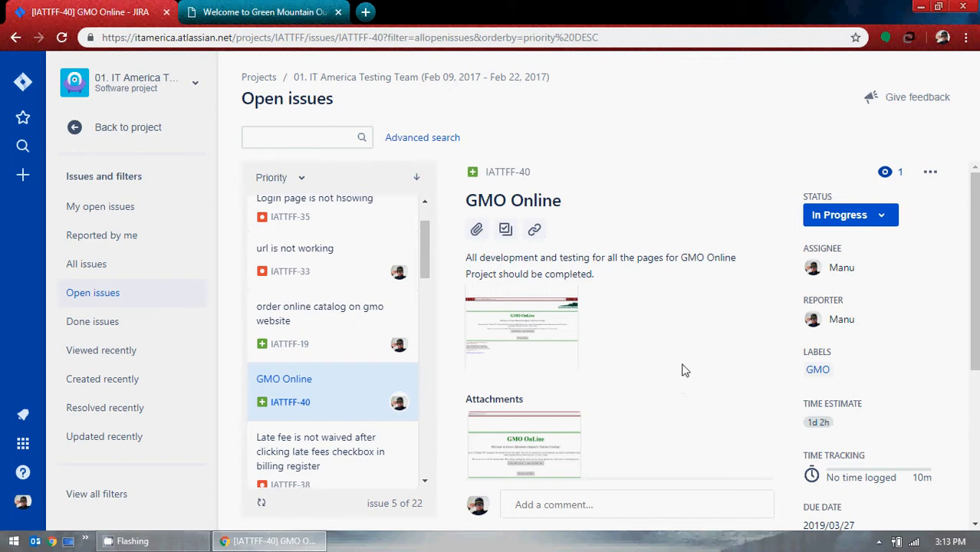
scroll(674, 298, "down", 3)
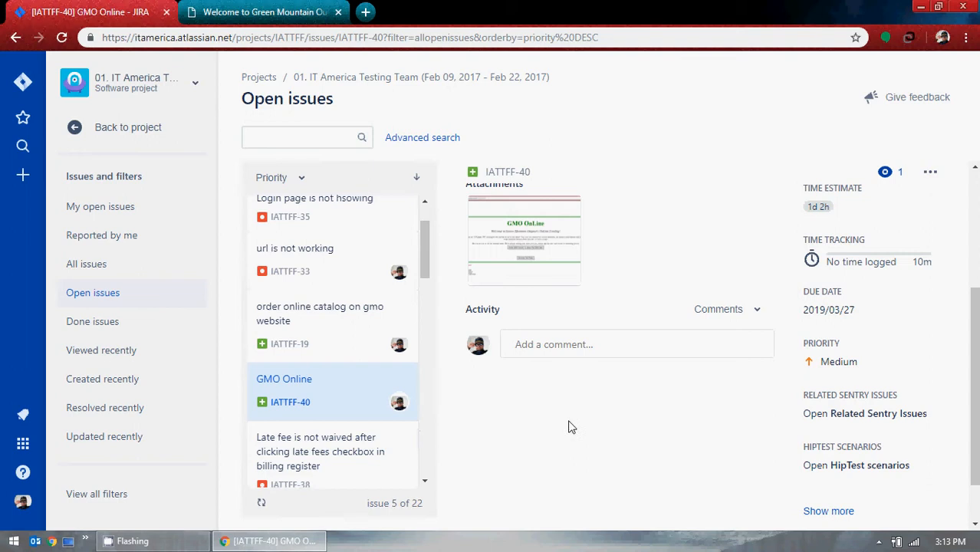
scroll(606, 422, "up", 5)
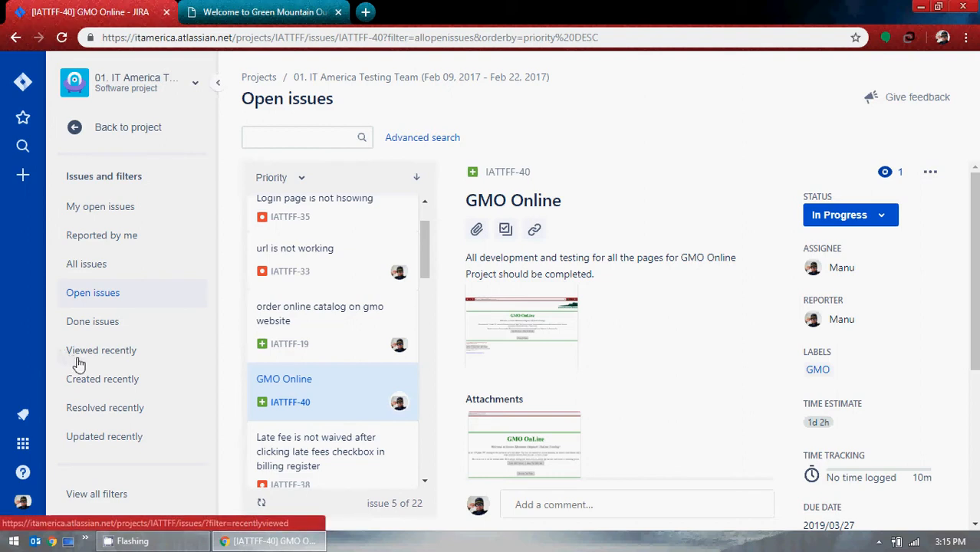
left_click(21, 178)
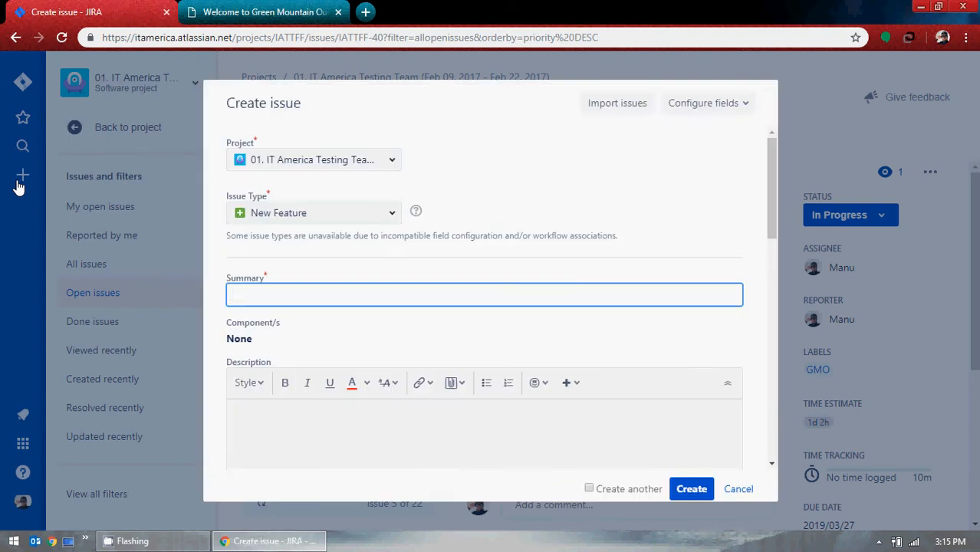
left_click(392, 216)
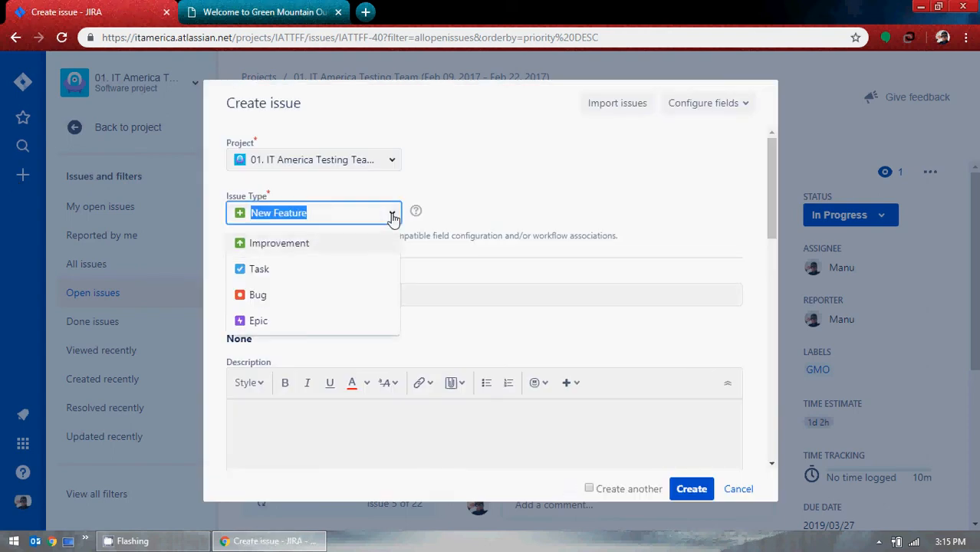
left_click(750, 495)
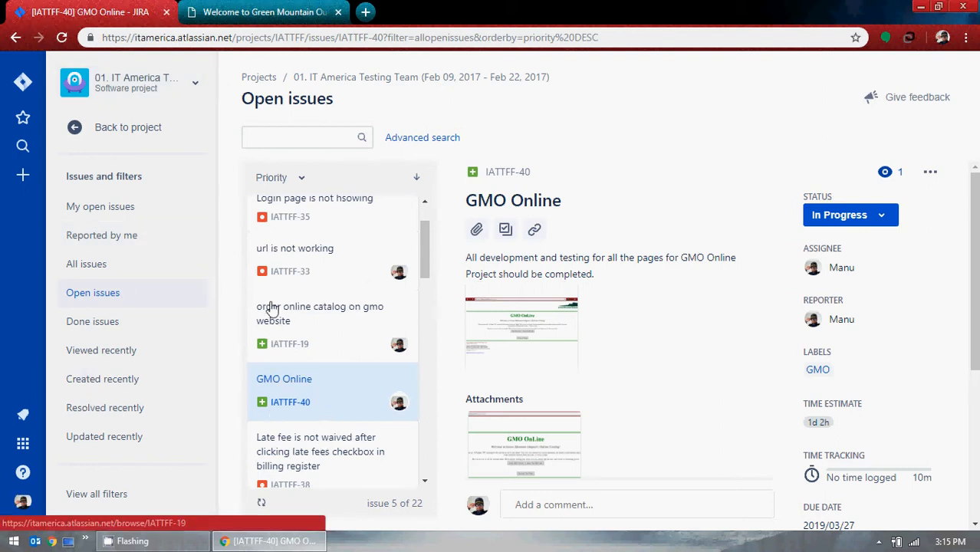
Start a new issue of type Task with the summary "Test Cases for GMO Online" and look over its remaining fields
left_click(24, 177)
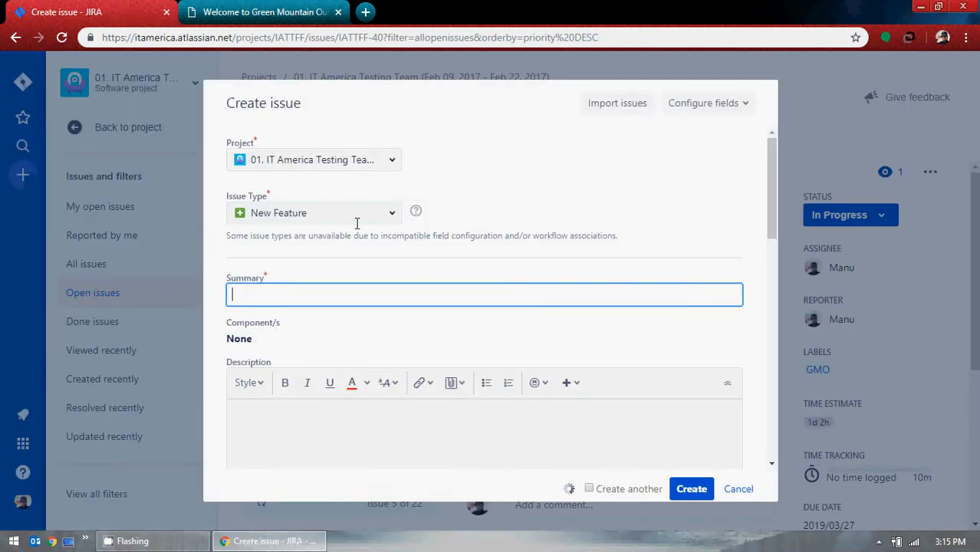
left_click(393, 217)
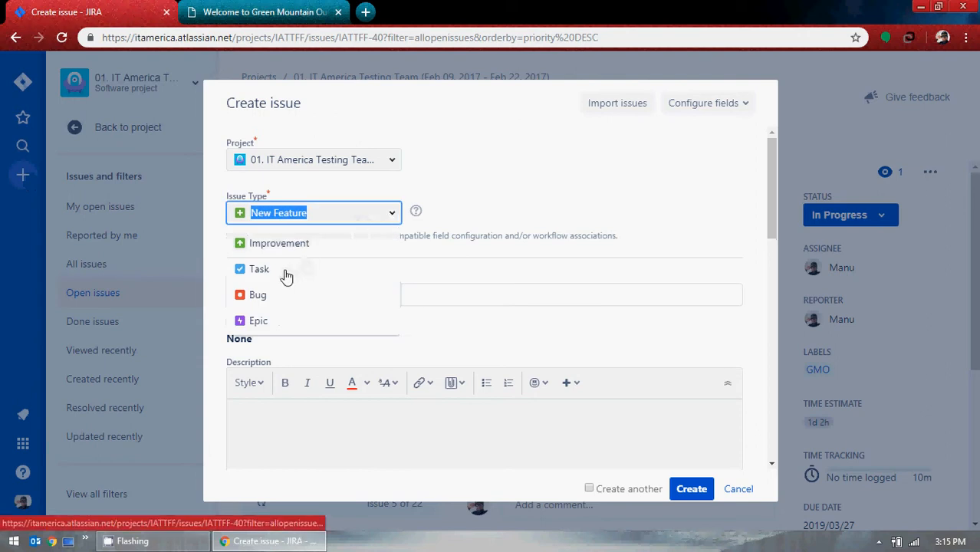
left_click(259, 269)
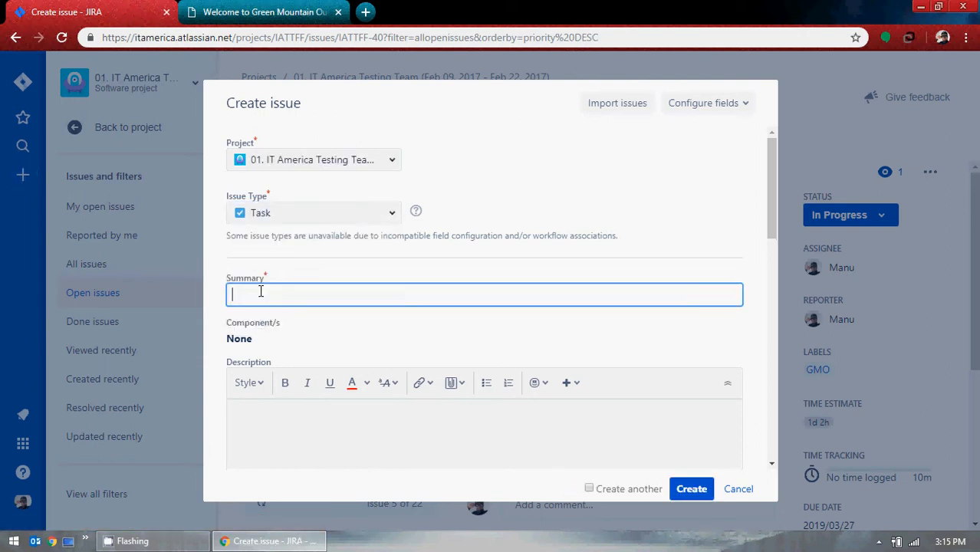
type("Test Cases for GMO Online")
scroll(428, 270, "down", 2)
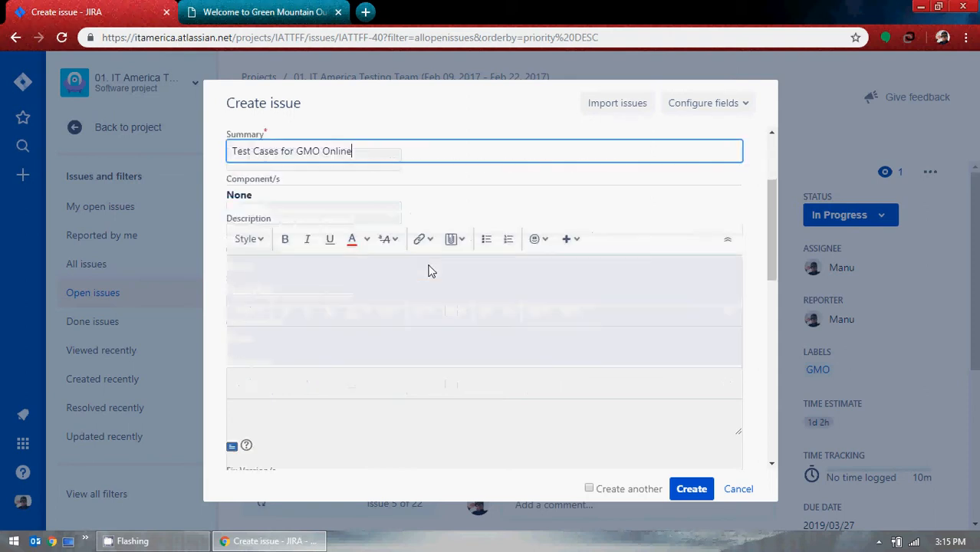
scroll(428, 270, "down", 1)
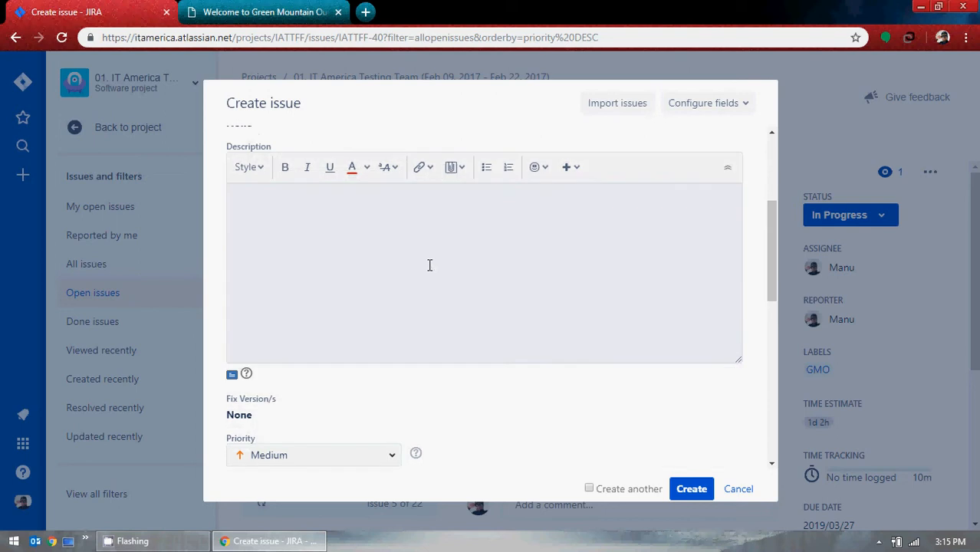
scroll(340, 362, "up", 2)
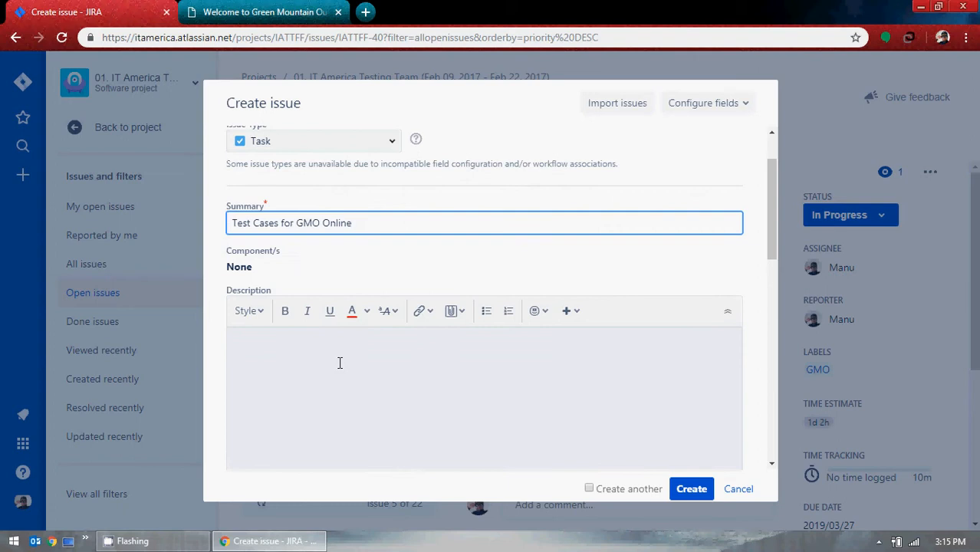
scroll(340, 362, "down", 6)
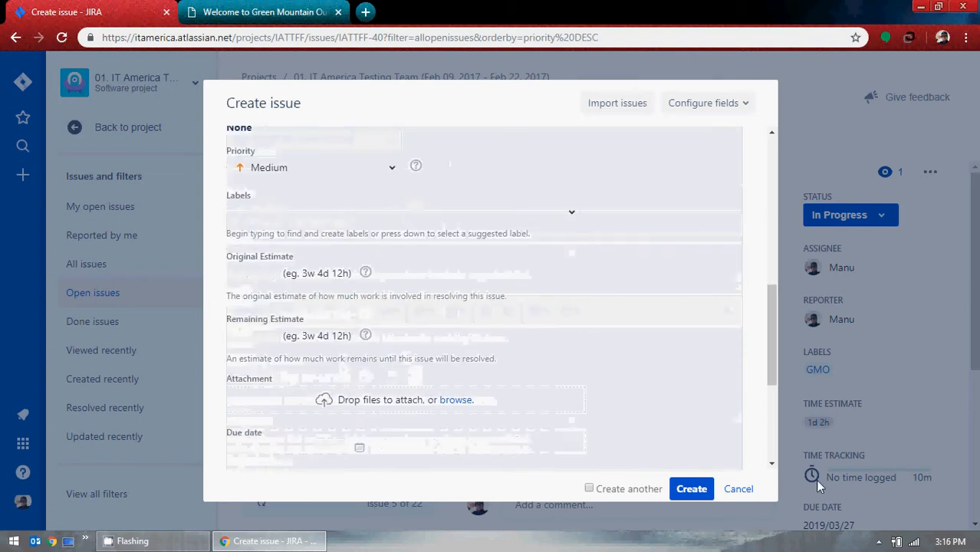
scroll(345, 342, "up", 2)
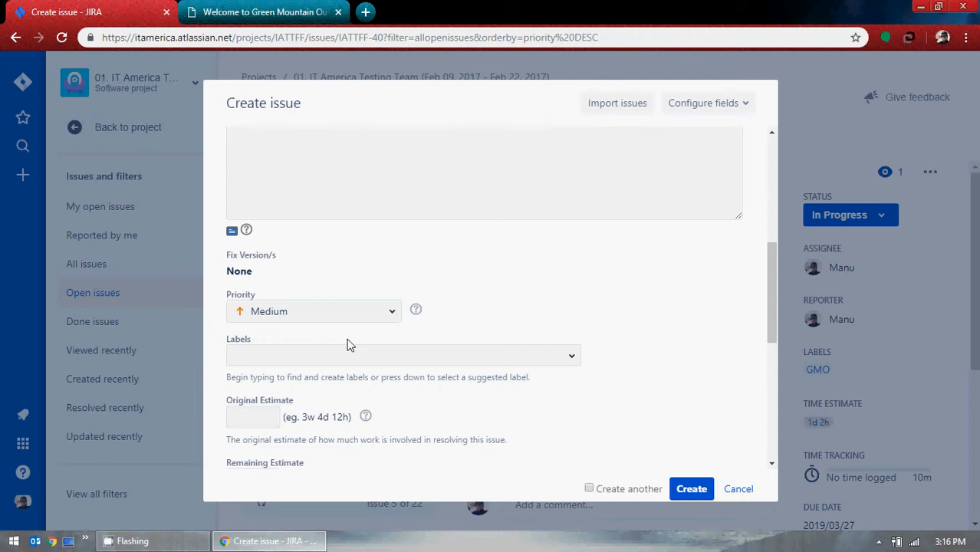
scroll(346, 345, "up", 3)
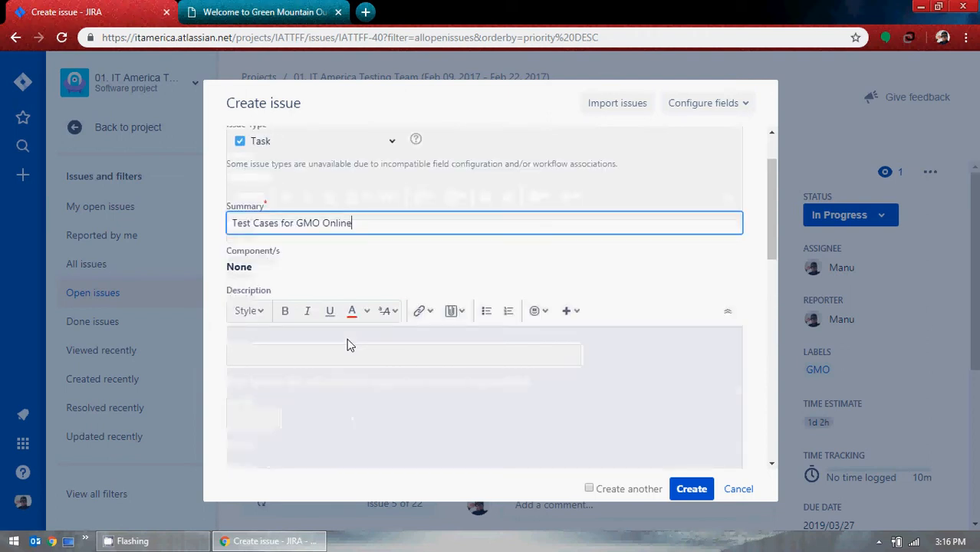
Try inserting a horizontal ruler and a table into the task's description, removing each one again
left_click(342, 350)
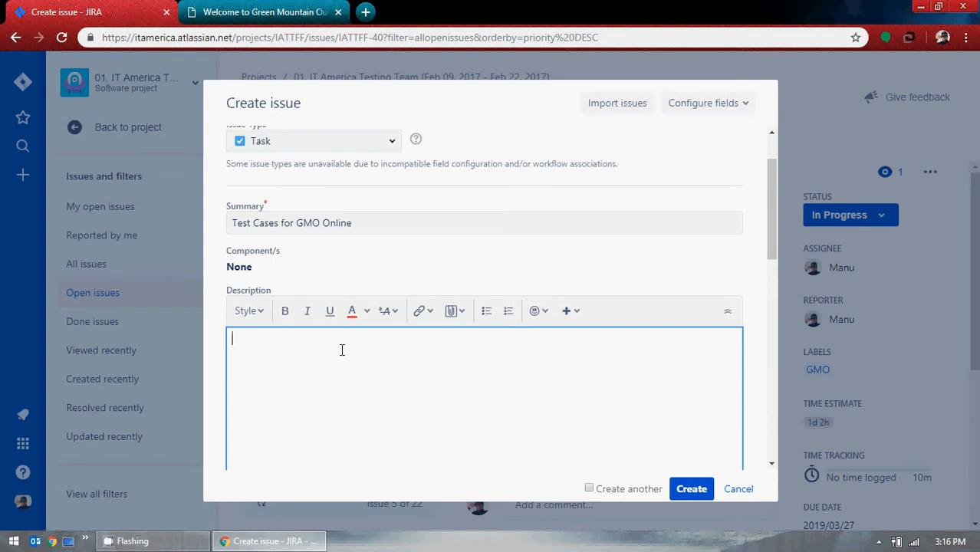
left_click(569, 311)
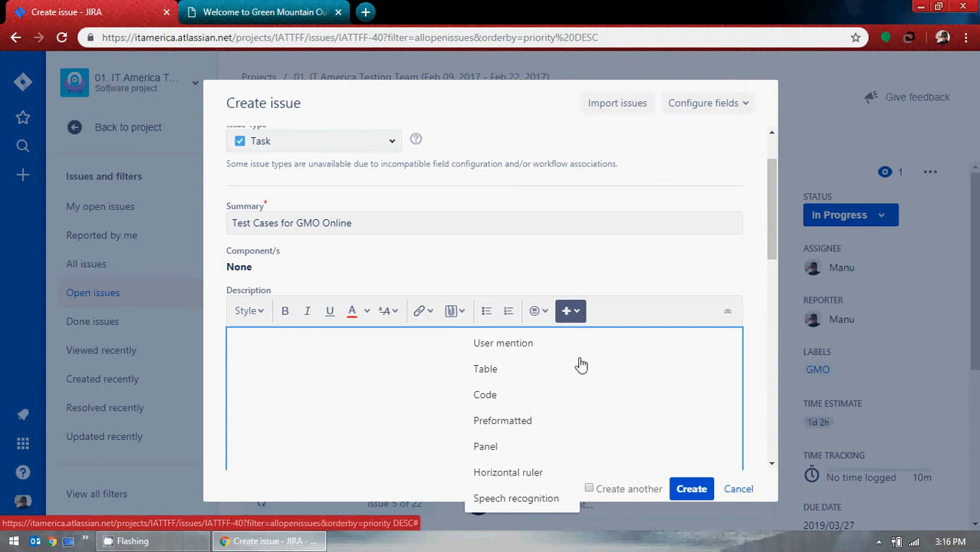
left_click(522, 470)
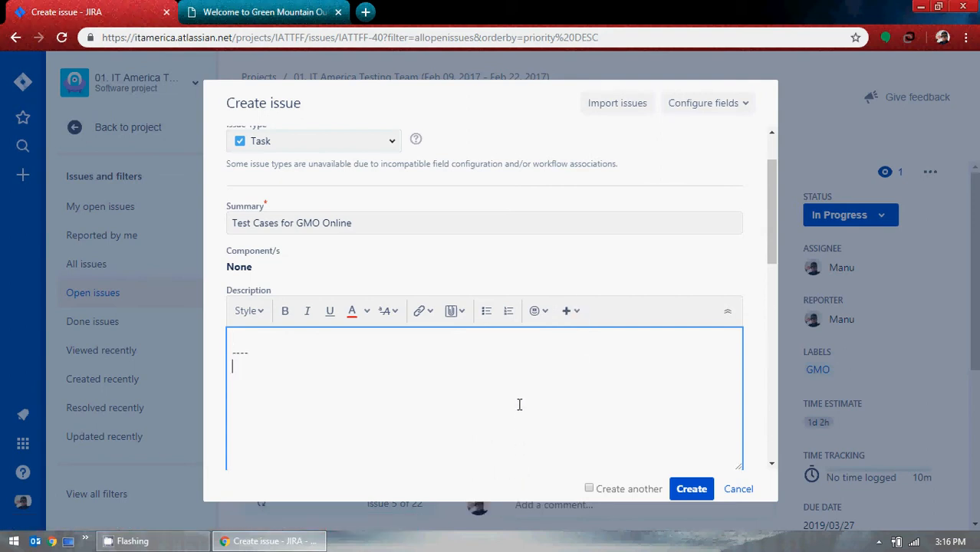
left_click_drag(248, 351, 225, 351)
key("BackSpace")
left_click(573, 312)
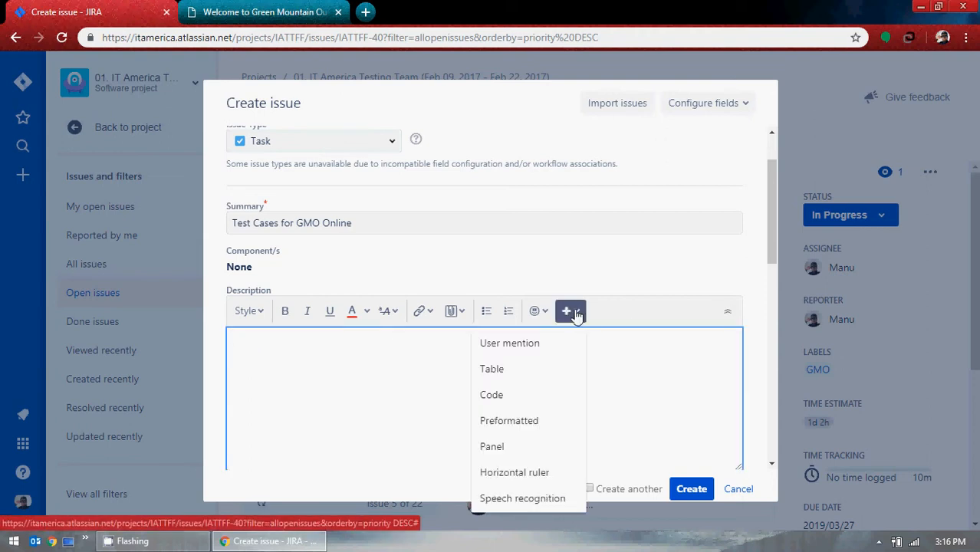
left_click(513, 370)
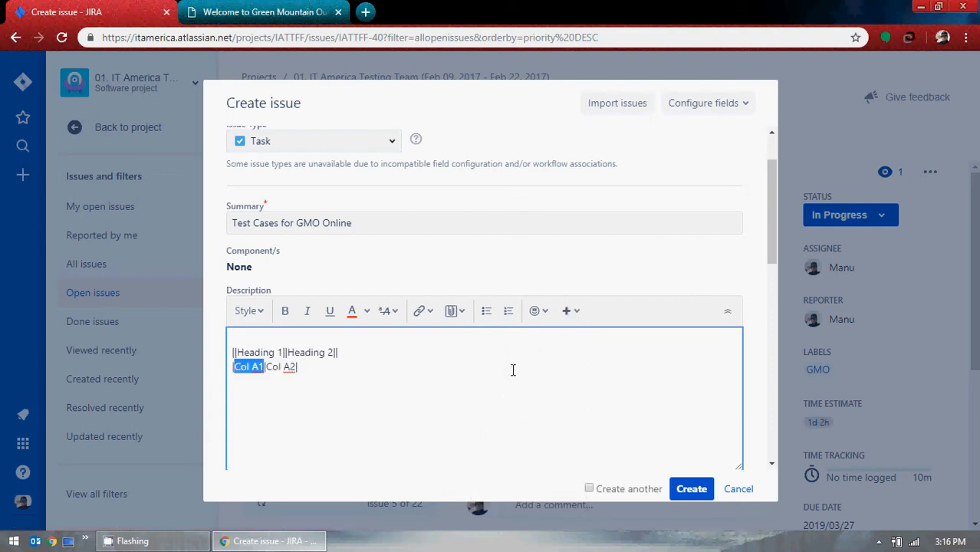
left_click(403, 363)
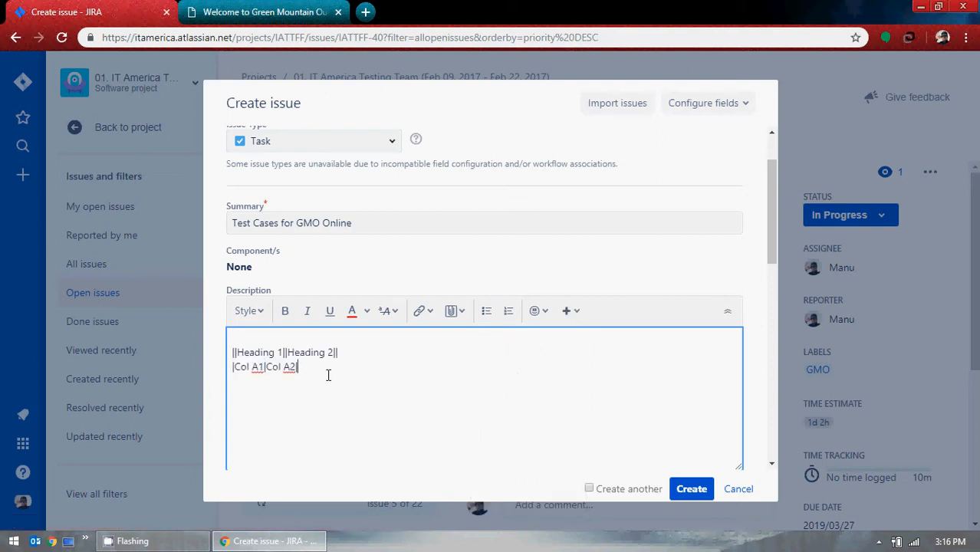
left_click_drag(327, 375, 212, 346)
key("BackSpace")
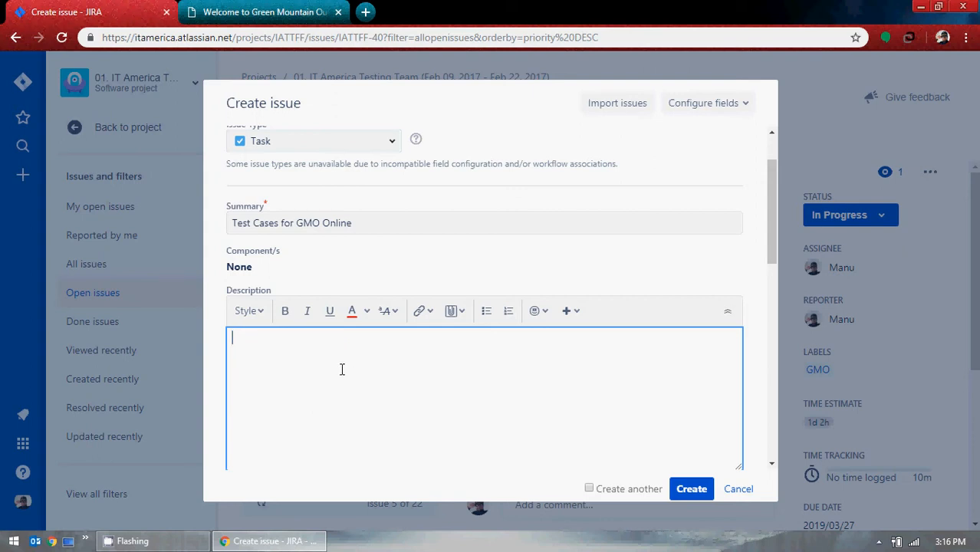
left_click(314, 11)
left_click(246, 43)
key("ctrl+c")
left_click(343, 12)
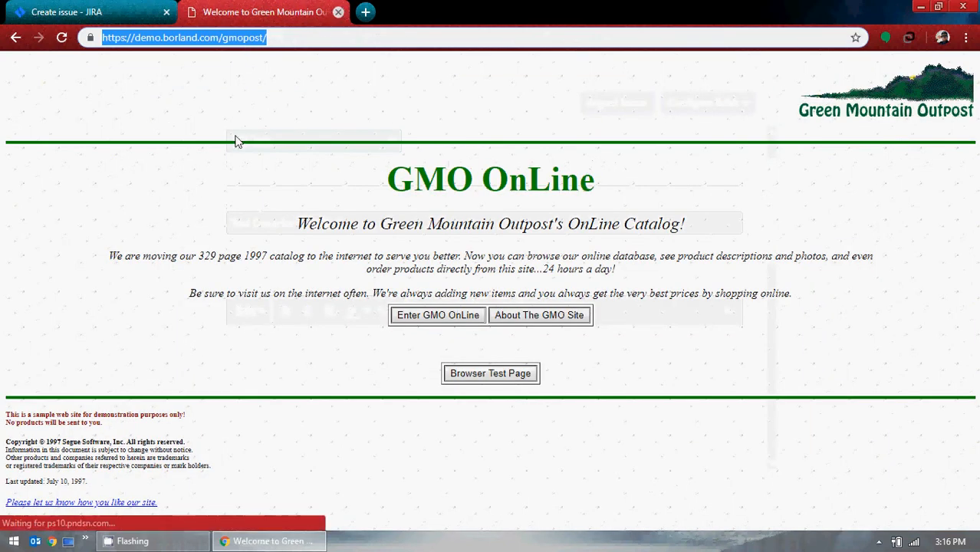
key("ctrl+n")
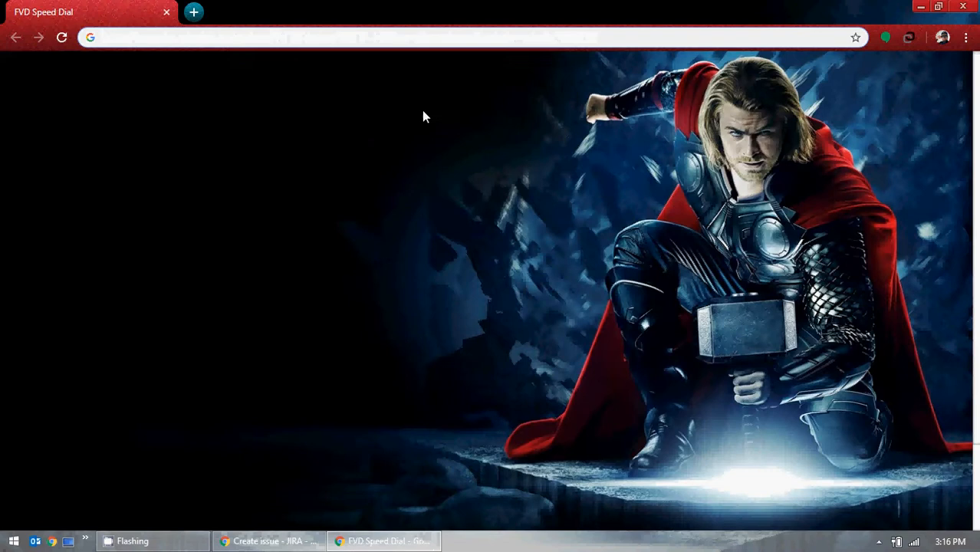
key("ctrl+v")
key("Return")
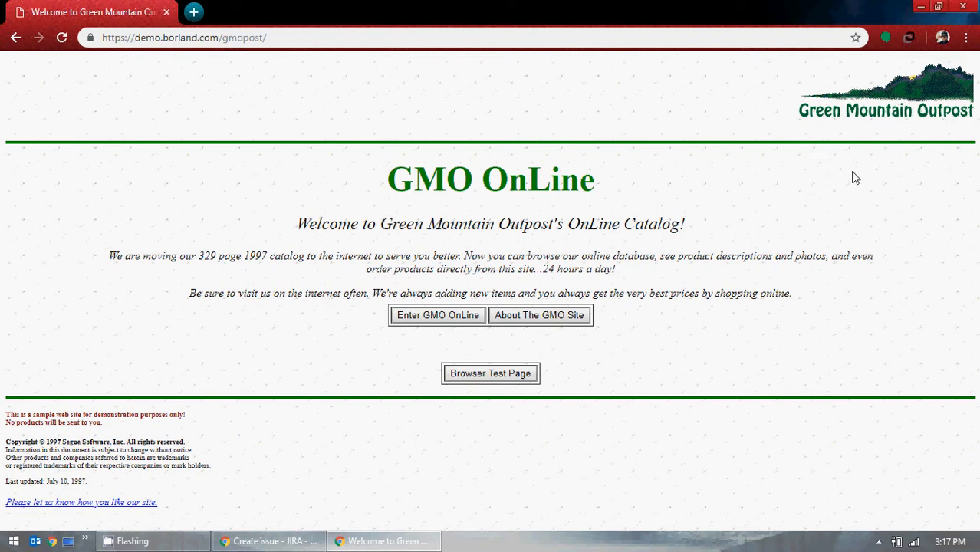
left_click(920, 6)
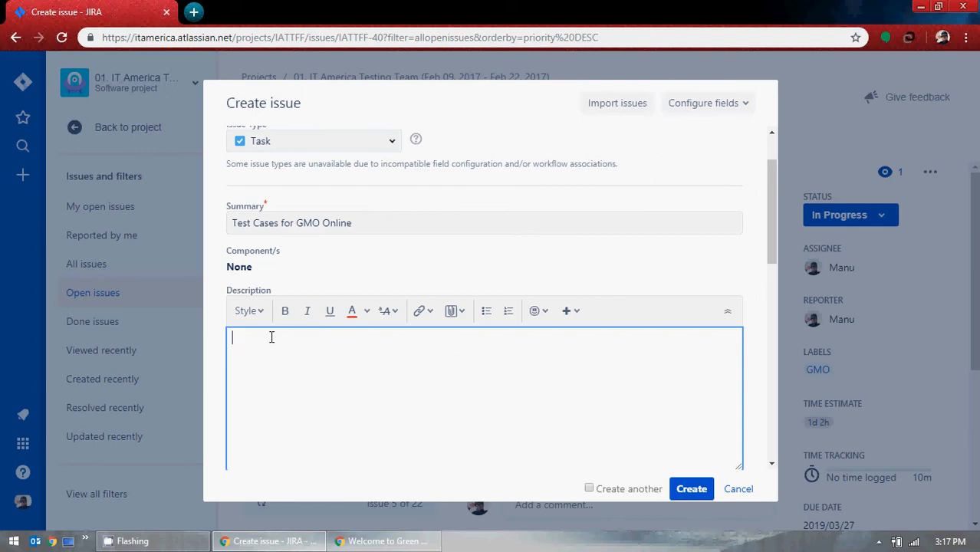
Enter the line "Step 1:" in the task's description and briefly check the GMO Online window
type("Step 1:")
key("Return")
left_click(378, 543)
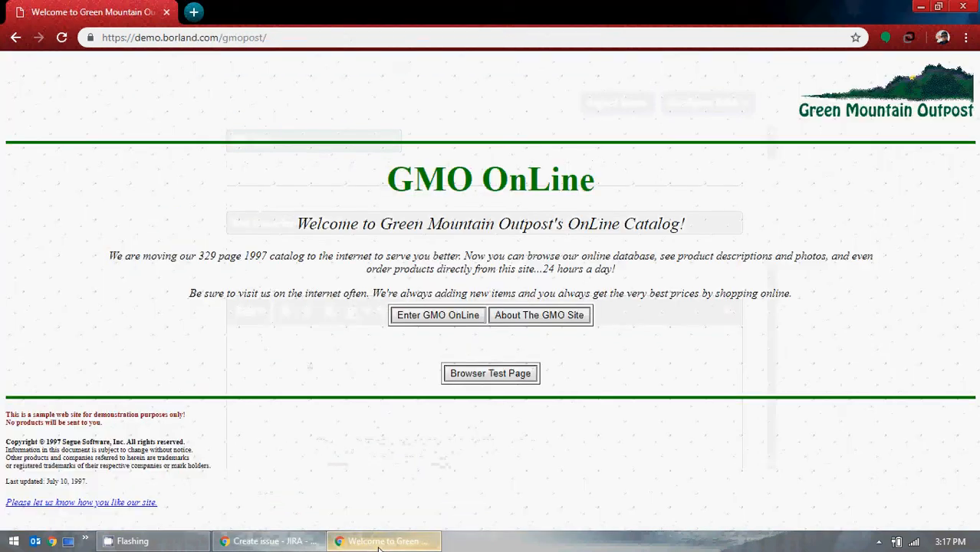
left_click(378, 543)
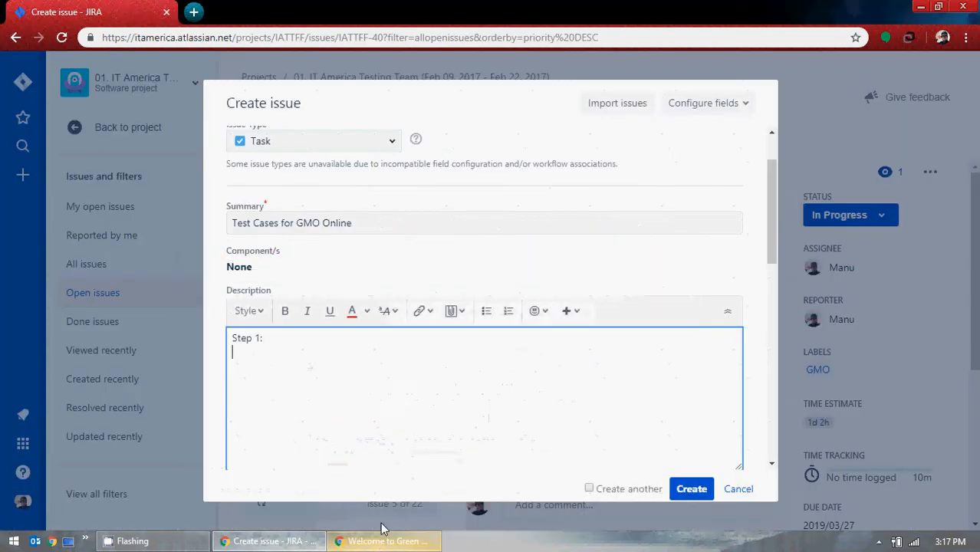
Add the heading "Test Cases:" above the Step 1 line in the description
left_click(233, 339)
key("Return")
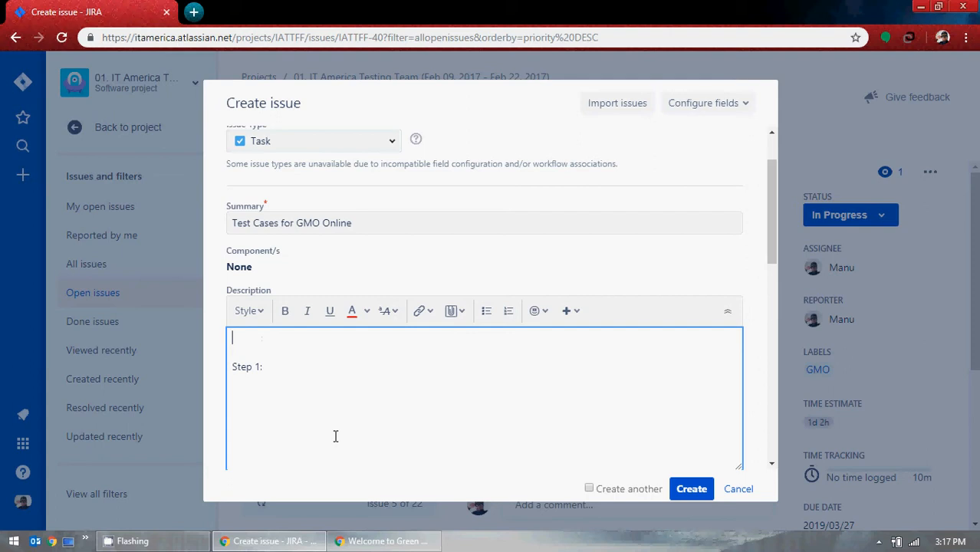
type("Testing")
key("BackSpace")
key("BackSpace")
key("BackSpace")
key("BackSpace")
key("BackSpace")
key("BackSpace")
key("BackSpace")
key("BackSpace")
type("Test Cases:")
key("Return")
List "1) Positive Scenario" and "2) Negative Scenario" under the Test Cases heading in the description
type("1) Postive")
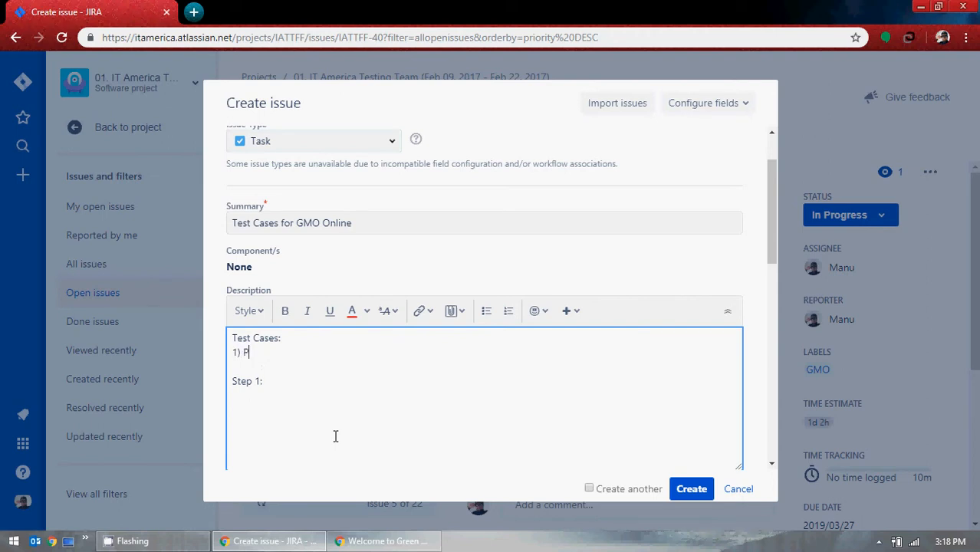
key("BackSpace")
key("BackSpace")
key("BackSpace")
key("BackSpace")
type("itive Scenario")
key("Return")
type("2")
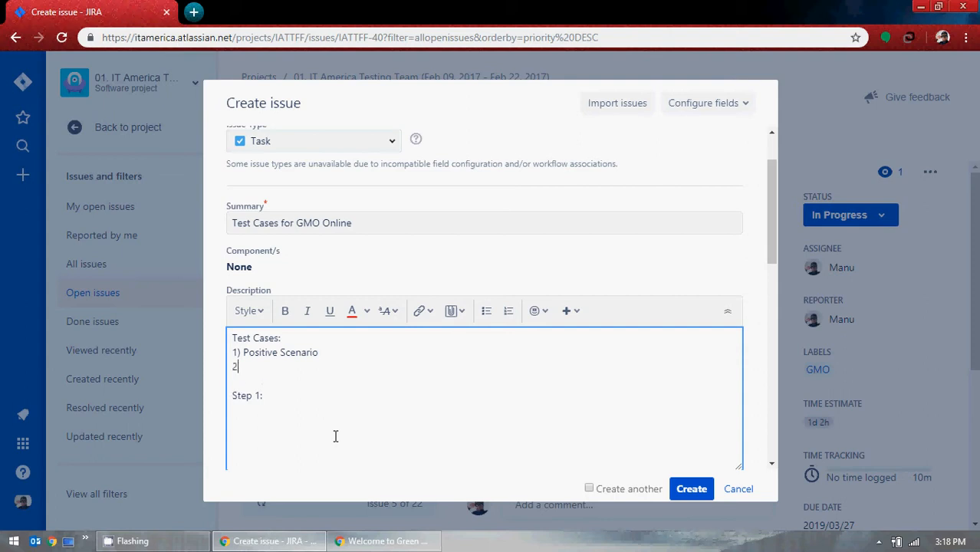
type(") Negative Scenari")
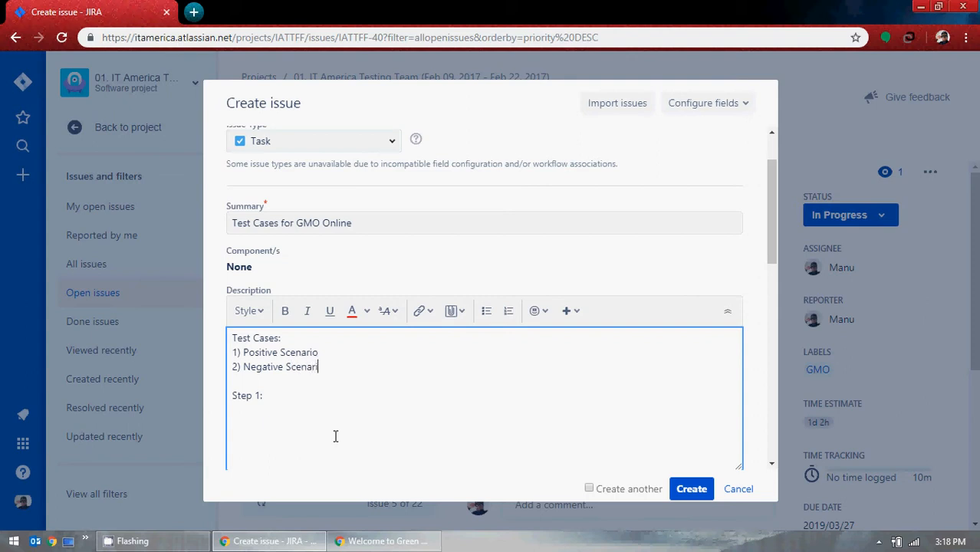
type("o")
Add "3) Boundary Values" and "4) Cosmetic Issues" to the test case list in the description
key("Return")
type("3) Boundary ")
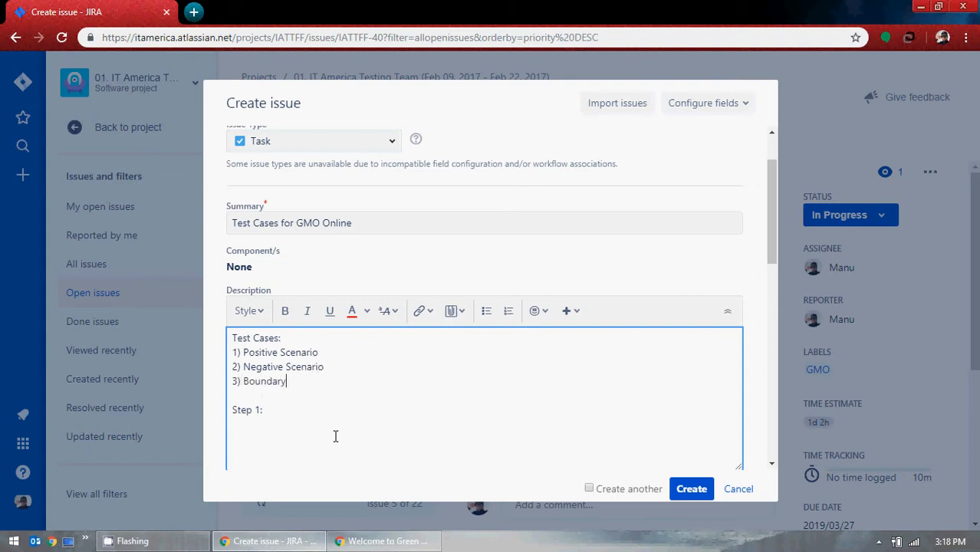
type("Values")
key("Return")
type("4) ")
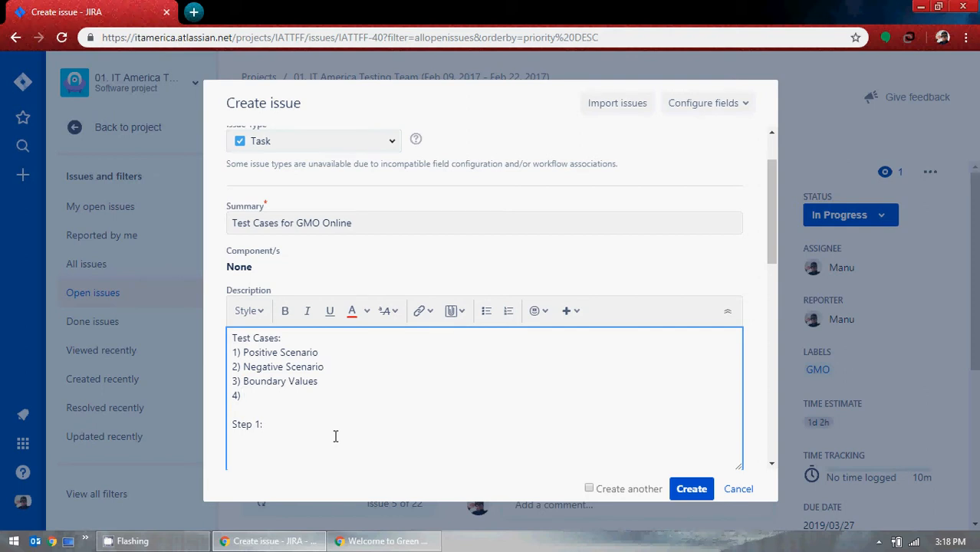
type("Cosmetics")
key("BackSpace")
type("Issues")
scroll(341, 382, "down", 1)
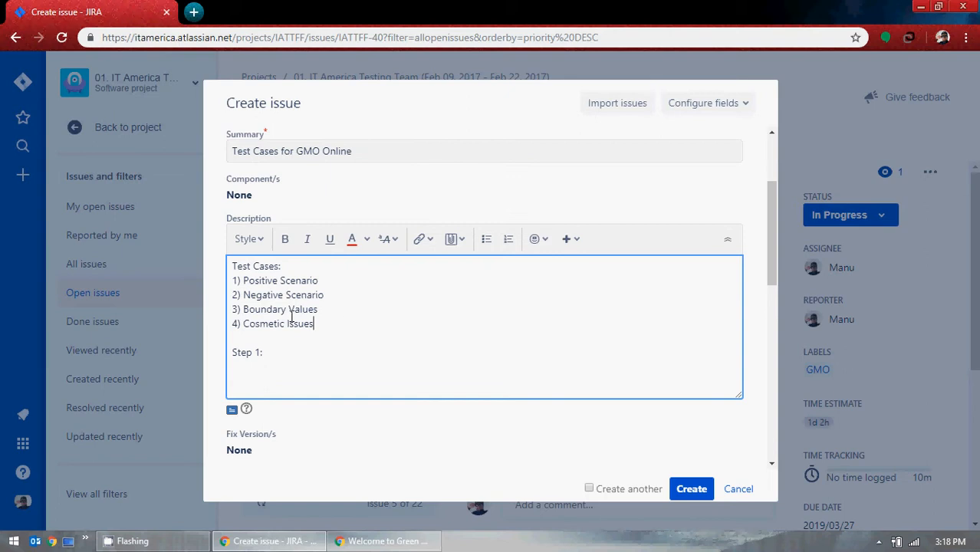
left_click_drag(328, 323, 228, 266)
left_click(318, 296)
left_click(374, 542)
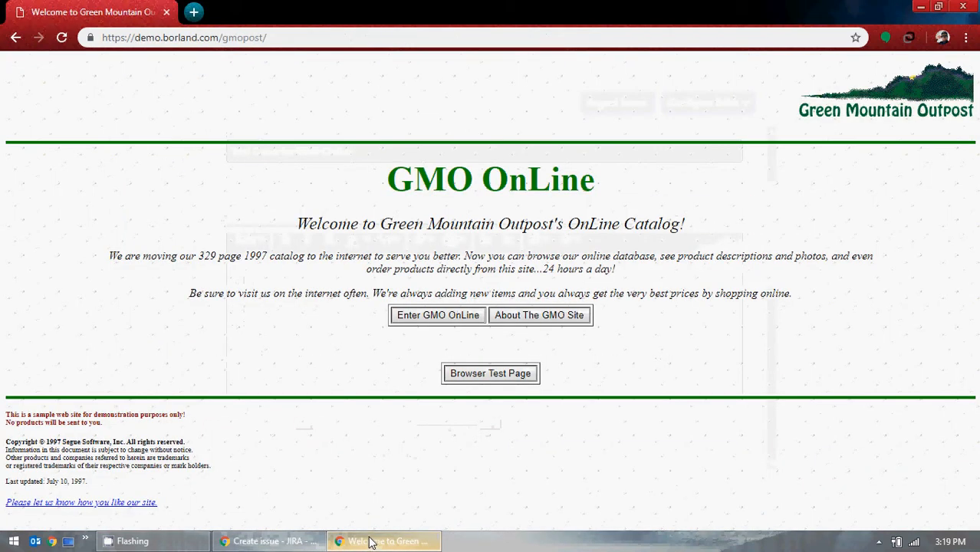
left_click(252, 38)
key("ctrl+c")
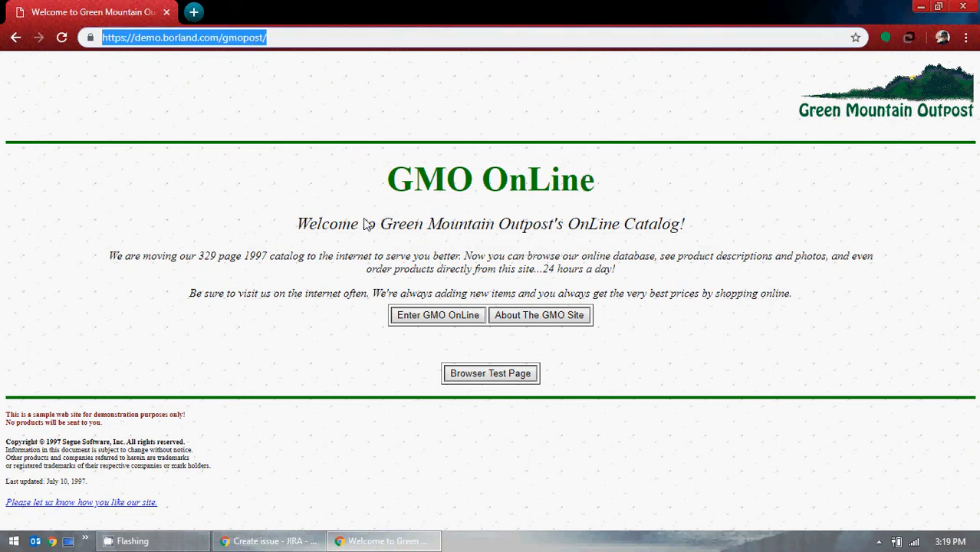
left_click(920, 7)
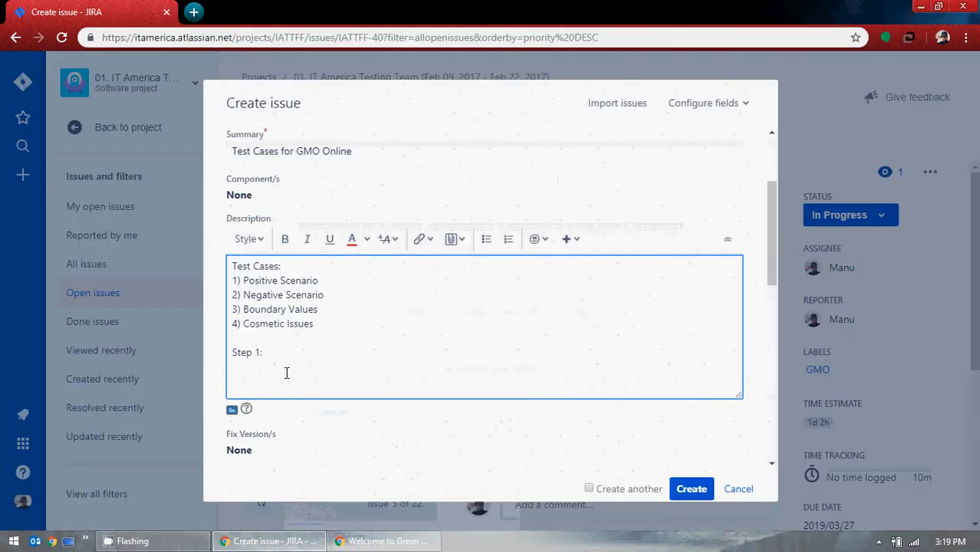
type("Enter the ")
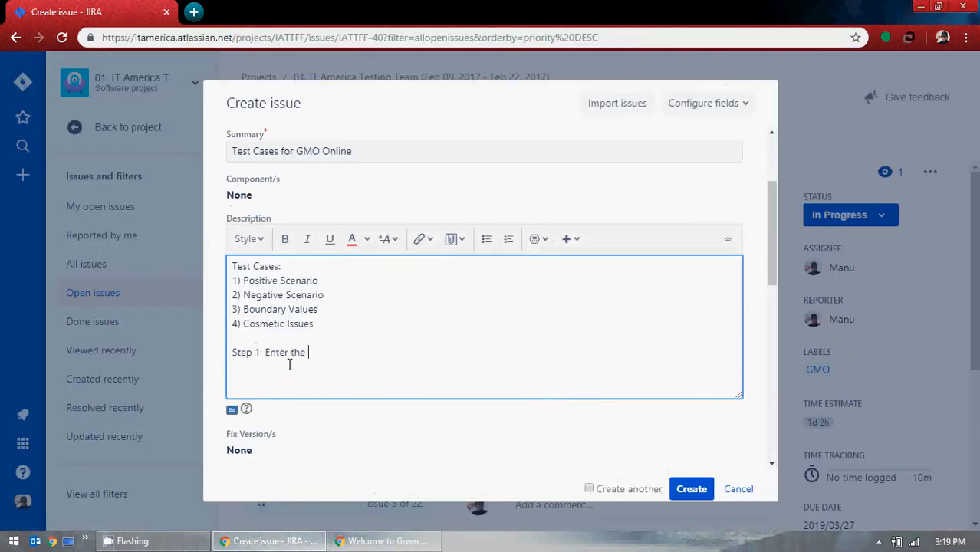
type("url ")
type("()")
key("Left")
key("Left")
key("Left")
key("Left")
key("Left")
type("GMO Online")
left_click(406, 353)
key("BackSpace")
key("BackSpace")
key("ctrl+v")
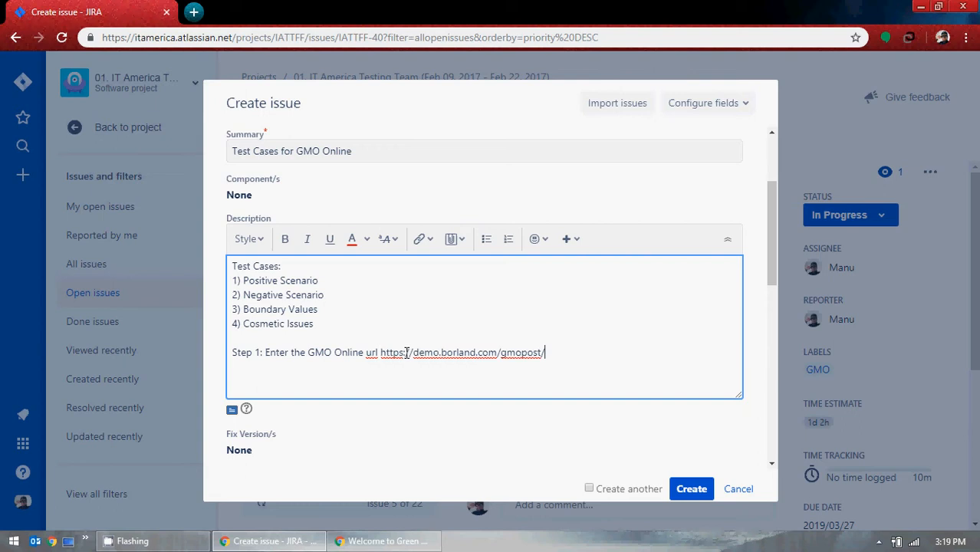
Enclose "url" and the address in parentheses in the Step 1 line and append "in the"
type(")")
left_click(363, 353)
type("(")
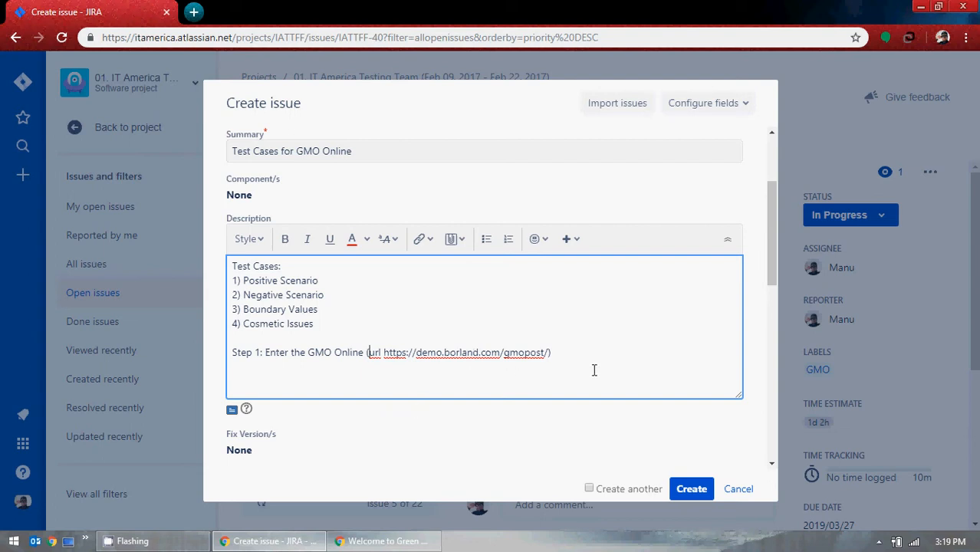
left_click(573, 355)
type("in the")
Add the line "Test for Internet Explorer/Microsoft Edge" below the Cosmetic Issues item, correcting its spelling mistakes
left_click(356, 323)
key("Return")
type("Test for")
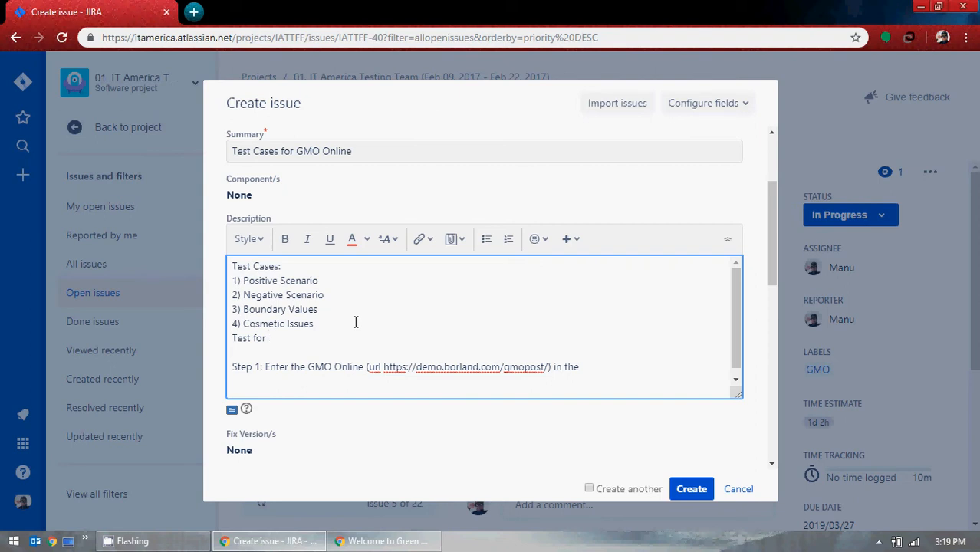
type("Internet Ex")
type("ploreer")
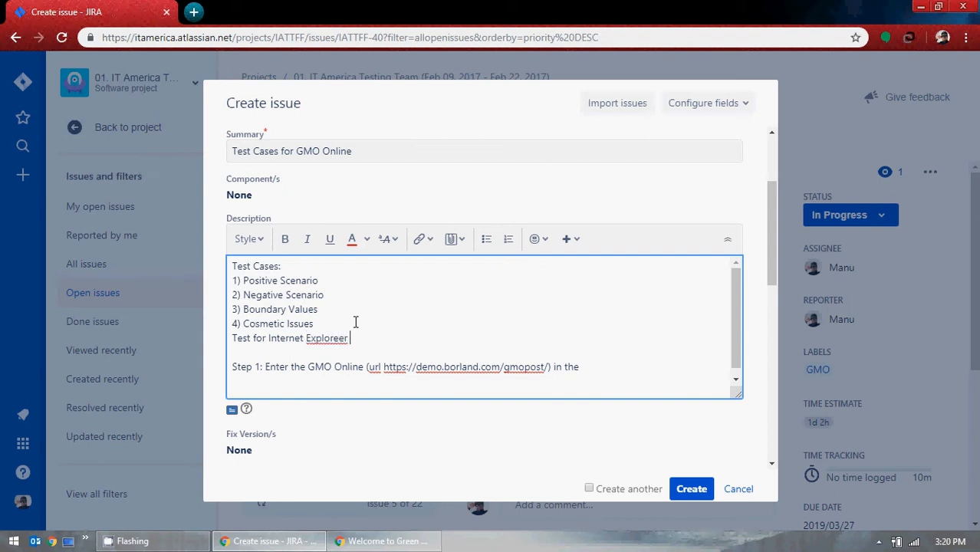
right_click(343, 345)
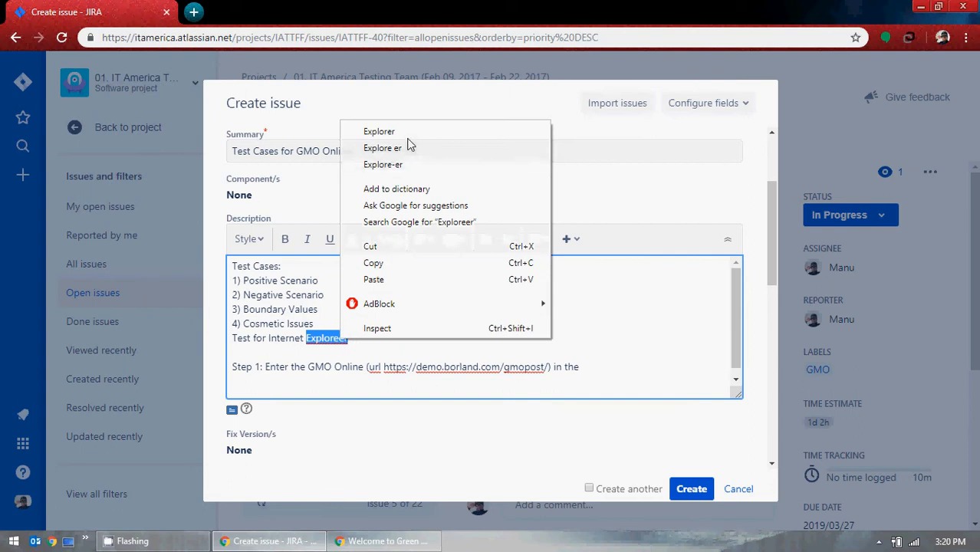
left_click(384, 131)
type("/Mi")
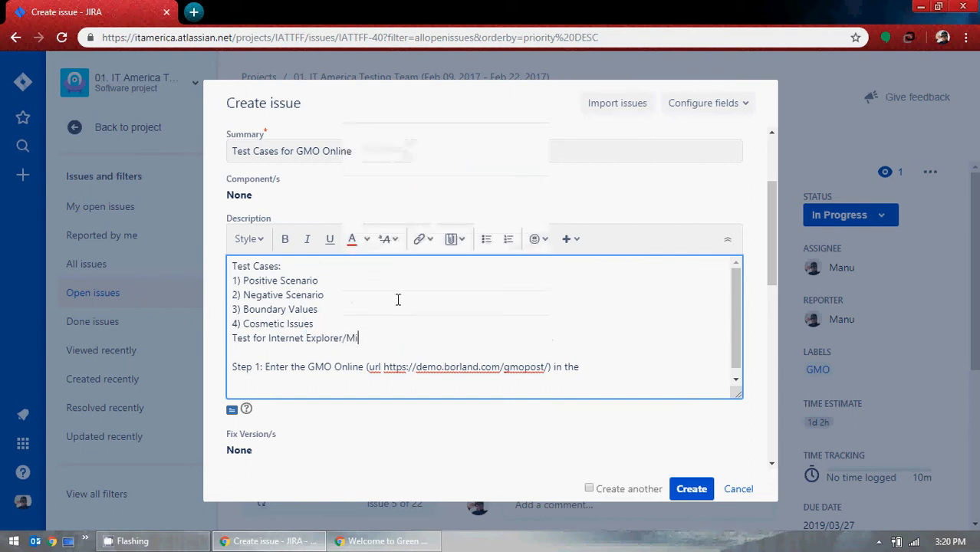
type("crosft Edge")
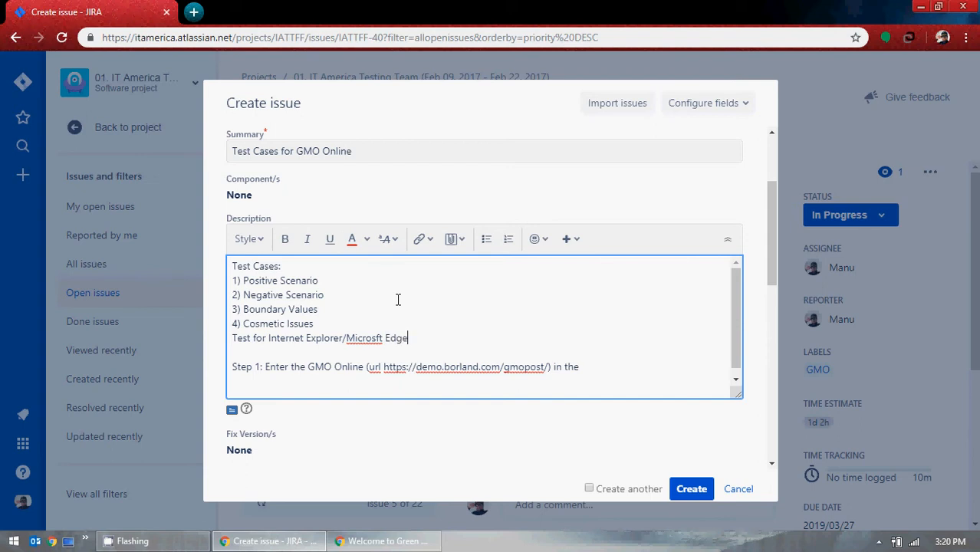
left_click(376, 338)
type("o")
Append ", Chrome, Firefox, Opera..." to the browser line in the description
left_click(429, 338)
type("...")
key("BackSpace")
key("BackSpace")
key("BackSpace")
type(", Chrome, Firefox,")
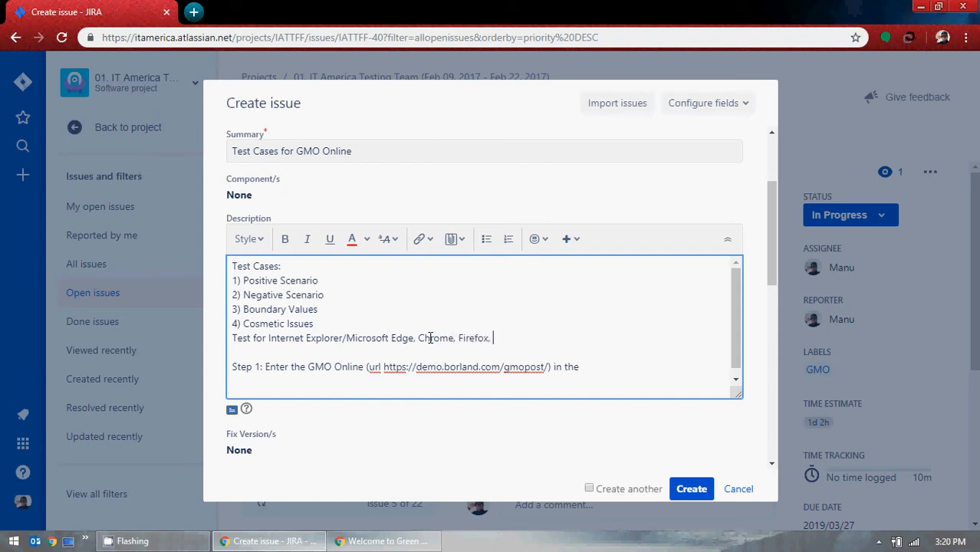
type(" Opera...")
scroll(383, 357, "down", 1)
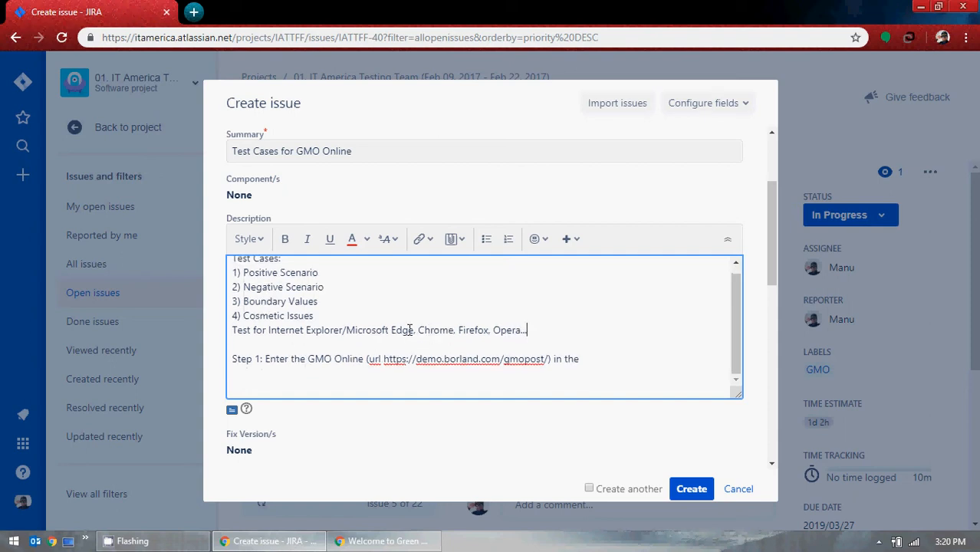
Append "Chrome" to the Step 1 line and put the opening parenthesis directly before the address instead of before "url"
left_click(603, 359)
type("Chrome")
left_click(381, 359)
type("(")
left_click(368, 359)
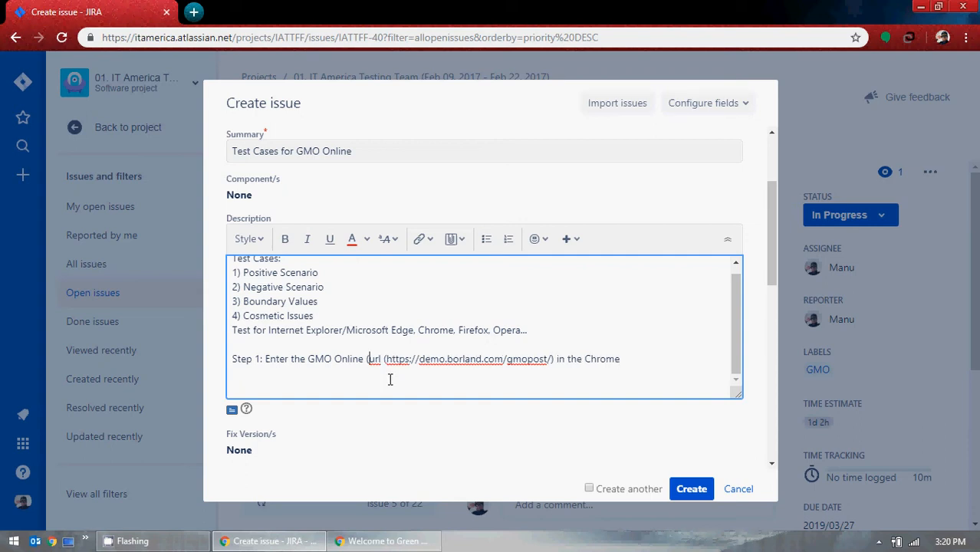
key("BackSpace")
Add "Page should navigate to Home Page of GMO Online" below the Step 1 line and check the GMO Online window
left_click(647, 361)
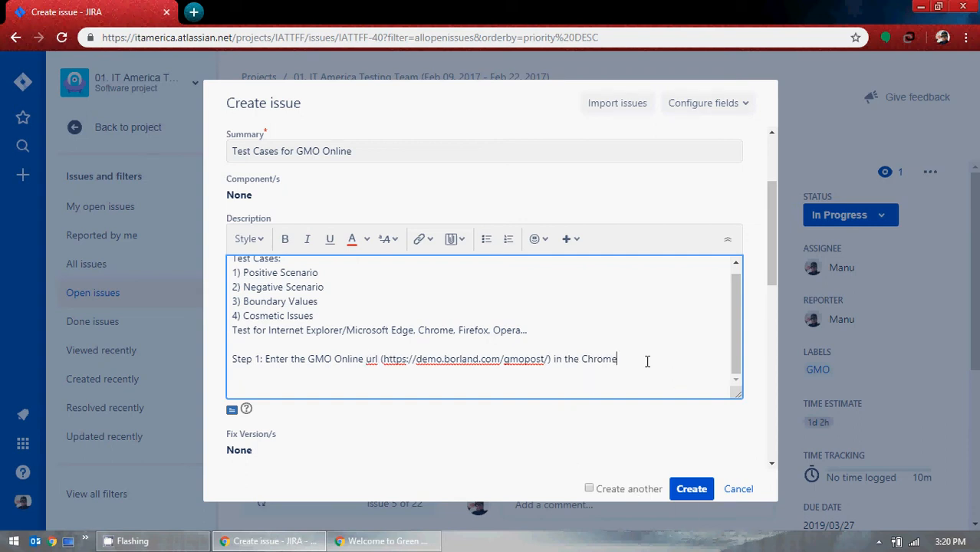
key("Return")
type("Page should ")
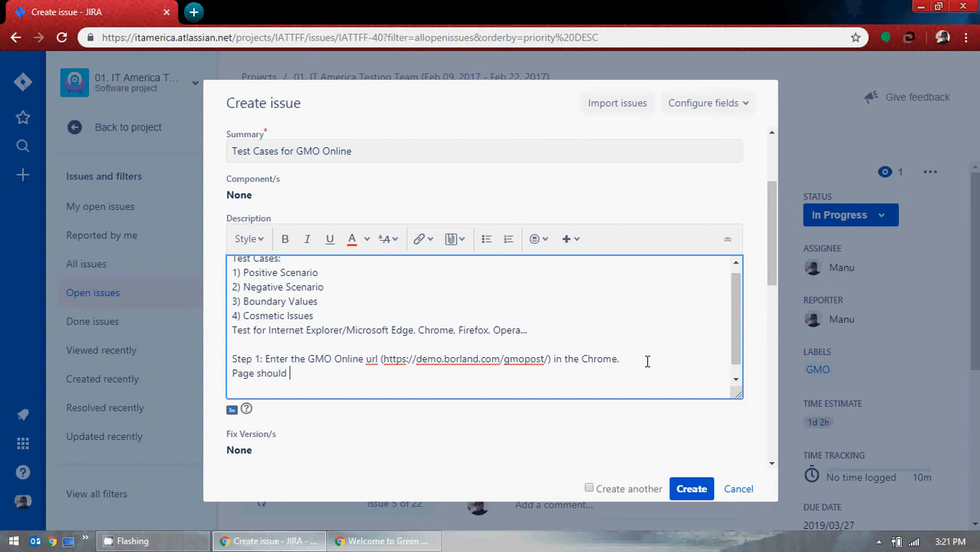
type("navigate to Home ")
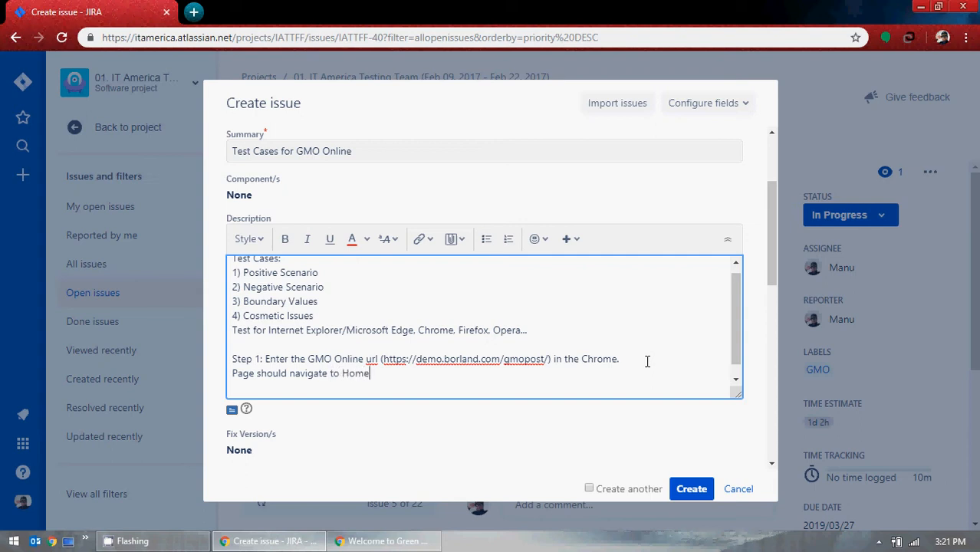
type("OP")
key("BackSpace")
type("Page of GMO On")
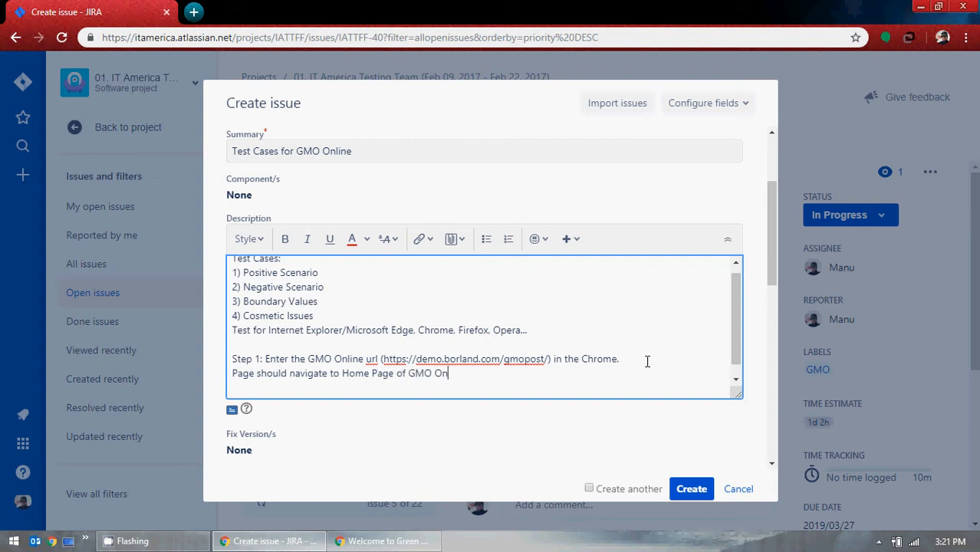
type("line")
left_click(381, 541)
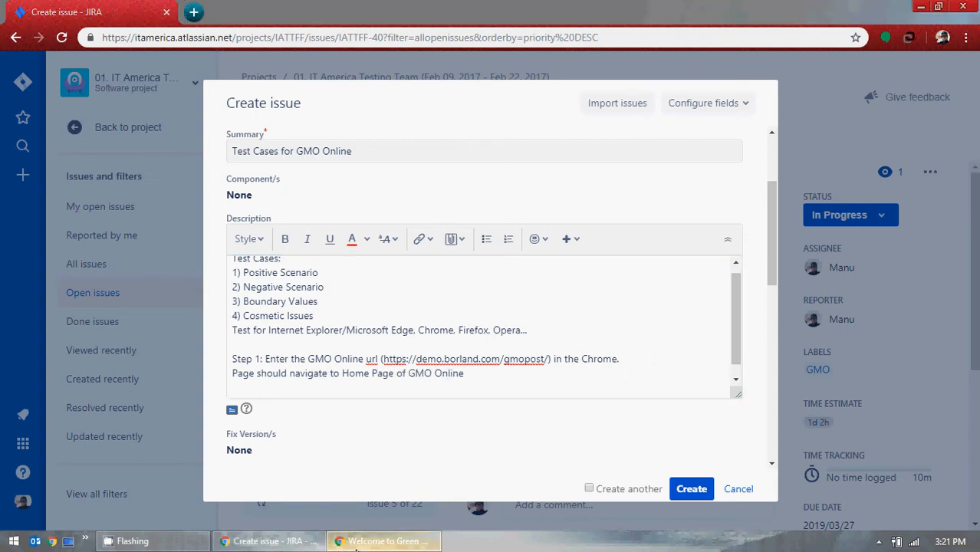
left_click(920, 6)
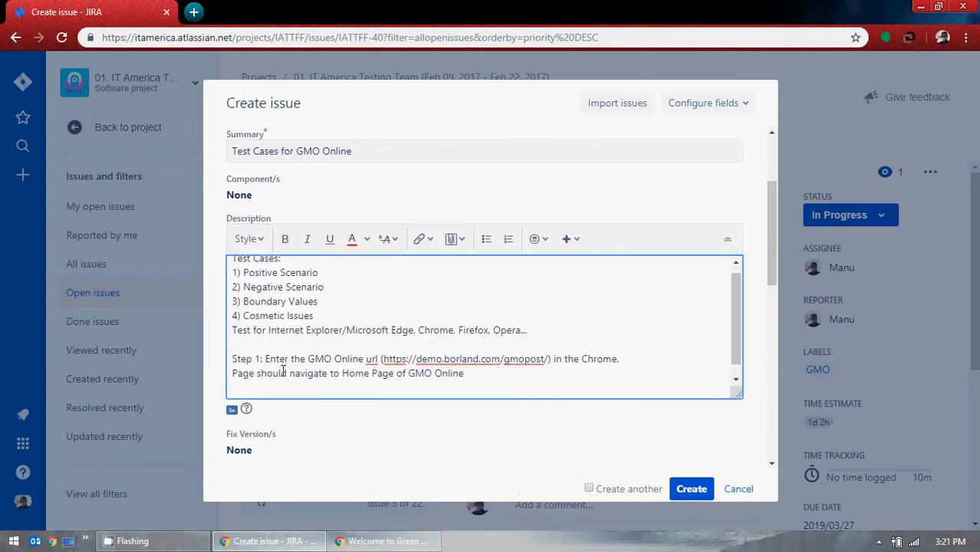
Change the end of the Step 1 line to read "in the Chrome Browser."
left_click(263, 359)
left_click_drag(264, 359, 391, 361)
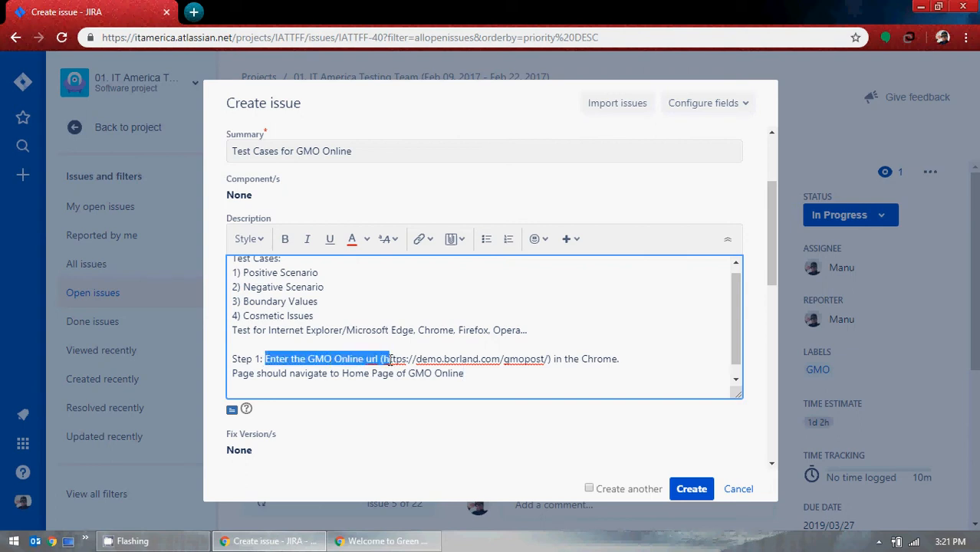
left_click(631, 361)
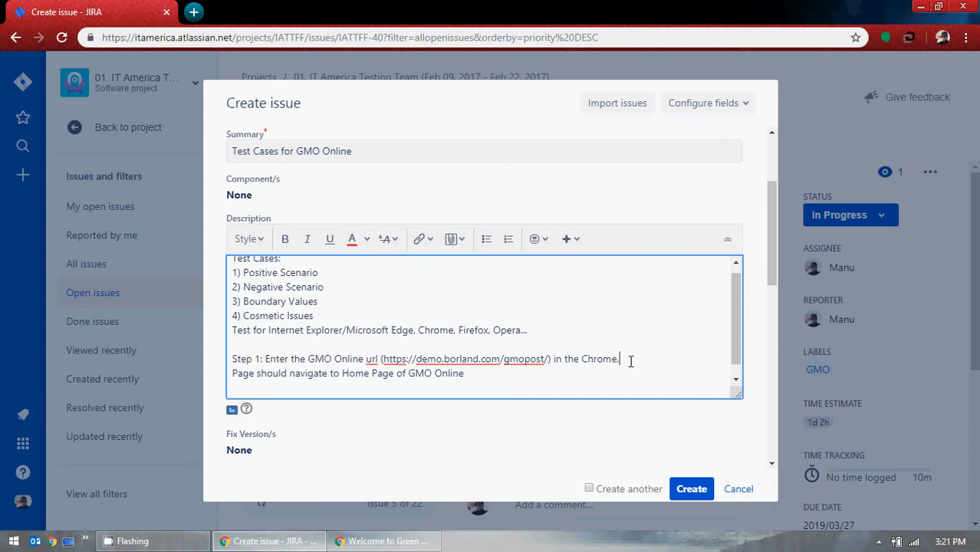
type("Browser.")
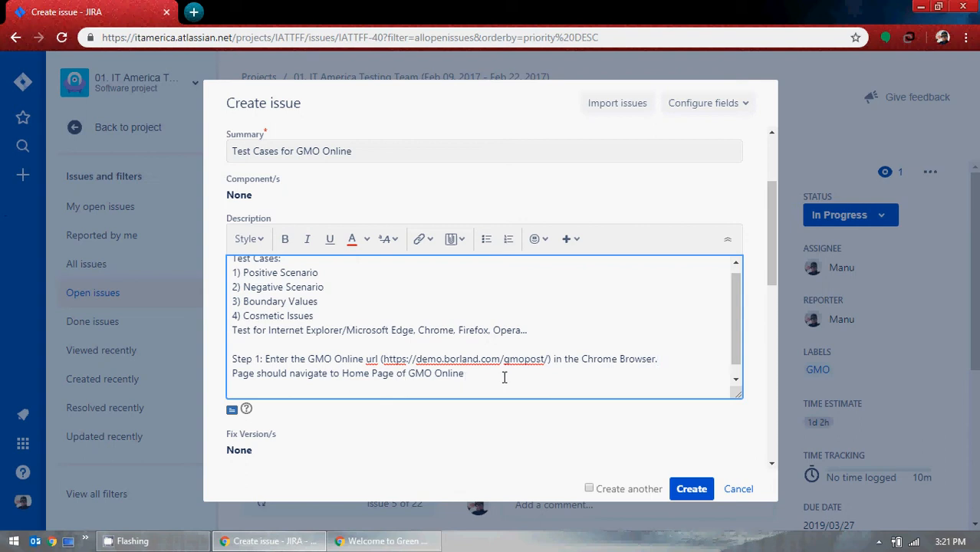
Add a new line reading "Step 2: Click on" below the Step 1 expected result, checking the GMO Online home page
scroll(504, 377, "down", 1)
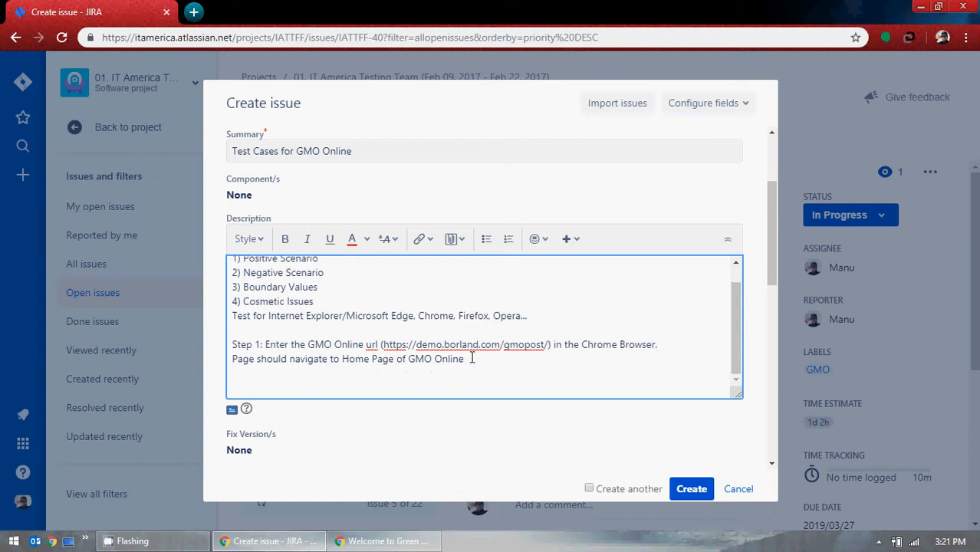
left_click(469, 358)
key("Return")
key("Return")
type("Step 2")
left_click(394, 545)
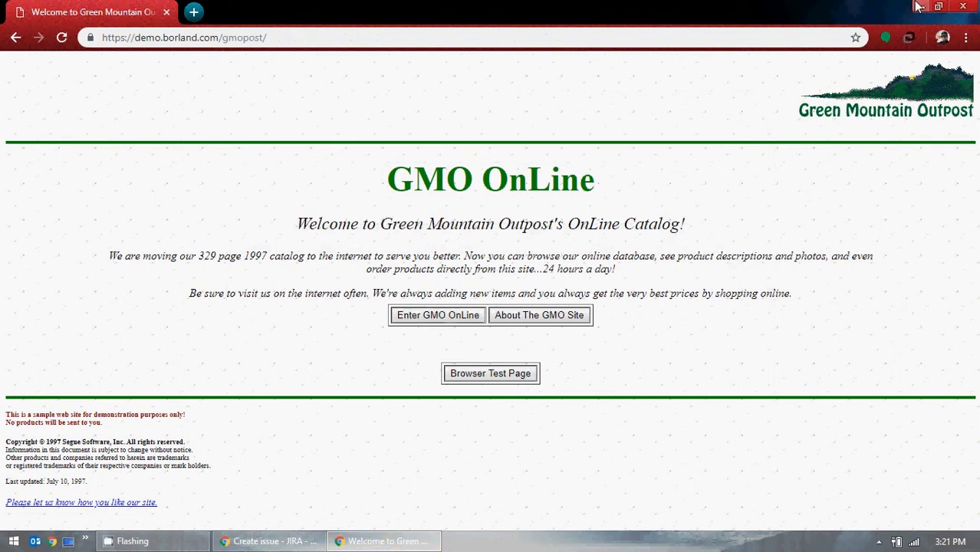
key("alt+Tab")
type("lick on")
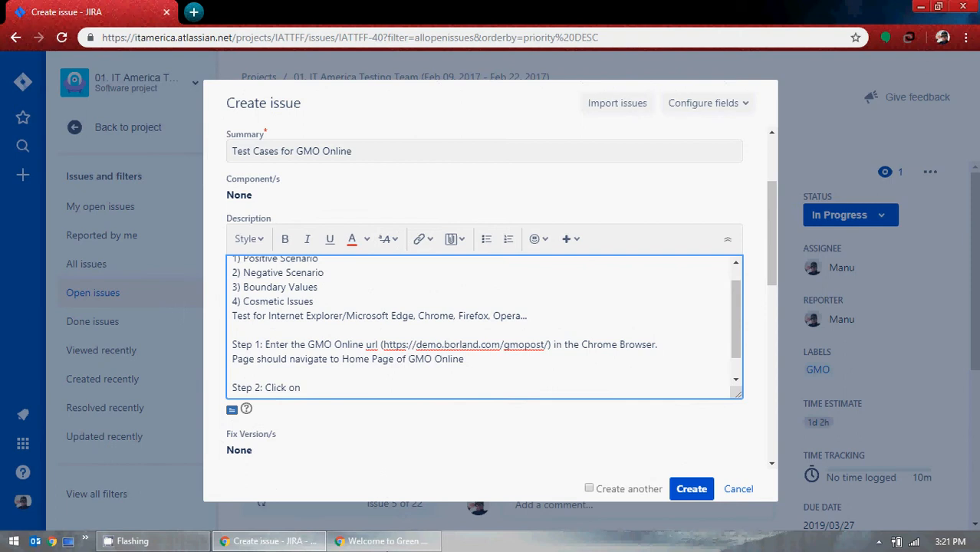
Append "Enter GMO OnLine button" to the Step 2 line, matching the button label on the GMO Online home page
left_click(384, 541)
left_click(389, 541)
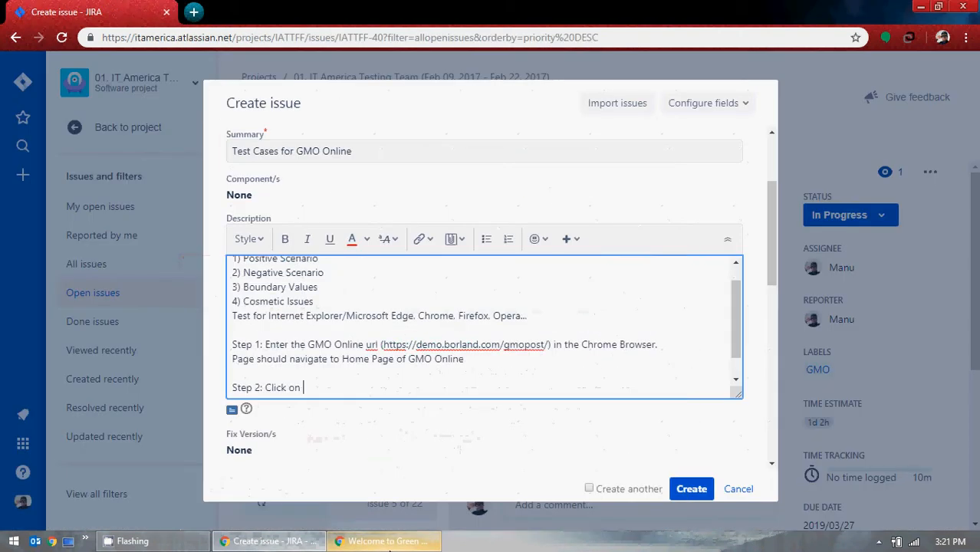
type("Enter ")
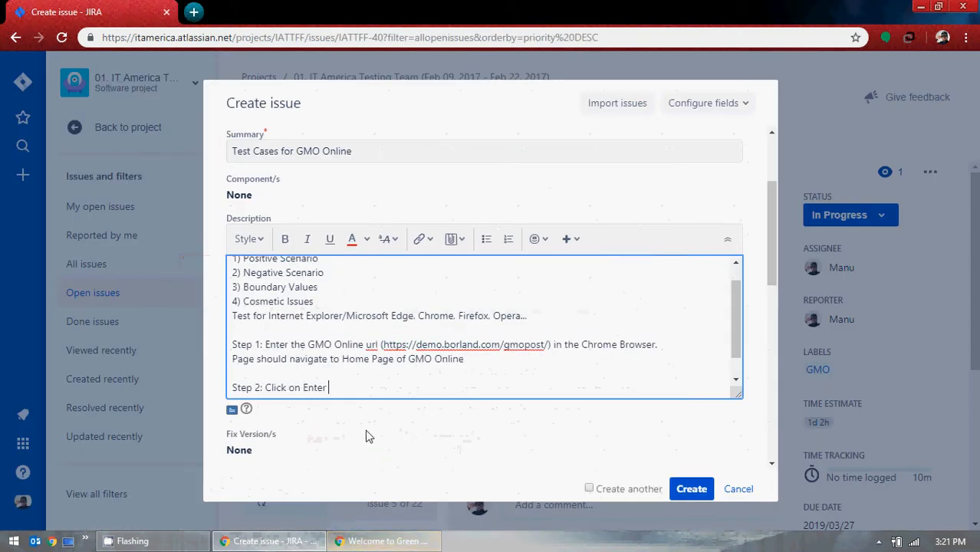
type("GMO")
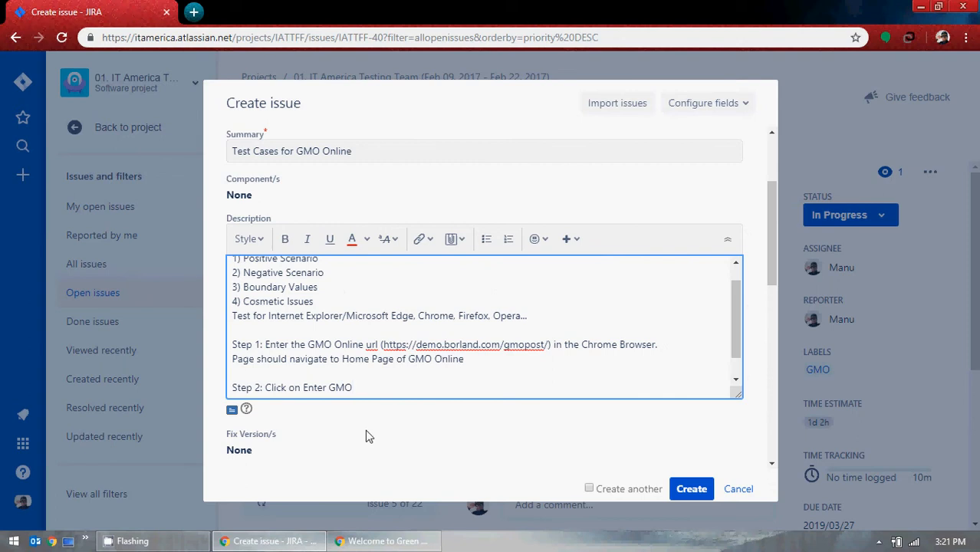
left_click(388, 541)
left_click(388, 541)
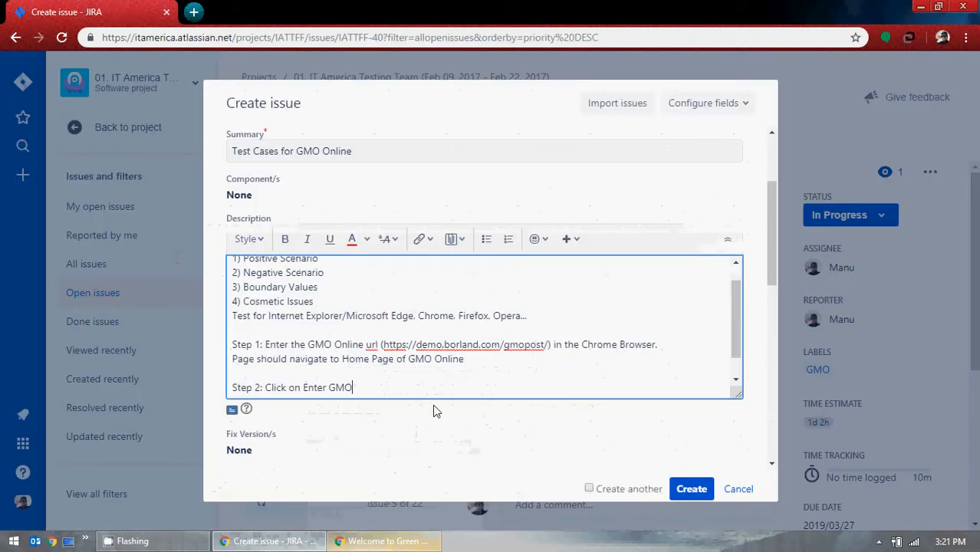
type("Onl")
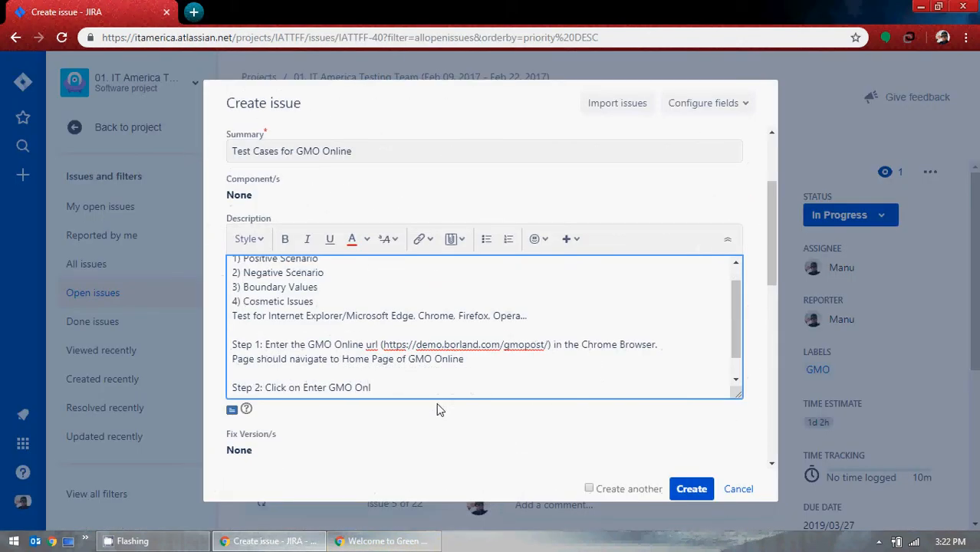
key("BackSpace")
type("Line")
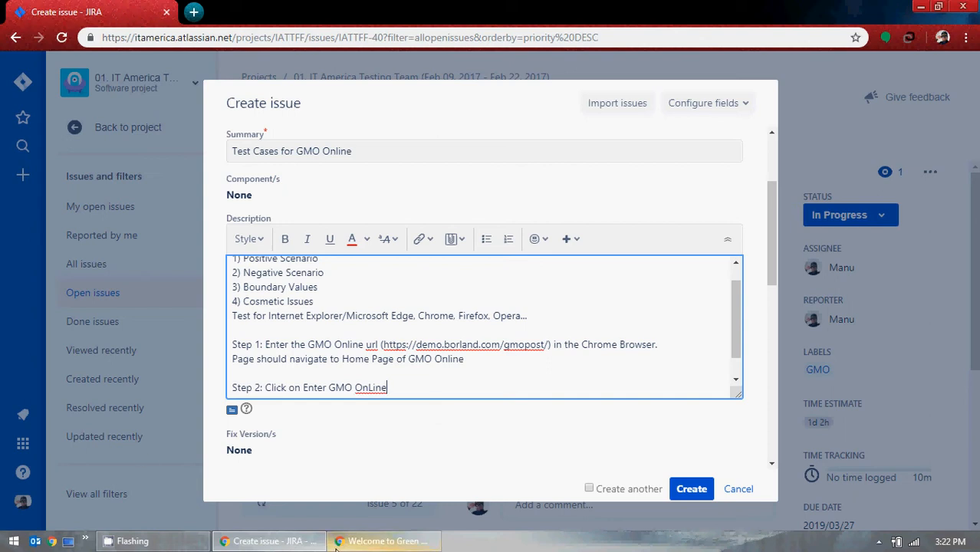
left_click(338, 542)
left_click(338, 542)
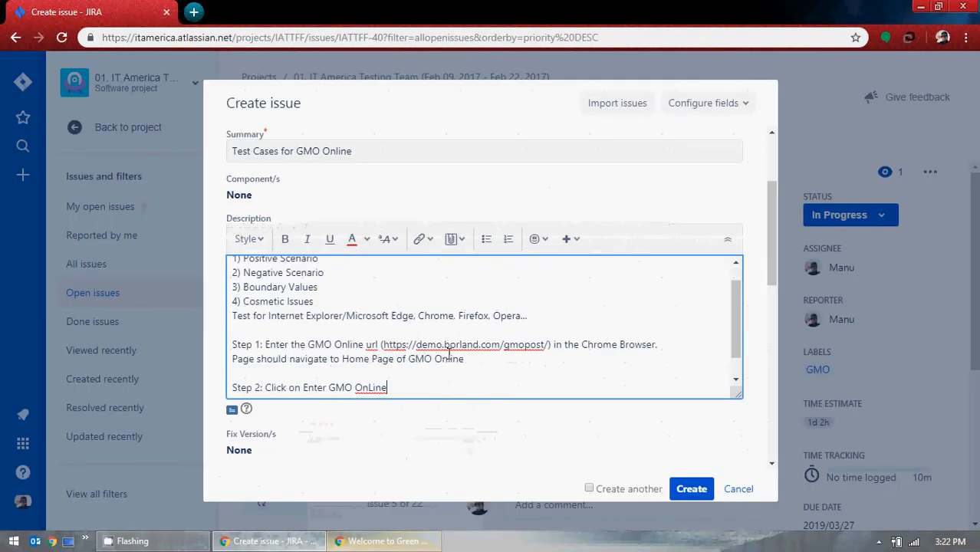
type("button")
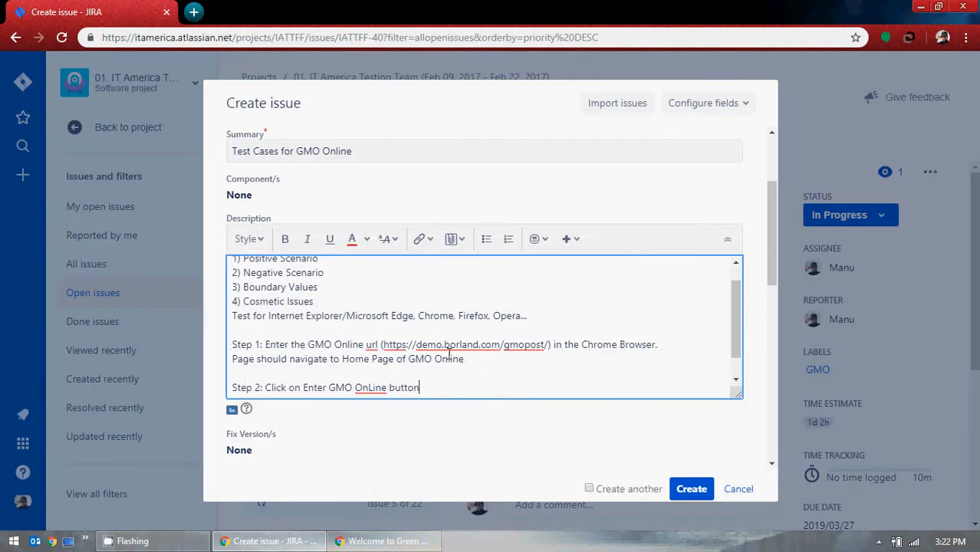
Put double quotation marks around "Enter GMO OnLine" in the Step 2 line
left_click(304, 387)
type("\"")
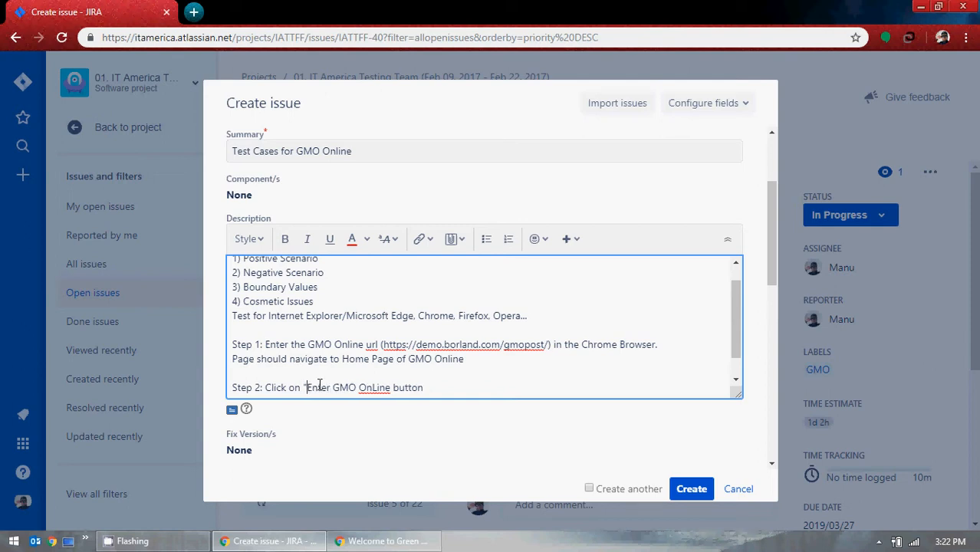
left_click(390, 386)
type("\"")
Add the line "Page should navigate to Online" directly below the Step 2 line
left_click(445, 388)
key("Return")
type("Pag")
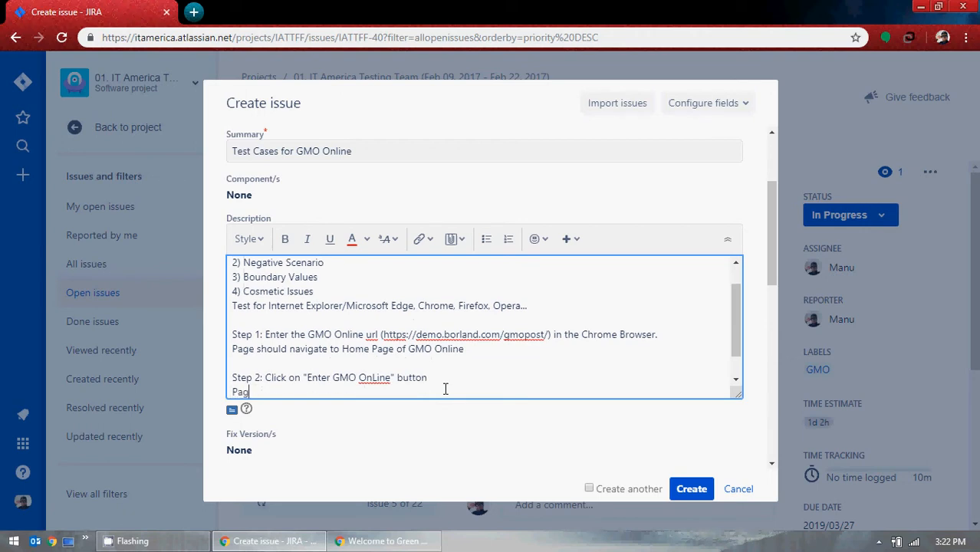
type("e should ")
type("naviage")
key("BackSpace")
key("BackSpace")
key("BackSpace")
type("gate to")
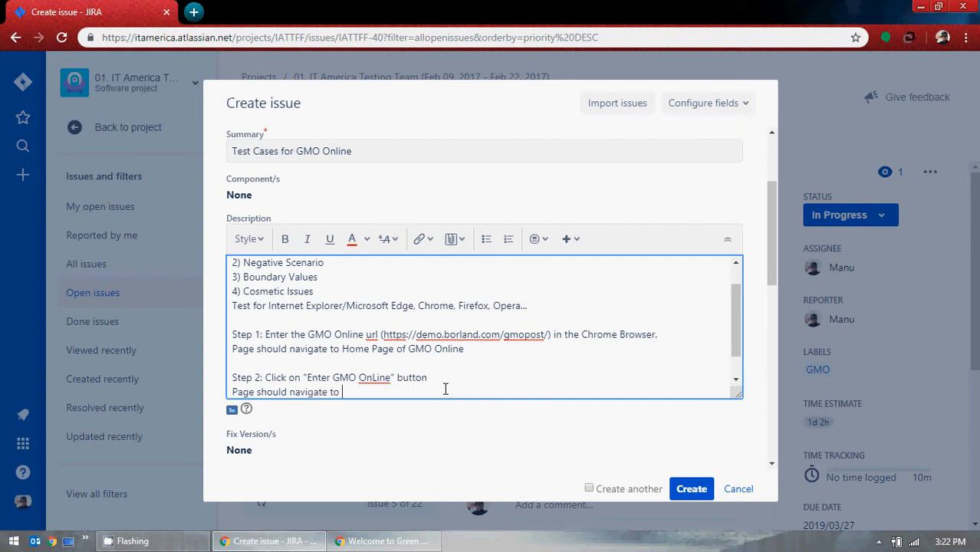
type(" Online")
Enter GMO OnLine from its home page to check the page title, and append "Catalog Page" to the Step 2 expected result
left_click(394, 539)
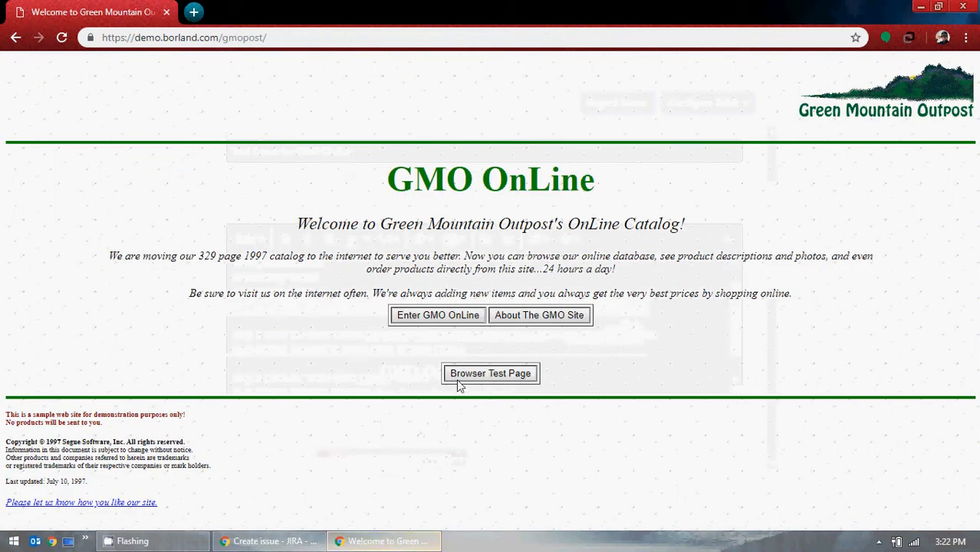
left_click(446, 324)
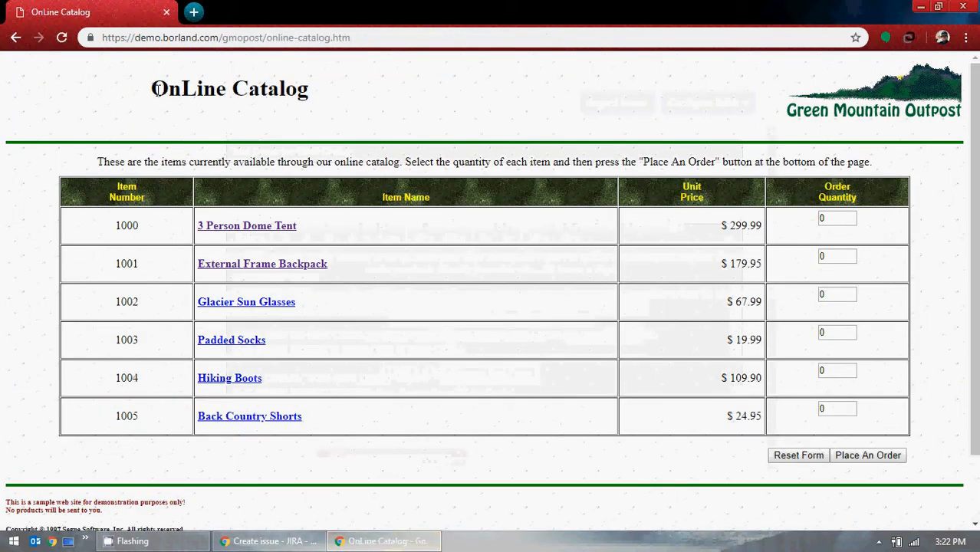
left_click(920, 6)
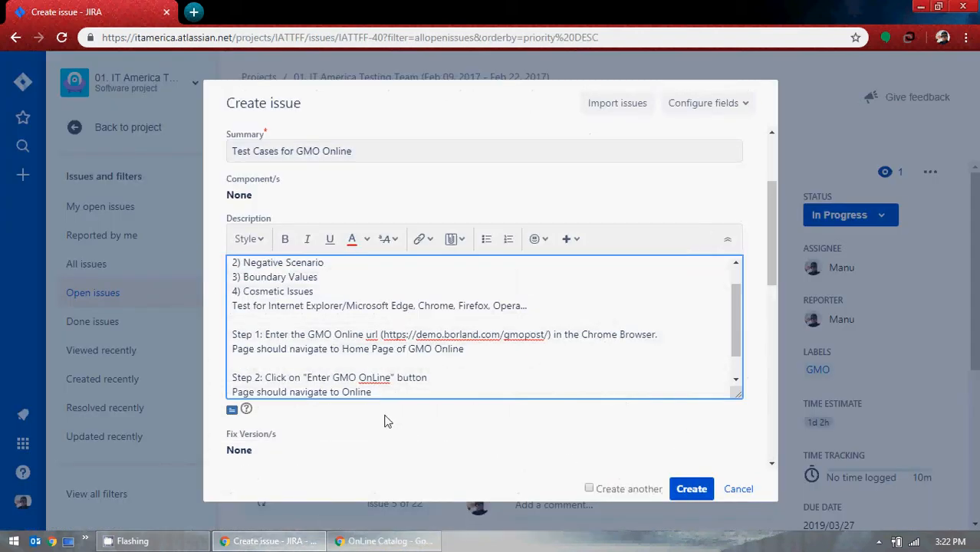
left_click(391, 541)
left_click(391, 541)
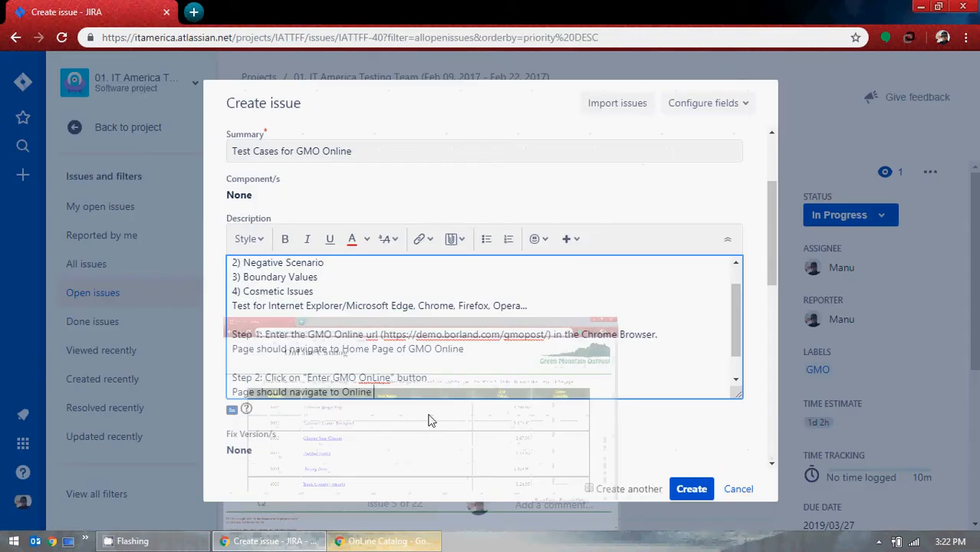
type("Catalog ")
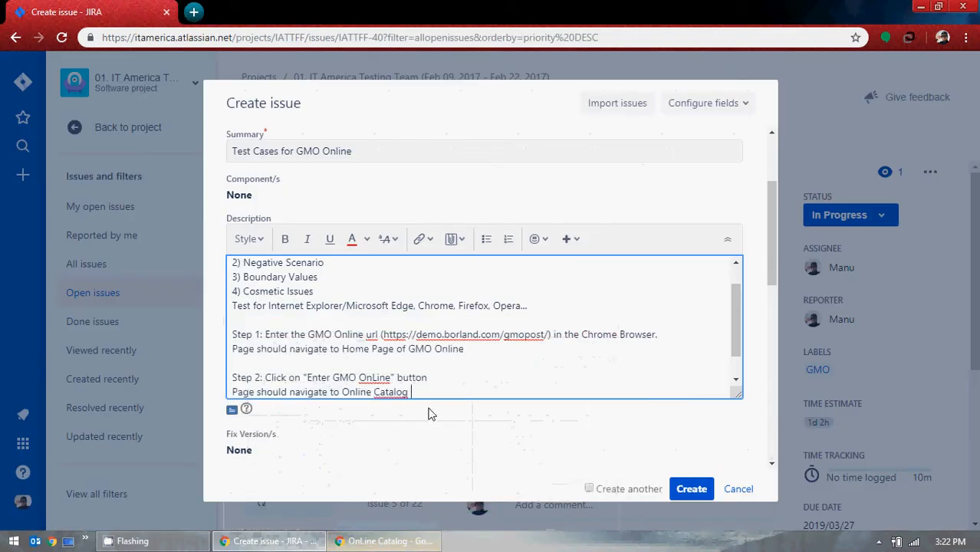
type("Page")
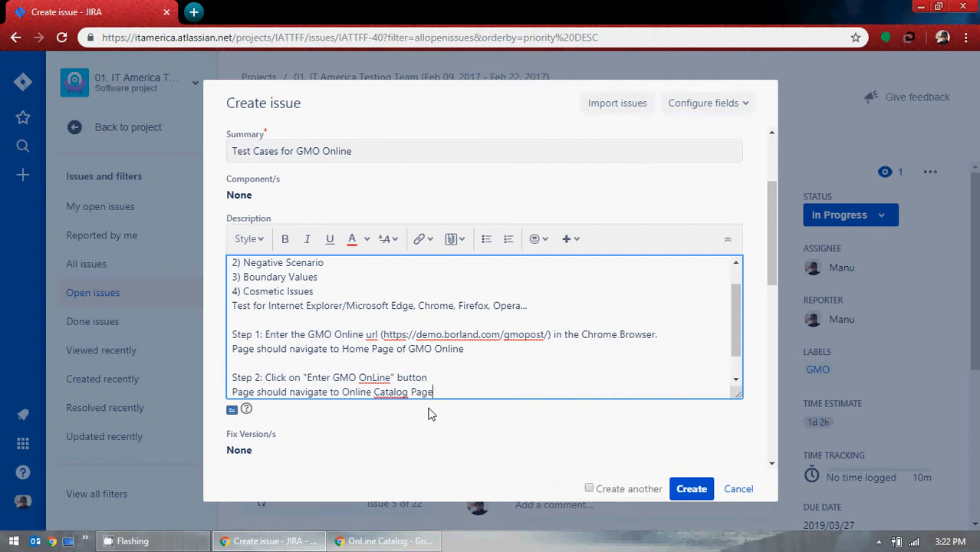
Start a "Step 3:" line after a blank line in the description and check the OnLine Catalog page
key("Return")
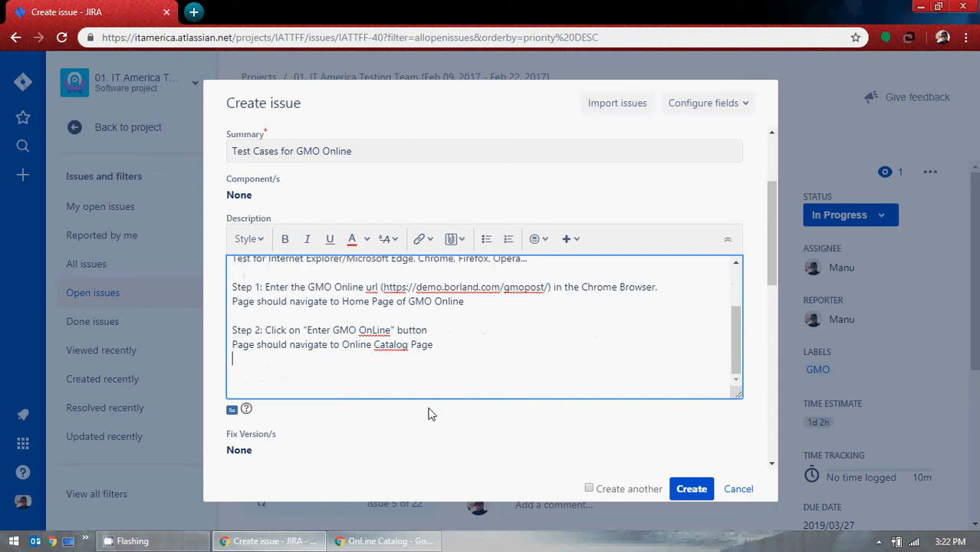
key("Return")
type("Step 3:")
left_click(399, 541)
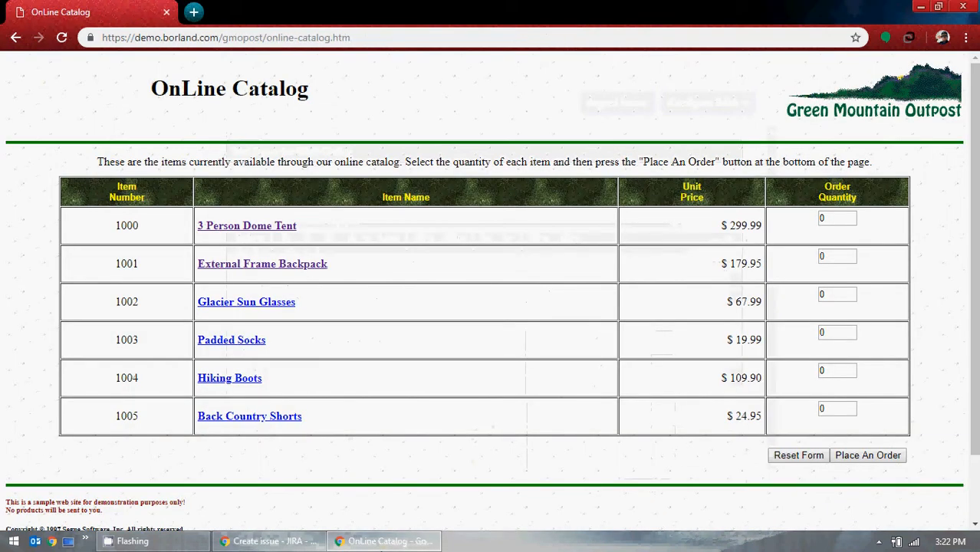
left_click(381, 543)
Change the first two test case entries to "Positive Scenarios" and "Negative Scenarios"
scroll(292, 374, "up", 2)
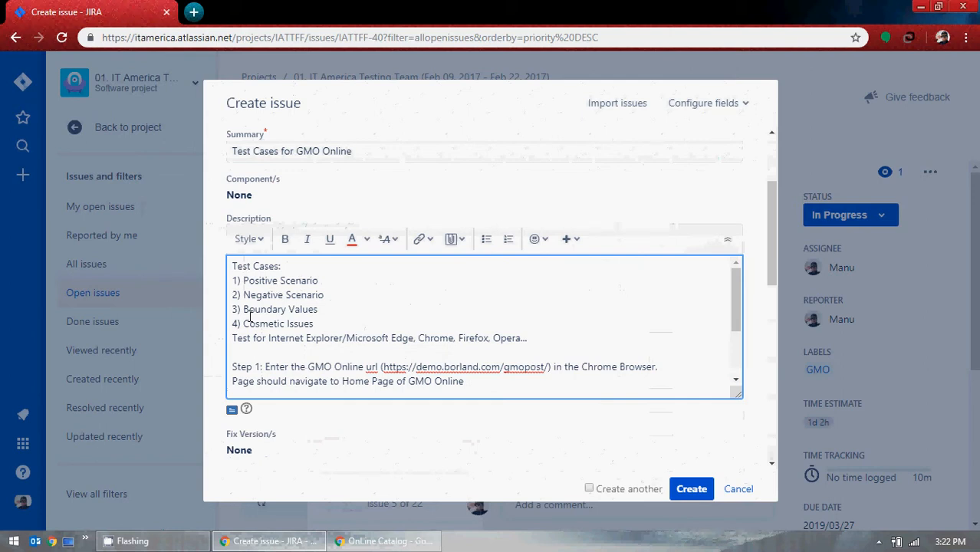
left_click(335, 281)
type("s")
left_click(350, 291)
type("s")
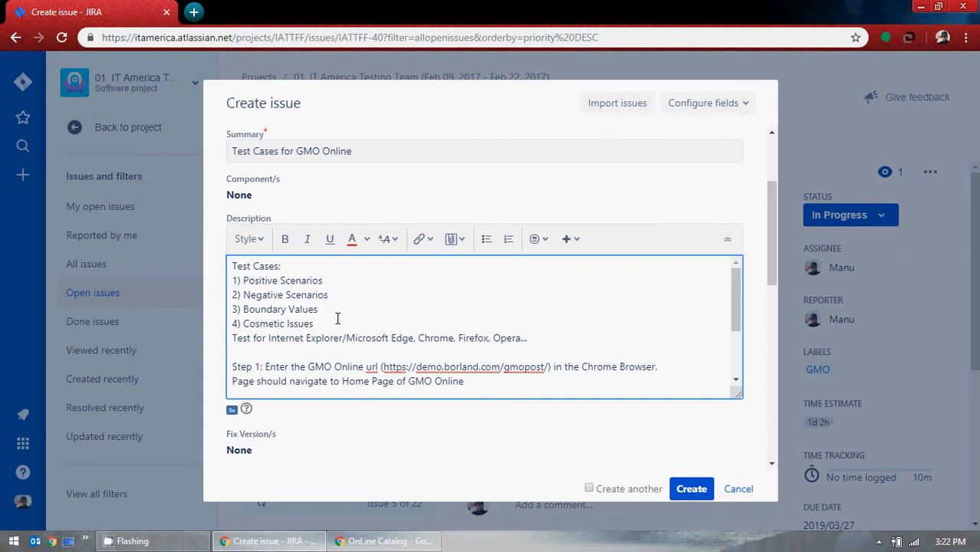
Replace "Issues" with "Test Cases" in the fourth entry, after "Cosmetic"
left_click_drag(313, 323, 287, 323)
key("BackSpace")
type("Test Cases")
Switch to the OnLine Catalog window, set the 3 Person Dome Tent order quantity to 10, and return to the Jira issue
scroll(385, 329, "down", 2)
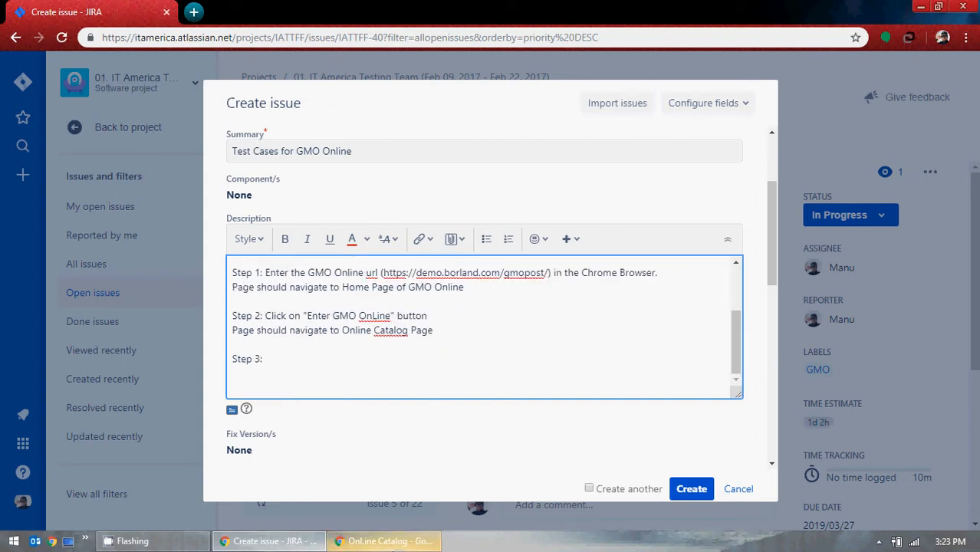
left_click(384, 542)
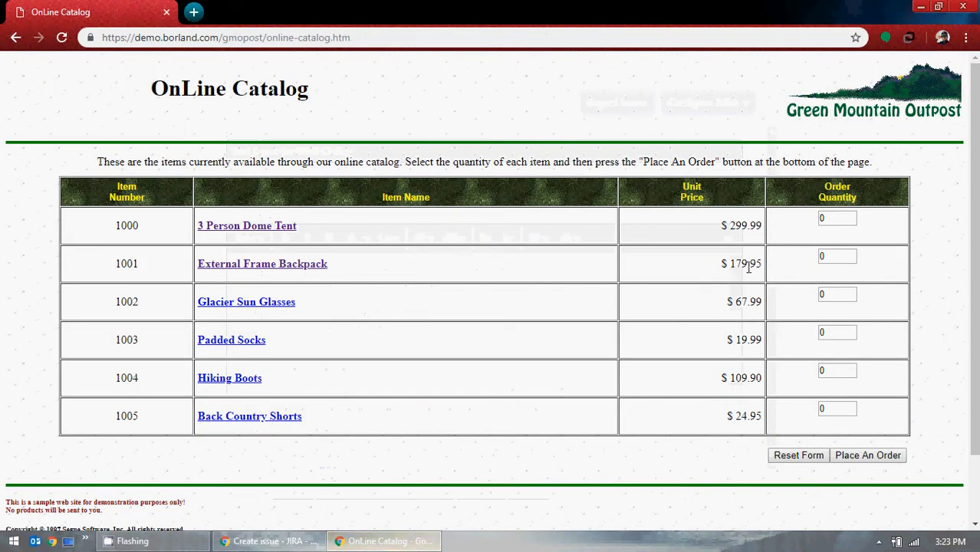
double_click(829, 218)
type("10")
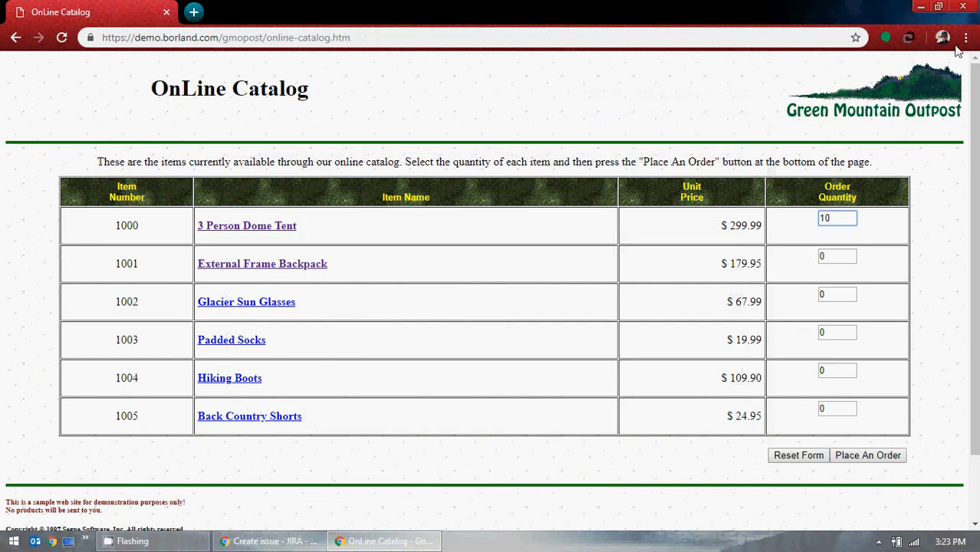
left_click(920, 6)
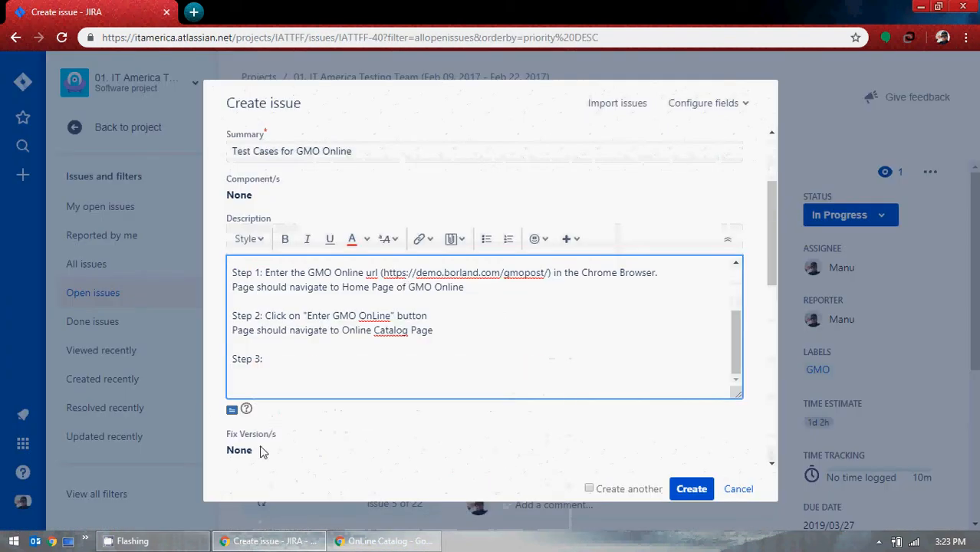
Write 'Enter "10" in the field of' after "Step 3:" in the description
left_click(274, 360)
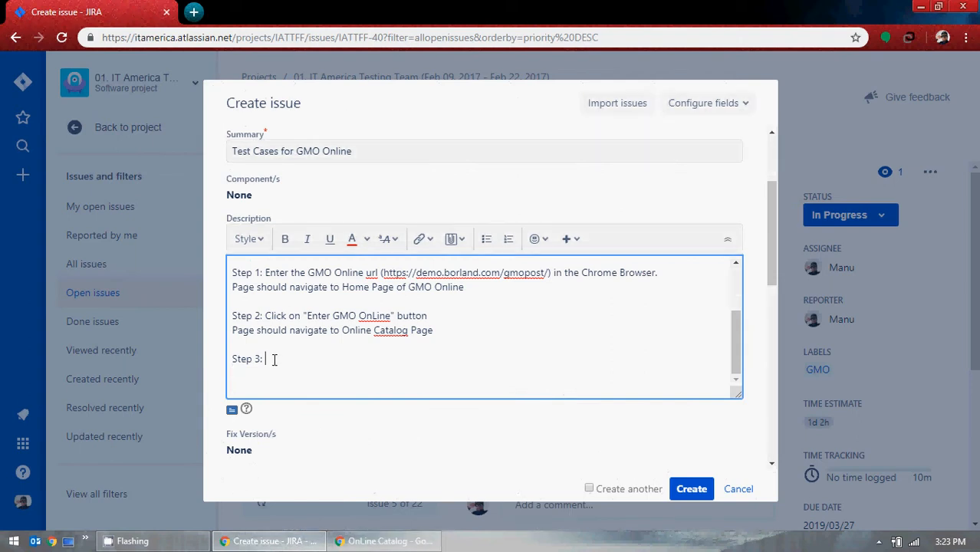
type("Enter")
type("10 in the")
key("BackSpace")
key("BackSpace")
key("BackSpace")
key("BackSpace")
key("BackSpace")
key("BackSpace")
key("BackSpace")
type("in the field of")
Check the quantity column's name in the OnLine Catalog and append "Order Quantity" to the Step 3 line
left_click(415, 544)
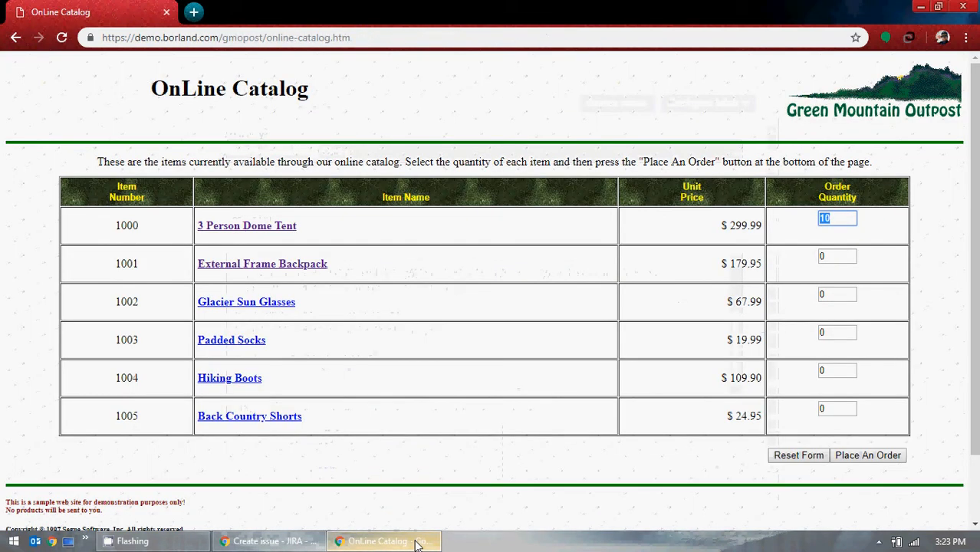
left_click(415, 543)
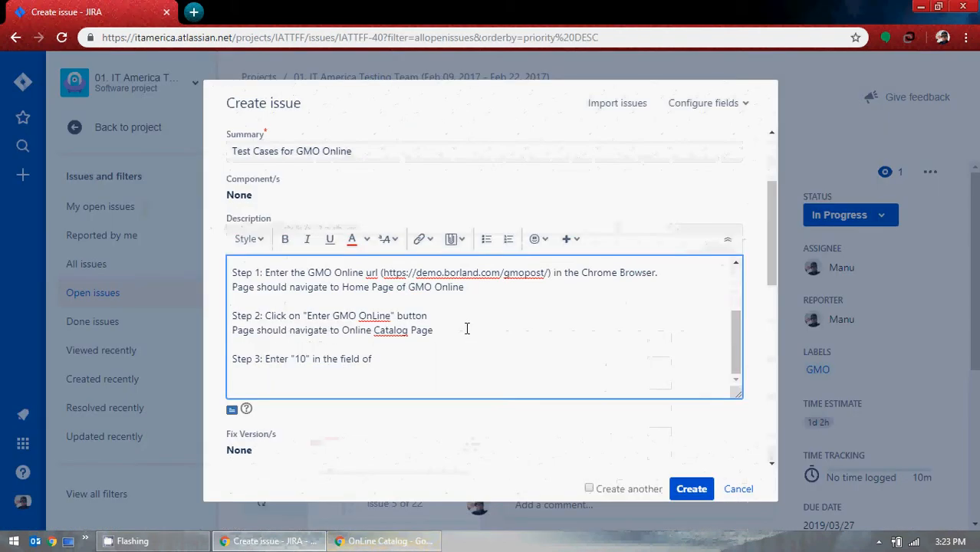
type("3")
key("BackSpace")
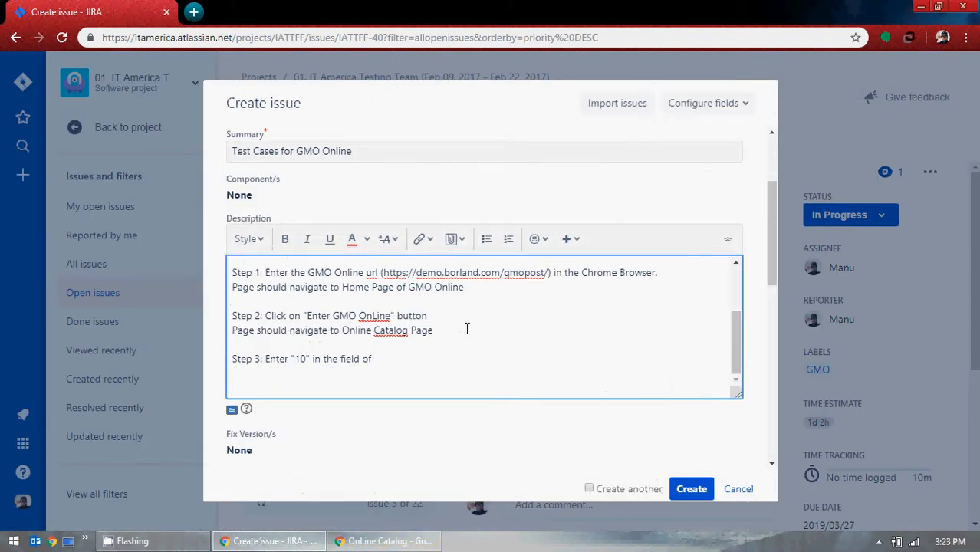
type("Order q")
key("BackSpace")
type("Qun")
key("BackSpace")
type("antity")
Look at the catalog's quantity field again and insert "the value" before "10" in the Step 3 line
left_click(384, 542)
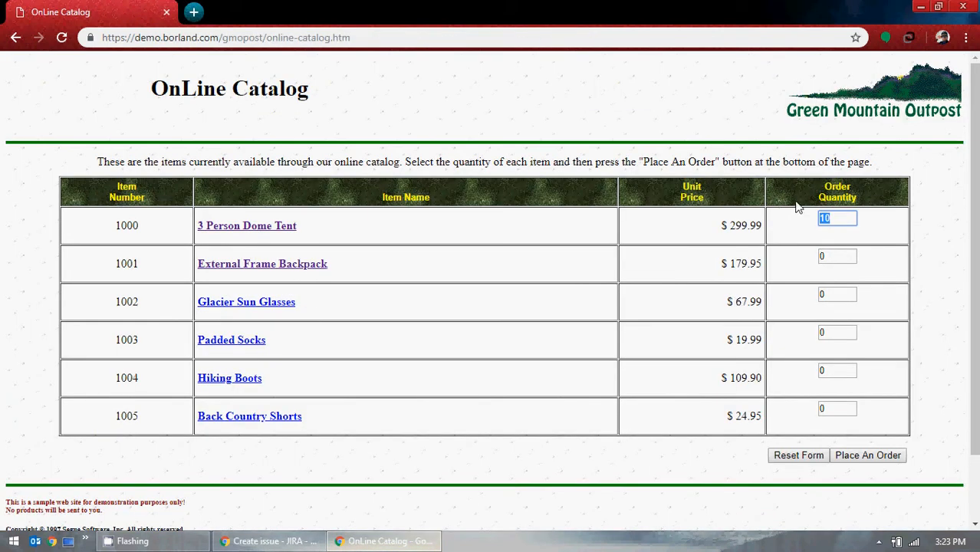
left_click(921, 7)
left_click(292, 359)
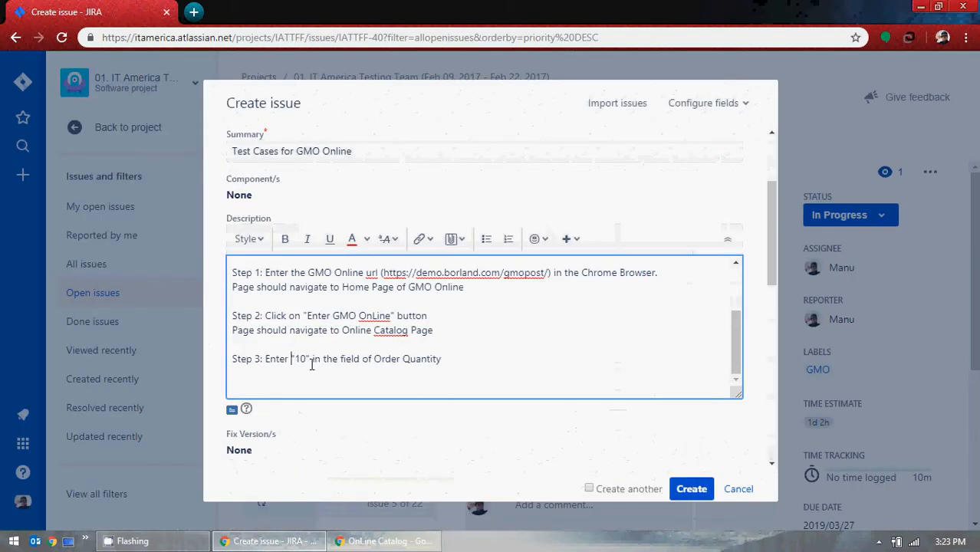
type("the value")
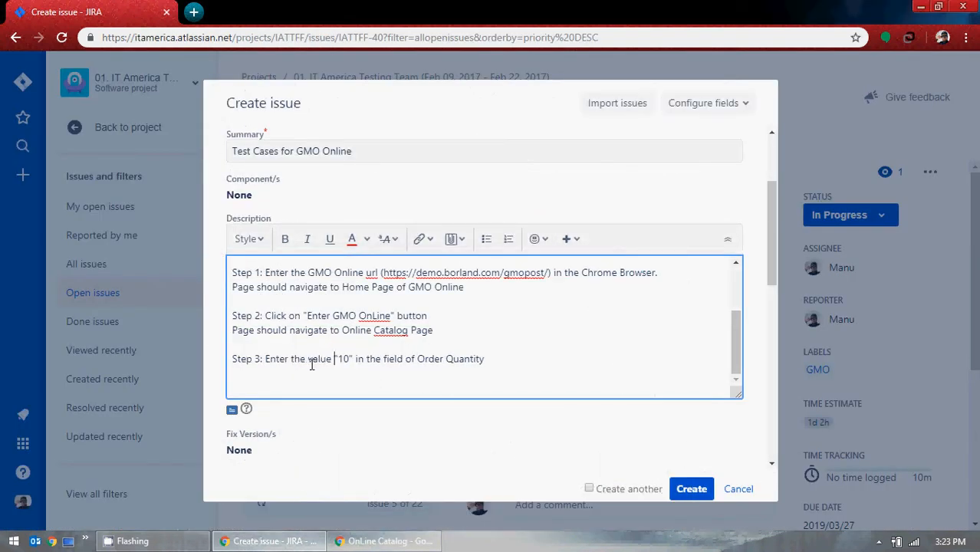
Append "for 3 Person Dome Tent" to the Step 3 line, and check the order button on the OnLine Catalog page
left_click(488, 359)
type("for 3 Person Dome Tent")
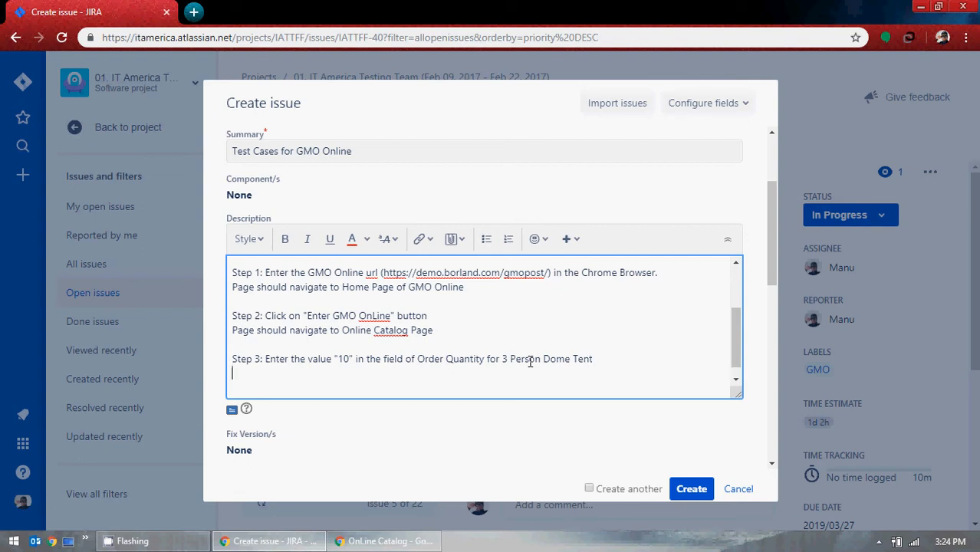
left_click(417, 545)
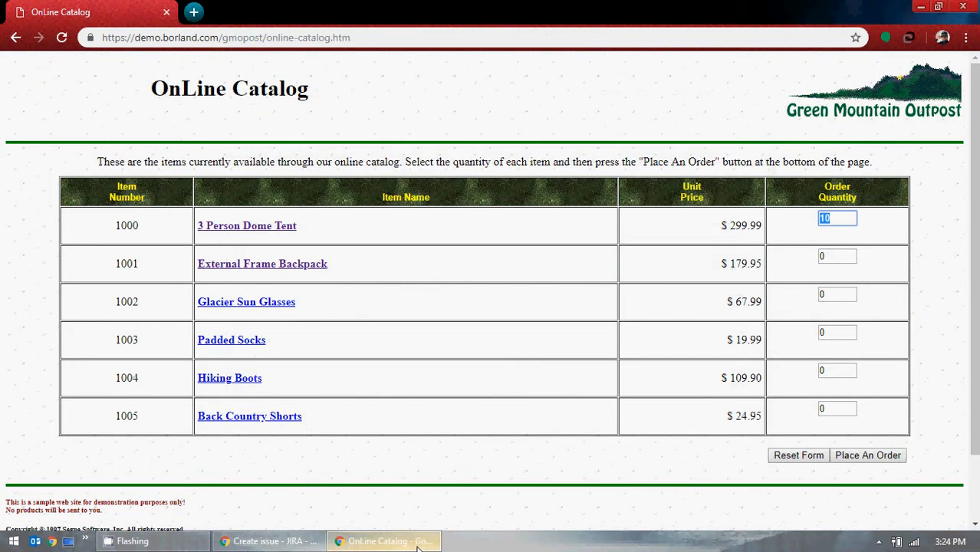
left_click(852, 222)
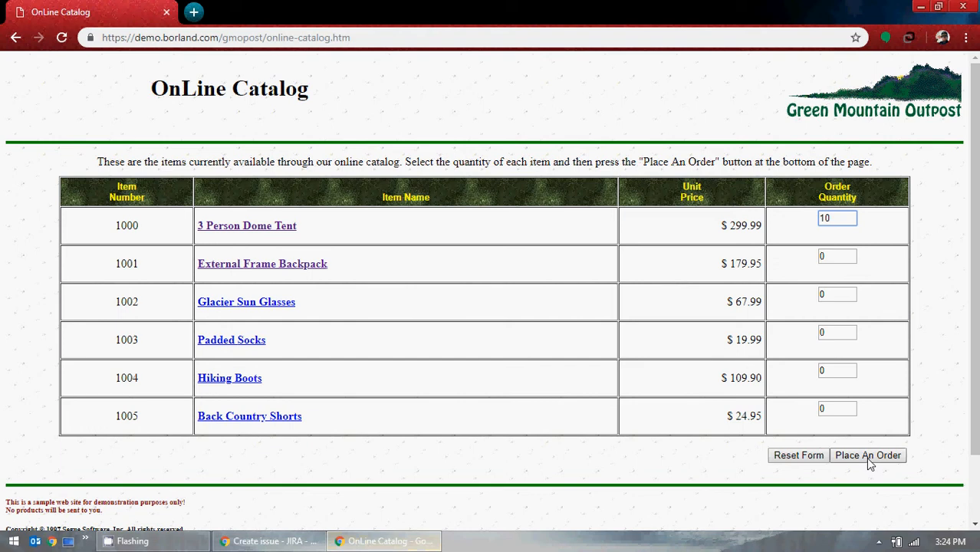
left_click(919, 6)
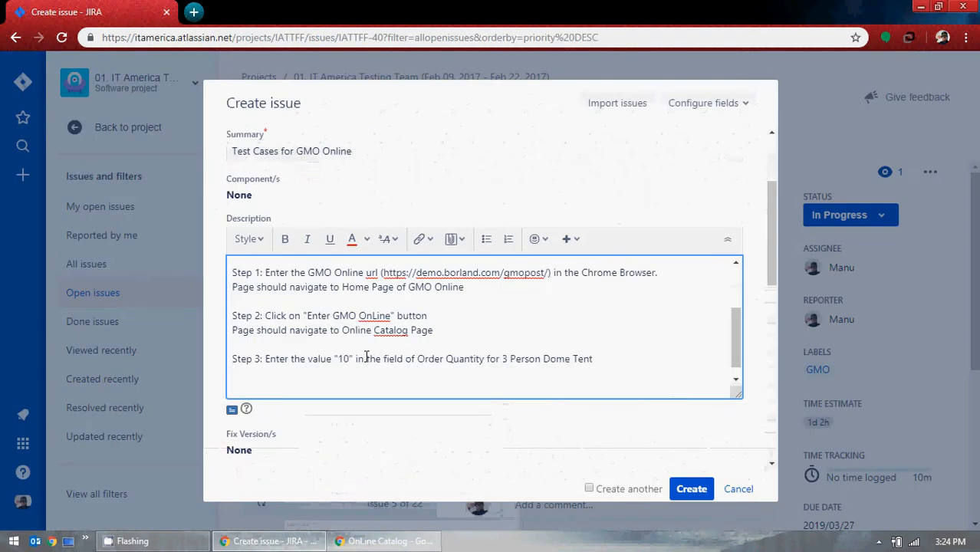
Append 'and click on "Place' to the Step 3 line, and check the order button's wording in the OnLine Catalog
left_click(618, 360)
type("and c")
type("lick on")
type(" \"Plac")
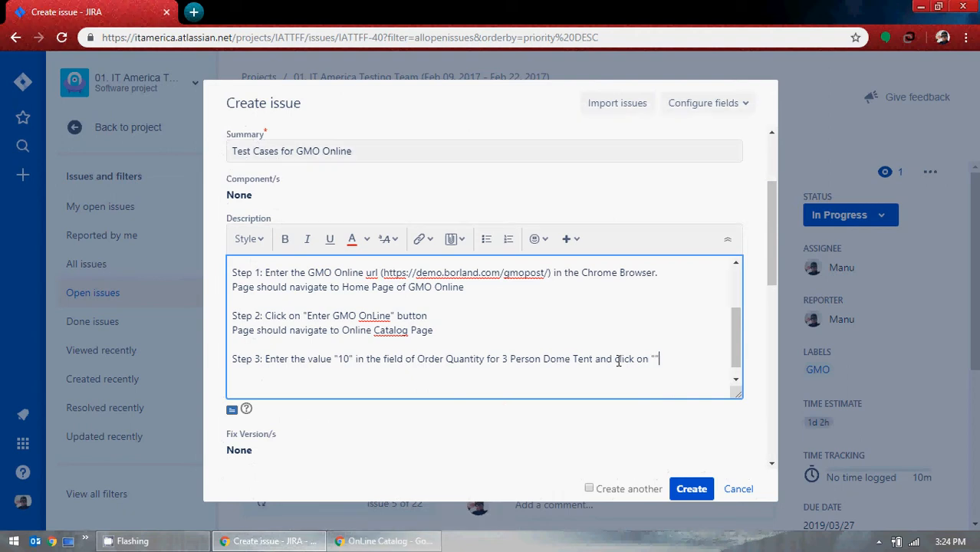
type("e")
left_click(411, 542)
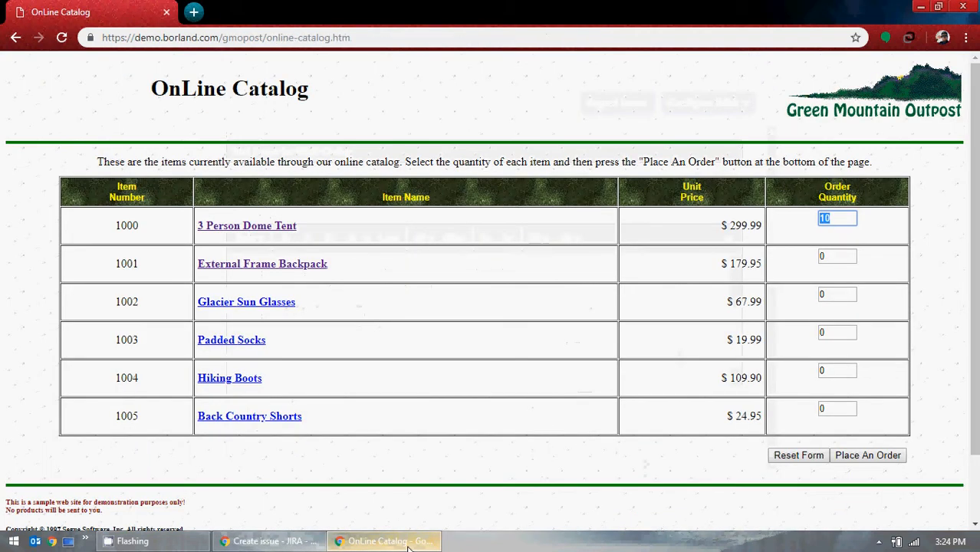
left_click(407, 541)
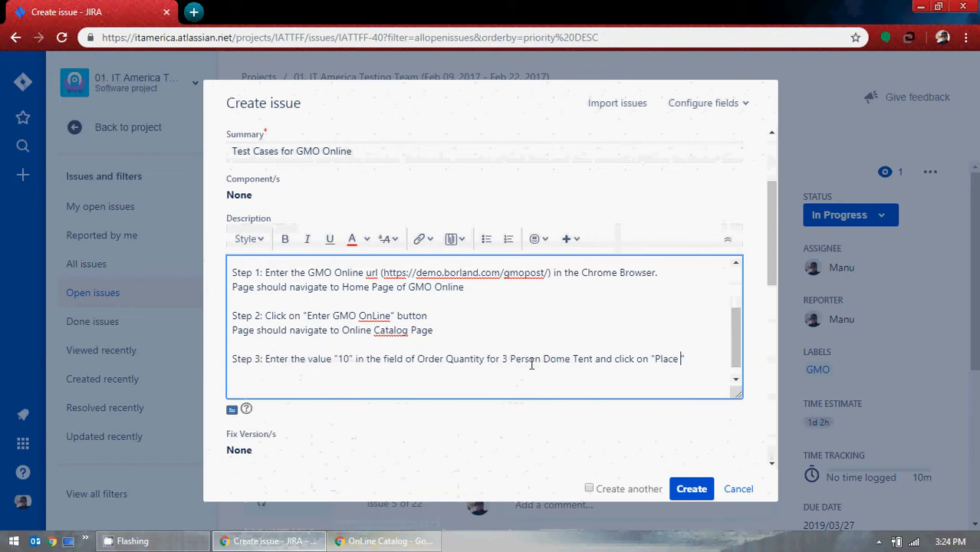
Complete the Step 3 line so that it ends with '"Place An Order" button', and start a new line
type("An POrde")
key("BackSpace")
key("BackSpace")
key("BackSpace")
key("BackSpace")
key("BackSpace")
type("Order")
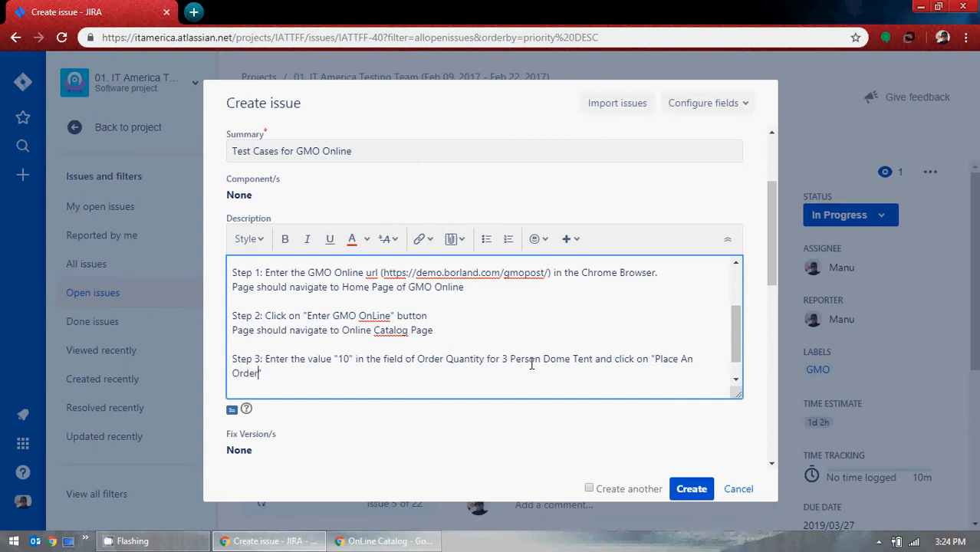
key("End")
type("button")
key("Return")
Place the order for the tents in the OnLine Catalog, check the resulting page's title, and return to the Jira issue
left_click(406, 541)
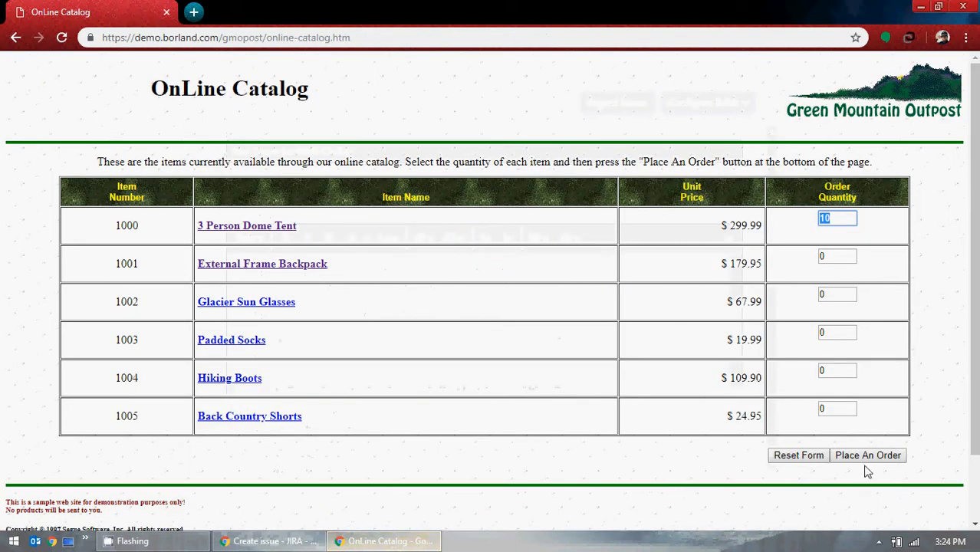
left_click(869, 457)
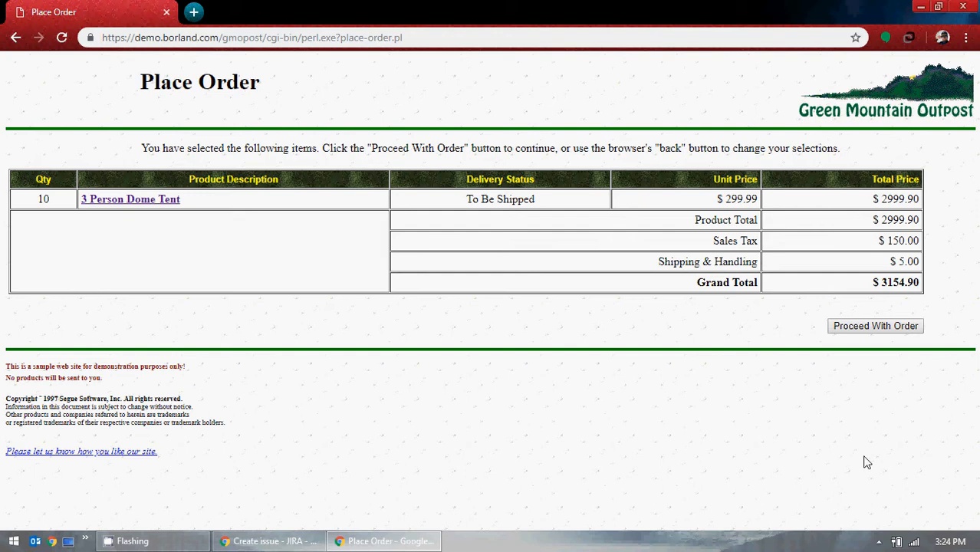
left_click_drag(141, 82, 276, 86)
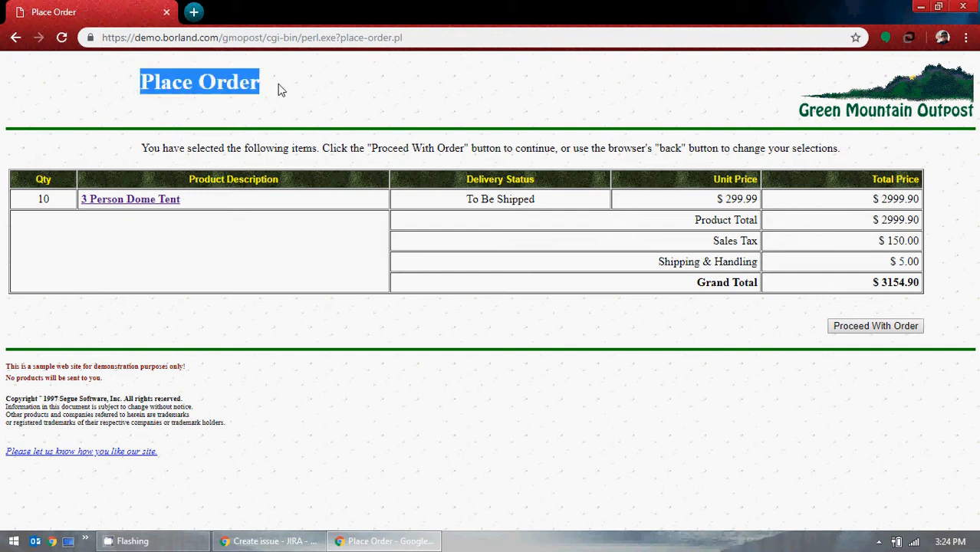
left_click(921, 7)
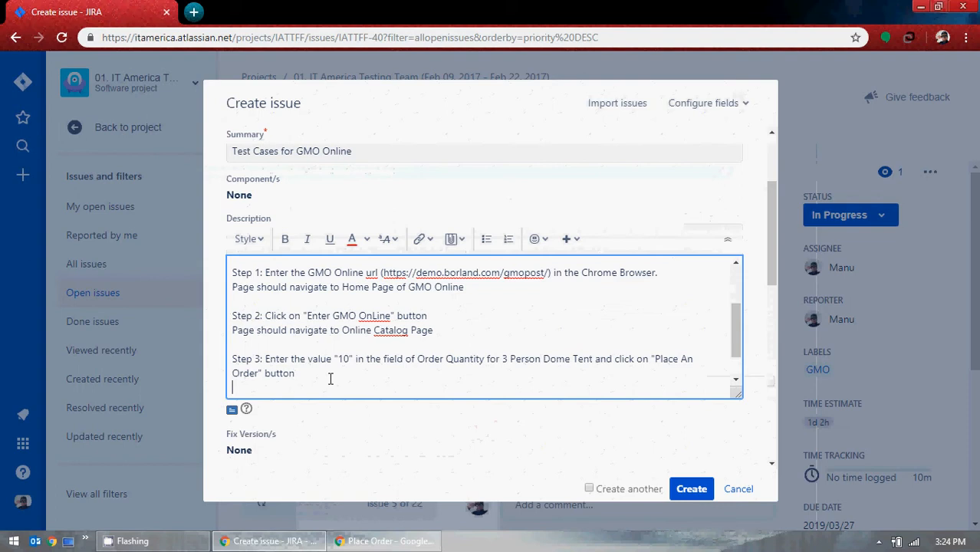
Write "Page should be navigated to Place Order Page" as the expected result of Step 3
type("Page should be navia")
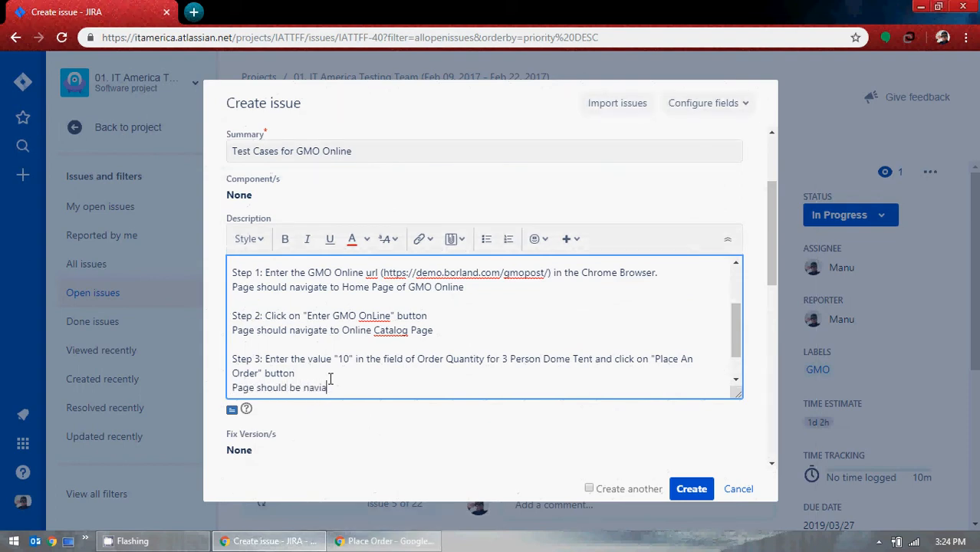
type("ted")
key("BackSpace")
key("BackSpace")
key("BackSpace")
key("BackSpace")
type("gated to Place Order Page")
Put quotation marks around "Place Order" in the Step 3 result and "Online Catalog" in the Step 2 result
key("Left")
key("Left")
key("Left")
type("\"")
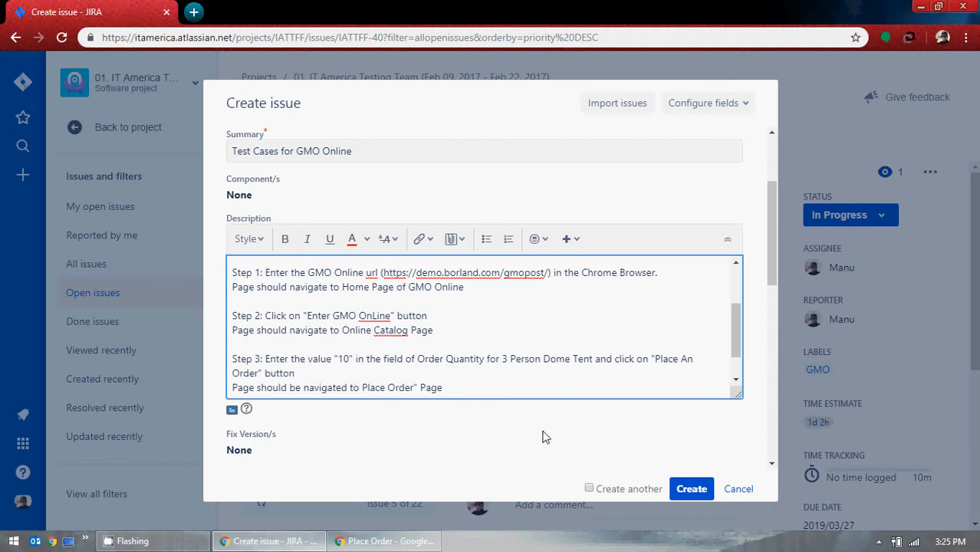
type("\"")
left_click(344, 330)
type("\"")
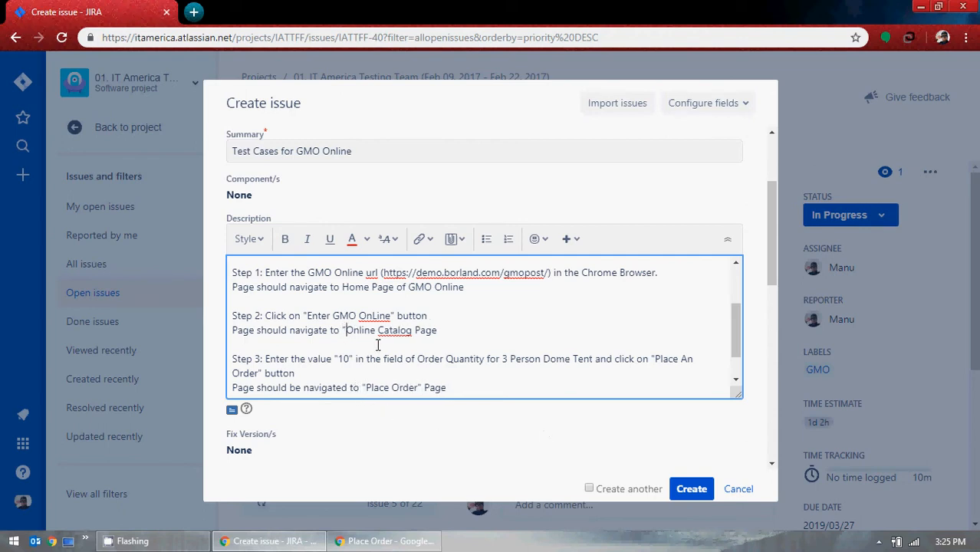
left_click(413, 332)
type("\"")
Add a "Step 4:" line below the Step 3 result in the description, separated by a blank line
left_click(460, 392)
key("Return")
key("Return")
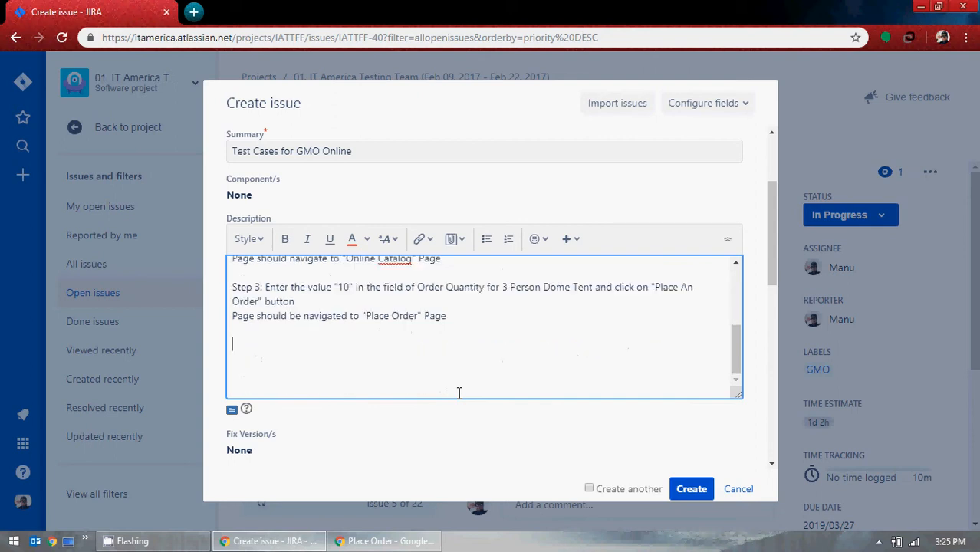
type("Step 4:")
Examine the order details and the available button on the Place Order page, and return to the Jira description
left_click(383, 541)
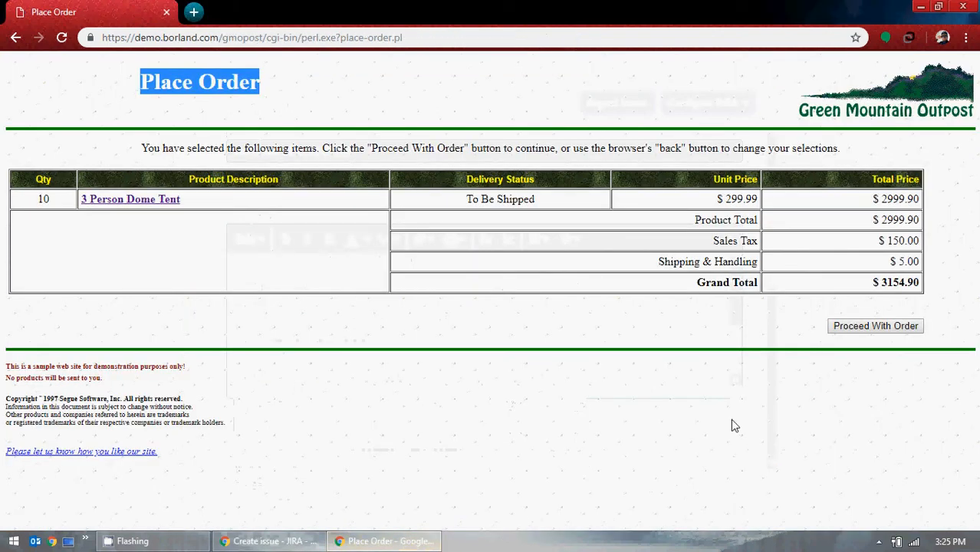
left_click(725, 352)
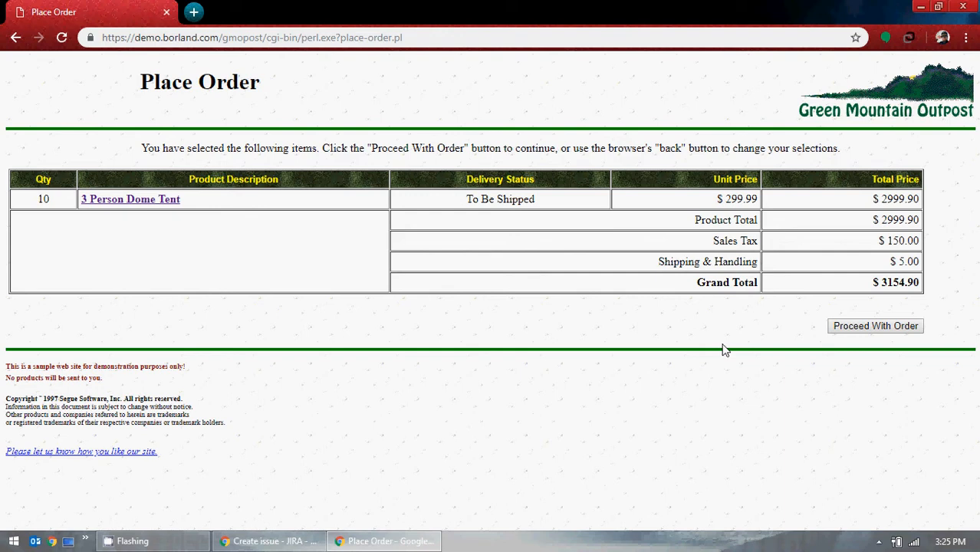
left_click(921, 6)
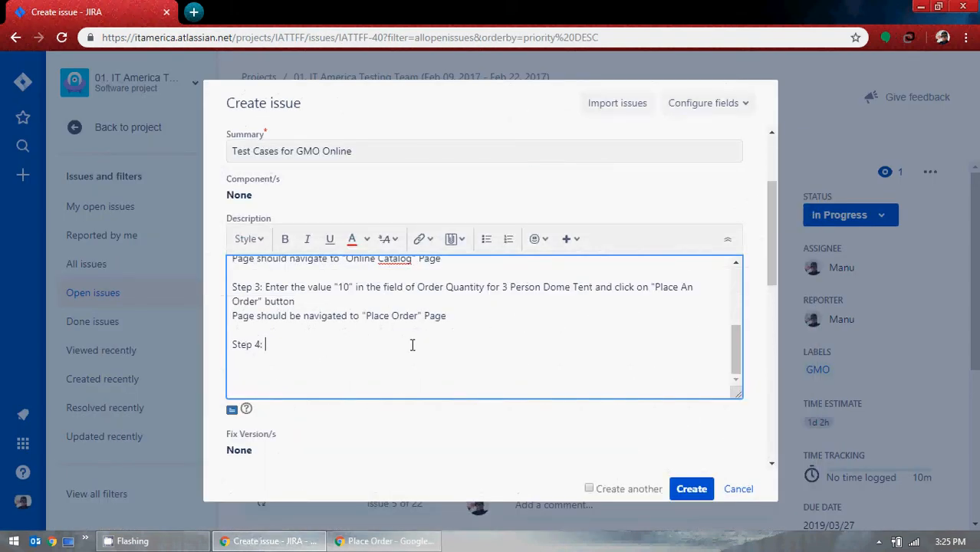
left_click(418, 542)
left_click(400, 542)
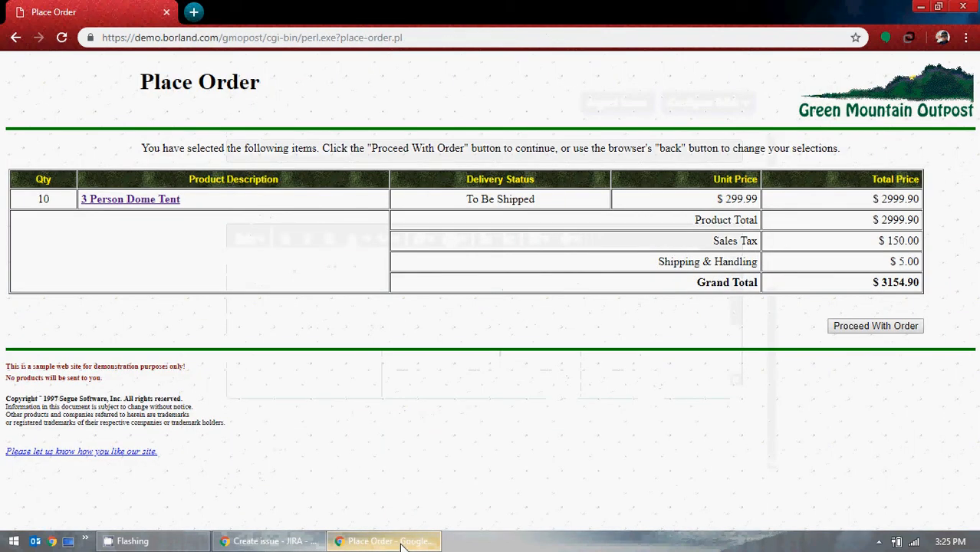
left_click(400, 542)
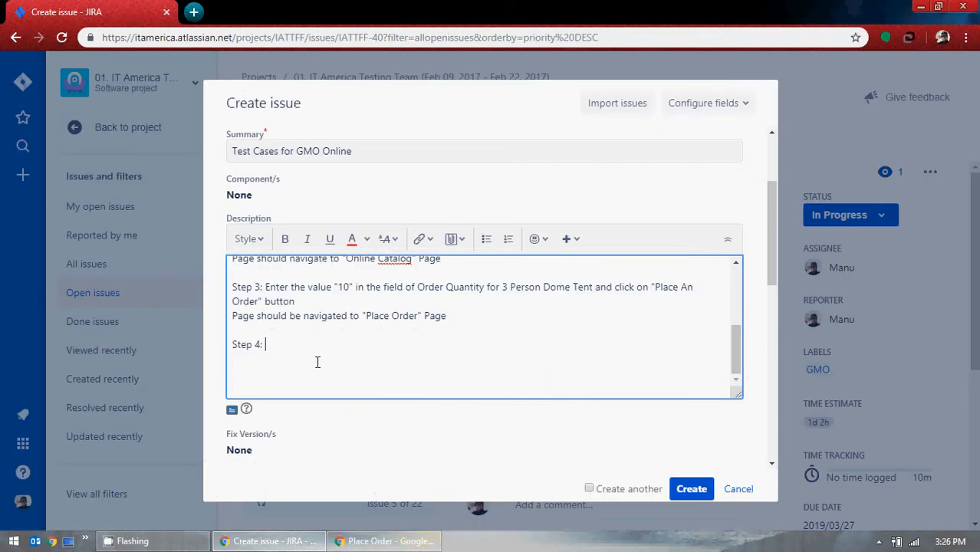
left_click(289, 356)
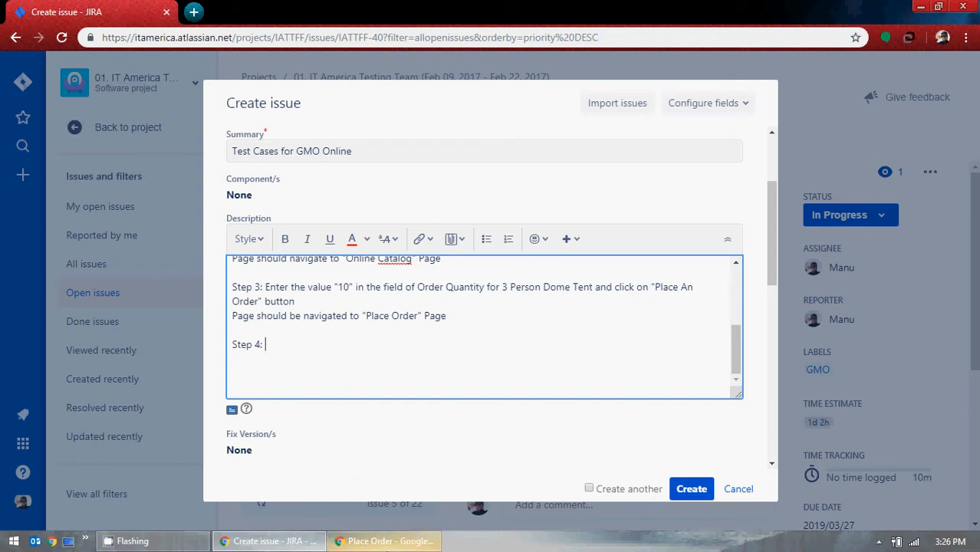
left_click(384, 541)
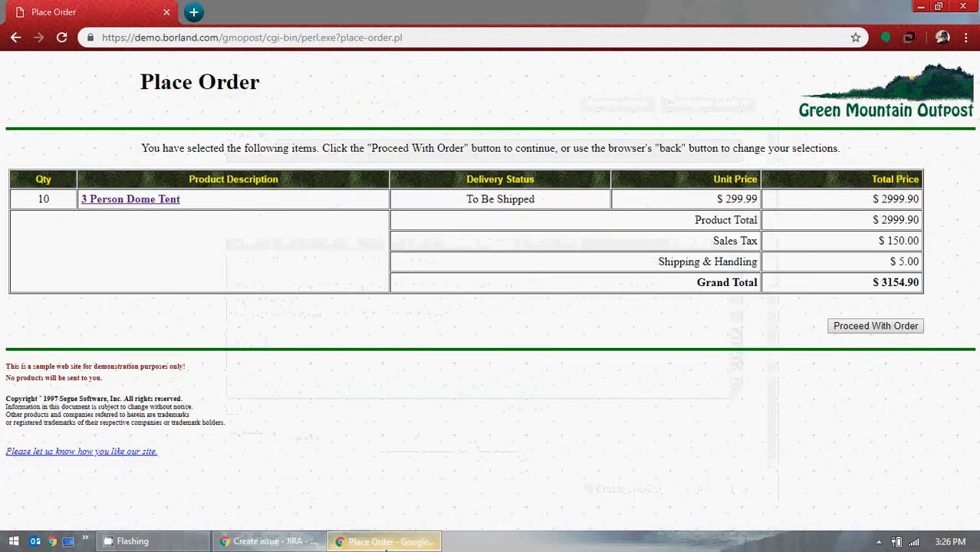
left_click(386, 542)
Write "Check everything is good and then click on" after "Step 4:", and check the button's name on the Place Order page
type("C")
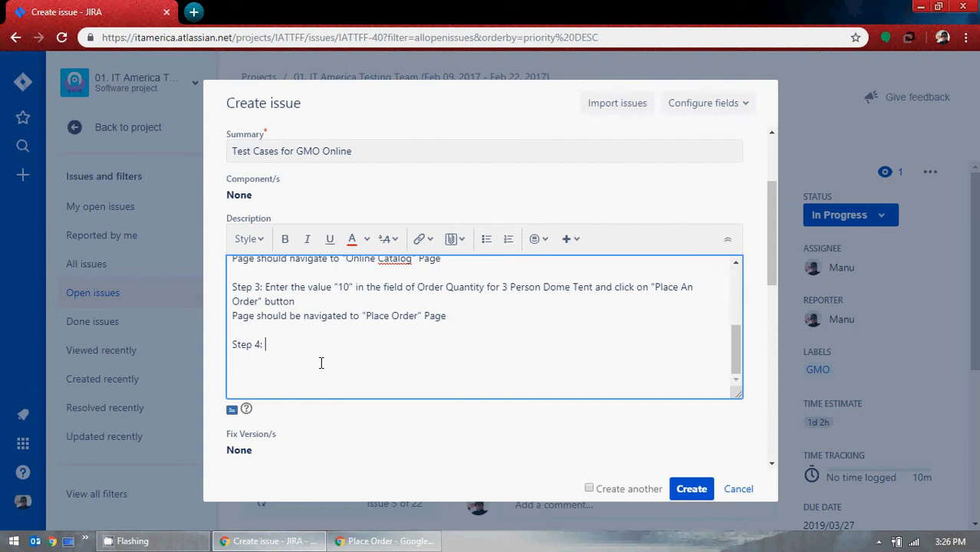
type("Check everything is good a")
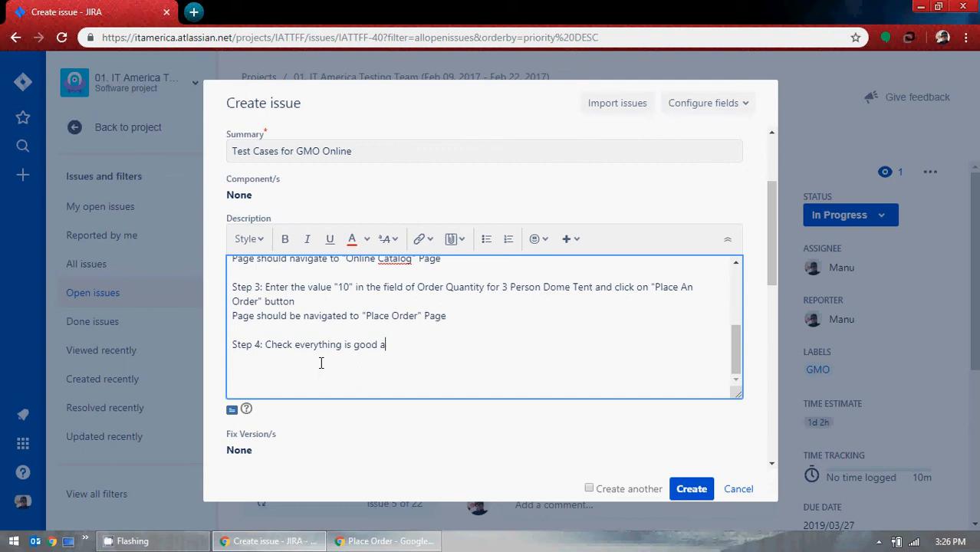
type("nd then click on")
left_click(376, 541)
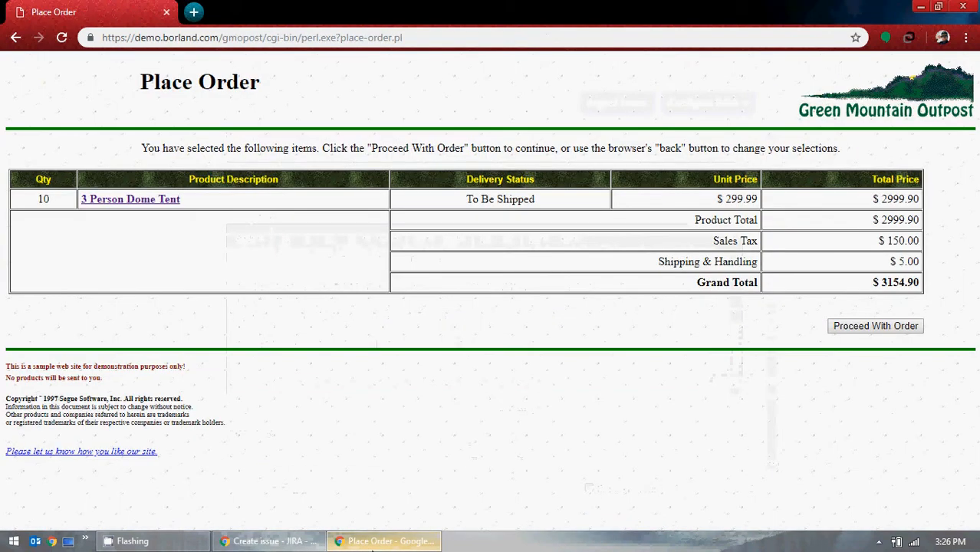
left_click(374, 542)
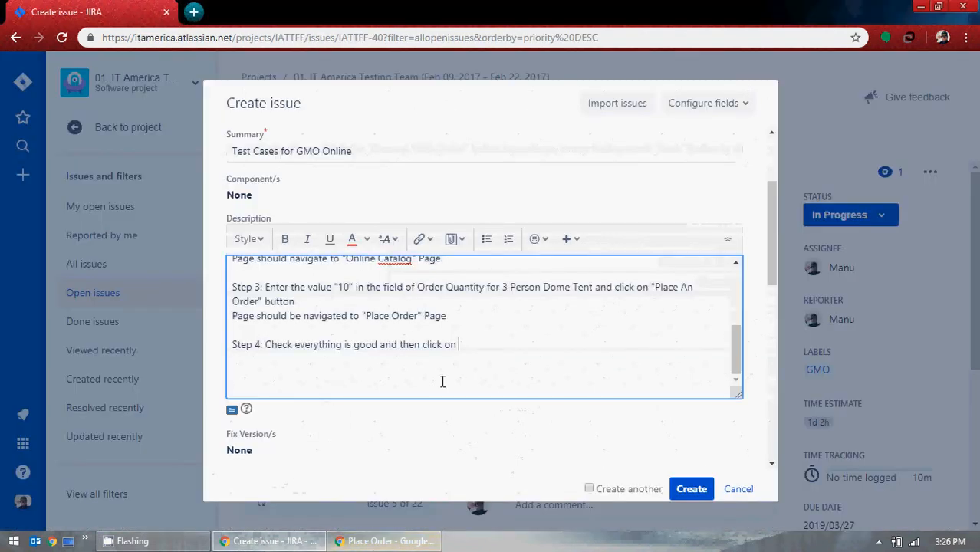
Append '"Proceed With Order" button' to the Step 4 line, checking the wording on the Place Order page
type("\"\"Procee")
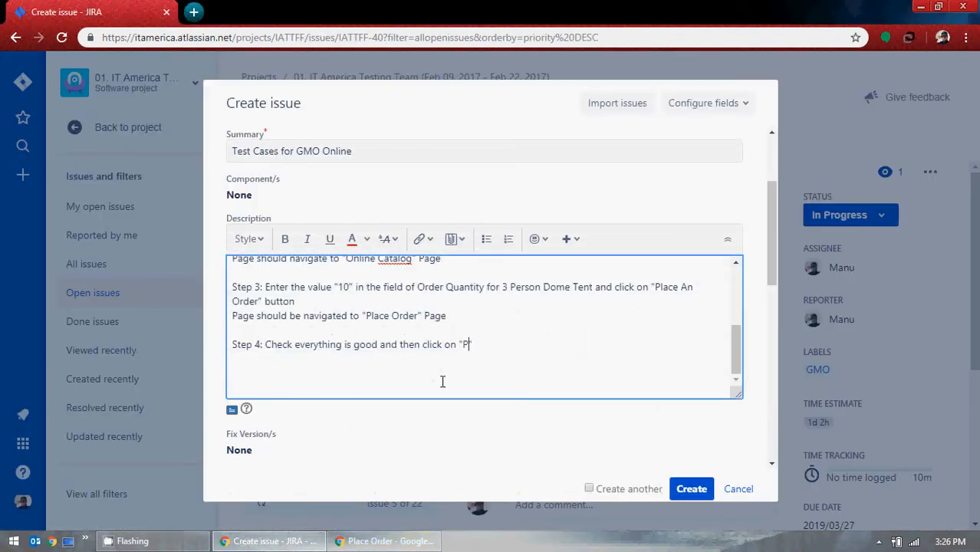
type("d With")
left_click(415, 545)
left_click(414, 545)
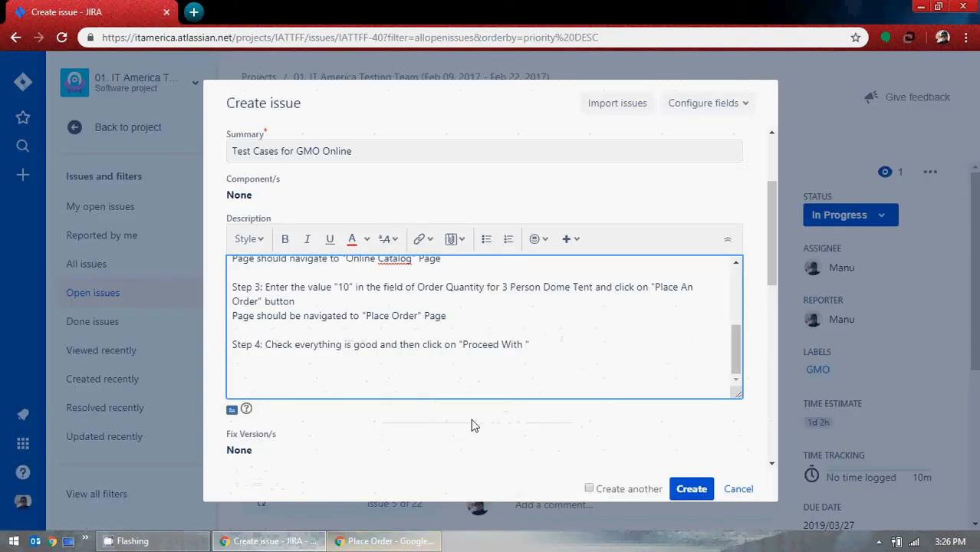
type("Order\" button")
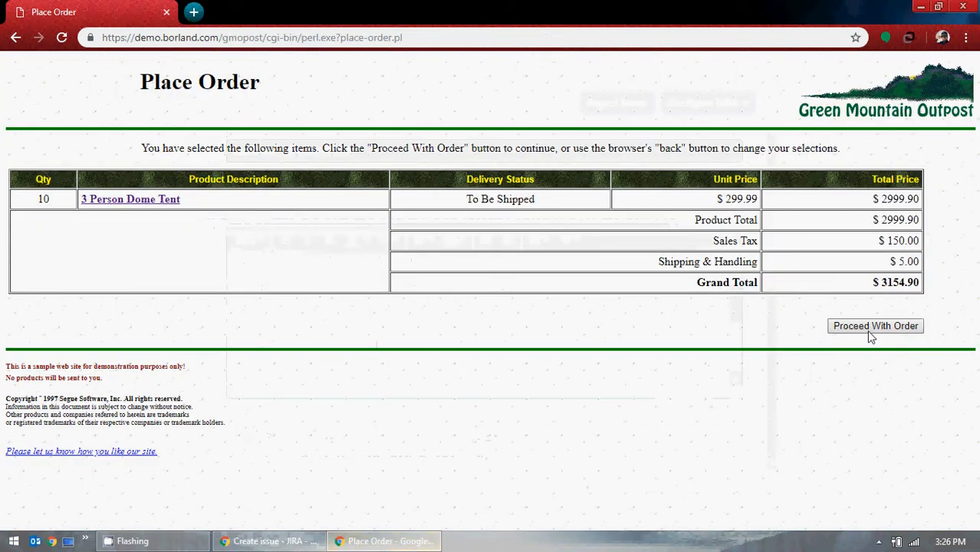
Proceed with the order on the store page, and write 'Page should be navigated to "Billing Information" Page' under Step 4 in Jira
left_click(869, 334)
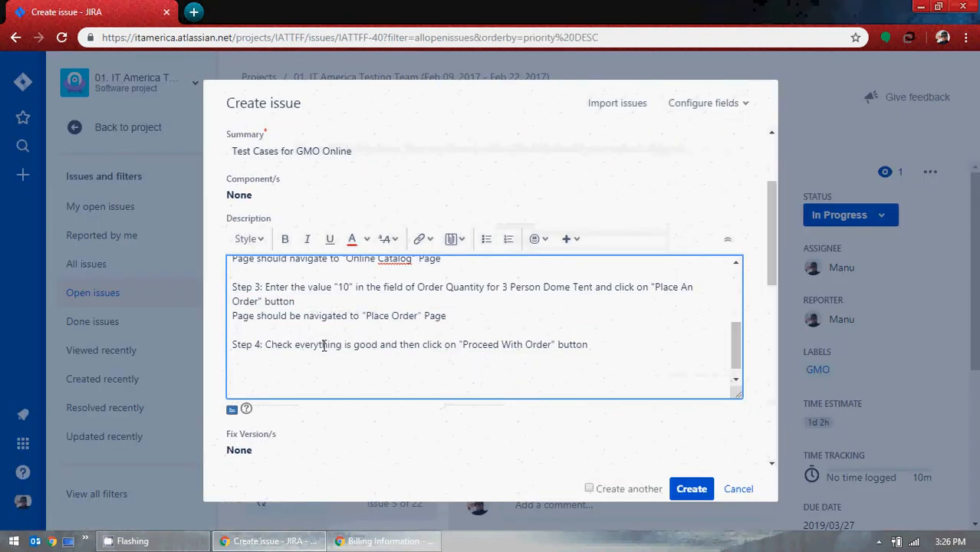
type("Bill")
key("BackSpace")
type("Page sho")
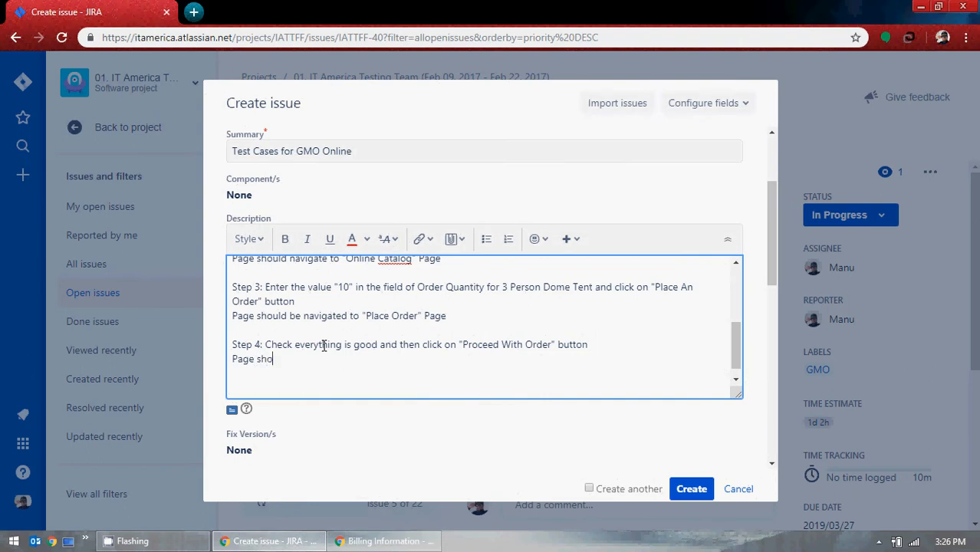
type("uld be navigated to \"\"")
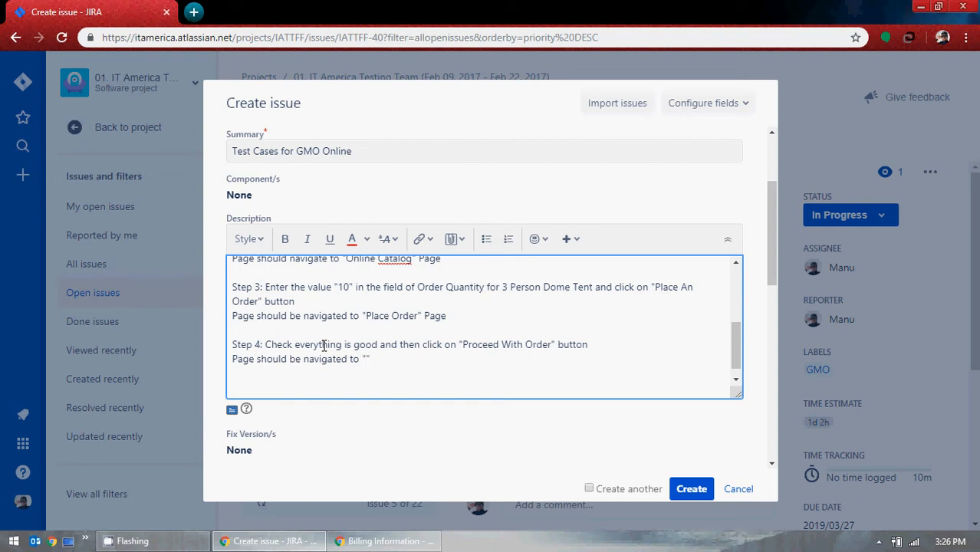
type("Billing Information")
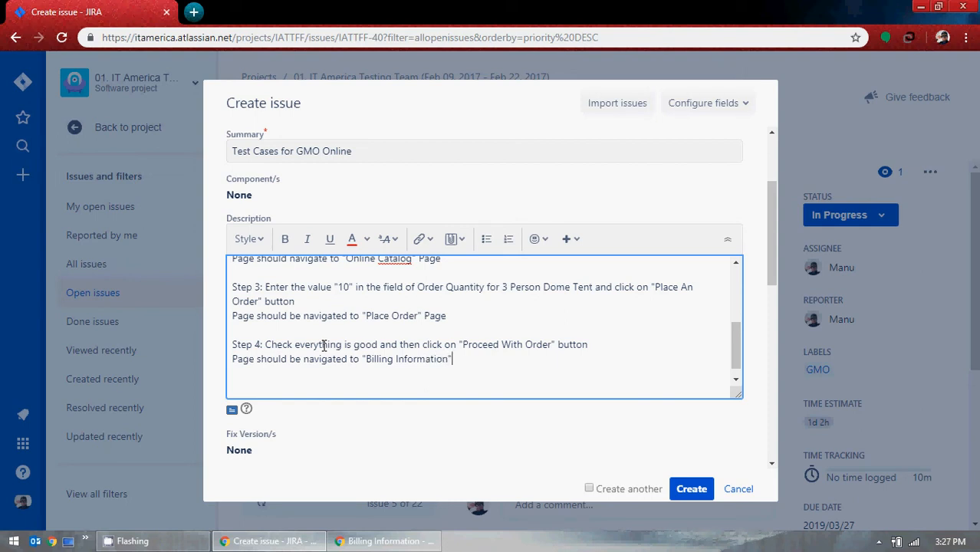
type("Page")
Add a "Step 5:" line after a blank line in the description, and switch to the Billing Information window
key("Return")
key("Return")
type("Step 5:")
left_click(426, 540)
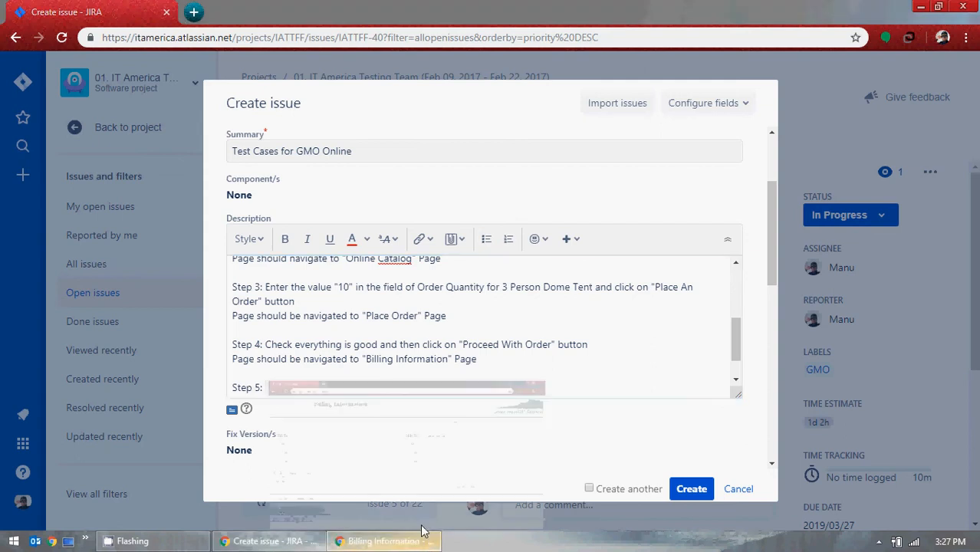
Fill in the Bill To section with the saved name, address, phone and e-mail details
left_click(132, 217)
left_click(134, 237)
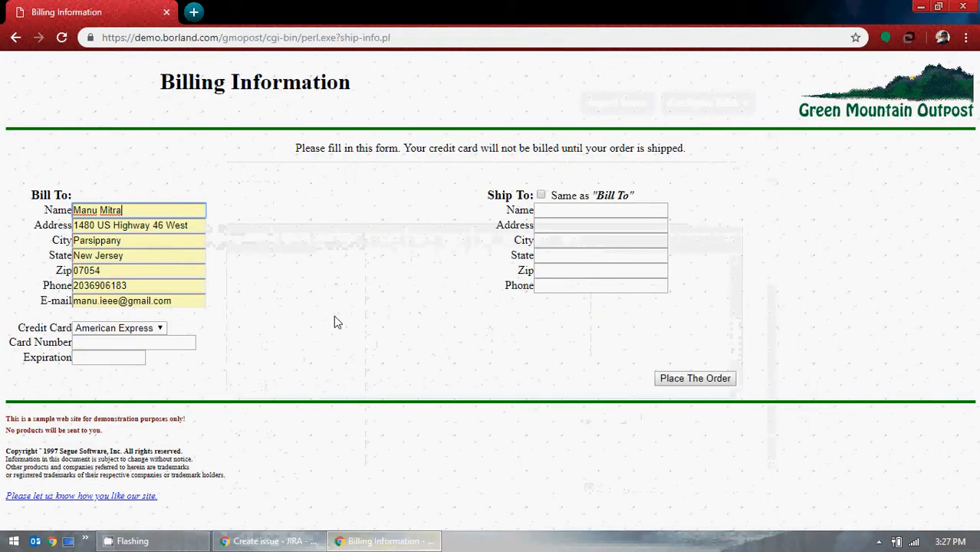
Open Google in a new browser tab and search for "test american express card"
left_click(194, 11)
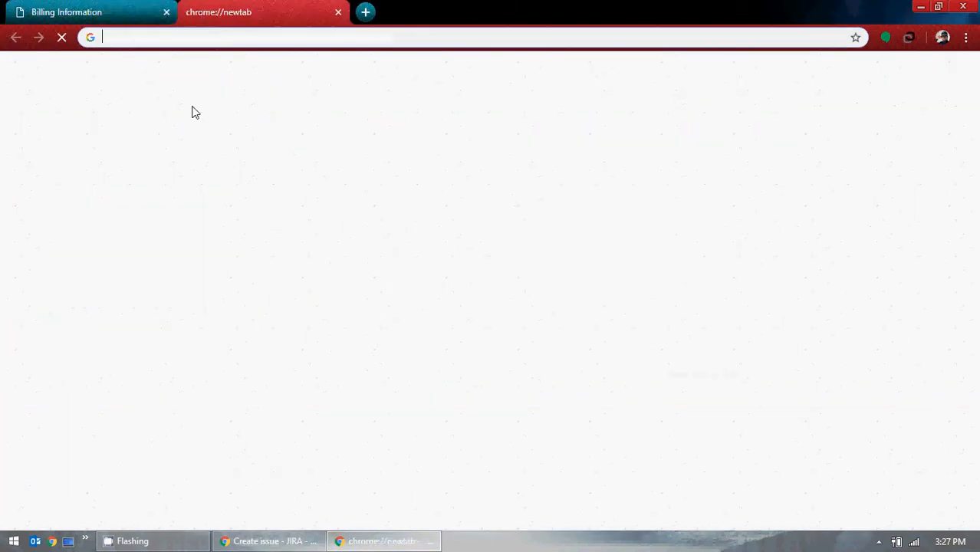
left_click(116, 200)
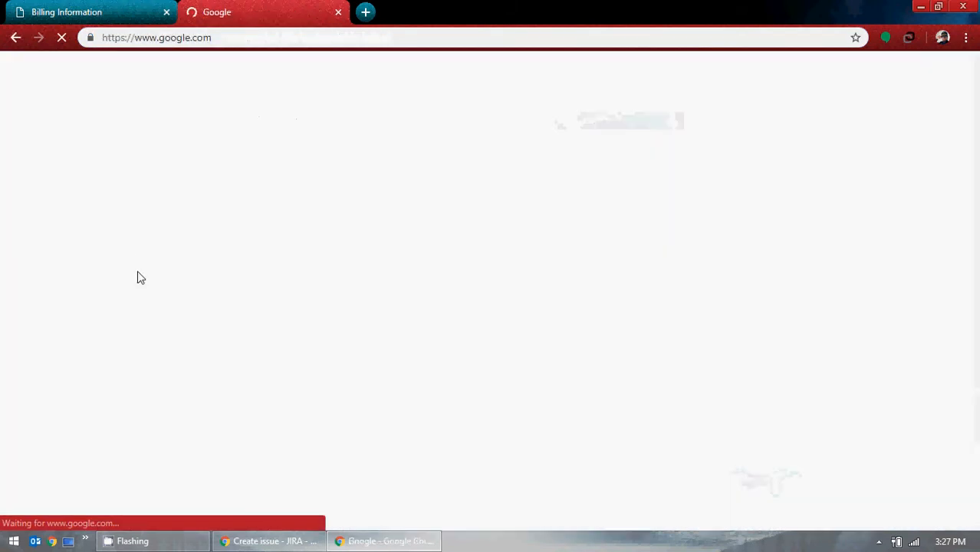
type("test")
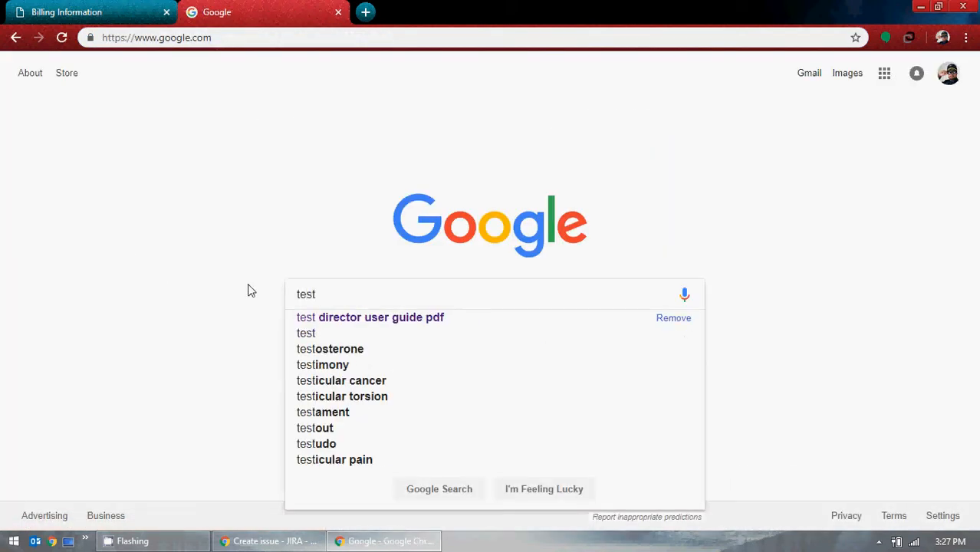
type(" ame")
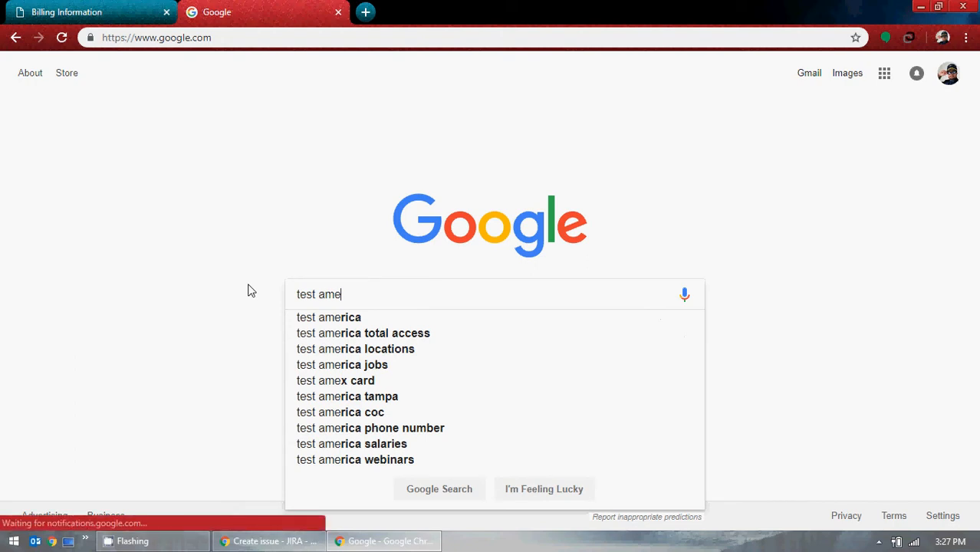
type("rican")
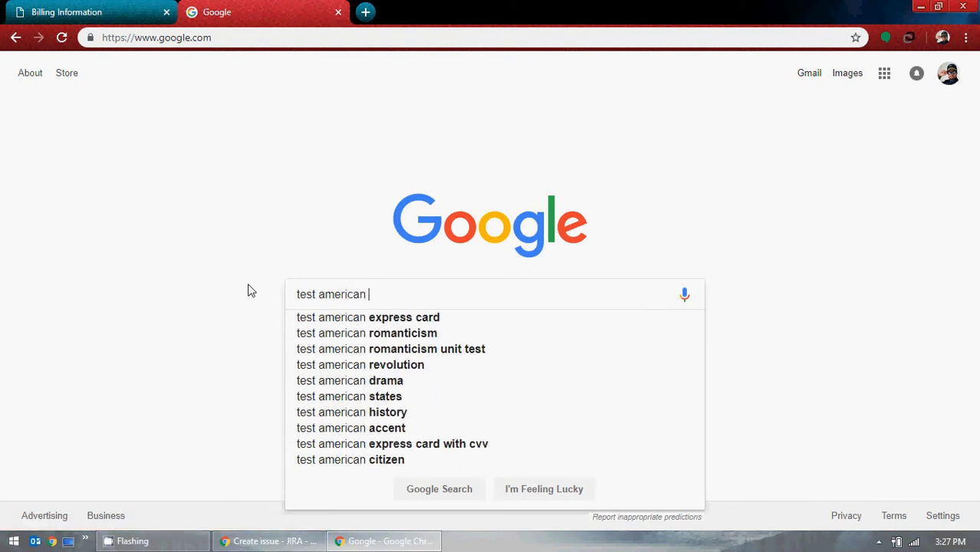
key("Down")
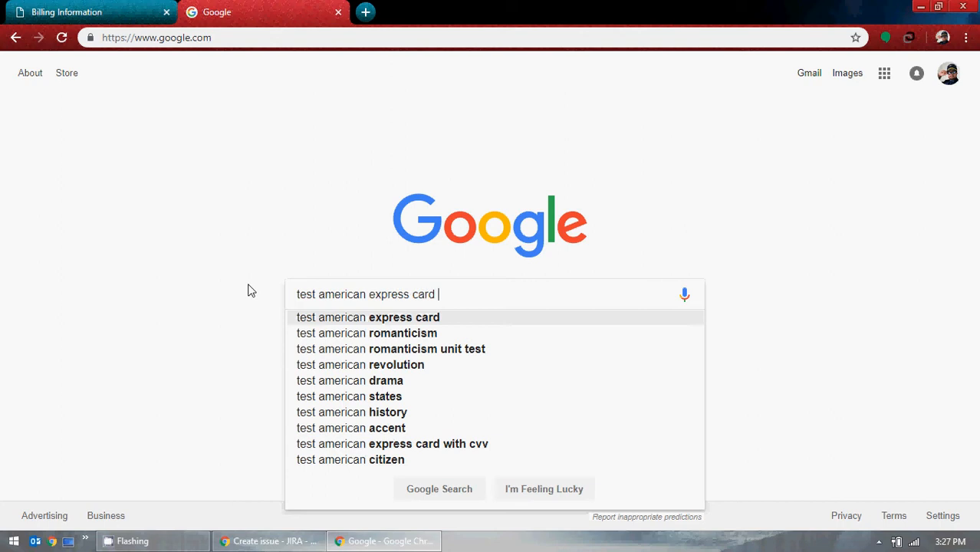
key("Return")
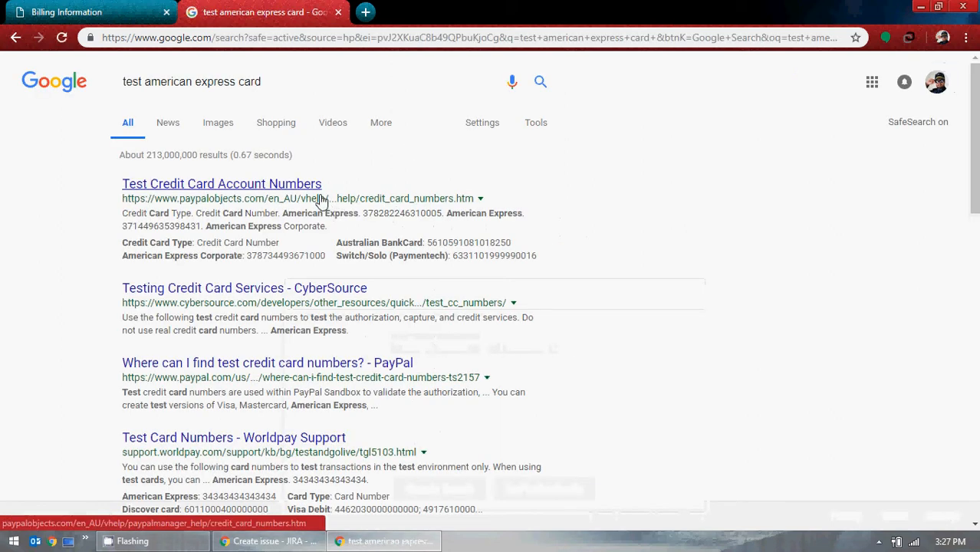
Copy the first American Express test number from the search results into the Card Number field of the Billing Information page
left_click_drag(365, 213, 443, 214)
key("ctrl+c")
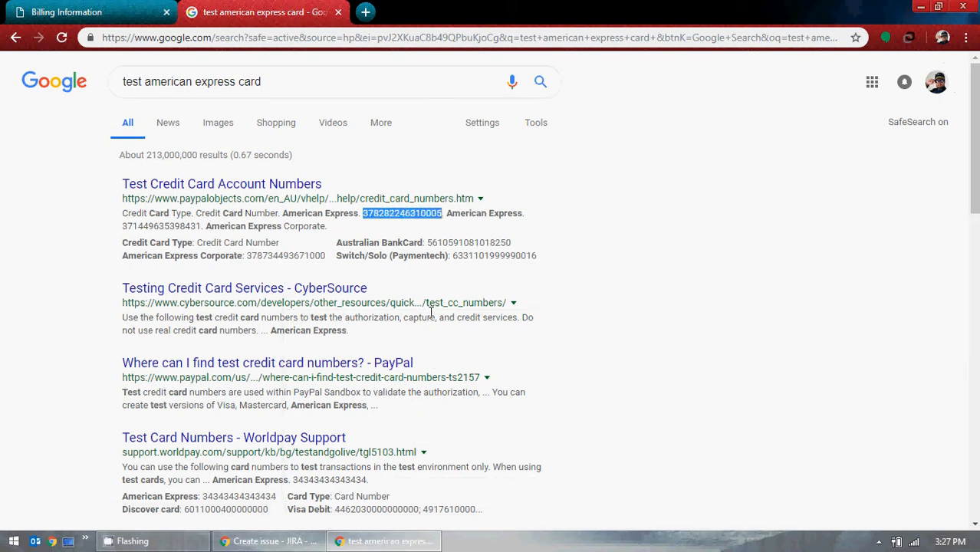
left_click(98, 12)
left_click(121, 343)
key("ctrl+v")
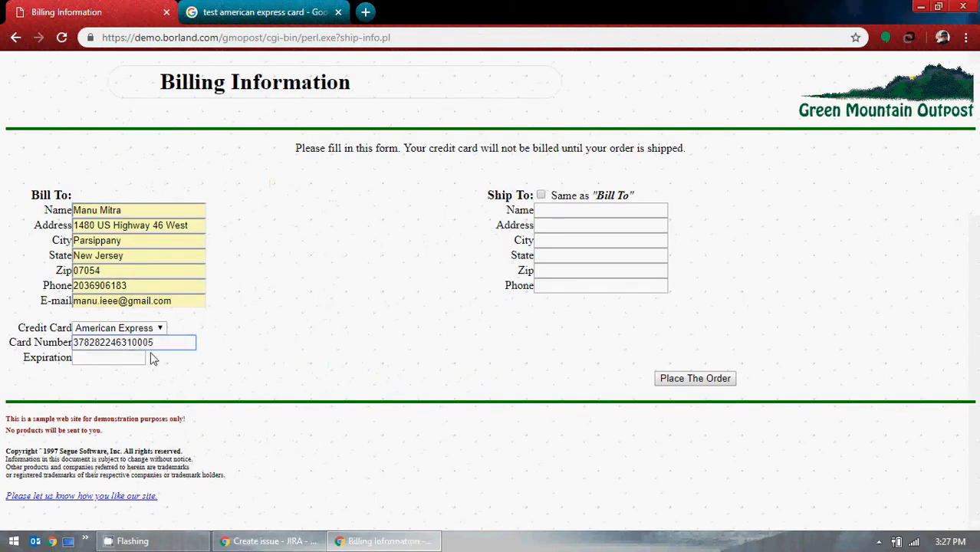
Set the card's expiration to 12/19 and make the Ship To details the same as Bill To
left_click(109, 356)
type("12/")
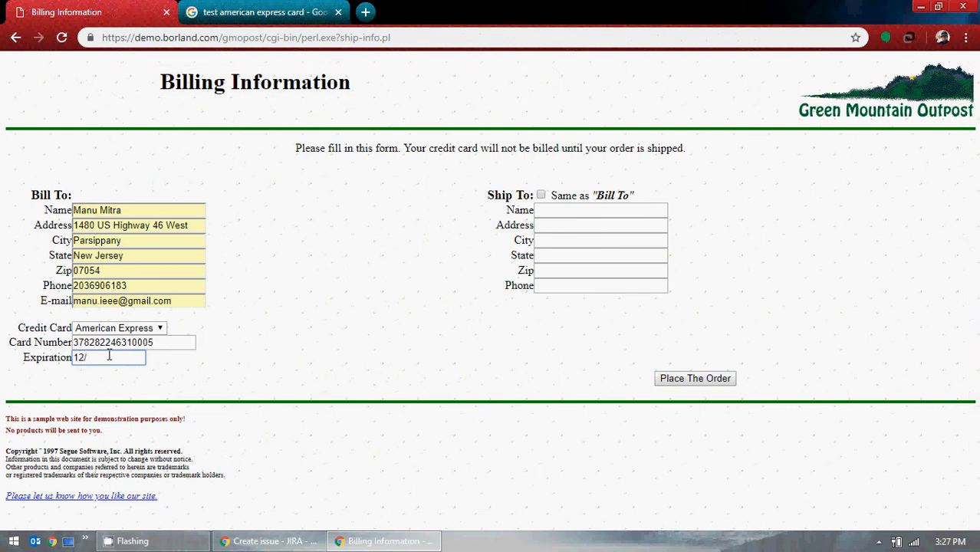
type("19")
left_click(542, 197)
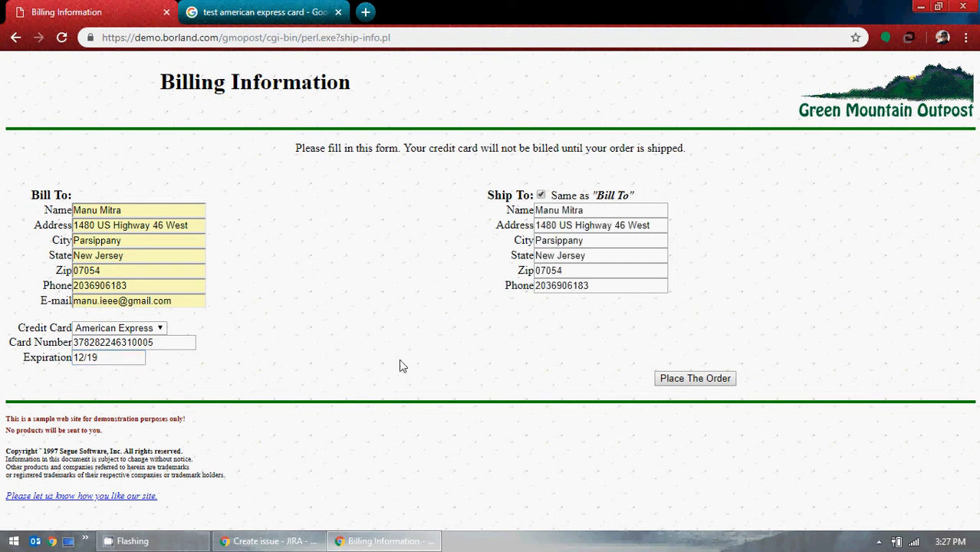
Switch to Jira and write "Fill all the information in the Billing Information Page and click on" after "Step 5:"
left_click(313, 542)
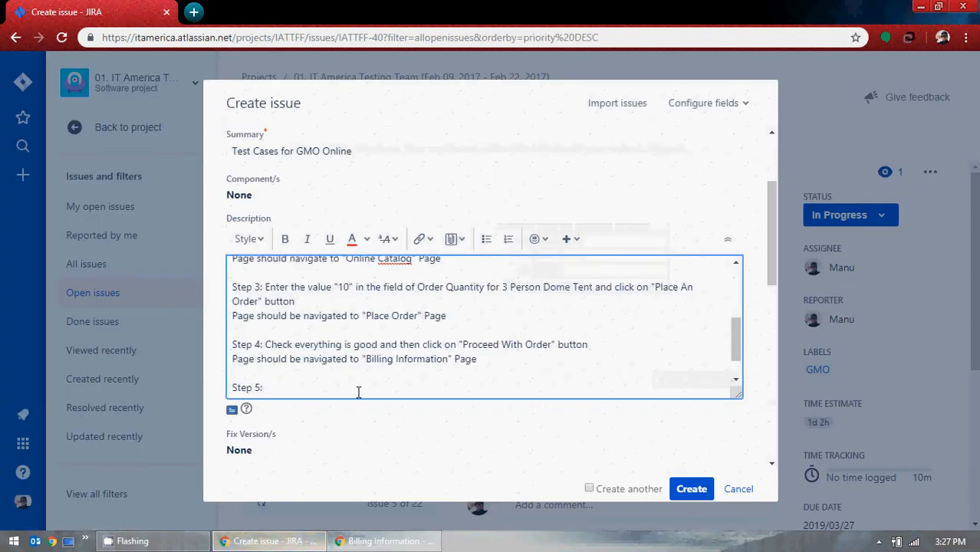
type("Fill all the in")
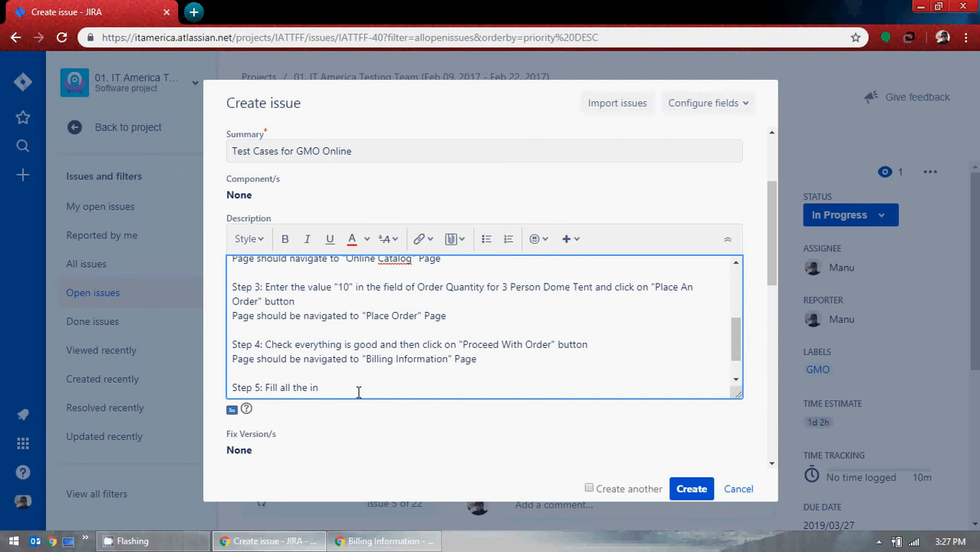
type("formation int")
key("BackSpace")
type("the Billing Informati")
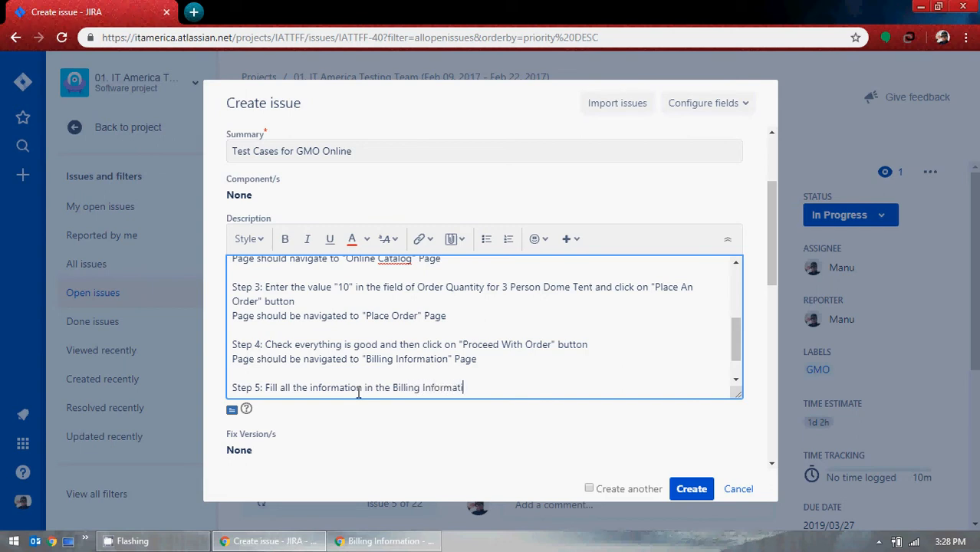
type("on Page and click on")
Check the order button's name on the Billing Information page, and append "Place the Order" to the Step 5 line in Jira
left_click(368, 542)
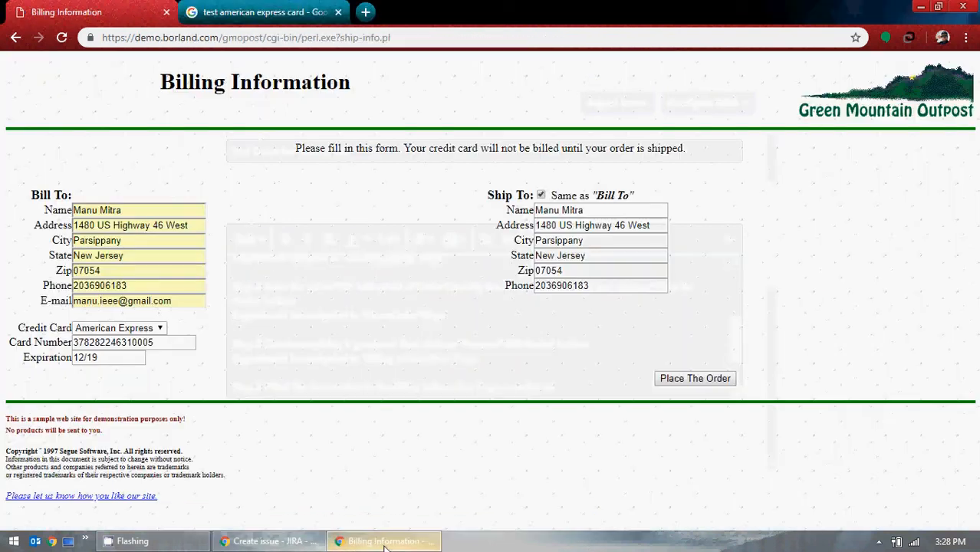
left_click(386, 545)
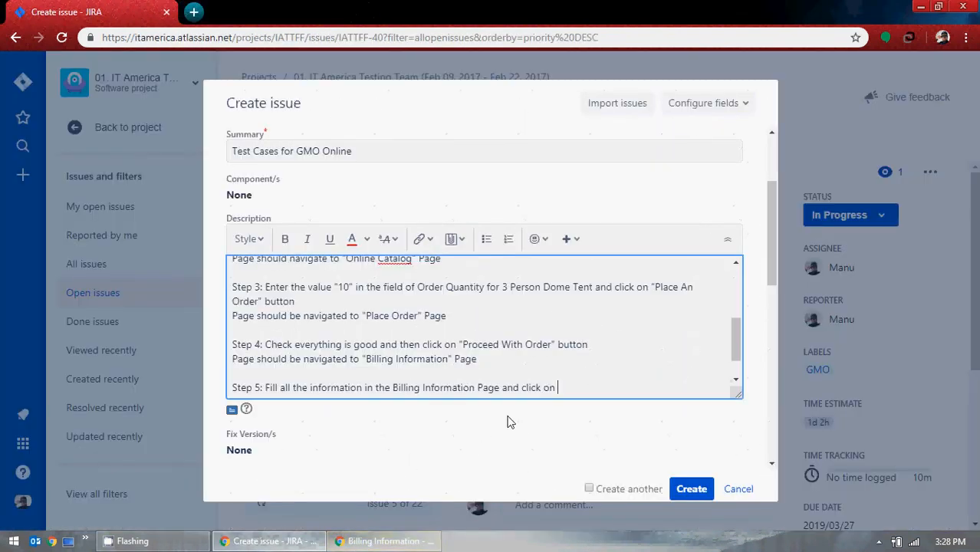
type("P")
type("lace the Order")
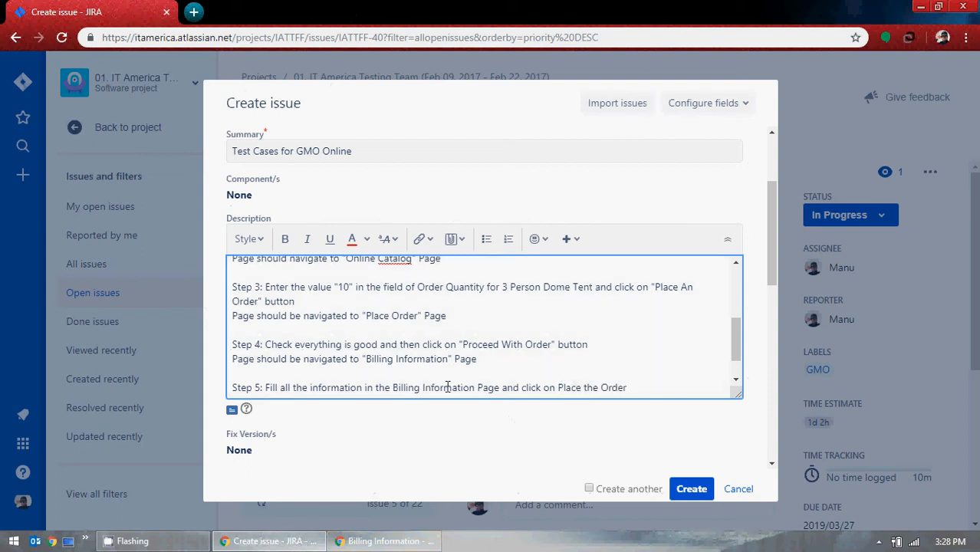
Recheck the button's wording on the store page, and change it in the Step 5 line to "Place The Order" within quotation marks
left_click(424, 543)
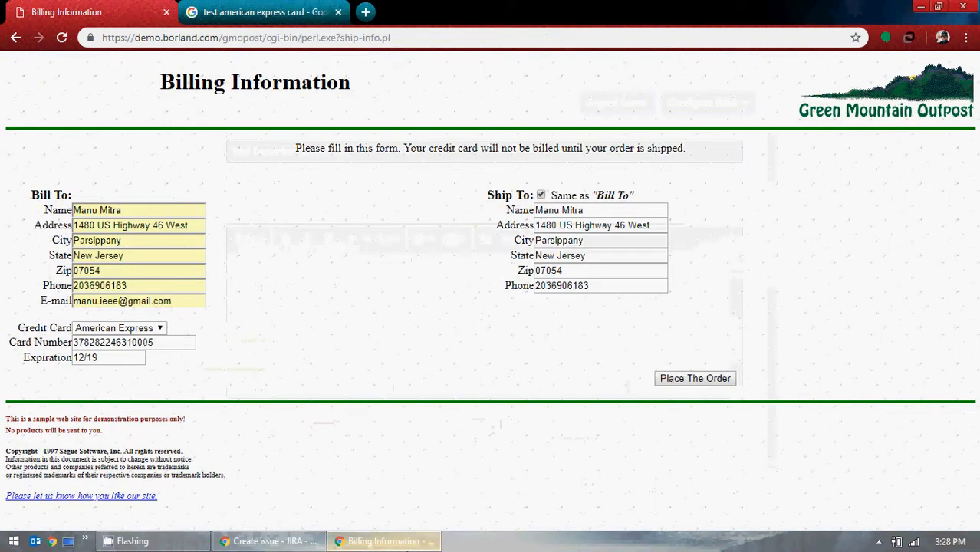
left_click(424, 541)
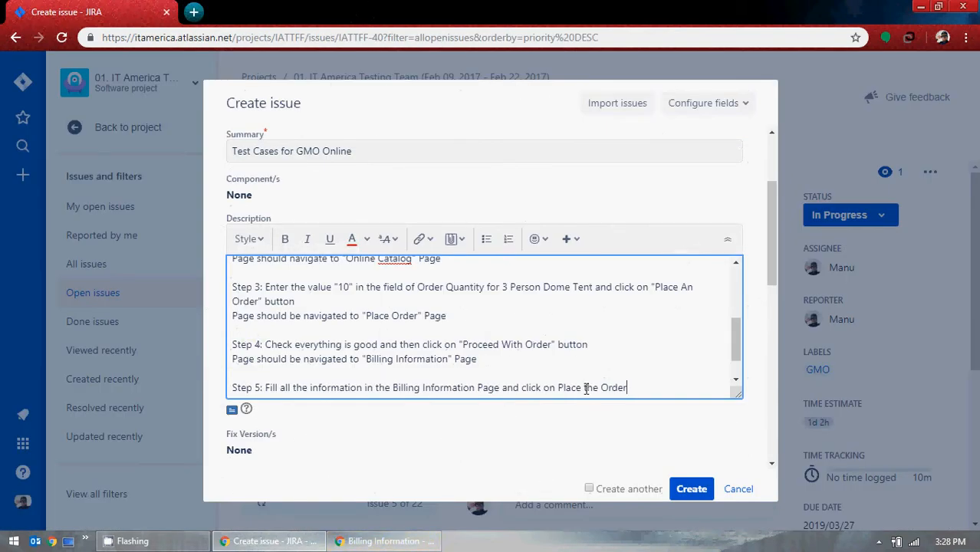
key("Delete")
type("T")
left_click(557, 389)
type("\"")
left_click(651, 389)
Write "Page should navigate" on a new line under Step 5, correcting the misspelled word with the spelling suggestion
key("Return")
type("Pa")
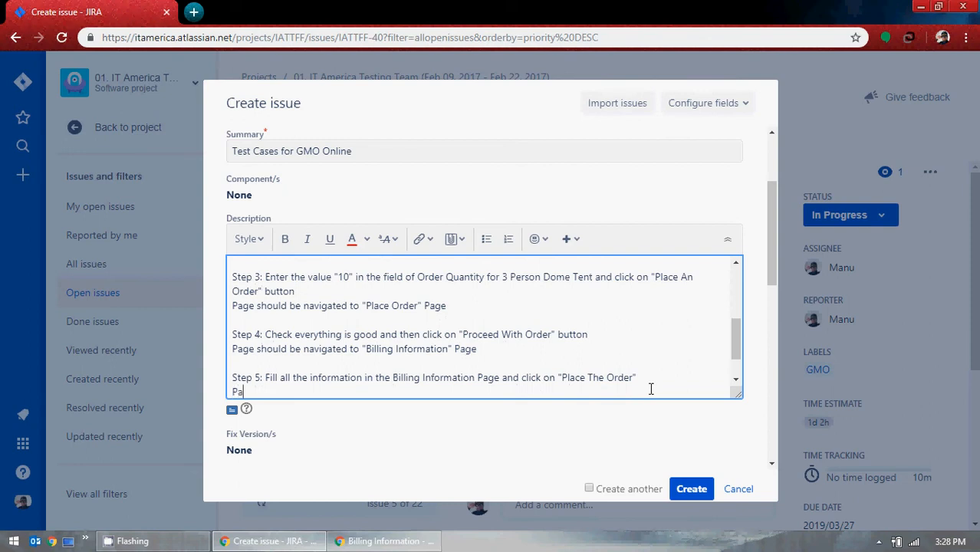
type("ge should naviate")
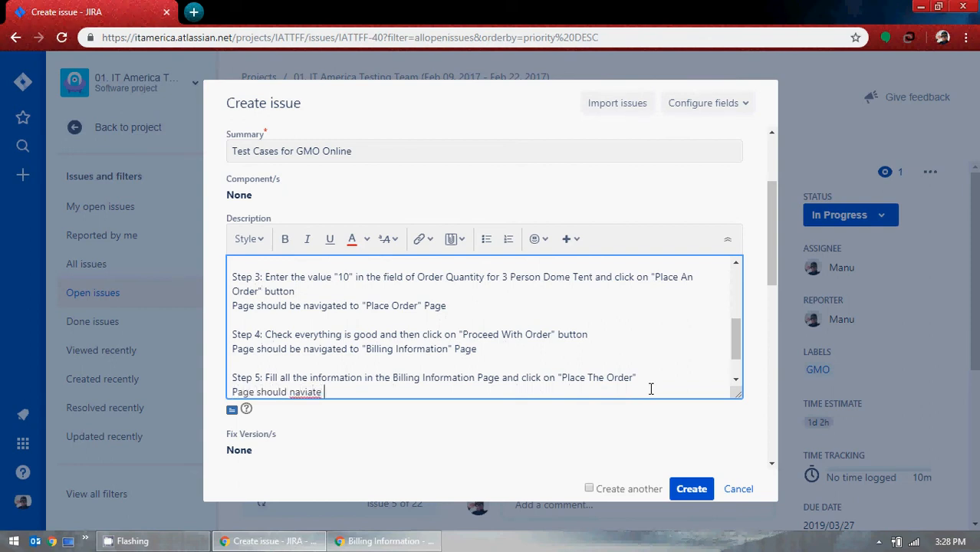
right_click(304, 392)
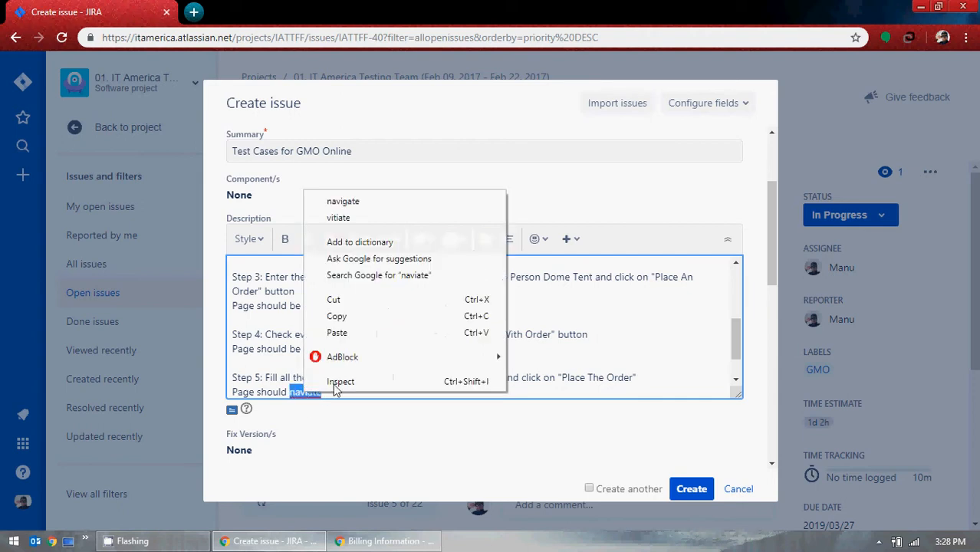
left_click(374, 207)
Place the order on the store page, dismiss the offer to save the card, and close the Google search tab
left_click(425, 541)
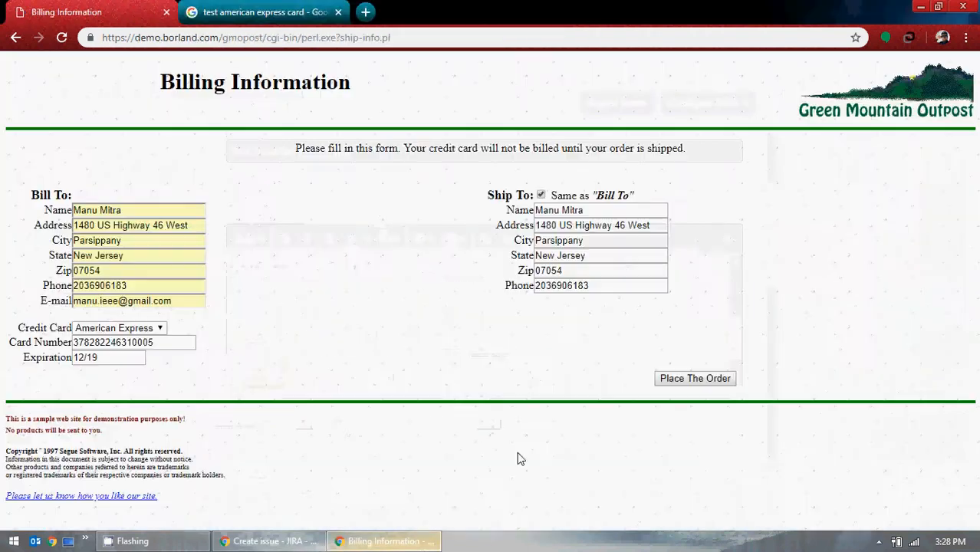
left_click(691, 379)
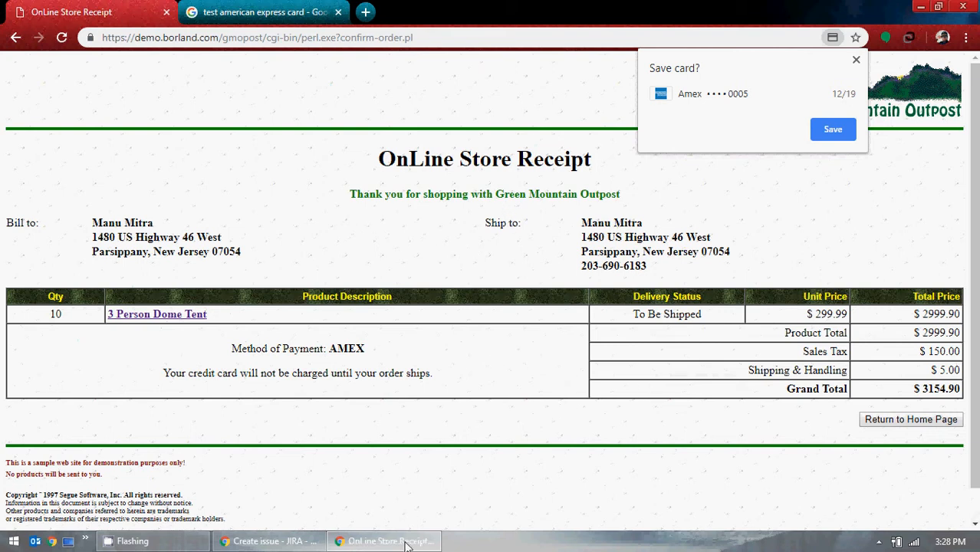
mouse_move(319, 540)
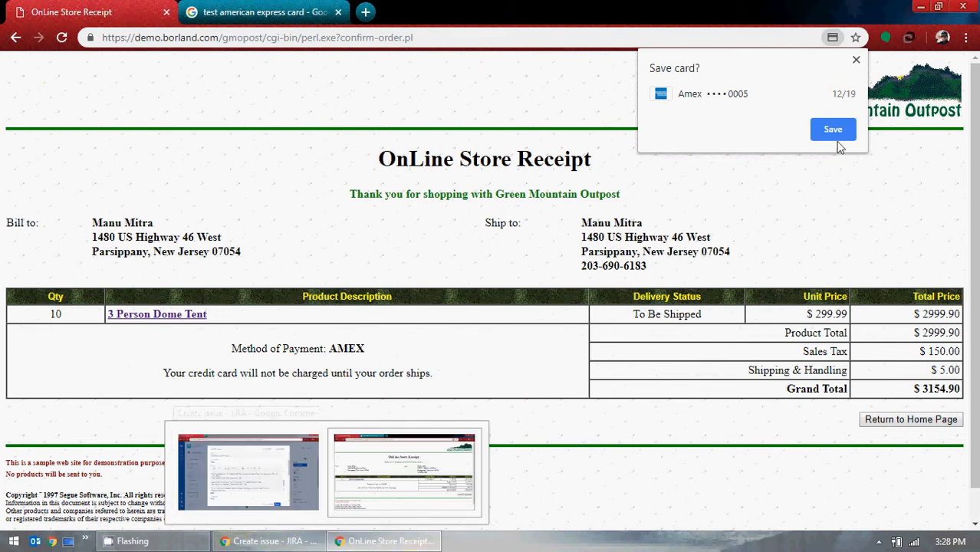
left_click(855, 60)
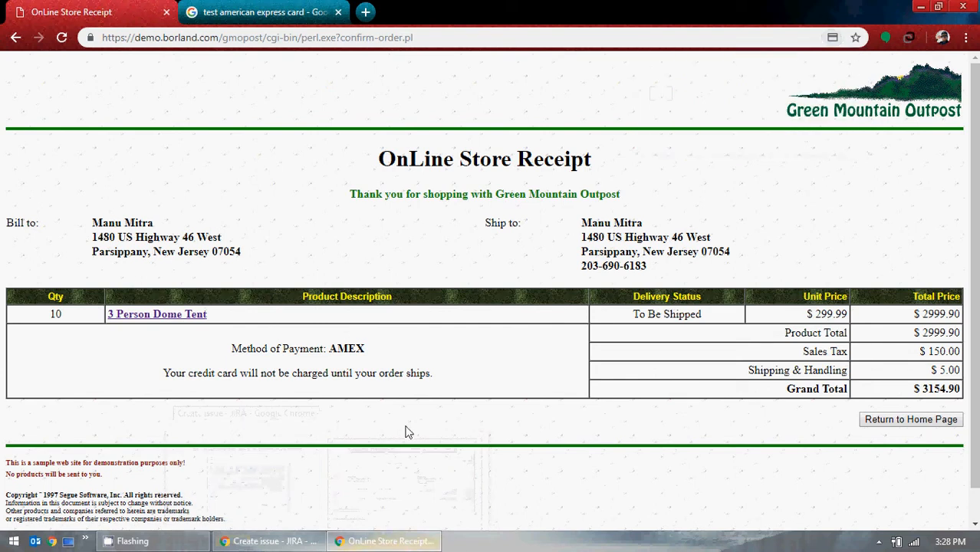
left_click(338, 12)
Return to Jira and complete the line under Step 5 with 'to "Online Store Receipt" Page'
left_click(307, 542)
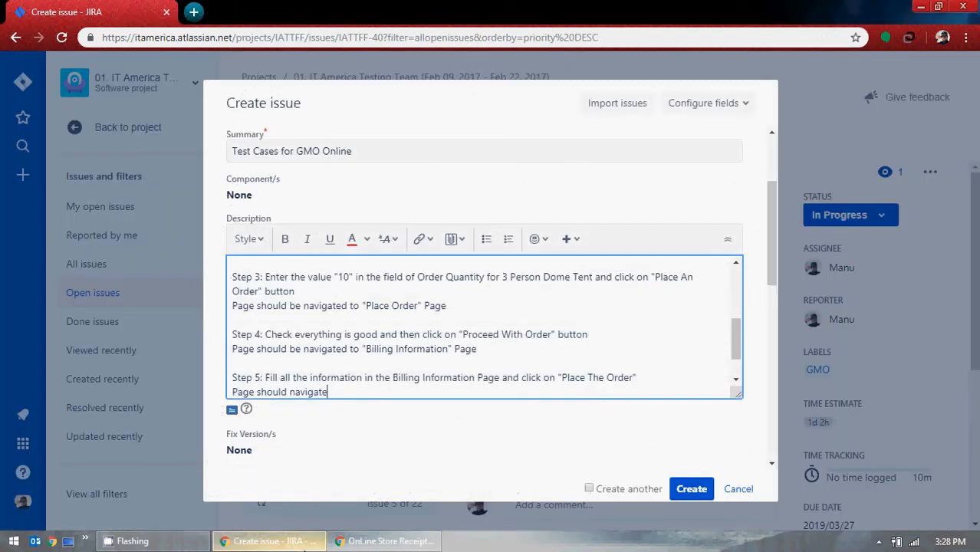
type("t")
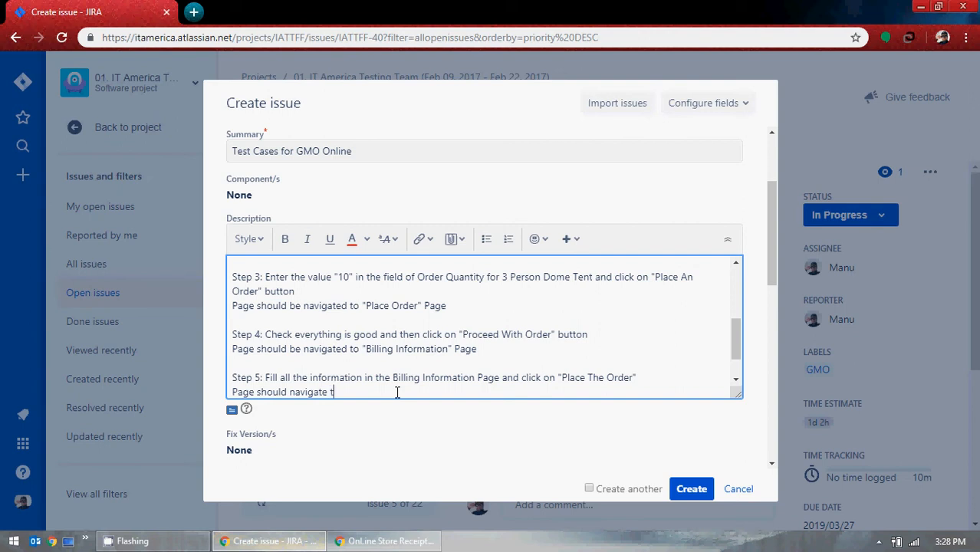
type("o \"Online Receipt")
left_click(381, 392)
type("Store")
left_click(441, 394)
type("Page")
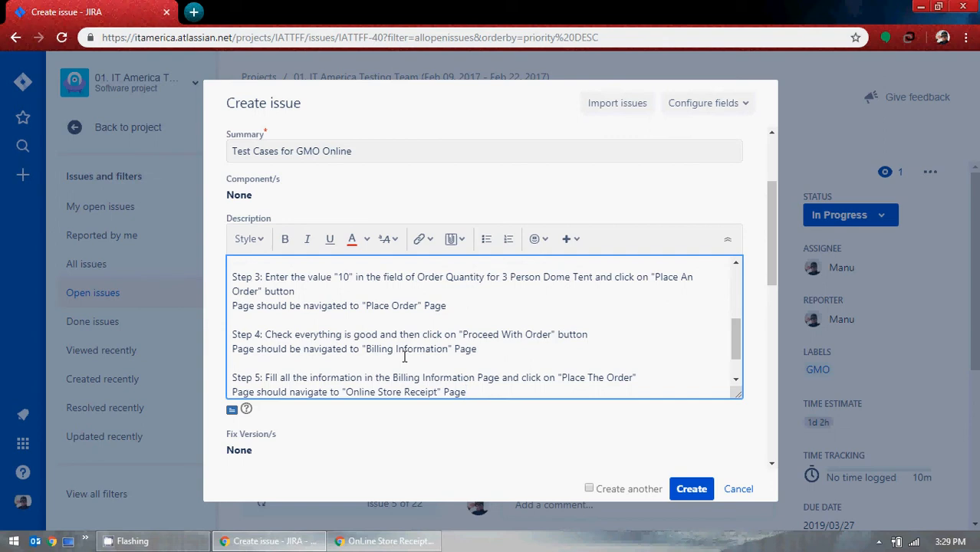
Review the written test steps in the description and create the Task issue
scroll(352, 335, "up", 5)
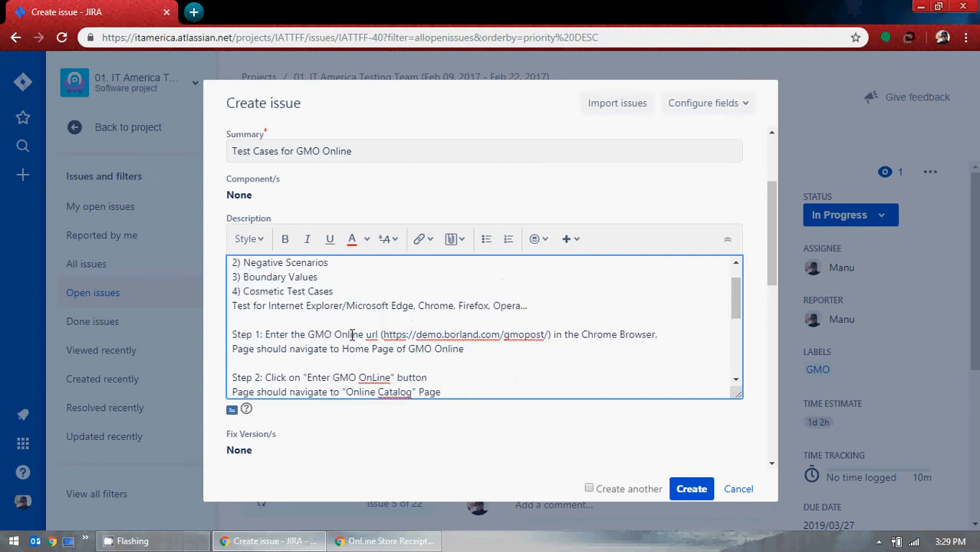
scroll(352, 335, "down", 5)
left_click(692, 488)
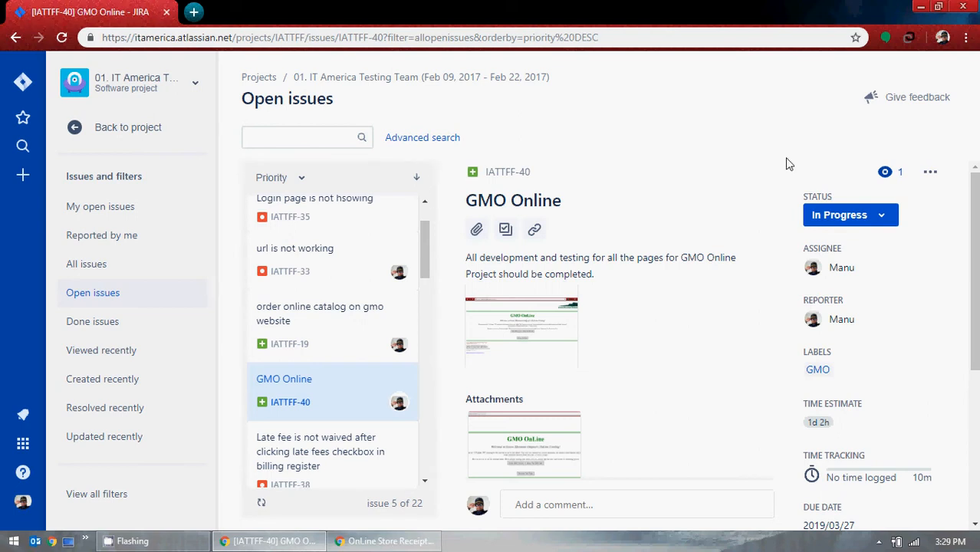
Refresh the open issues list and compare the issue count before and after
double_click(395, 503)
left_click_drag(397, 503, 422, 503)
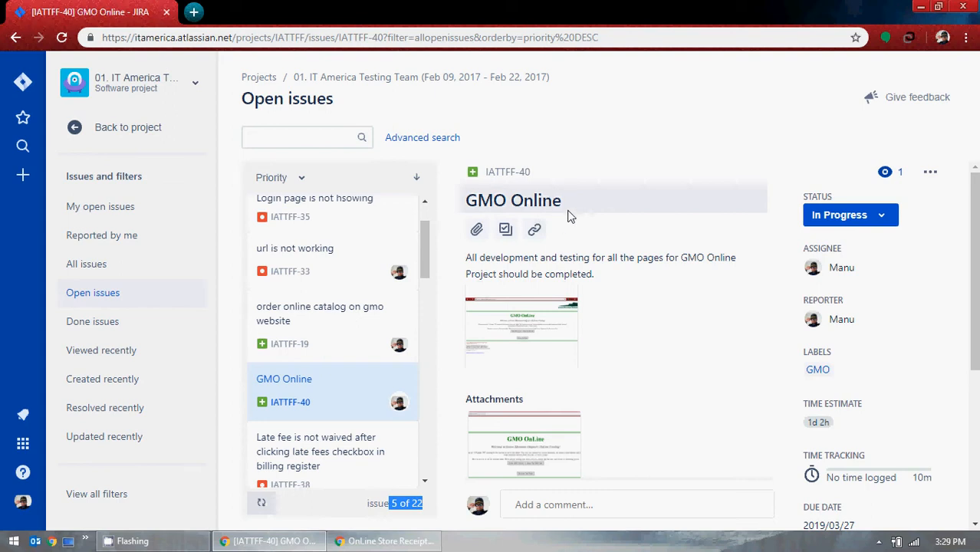
left_click(263, 504)
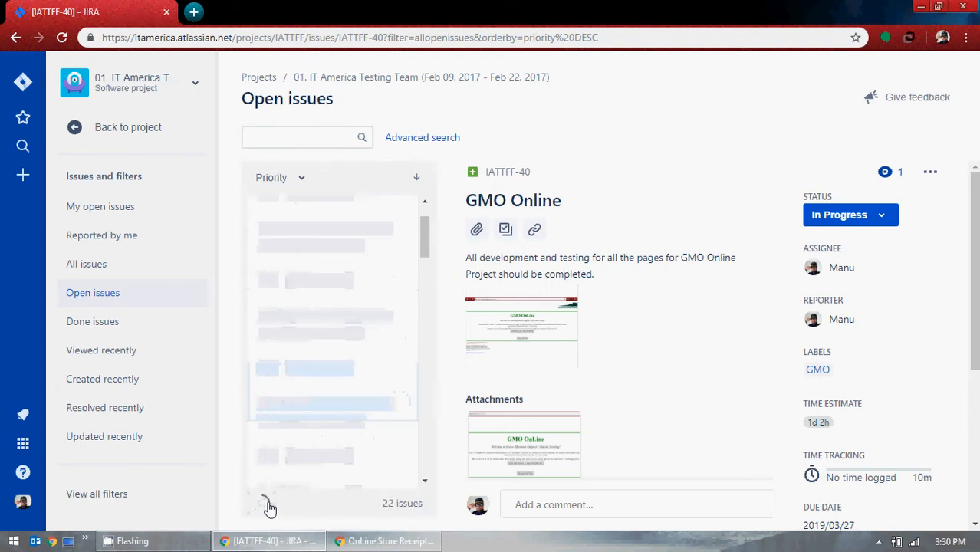
double_click(417, 503)
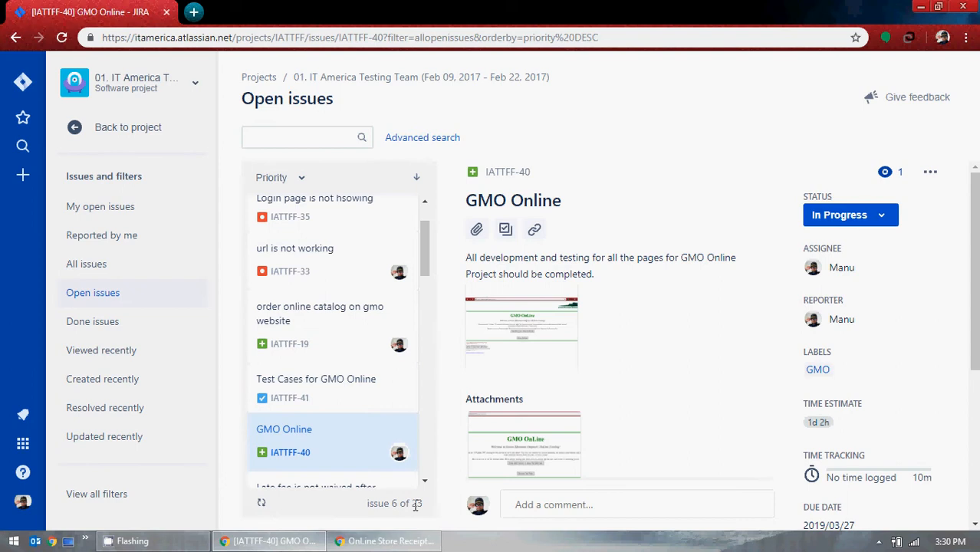
Find the "Test Cases for GMO Online" issue in the list, open it and review its description
scroll(381, 430, "up", 1)
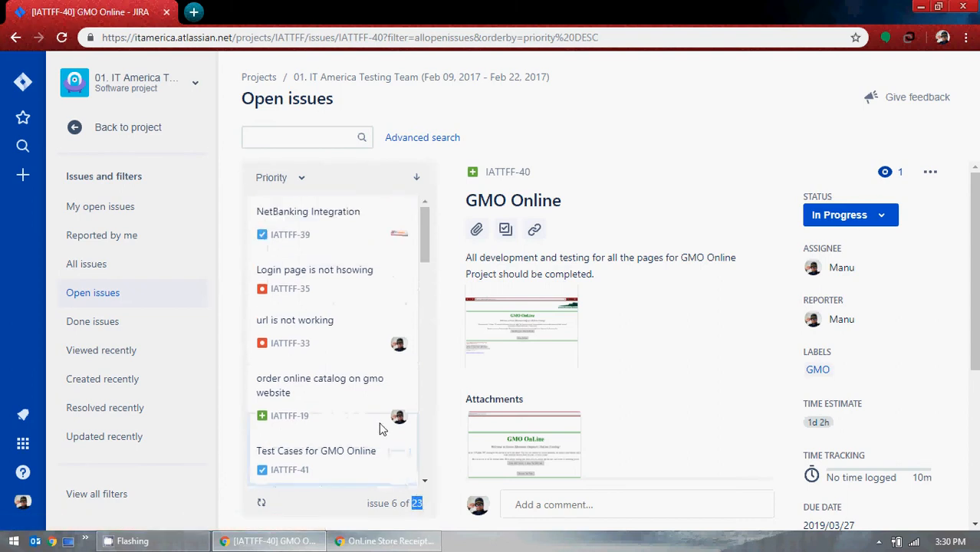
scroll(381, 430, "down", 1)
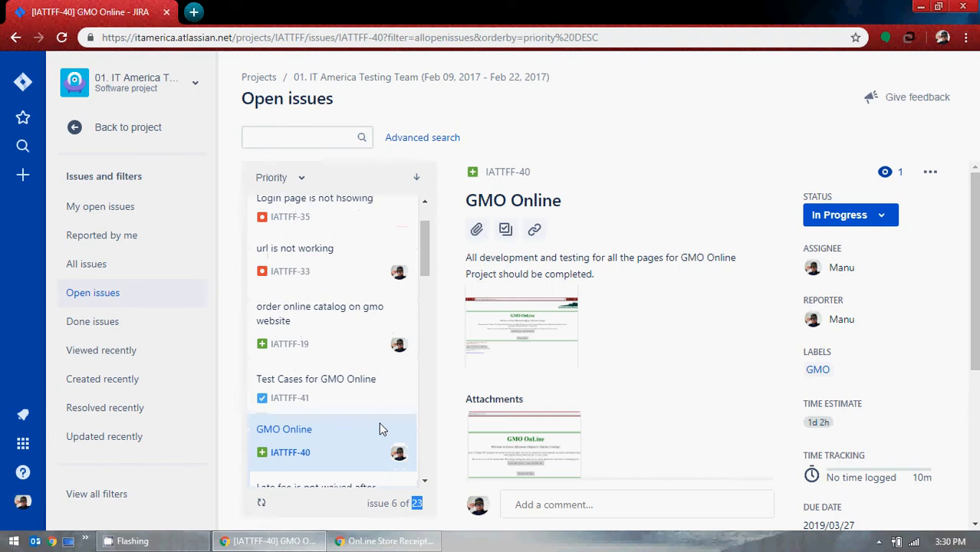
left_click(371, 383)
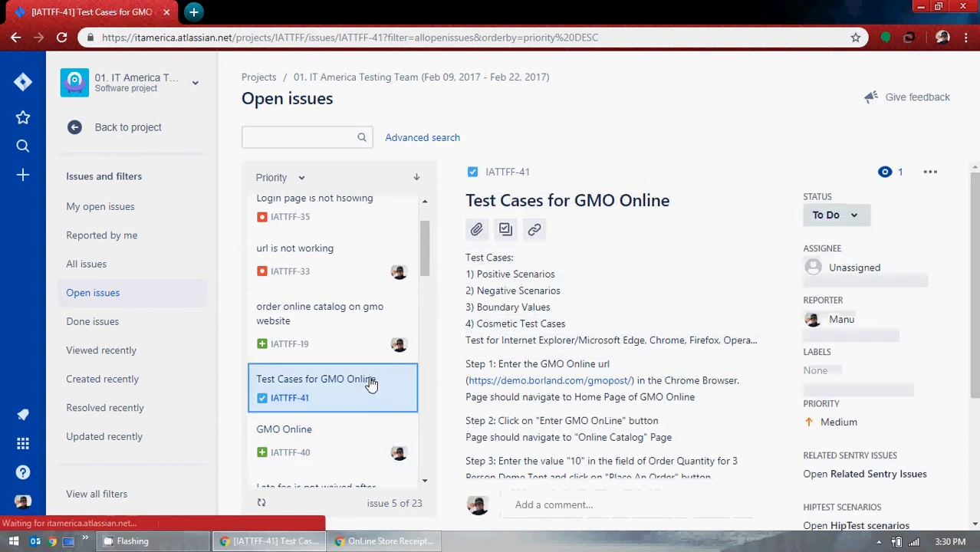
scroll(727, 384, "down", 1)
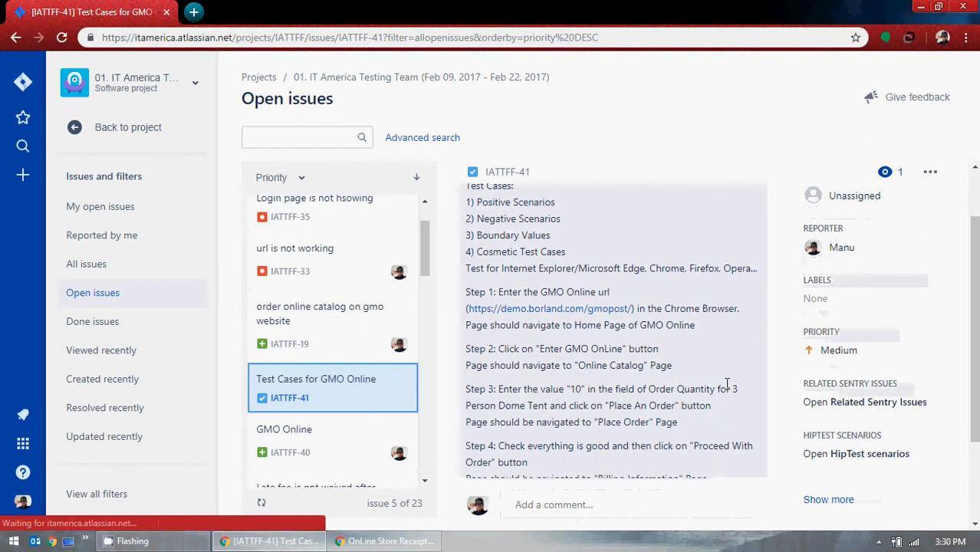
scroll(727, 384, "up", 1)
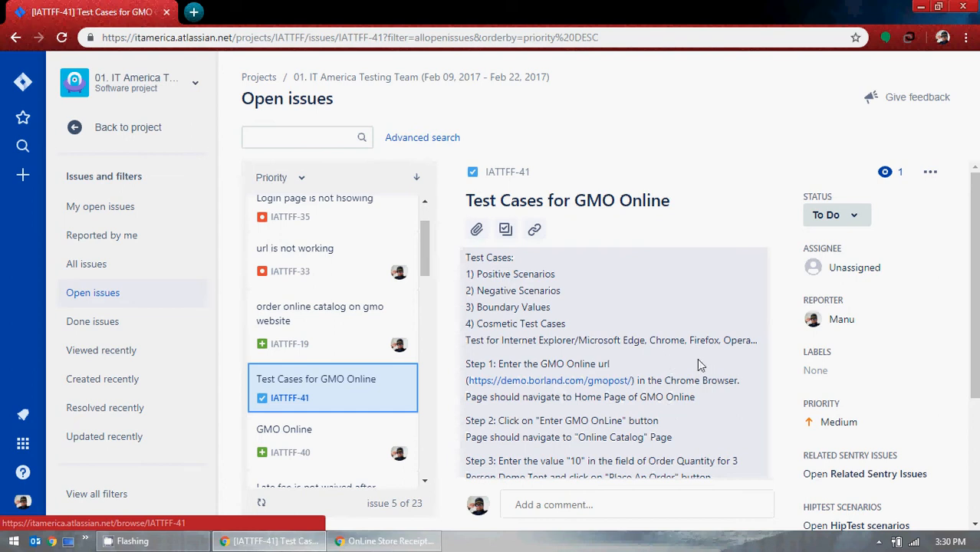
Review the test case list in the issue description and set the issue's status to In Progress
scroll(651, 306, "down", 2)
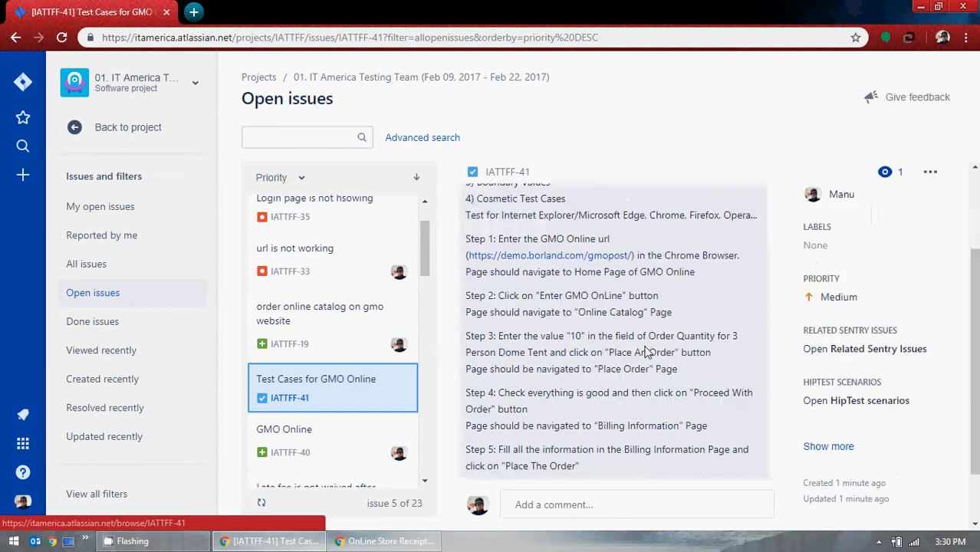
scroll(674, 338, "up", 3)
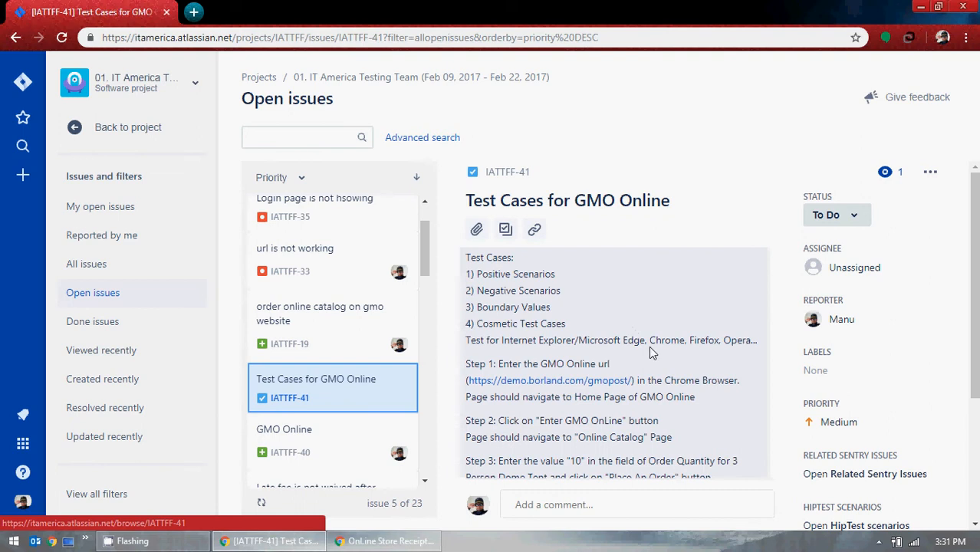
scroll(649, 346, "down", 1)
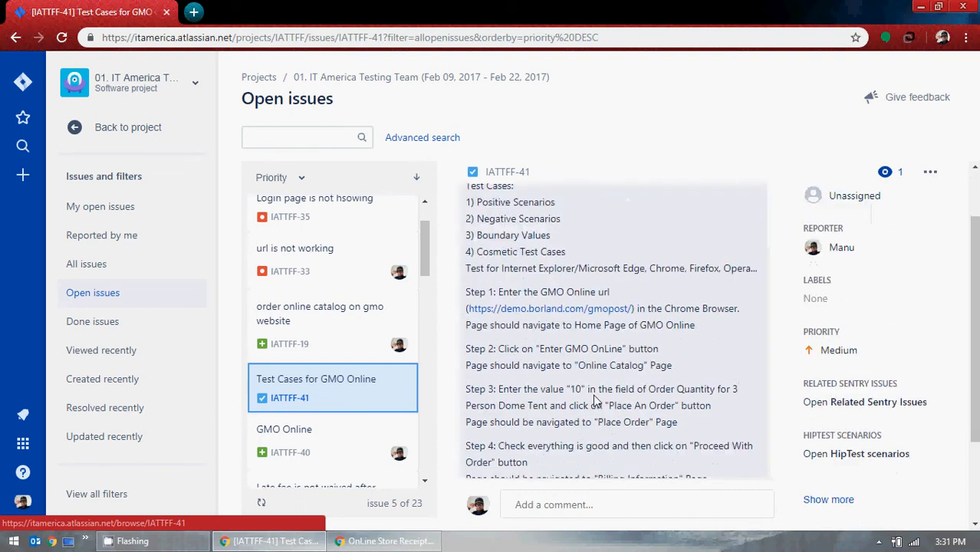
scroll(593, 400, "up", 1)
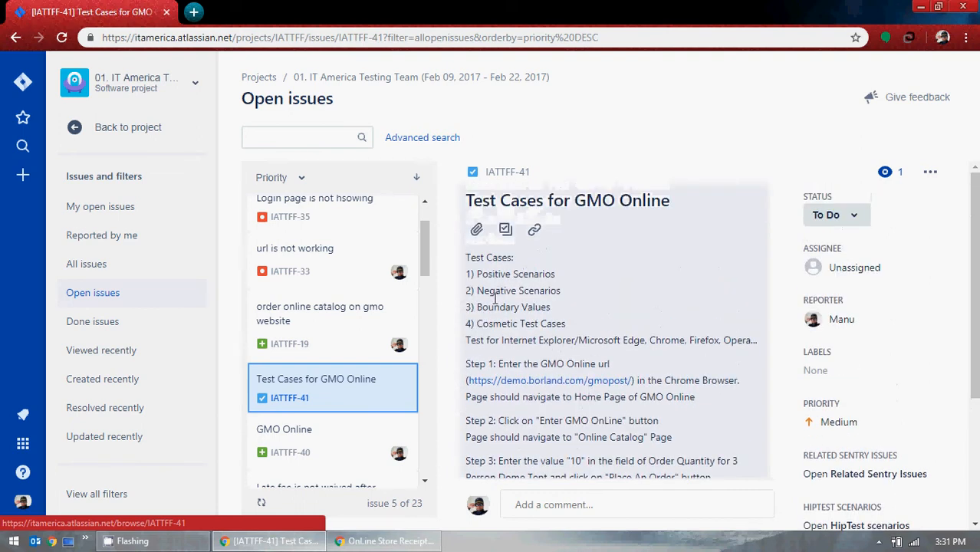
left_click_drag(466, 274, 571, 323)
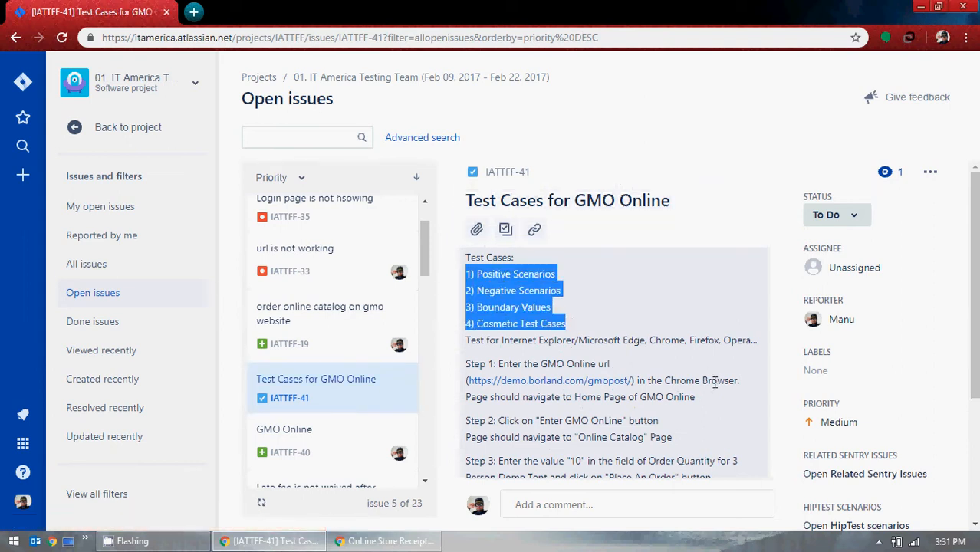
left_click(854, 217)
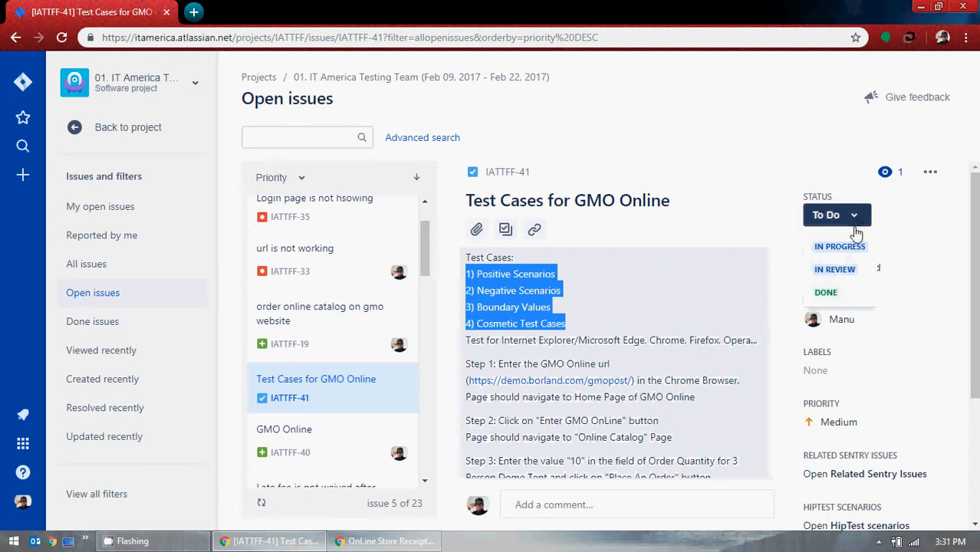
left_click(850, 247)
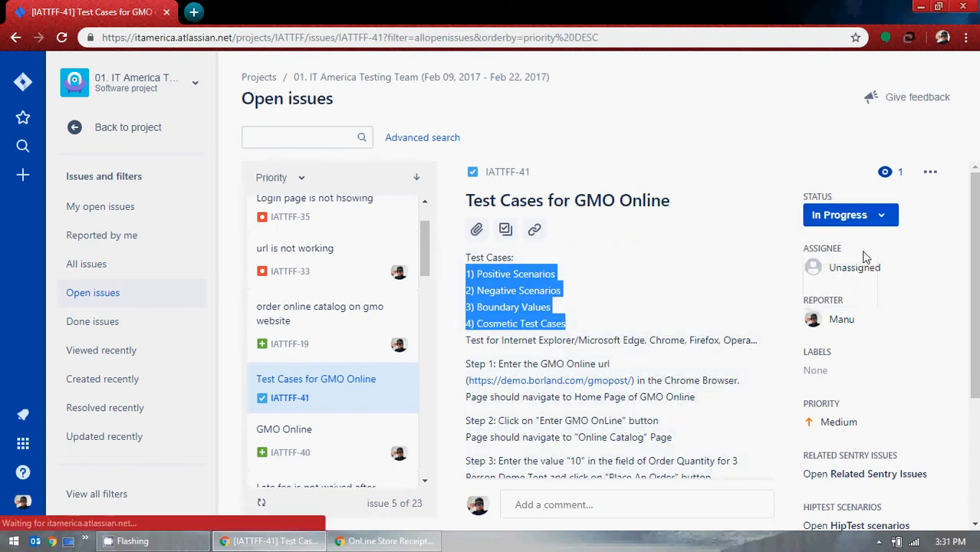
Open the description of the "Test Cases for GMO Online" issue for editing
left_click(851, 268)
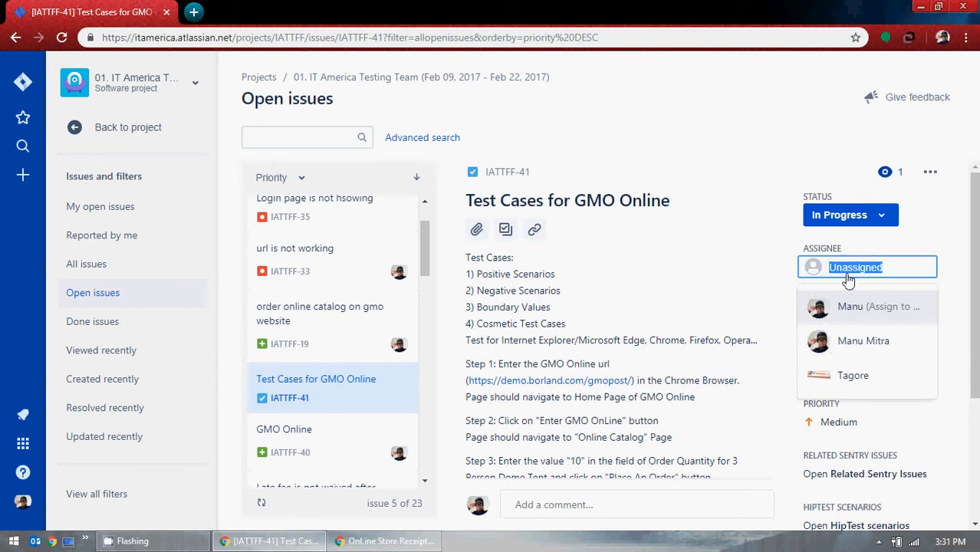
left_click(760, 216)
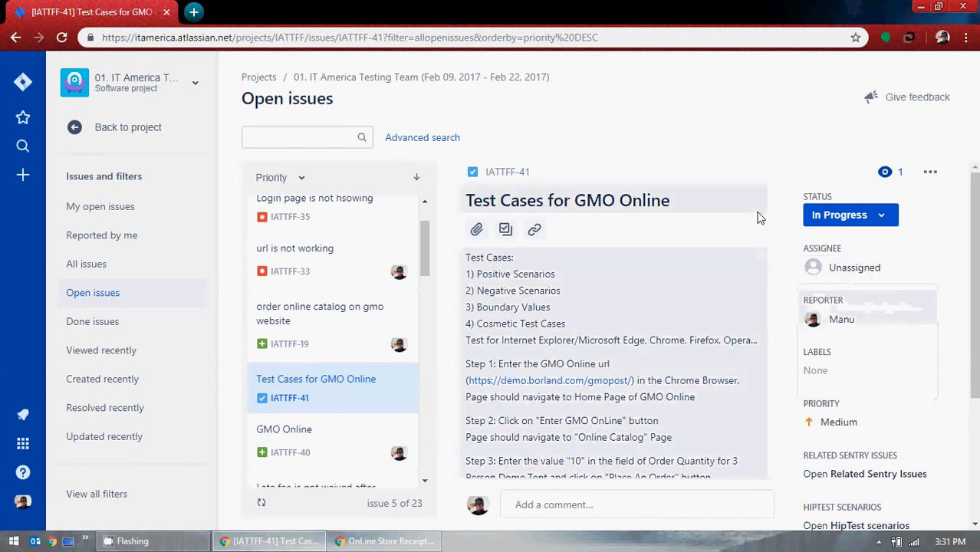
left_click(757, 218)
left_click(739, 274)
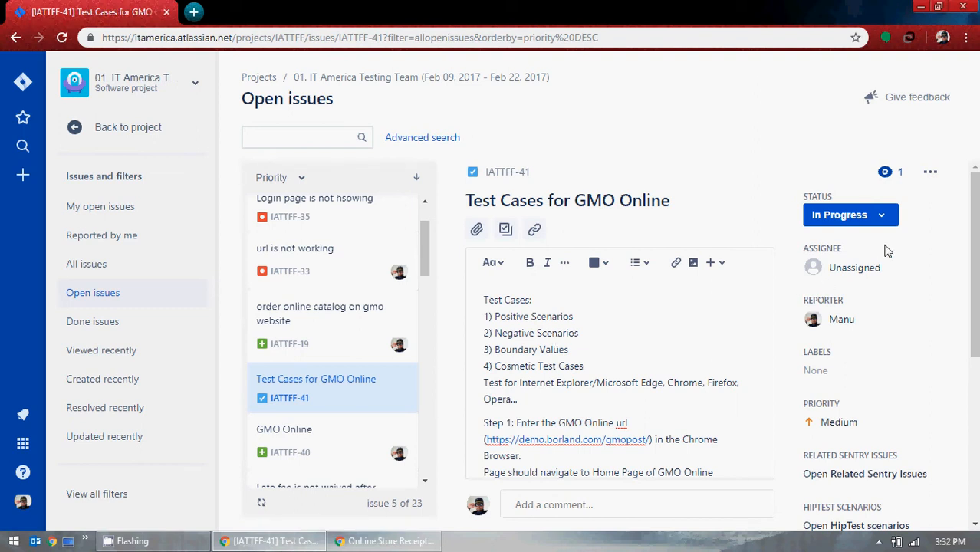
Assign the issue to the signed-in user and set its status to In Review
left_click(913, 268)
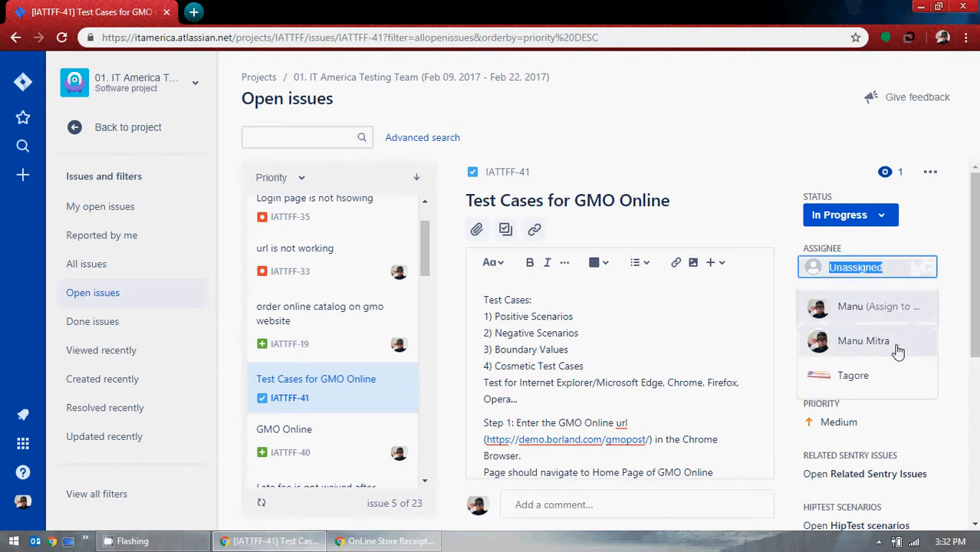
left_click(898, 310)
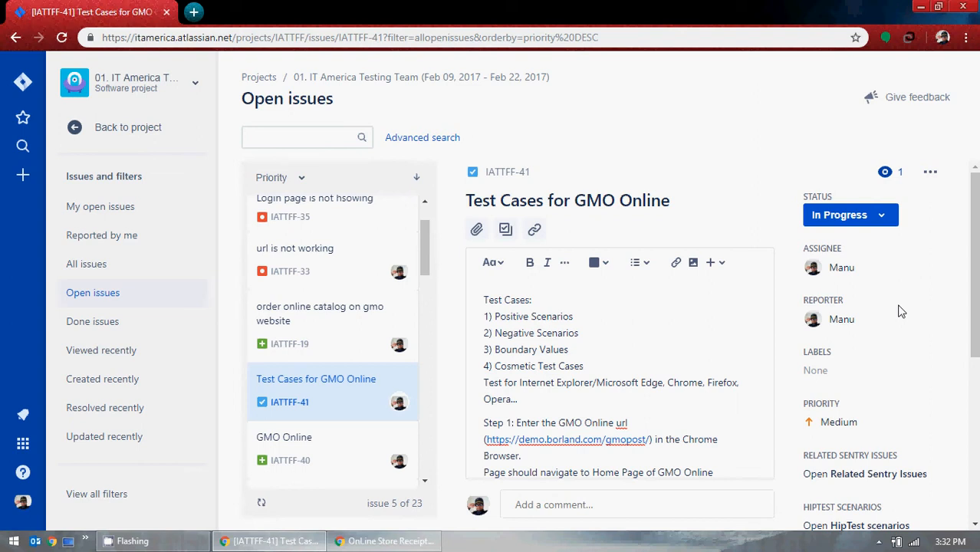
left_click(884, 216)
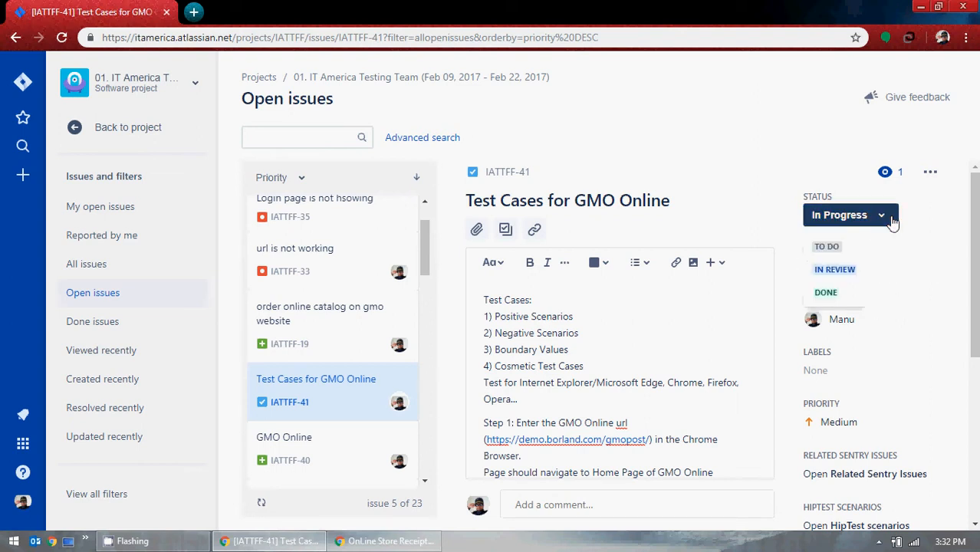
left_click(835, 270)
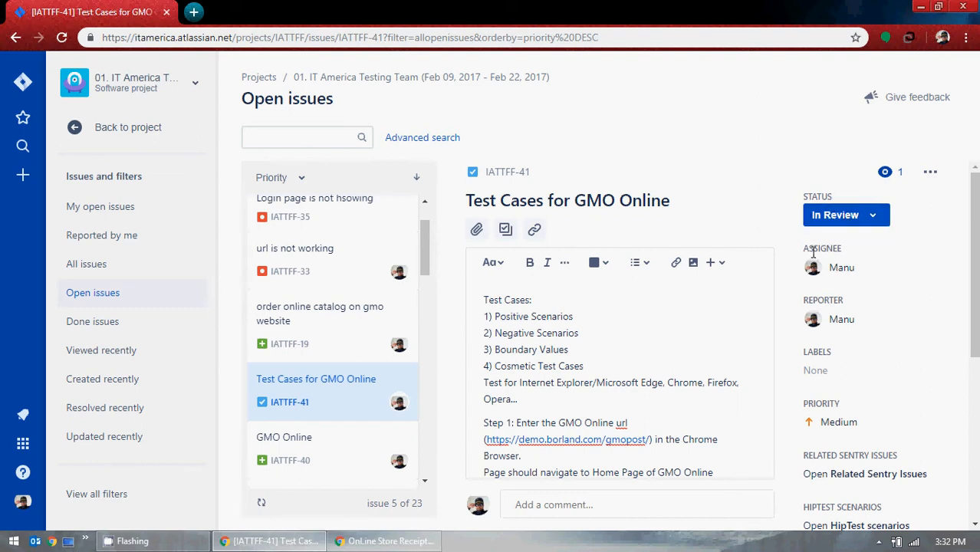
left_click(875, 215)
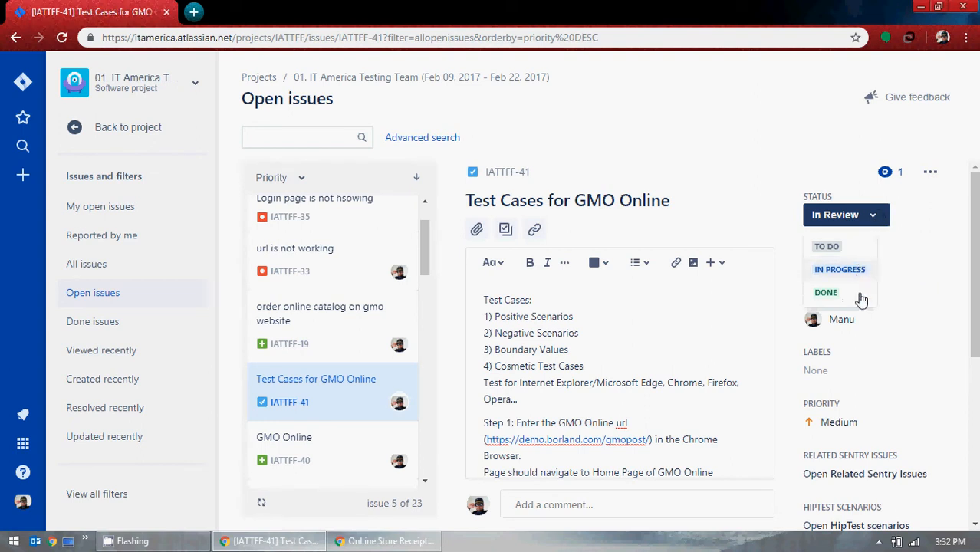
left_click(936, 217)
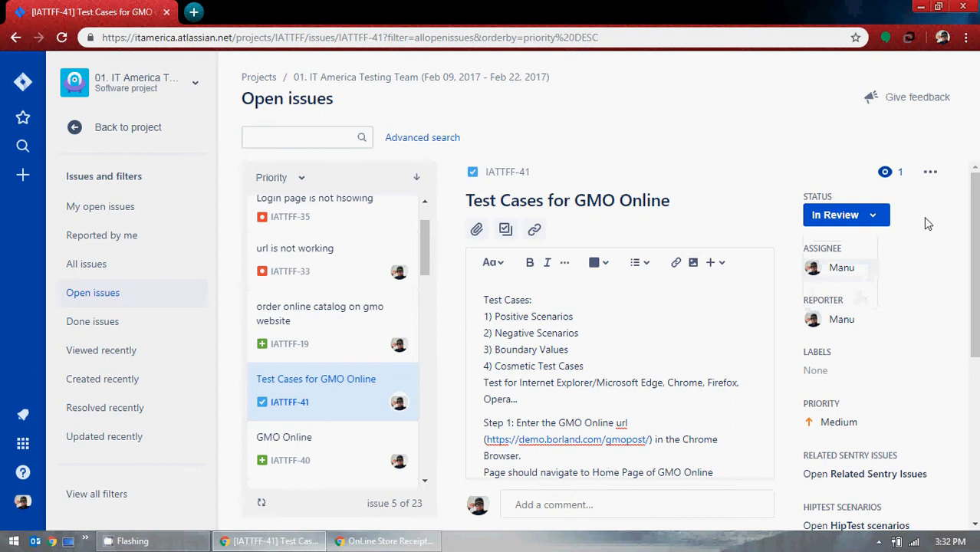
left_click(880, 222)
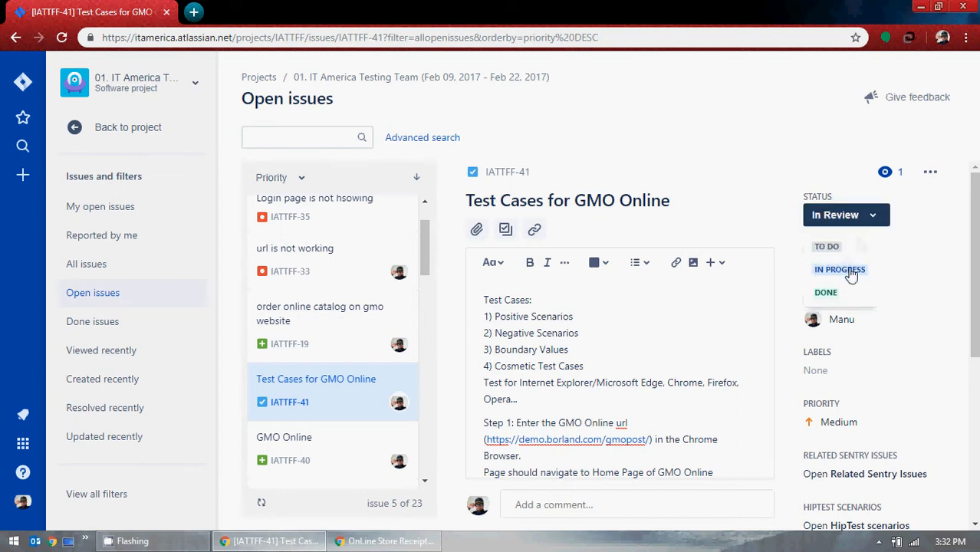
left_click(933, 217)
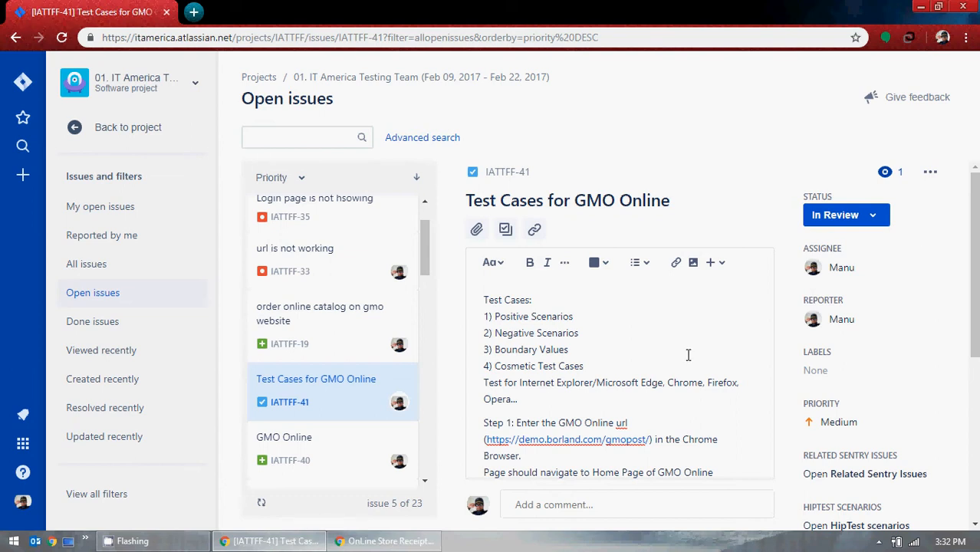
Check the browsers named in the description against the browser shortcuts on the desktop, and return to the issue
scroll(688, 355, "down", 1)
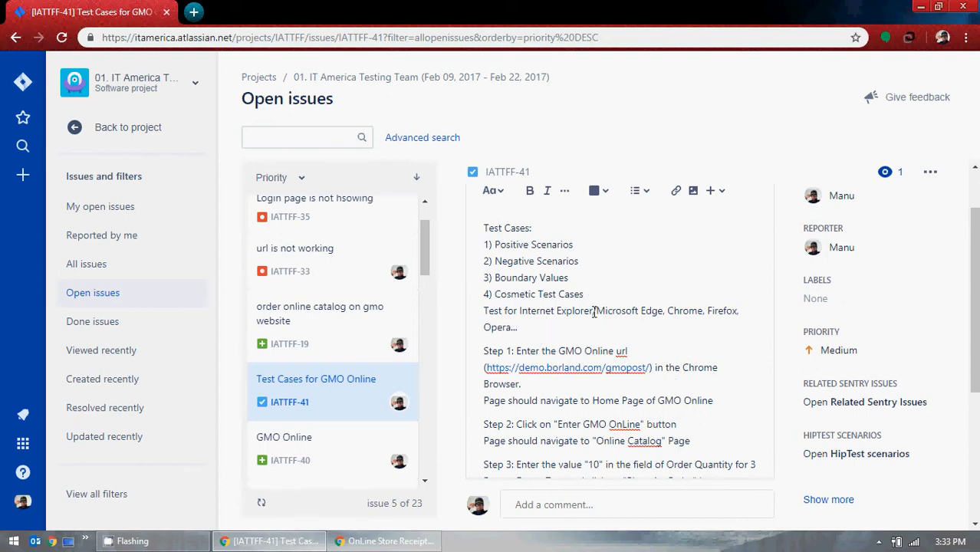
left_click_drag(597, 310, 665, 311)
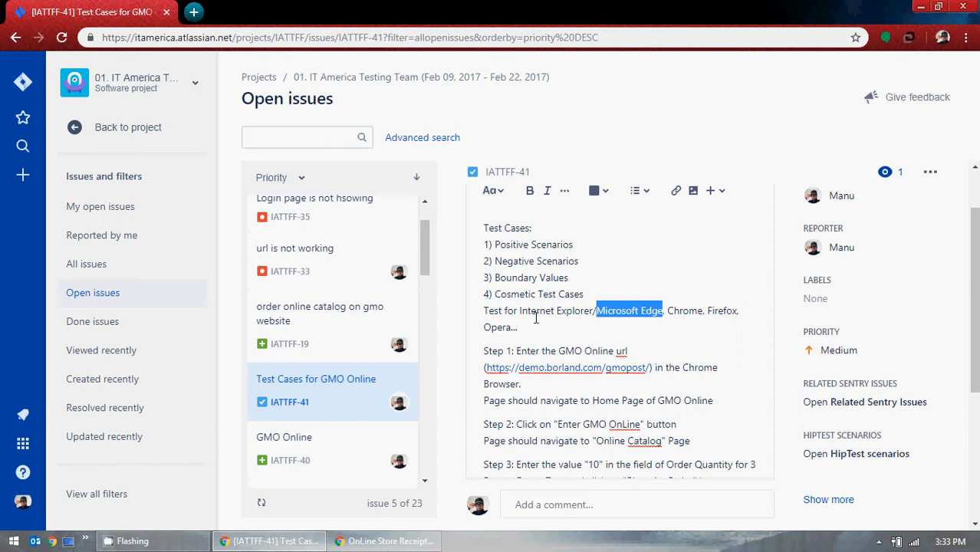
left_click_drag(520, 311, 594, 313)
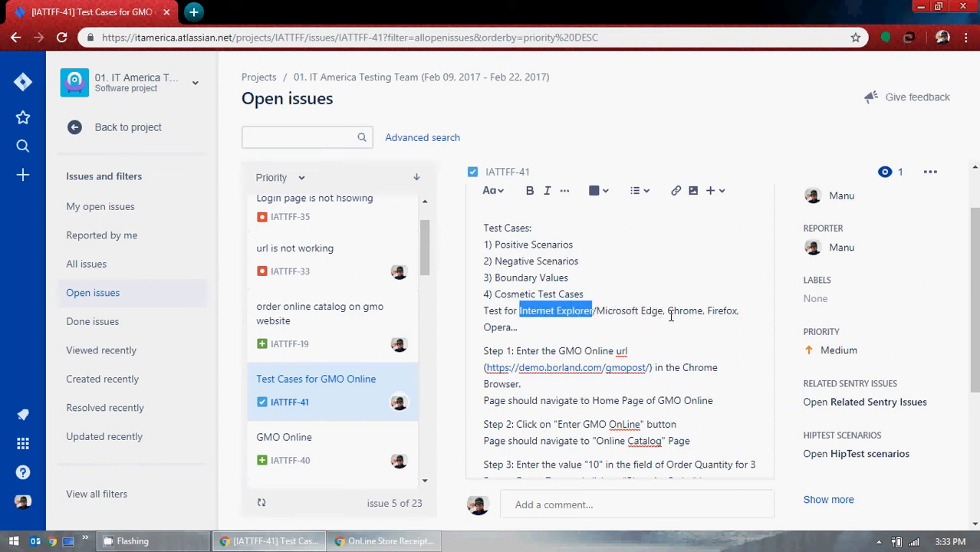
left_click_drag(704, 310, 726, 312)
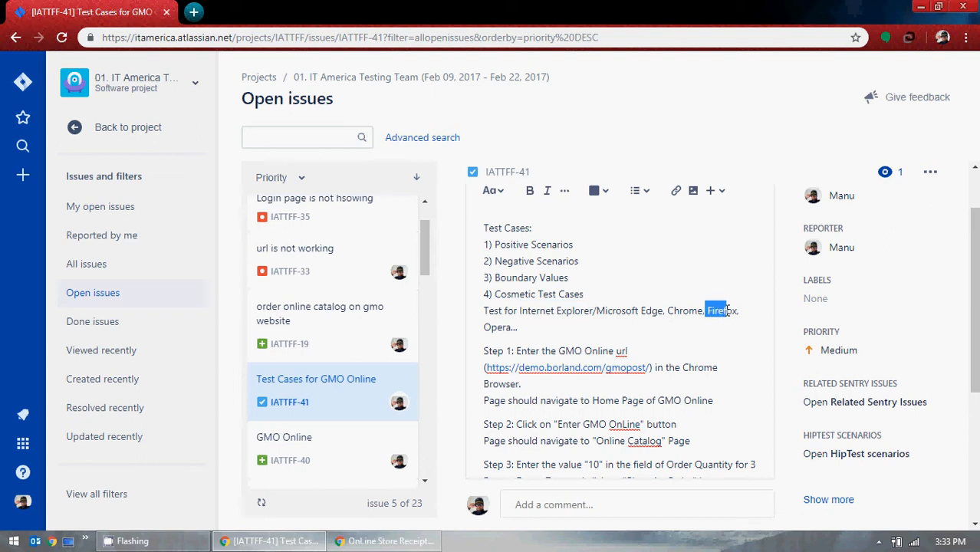
left_click(921, 6)
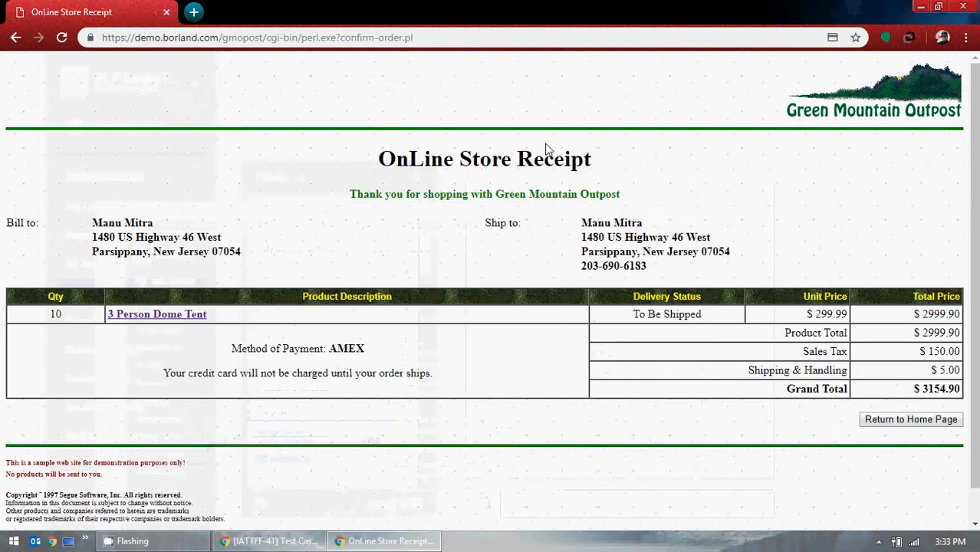
left_click(921, 6)
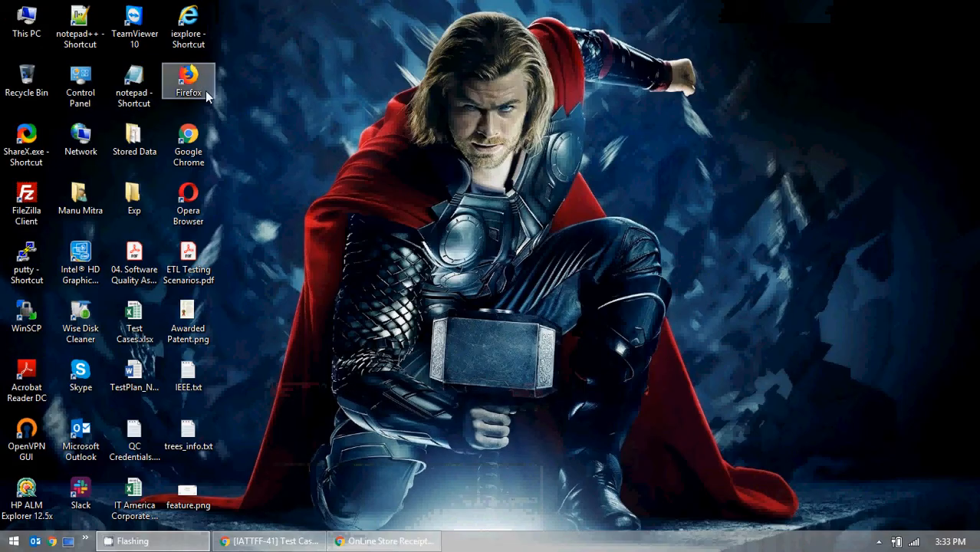
left_click(291, 541)
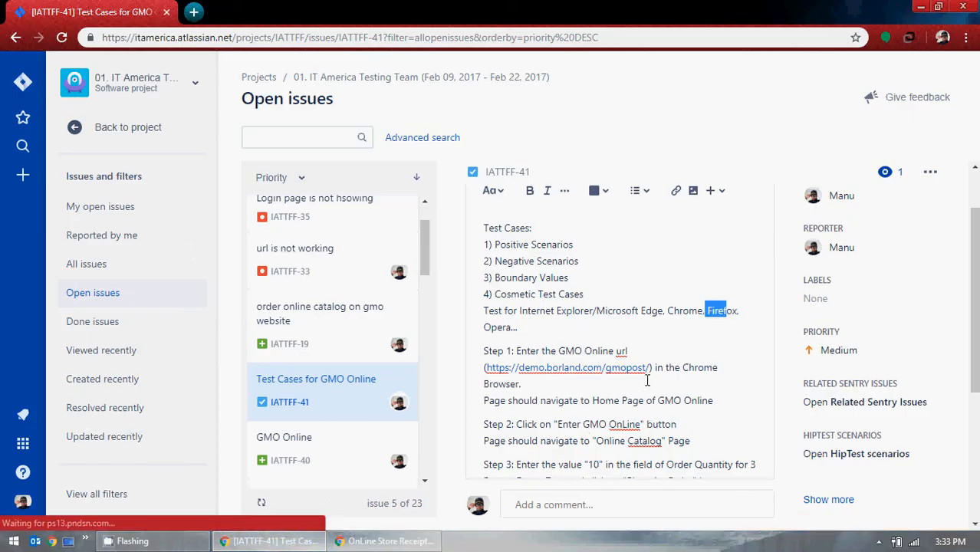
Add the line "Mobile Testing: Android, IOS..." below the browser list in the description, keeping "Opera..." as the end of that list
left_click(526, 329)
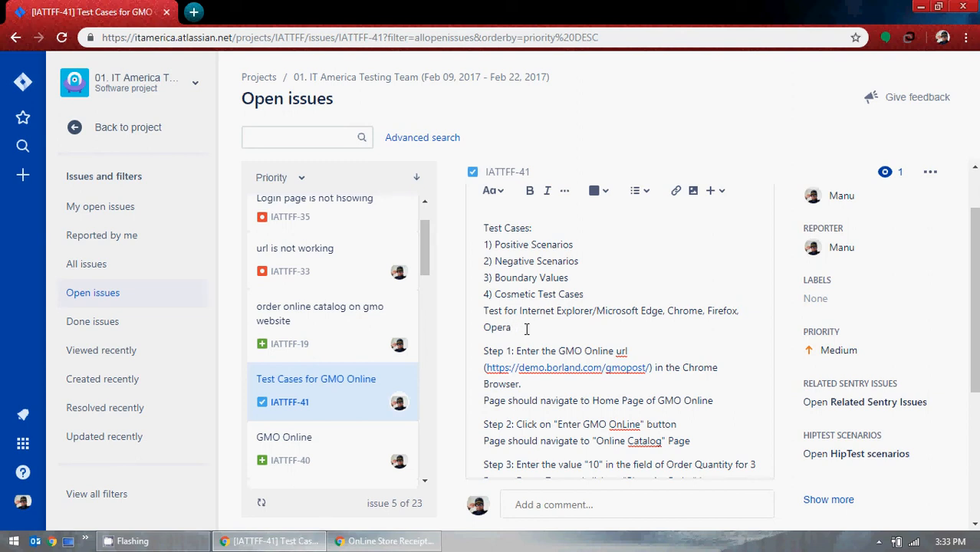
type("Andro")
key("BackSpace")
key("BackSpace")
key("BackSpace")
key("BackSpace")
type(".")
key("Return")
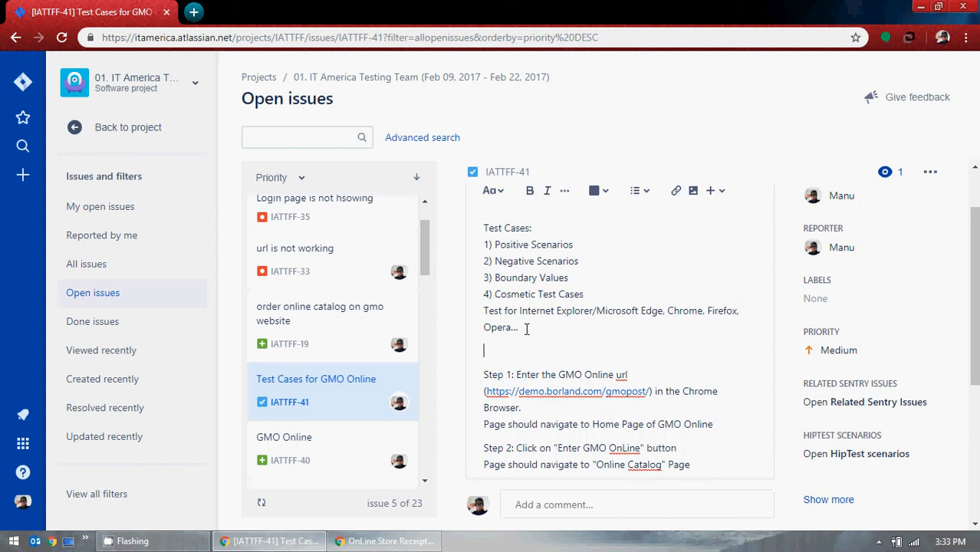
type("Mobile Testing: Android, IOS...")
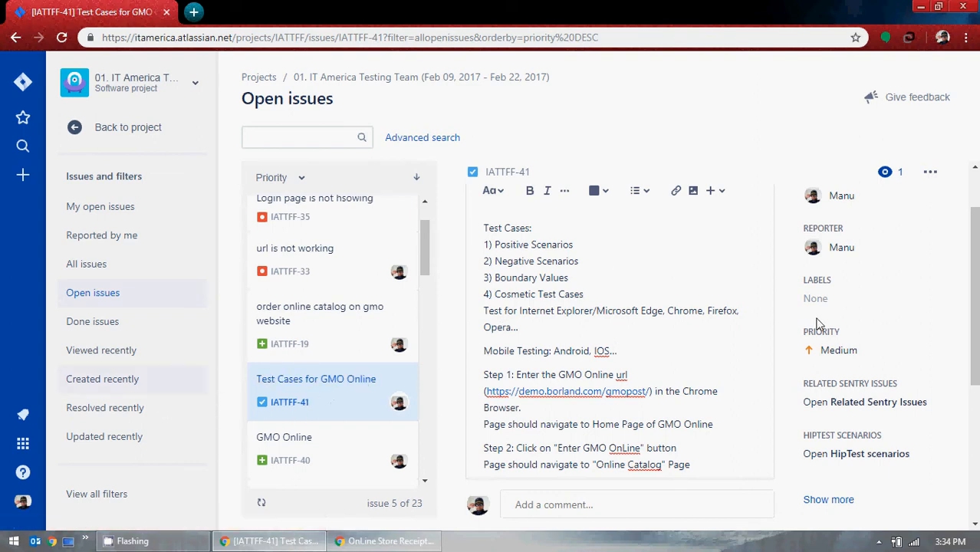
Save the edited issue description
left_click(722, 193)
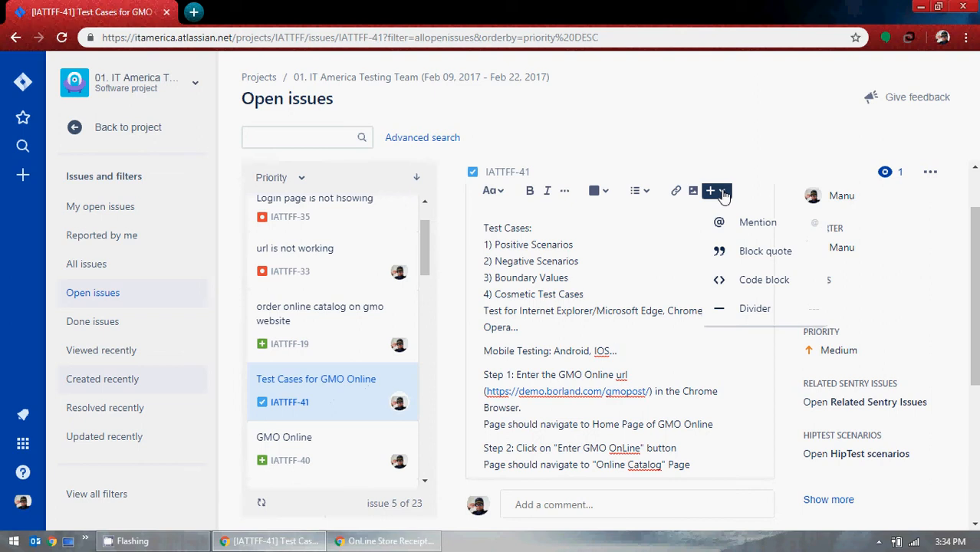
left_click(566, 259)
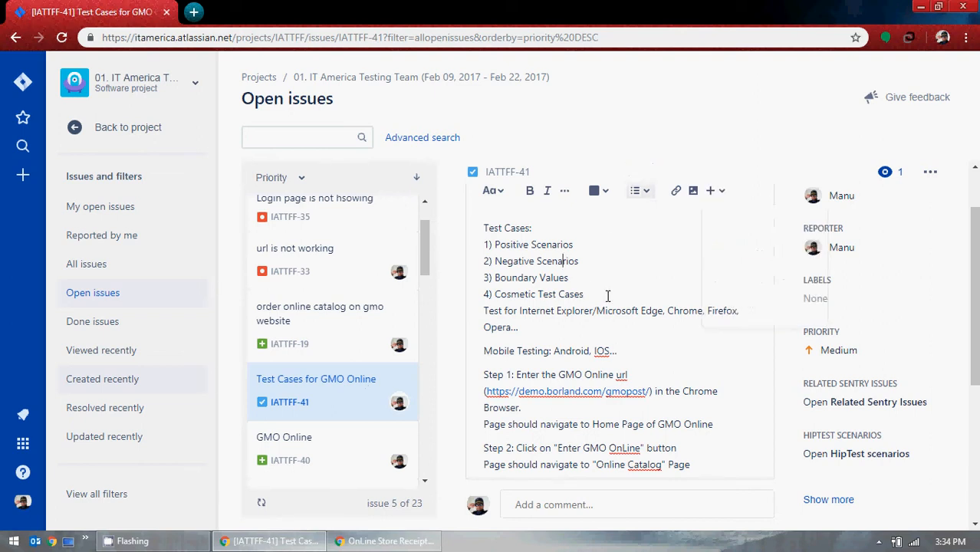
scroll(722, 298, "down", 5)
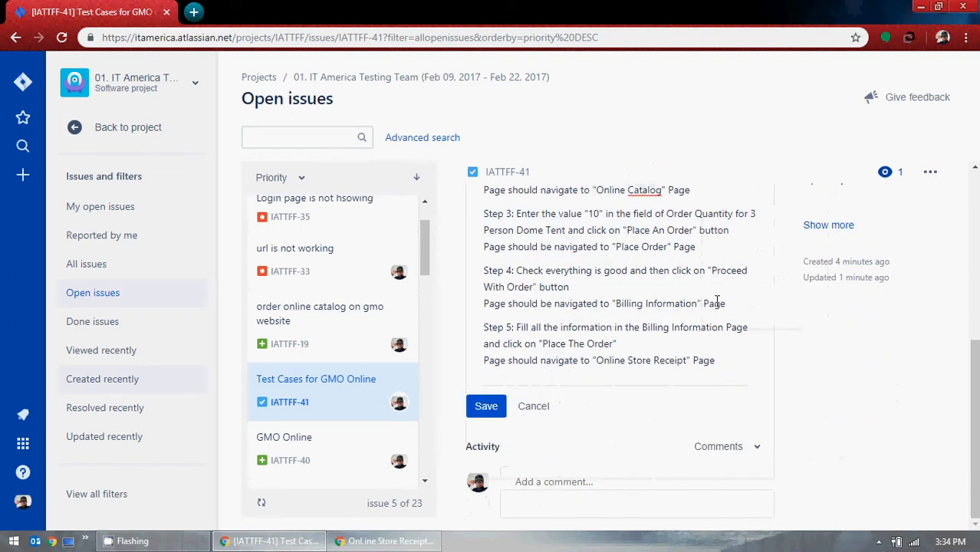
left_click(486, 406)
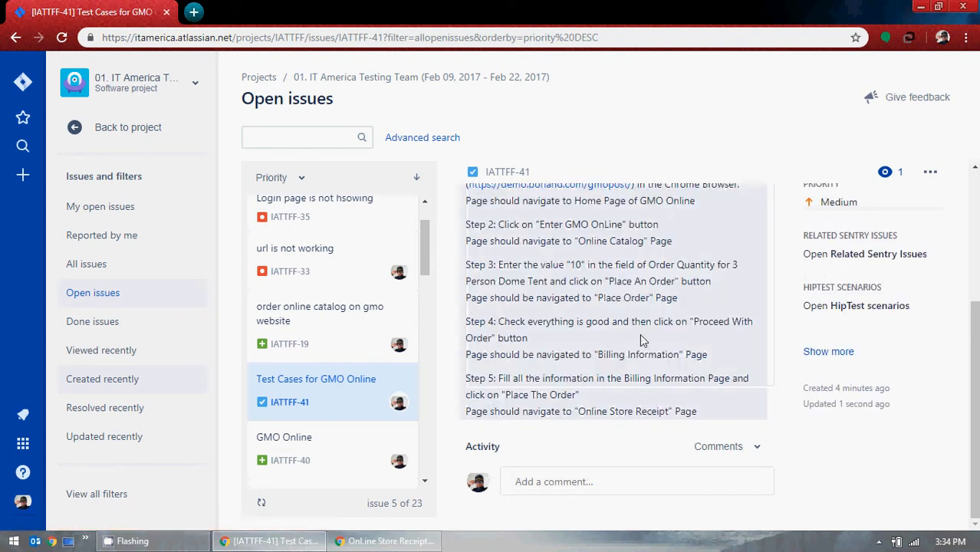
Clone the issue with the summary "Test Cases for GMO Online (FireFox)", without the CLONE prefix
left_click(931, 174)
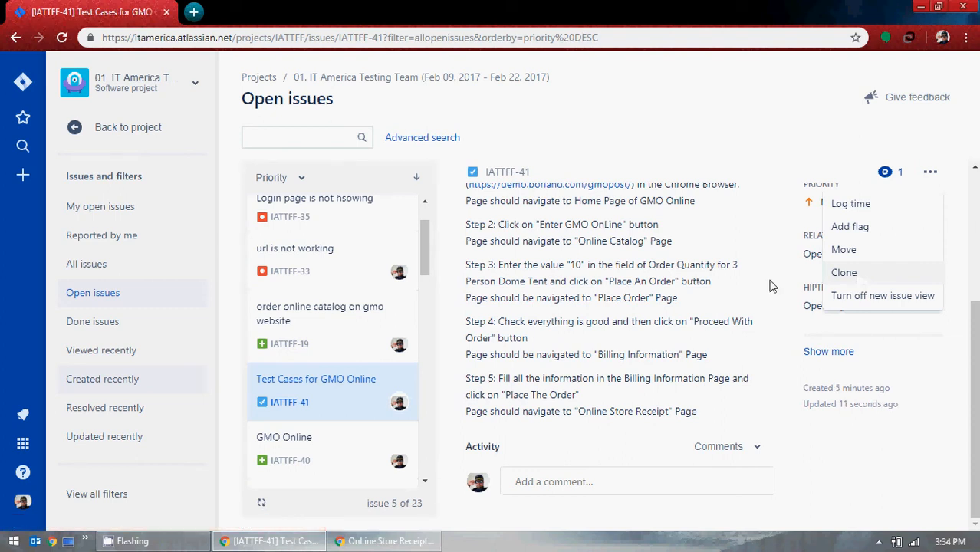
left_click(863, 281)
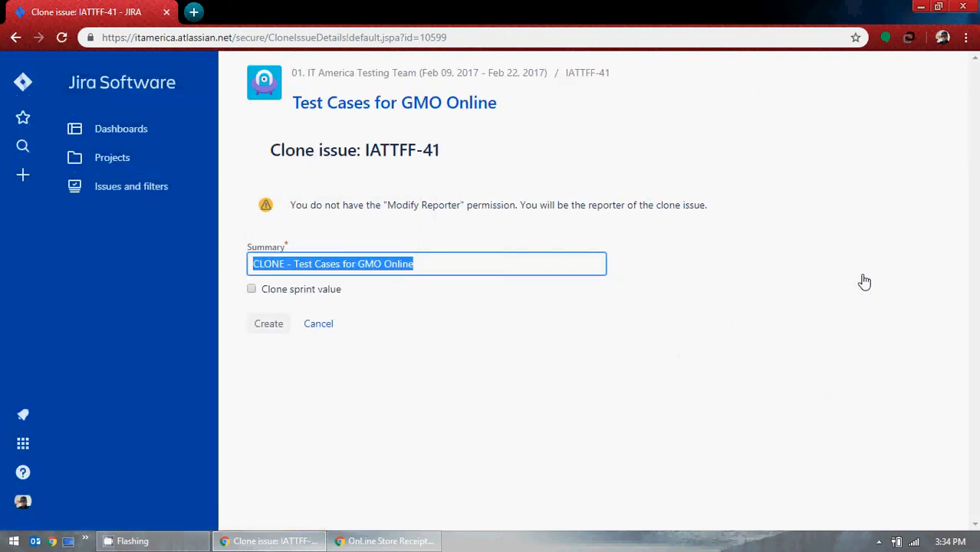
left_click_drag(294, 263, 252, 263)
key("BackSpace")
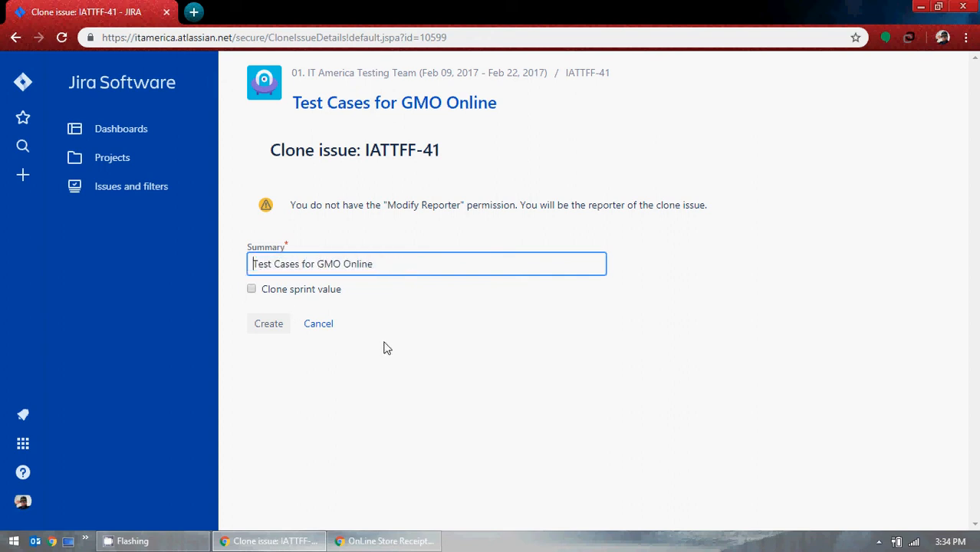
left_click(397, 263)
type("()")
type("FireFox")
left_click(265, 330)
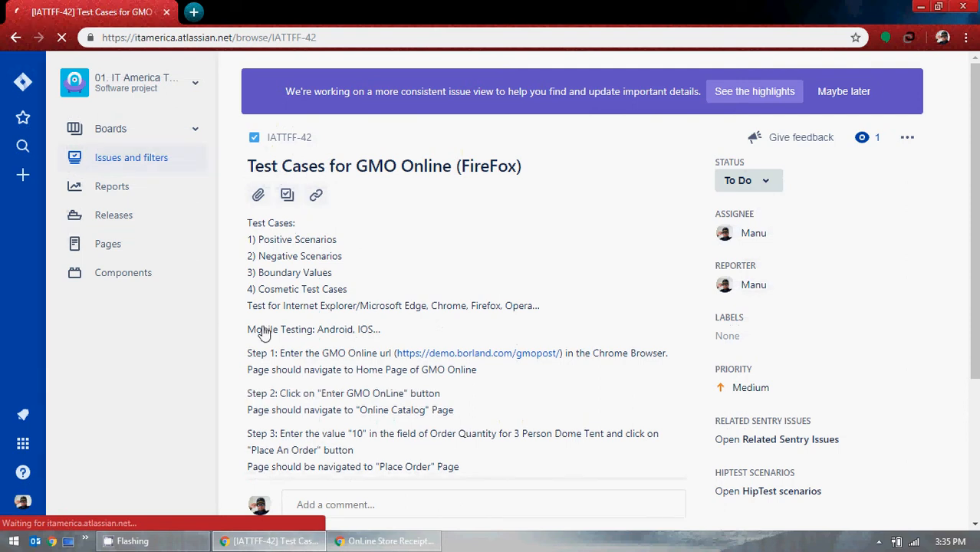
Dismiss the notice about the new issue view and set the FireFox clone's status to In Review
left_click(838, 91)
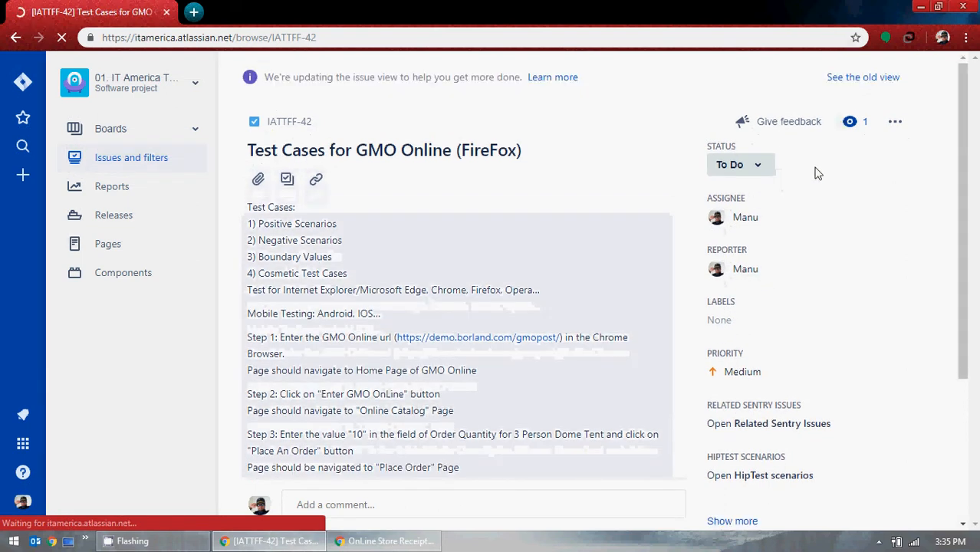
left_click(761, 167)
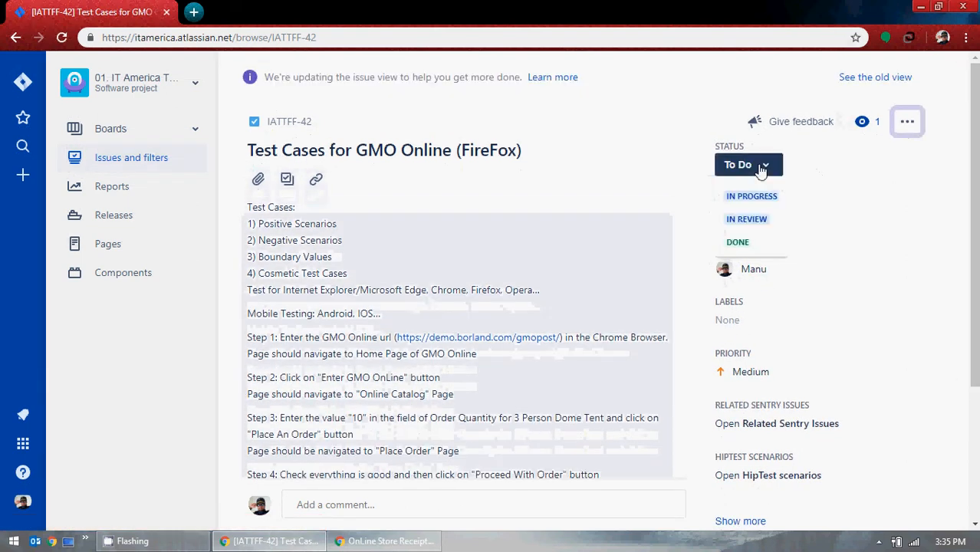
left_click(746, 220)
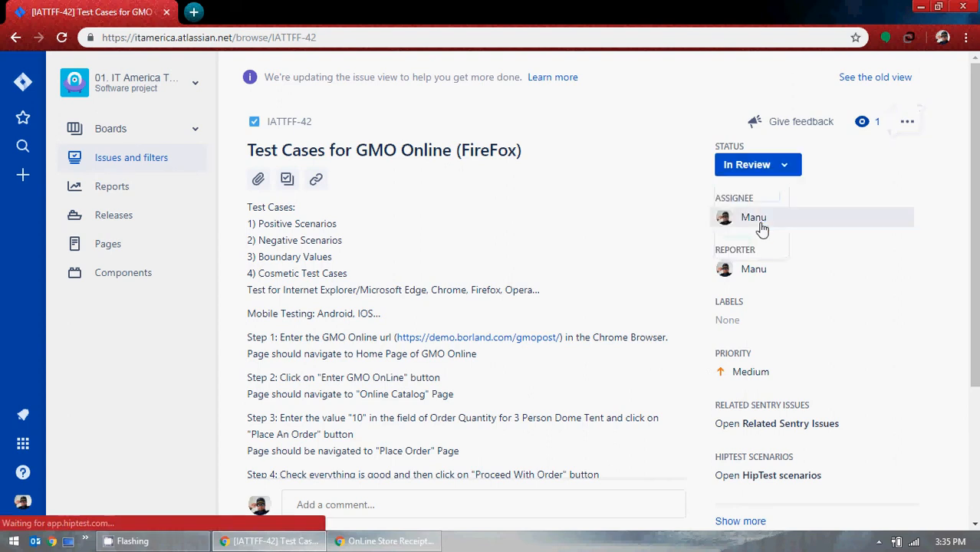
Open the original "Test Cases for GMO Online" issue from My open issues and rename it "Test Cases for GMO Online (Chrome)"
mouse_move(127, 198)
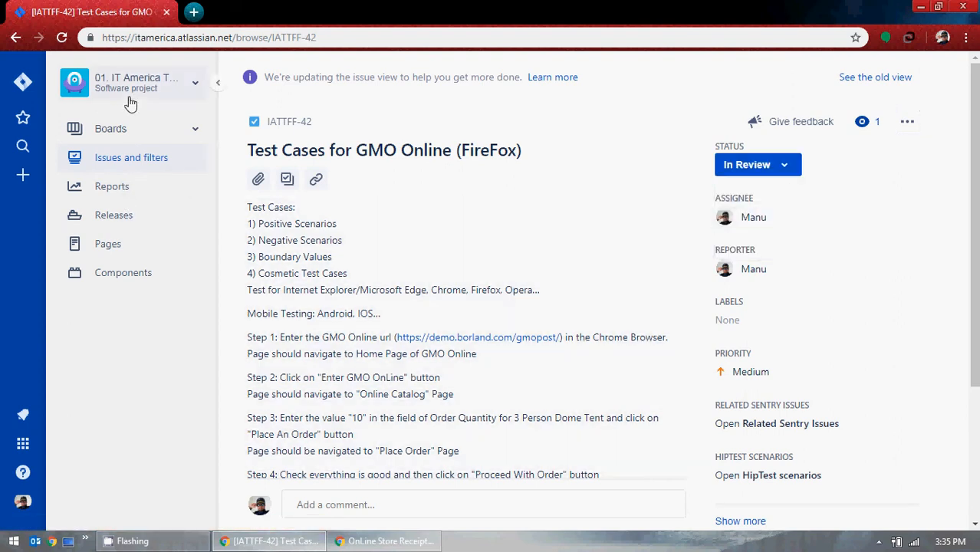
left_click(181, 166)
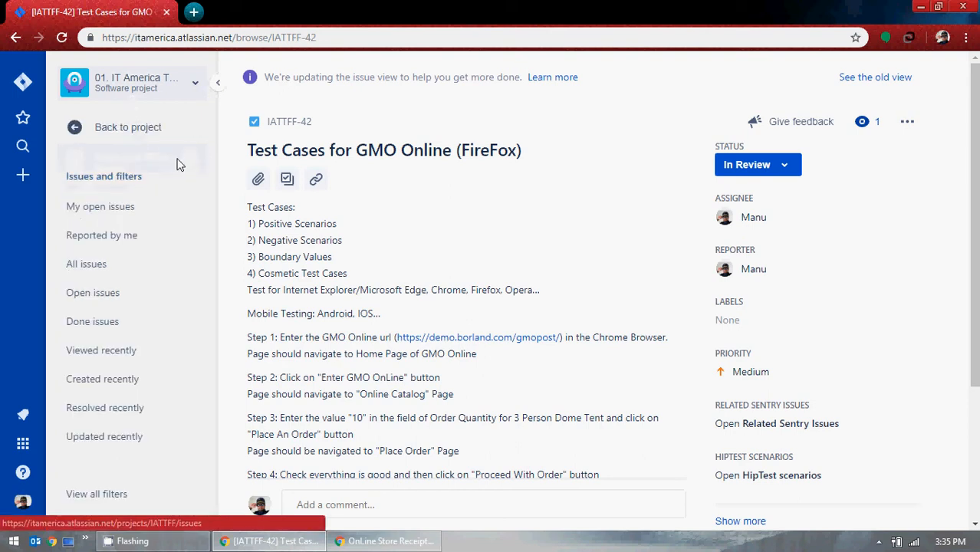
left_click(123, 212)
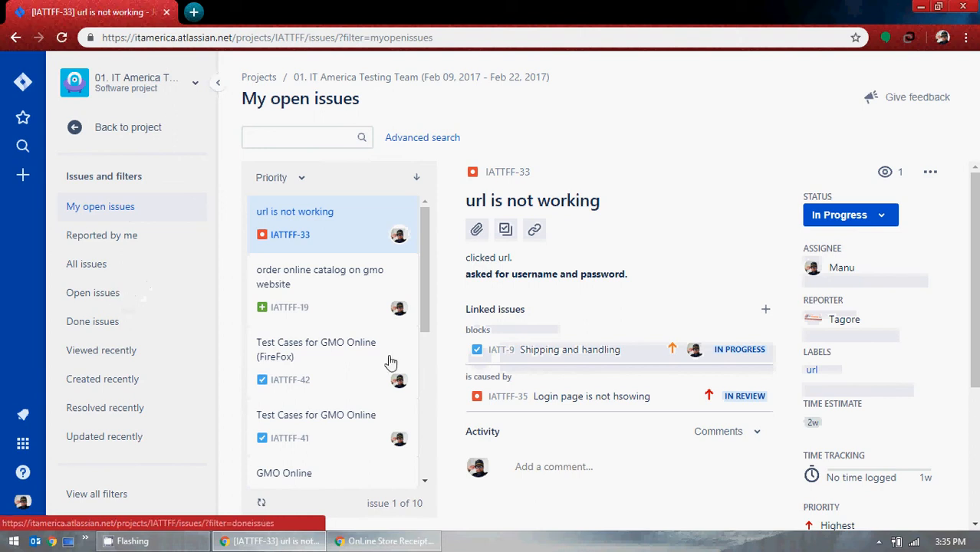
left_click(346, 434)
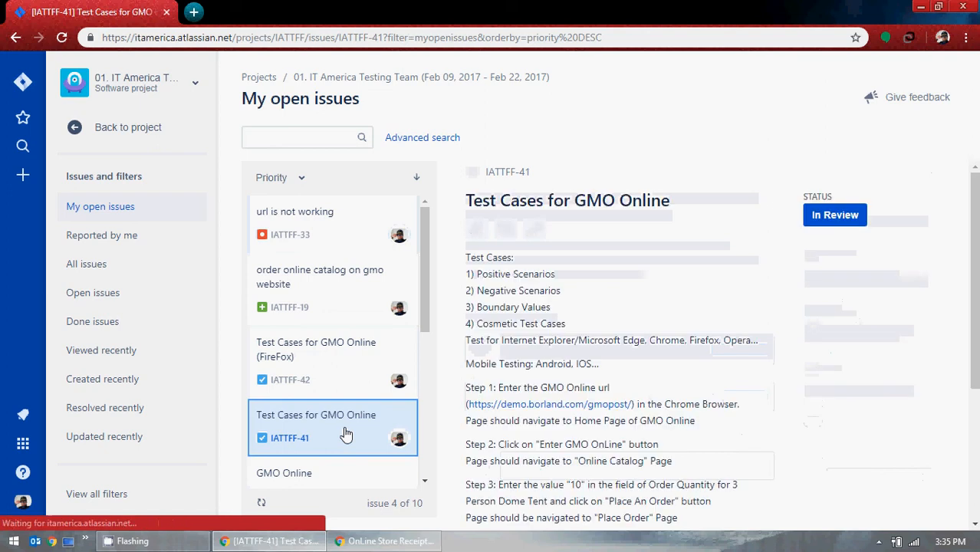
scroll(653, 309, "down", 1)
scroll(652, 309, "down", 1)
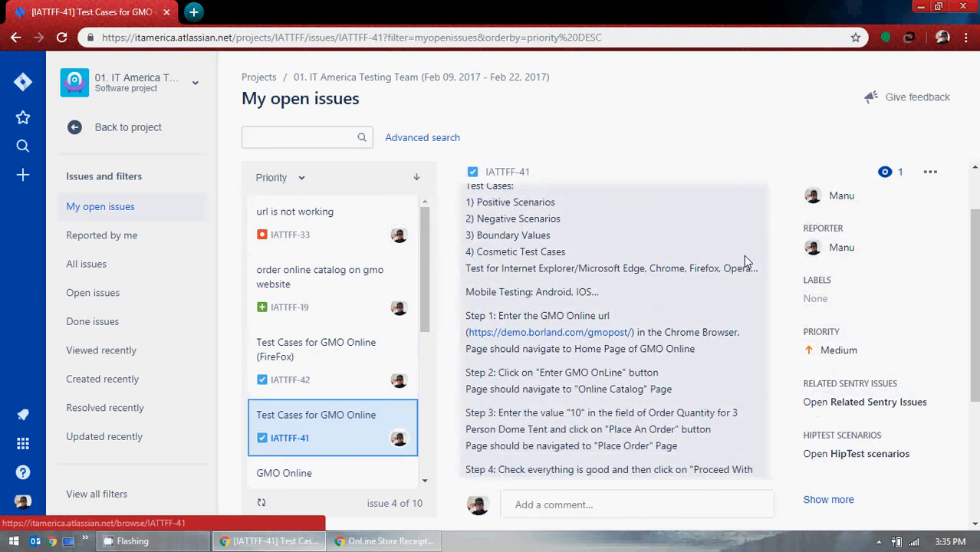
scroll(572, 257, "up", 2)
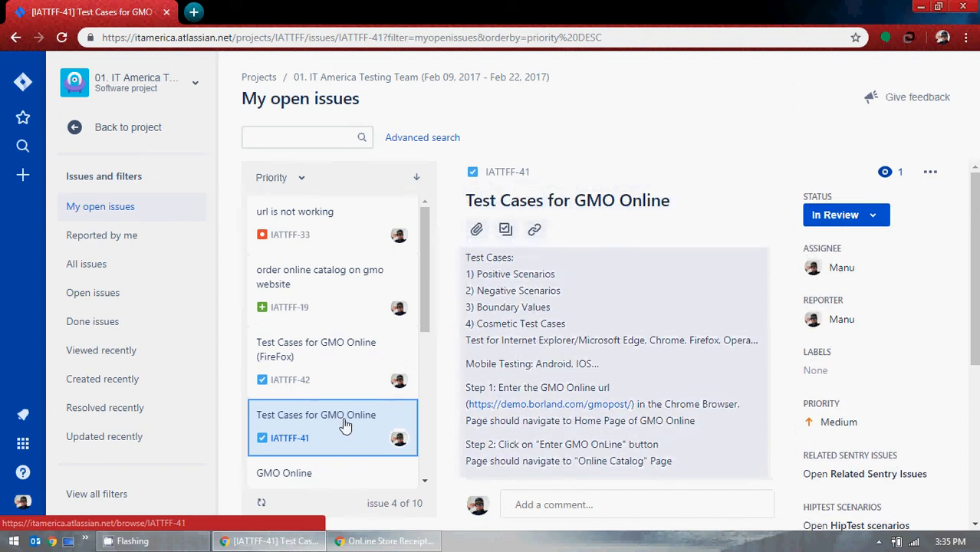
left_click(674, 202)
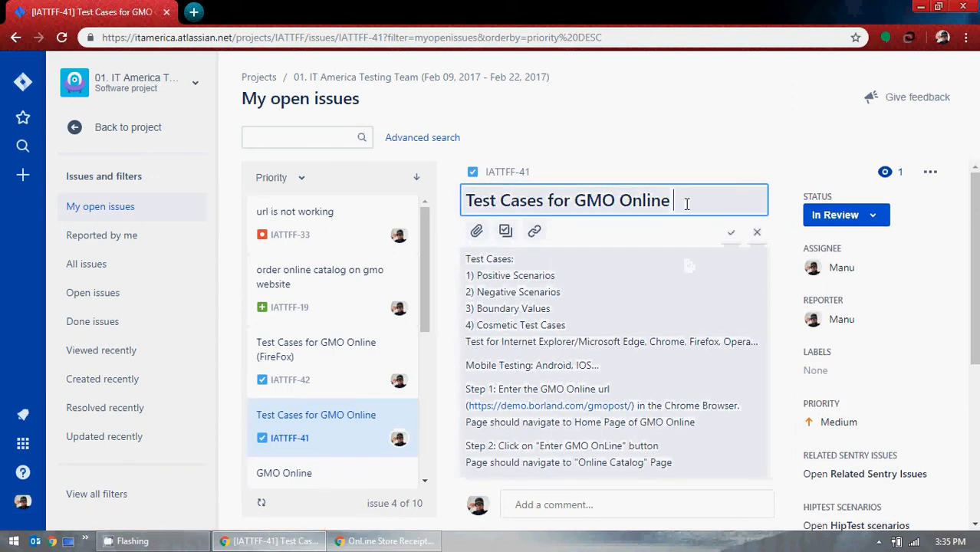
type("(Ch)")
key("Left")
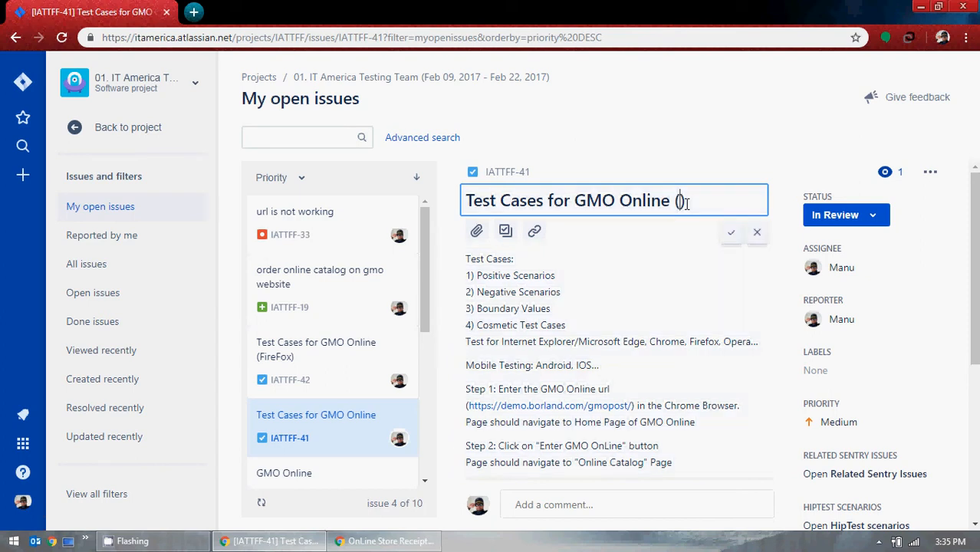
type("Chrome")
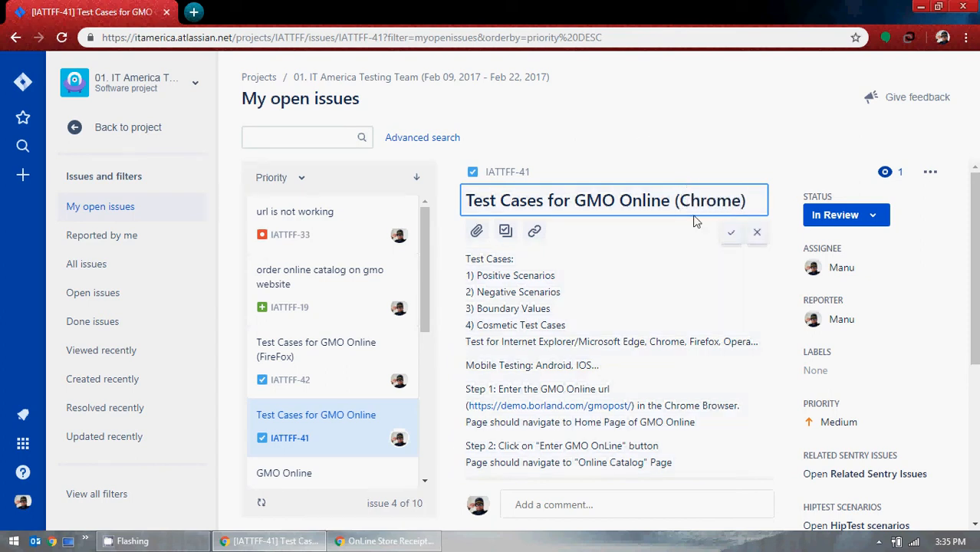
left_click(728, 233)
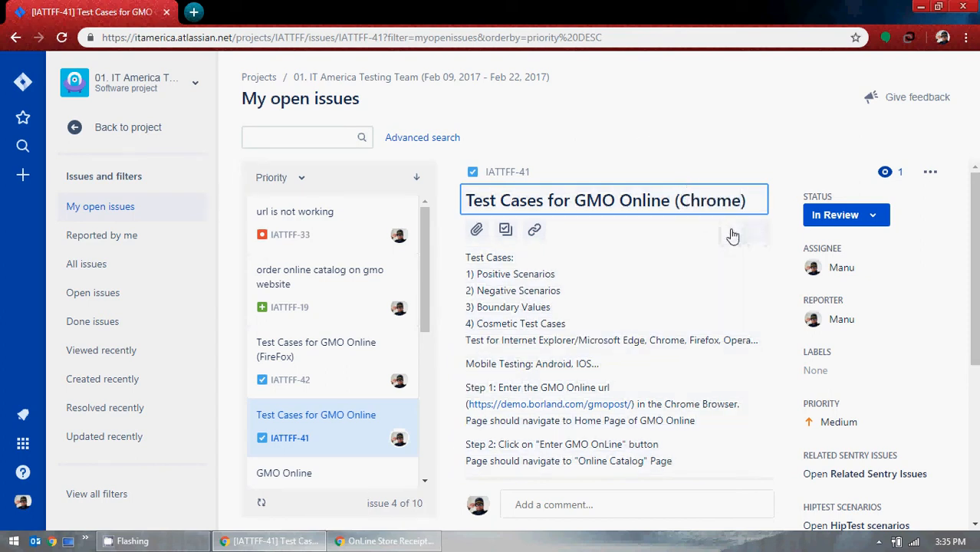
In the FireFox issue's description, change the browser named in Step 1 to "Firefox Browser." and save the description
left_click(343, 359)
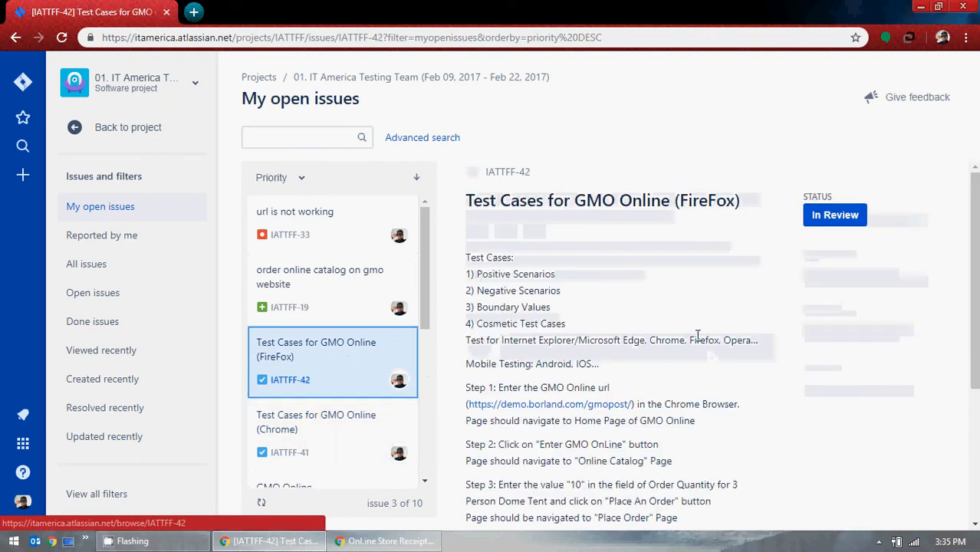
left_click(672, 406)
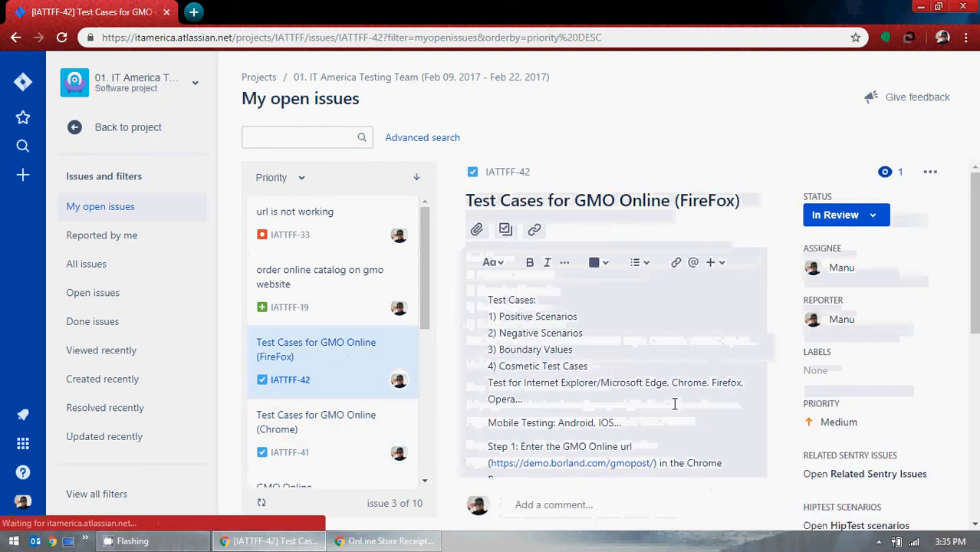
left_click_drag(669, 382, 719, 391)
scroll(694, 384, "down", 2)
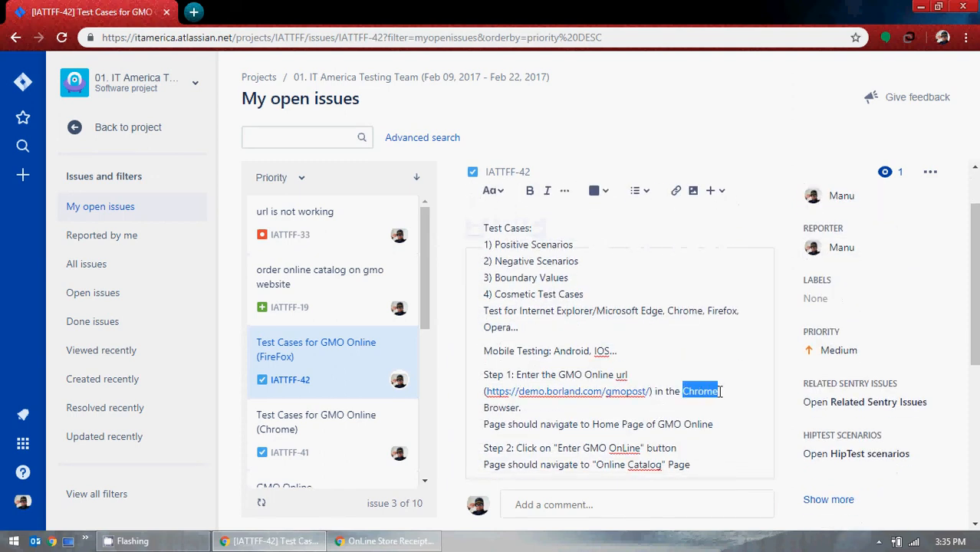
type("Firefox Browser.")
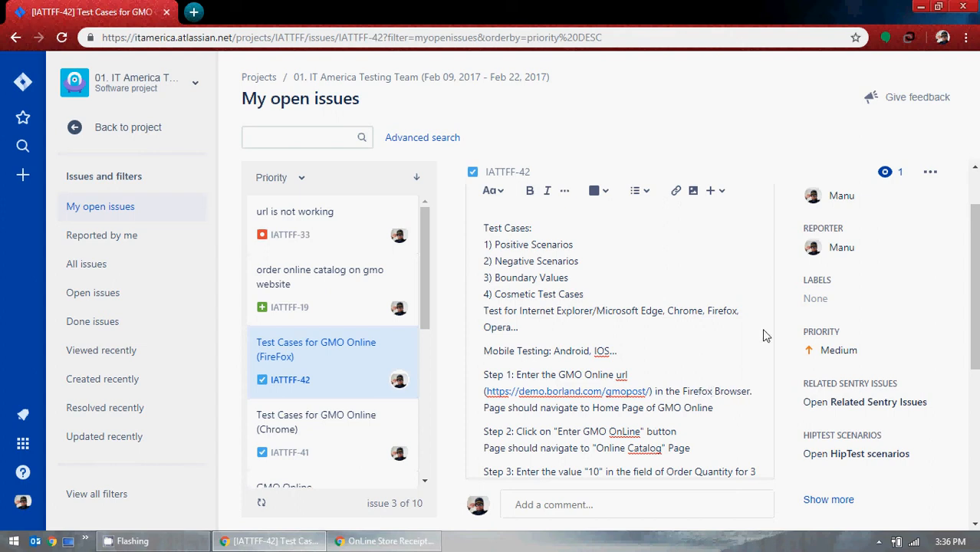
scroll(683, 360, "down", 4)
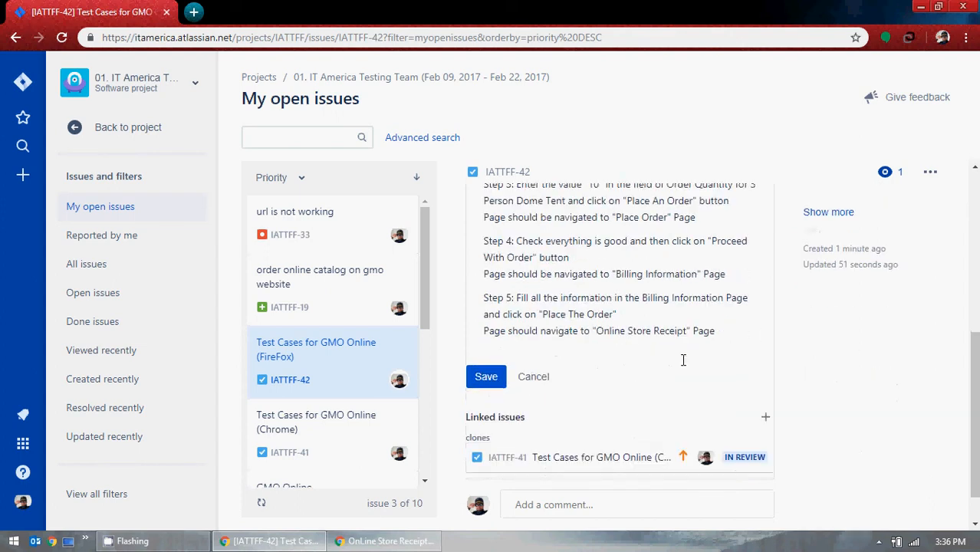
scroll(683, 360, "down", 1)
left_click(489, 333)
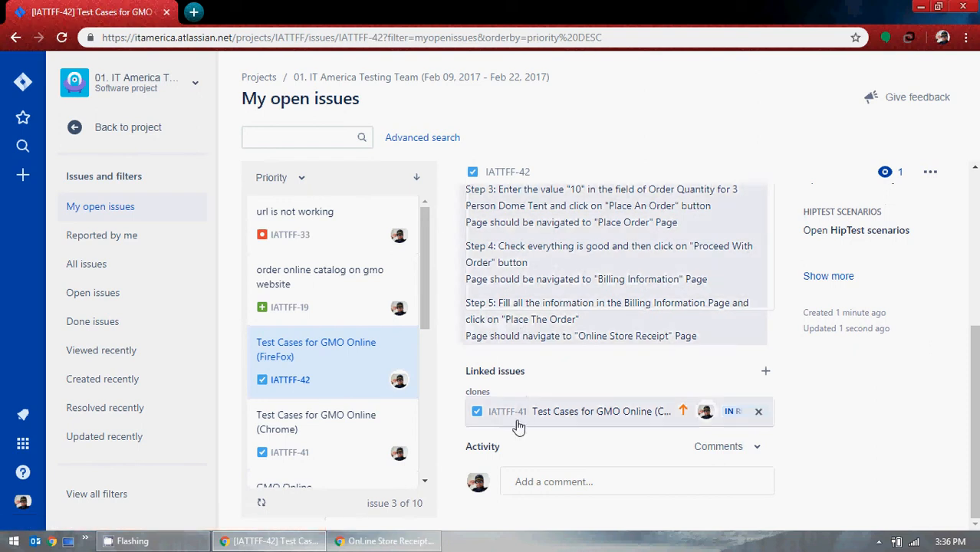
Clone the FireFox issue with the summary "Test Cases for GMO Online (Opera)", without the CLONE prefix
scroll(537, 429, "up", 4)
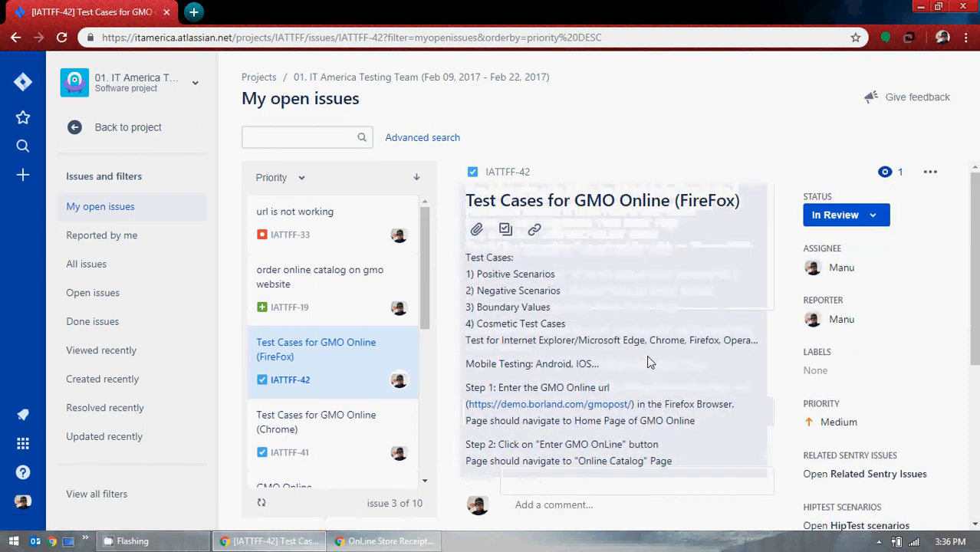
left_click(930, 175)
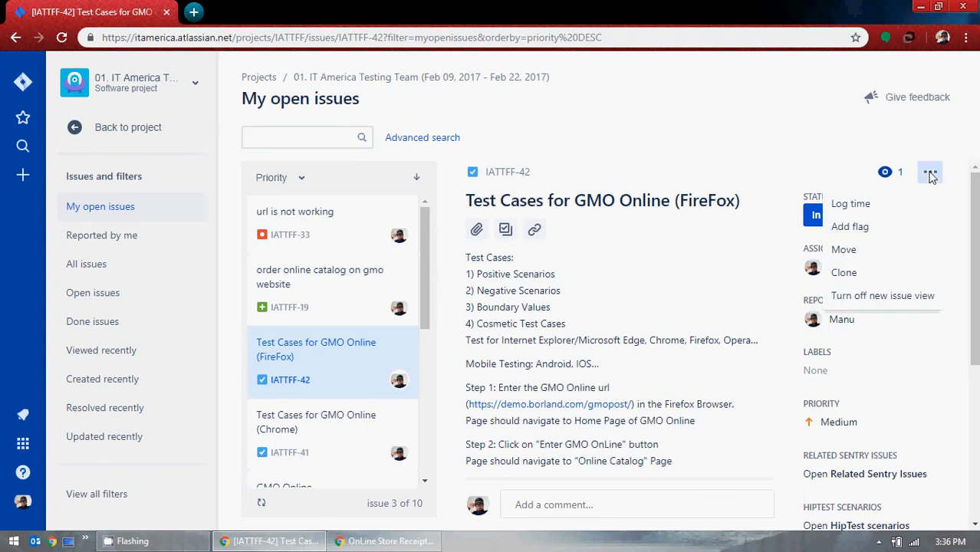
left_click(884, 276)
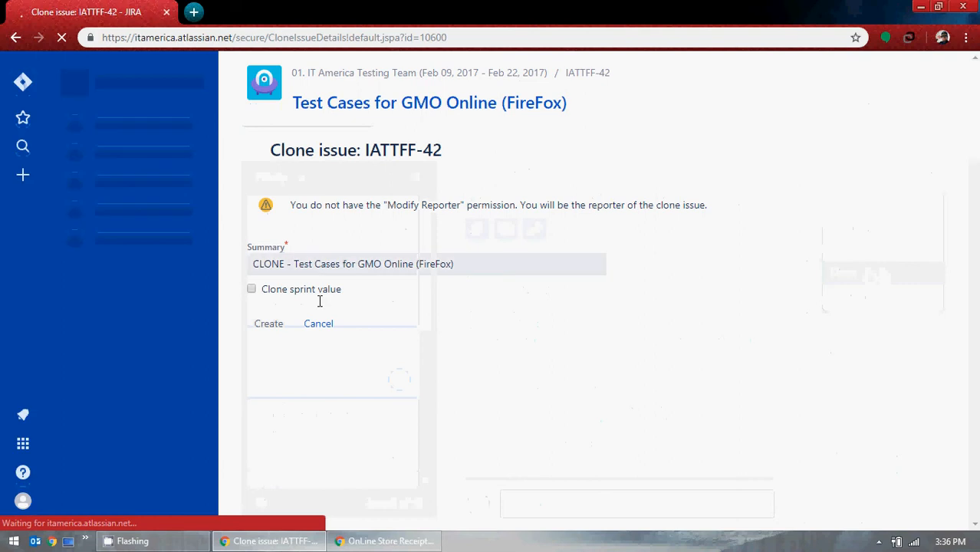
left_click(294, 264)
left_click_drag(294, 264, 253, 263)
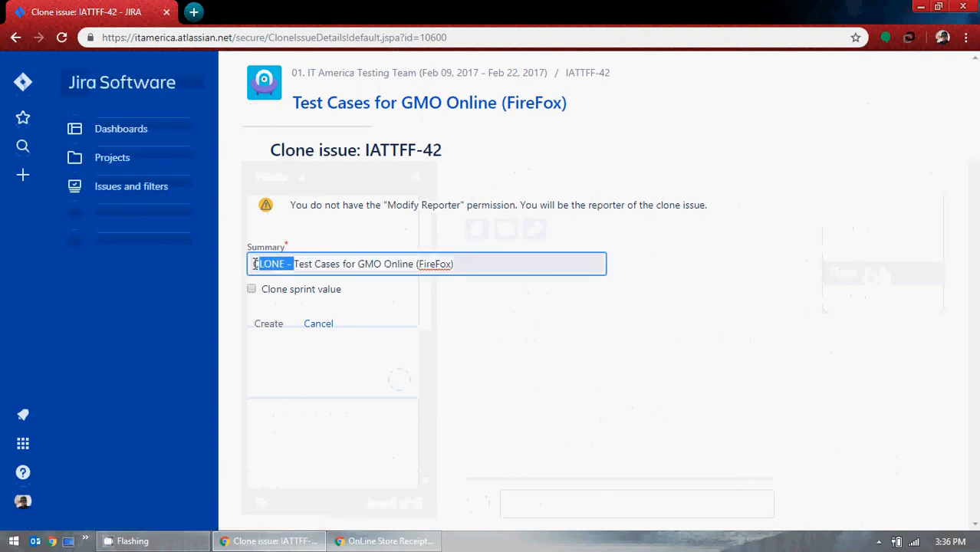
key("BackSpace")
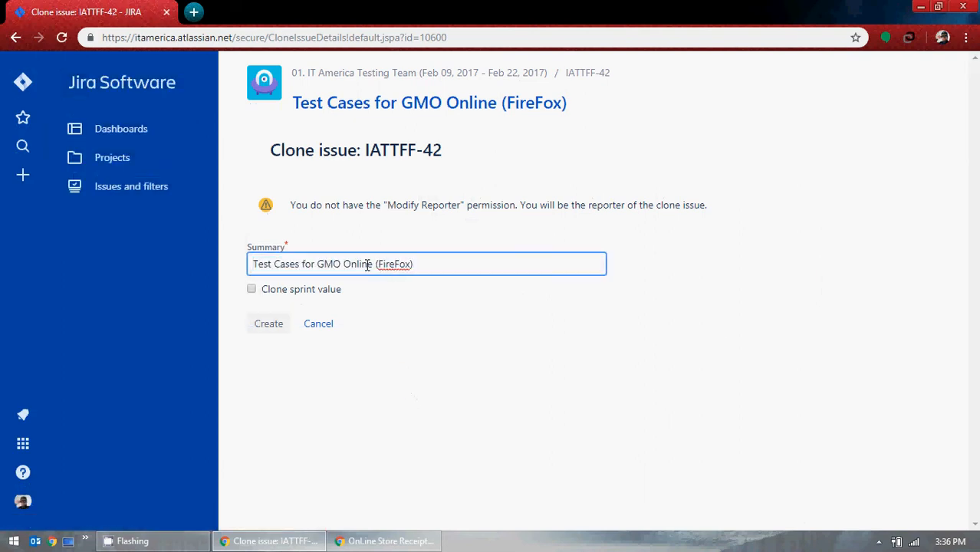
left_click_drag(379, 264, 409, 263)
type("Opera")
left_click(268, 325)
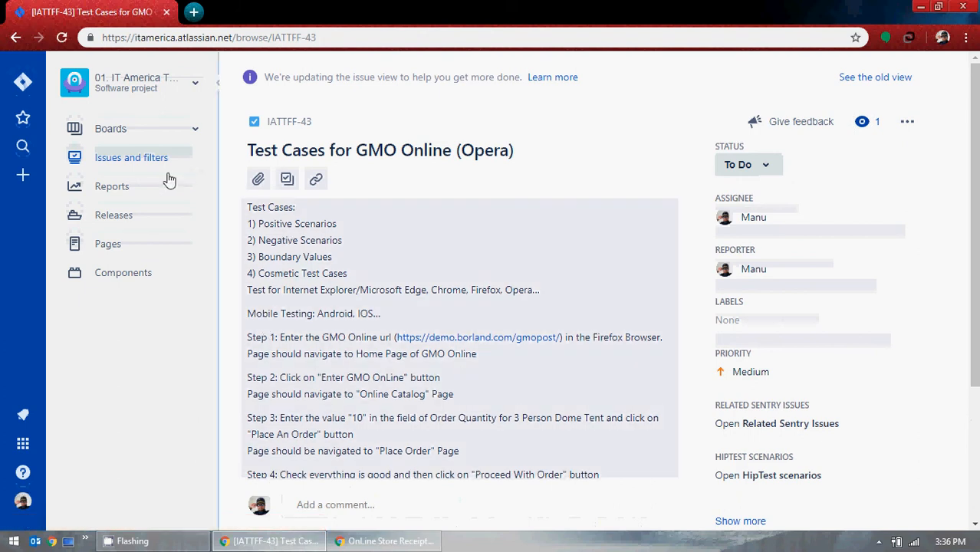
Open the Opera clone from My open issues and review its description and linked issues
left_click(136, 163)
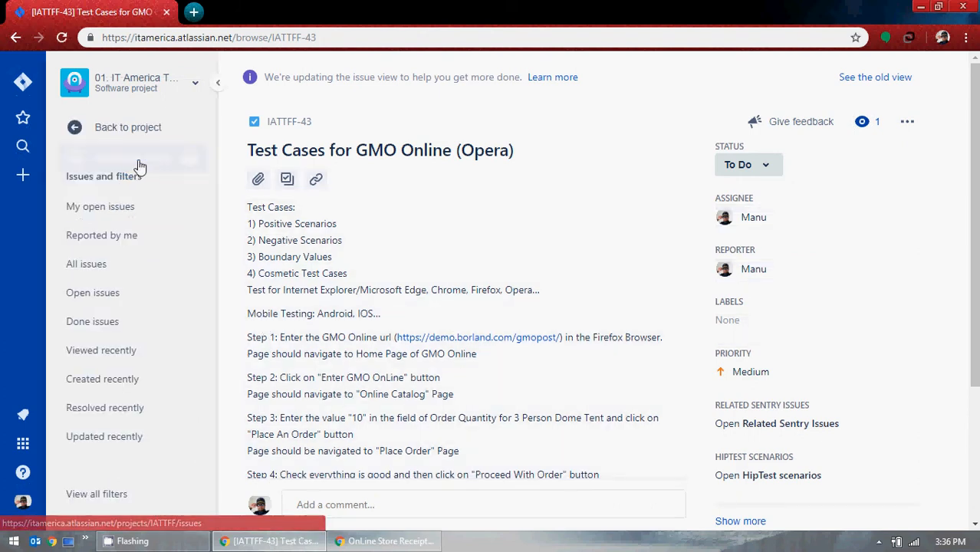
left_click(120, 219)
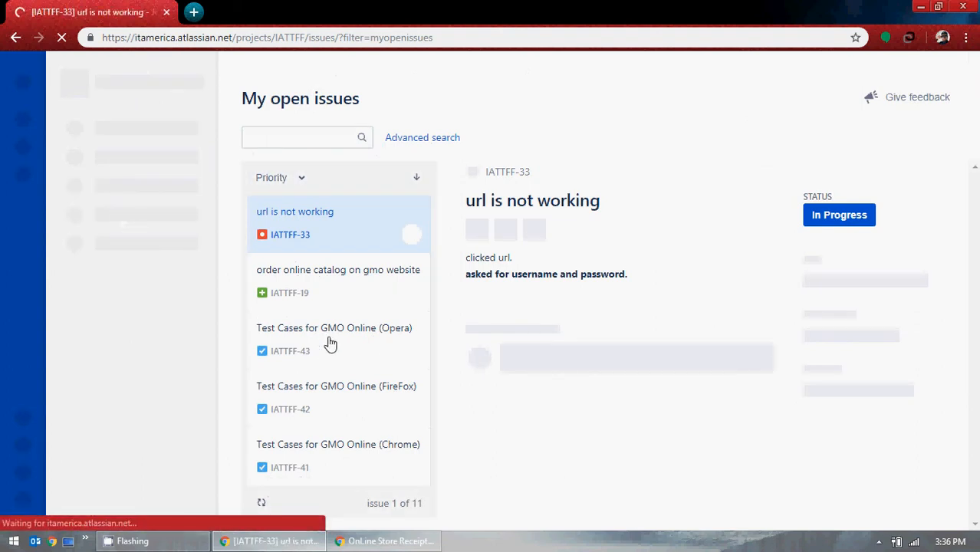
scroll(341, 349, "down", 1)
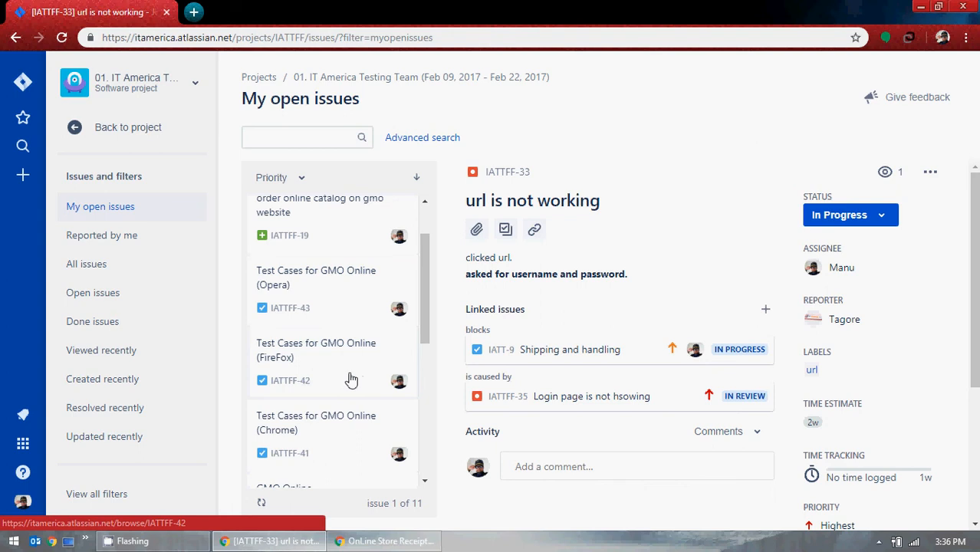
left_click(330, 299)
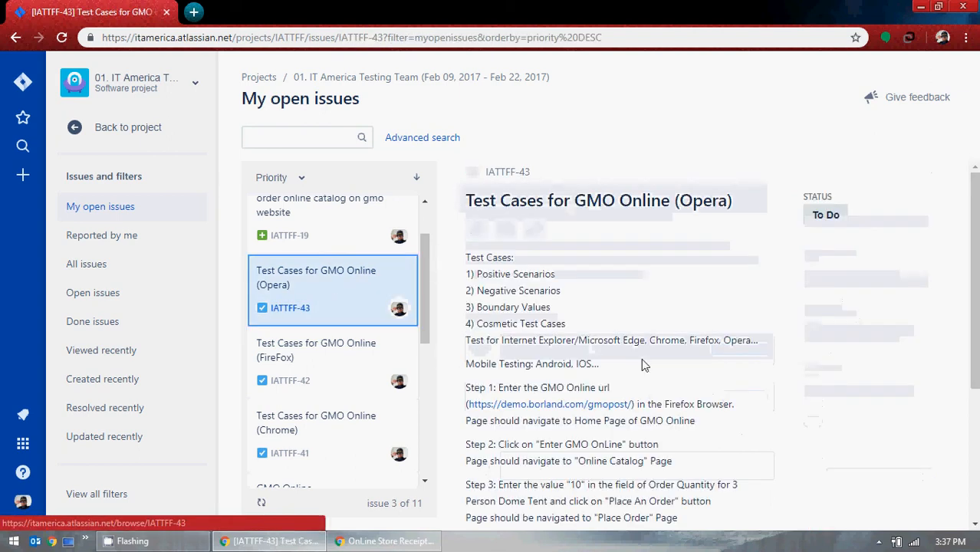
scroll(641, 358, "down", 5)
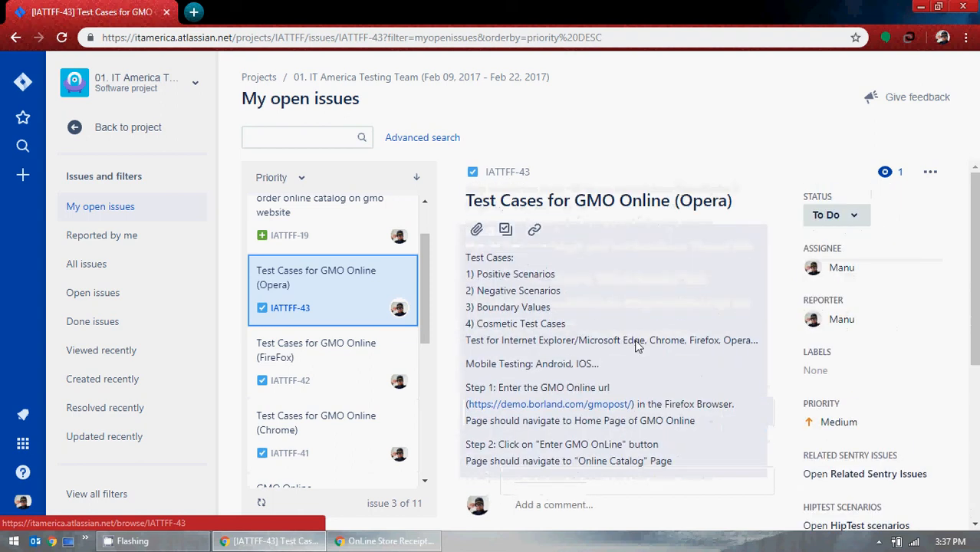
scroll(635, 345, "down", 5)
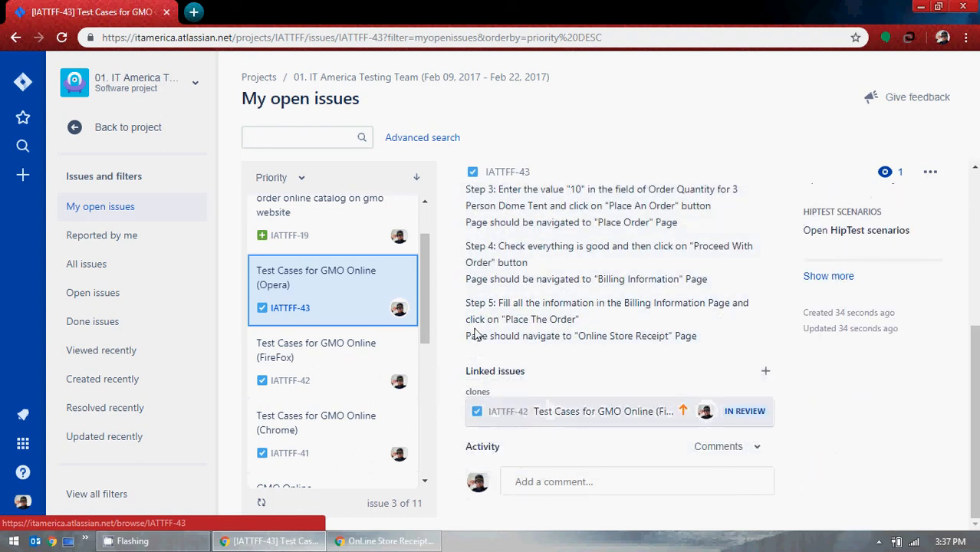
Clone the Opera issue with the summary "Test Cases for GMO Online (IOS)", without the CLONE prefix
left_click(923, 177)
left_click(878, 276)
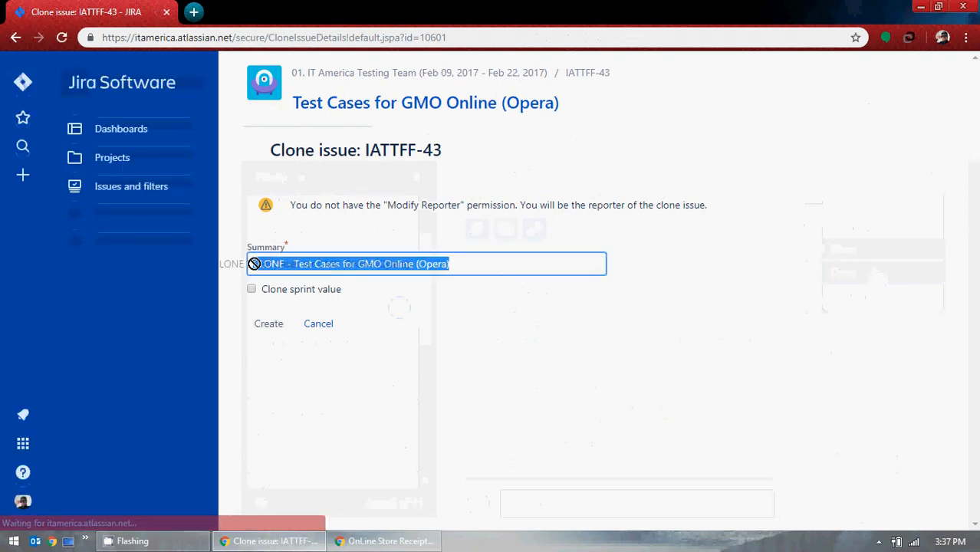
left_click(296, 264)
left_click_drag(296, 264, 244, 264)
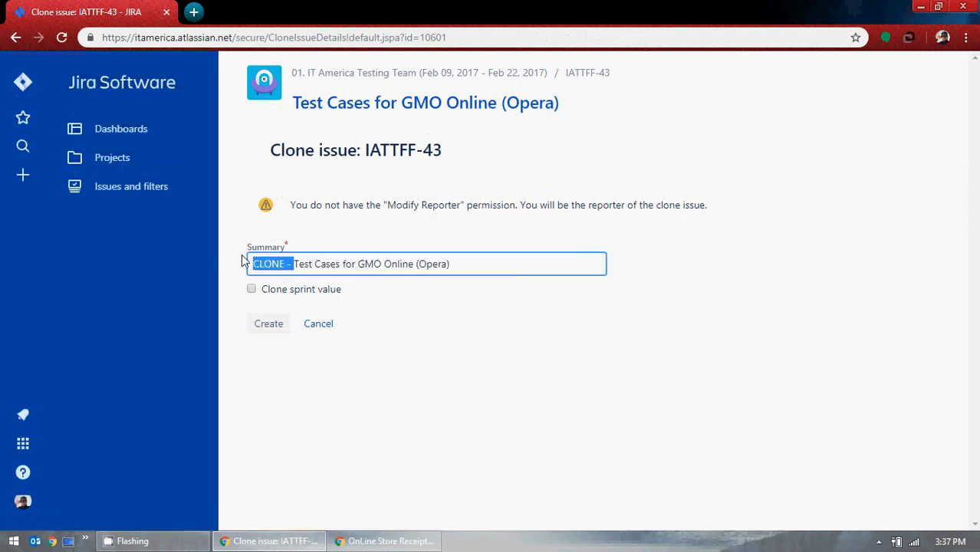
key("BackSpace")
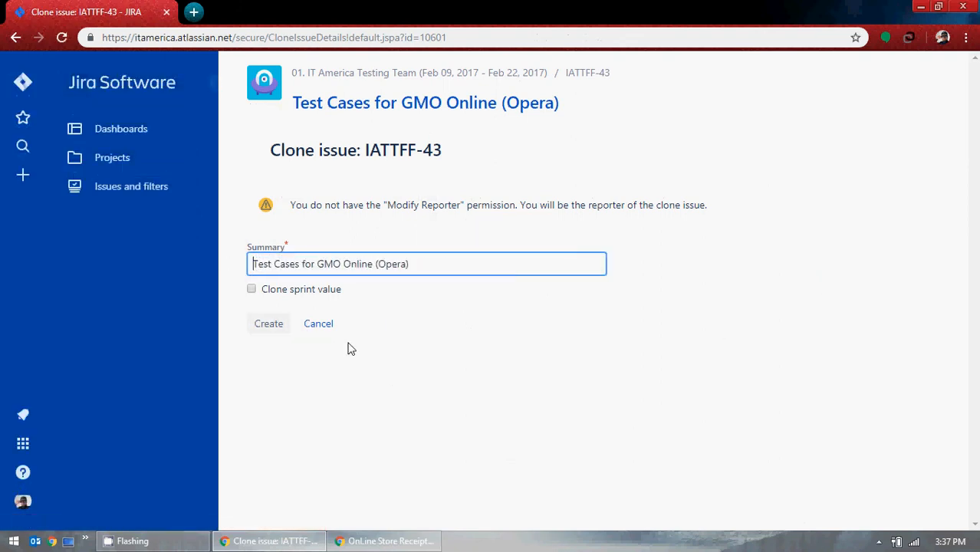
left_click(375, 264)
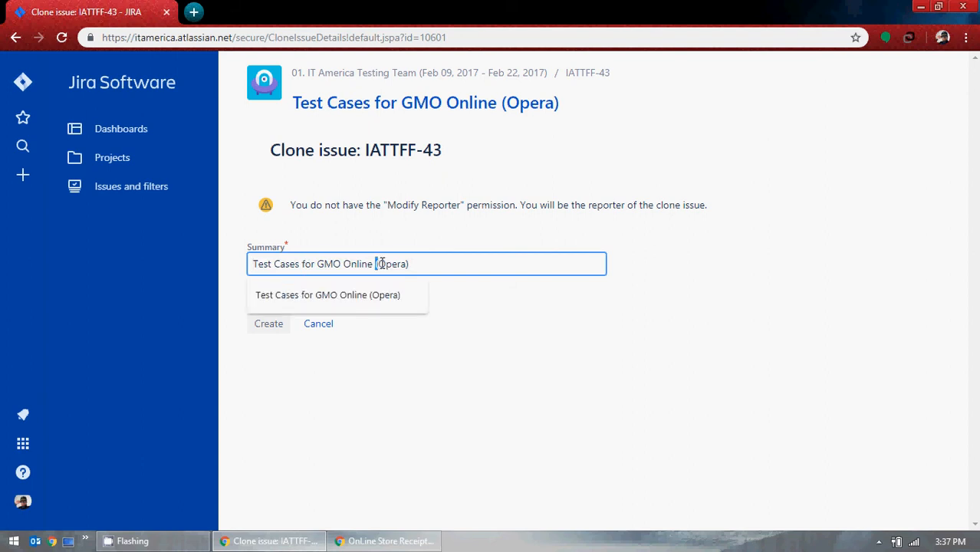
left_click_drag(381, 263, 408, 264)
type("IOS")
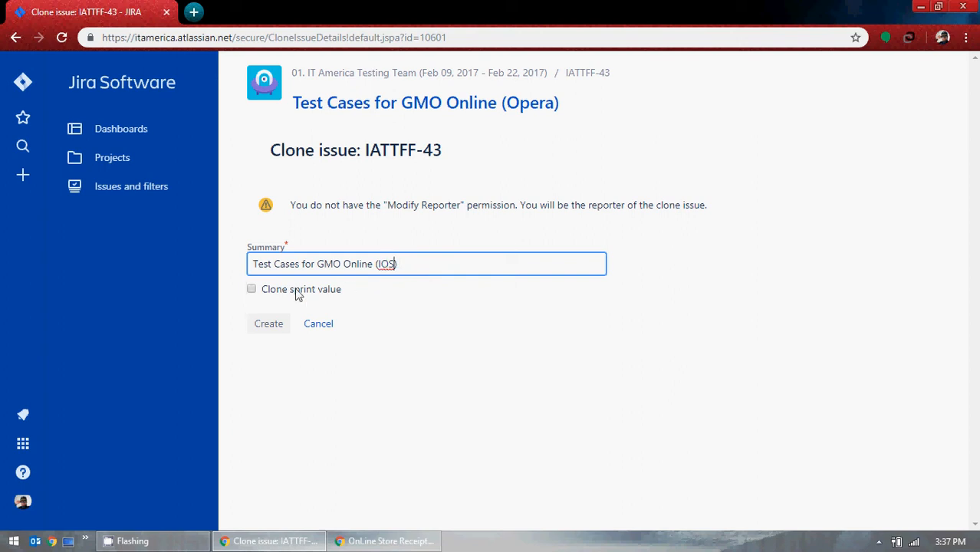
left_click(278, 329)
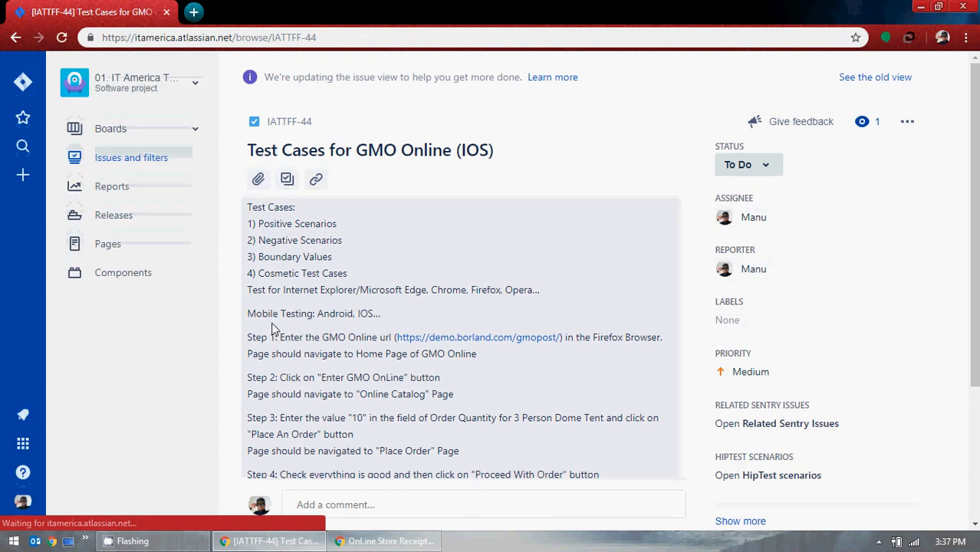
Look through the GMO Online test case issues in My open issues and open the Chrome issue to read its steps
left_click(151, 164)
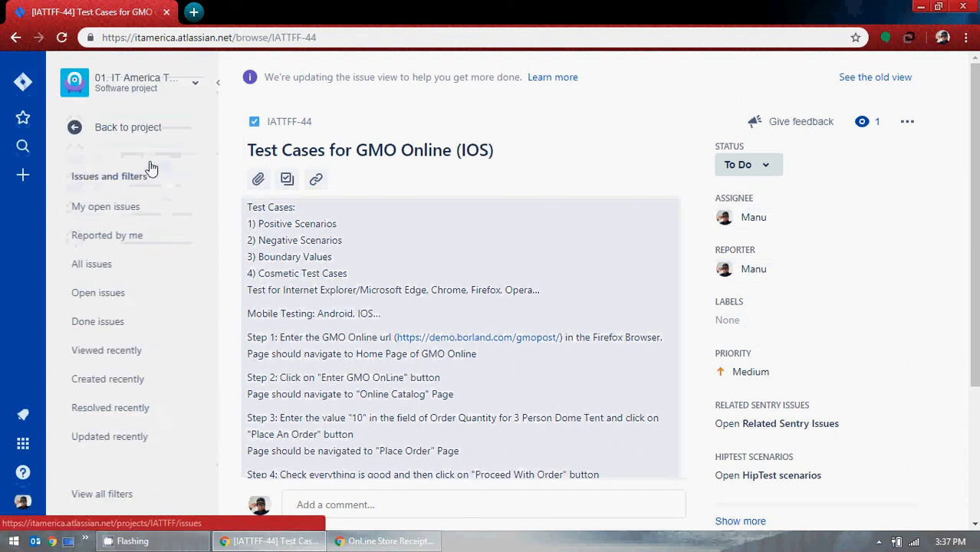
left_click(136, 209)
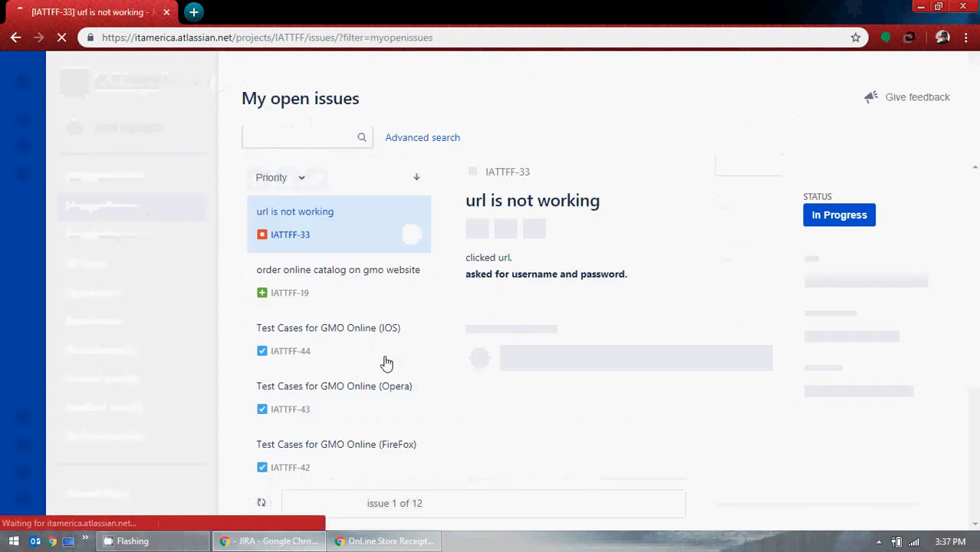
scroll(386, 364, "down", 1)
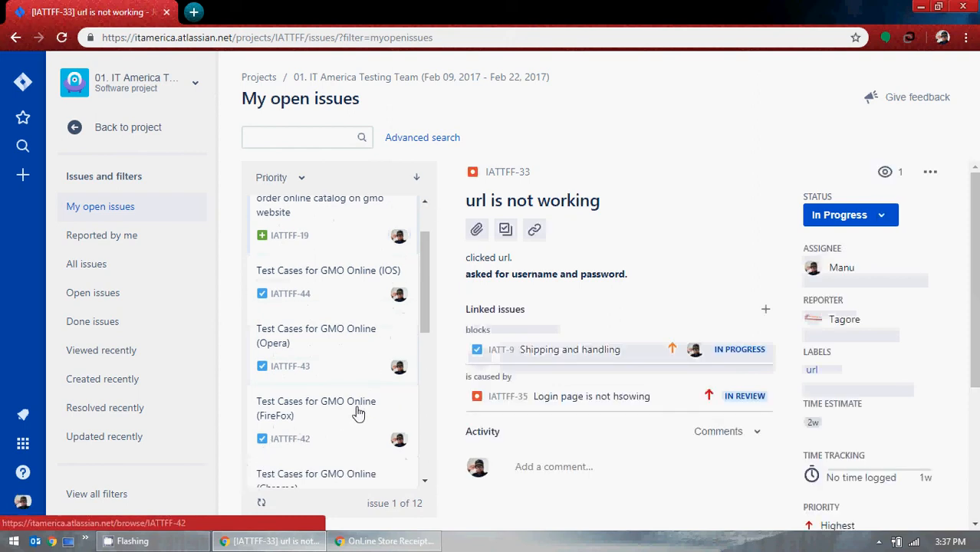
scroll(338, 444, "down", 2)
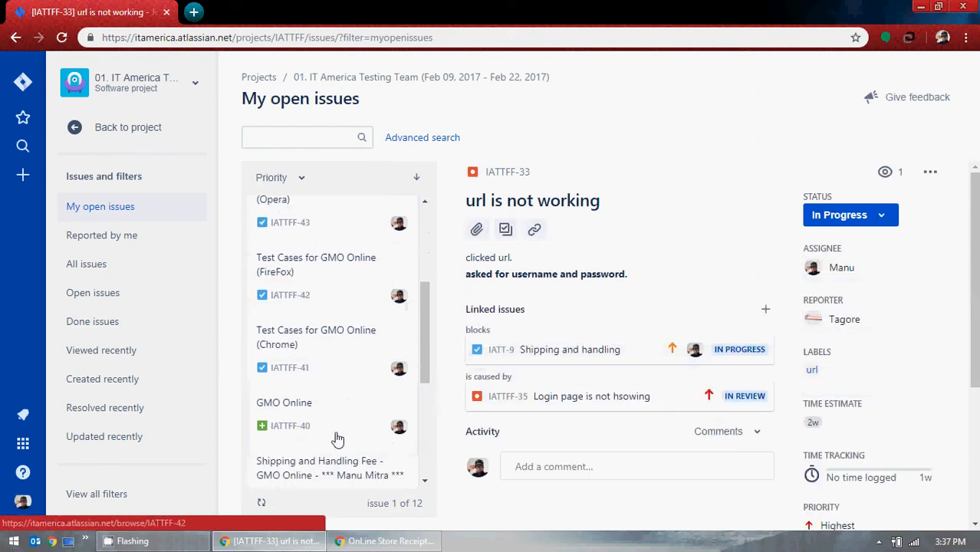
scroll(323, 375, "up", 4)
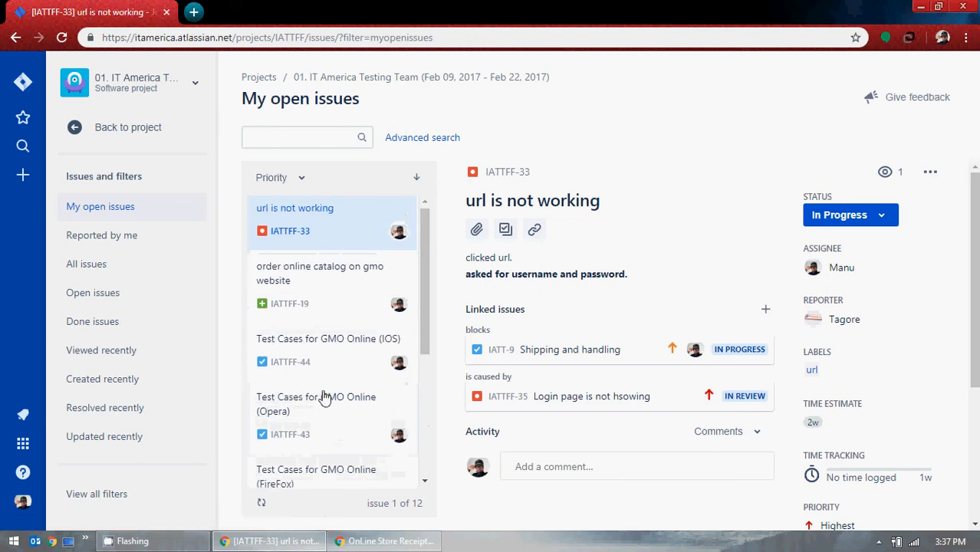
scroll(324, 395, "down", 1)
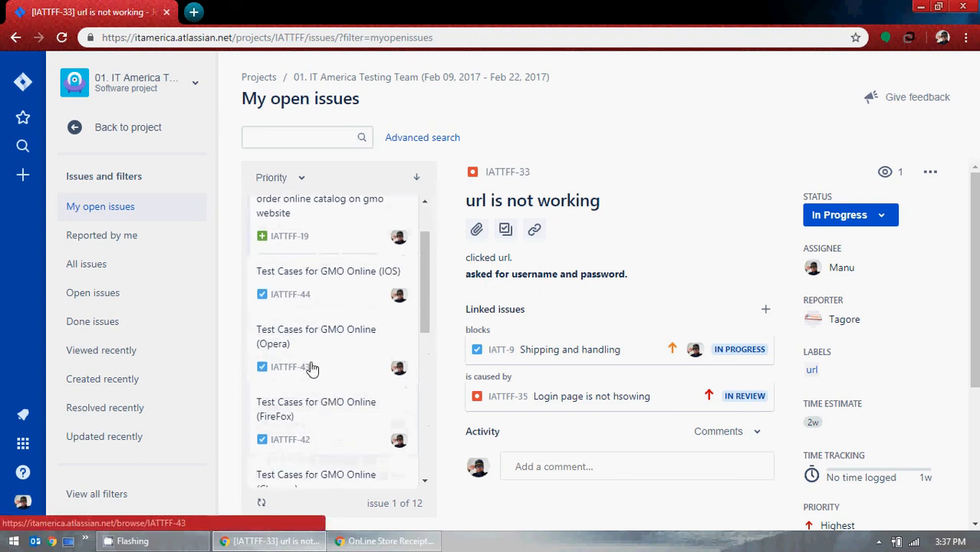
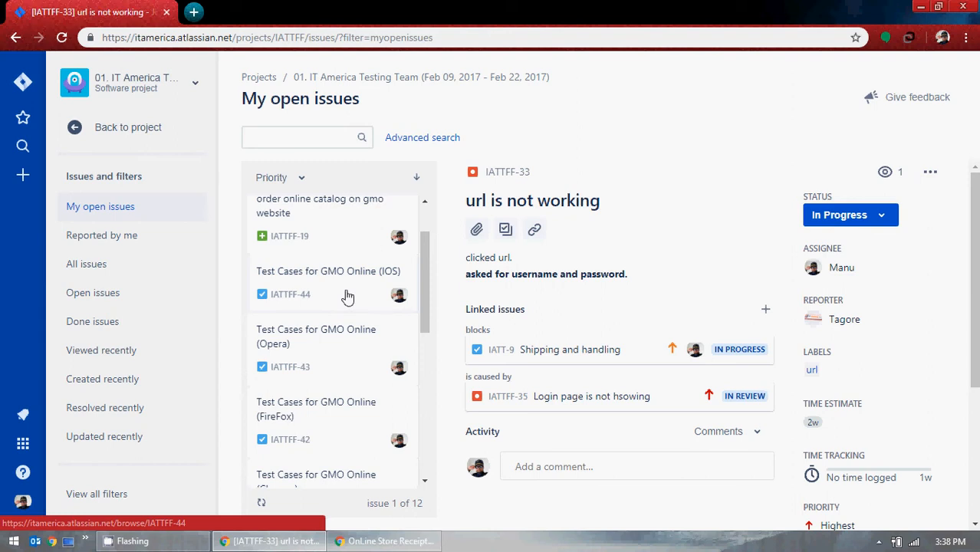
scroll(347, 296, "down", 3)
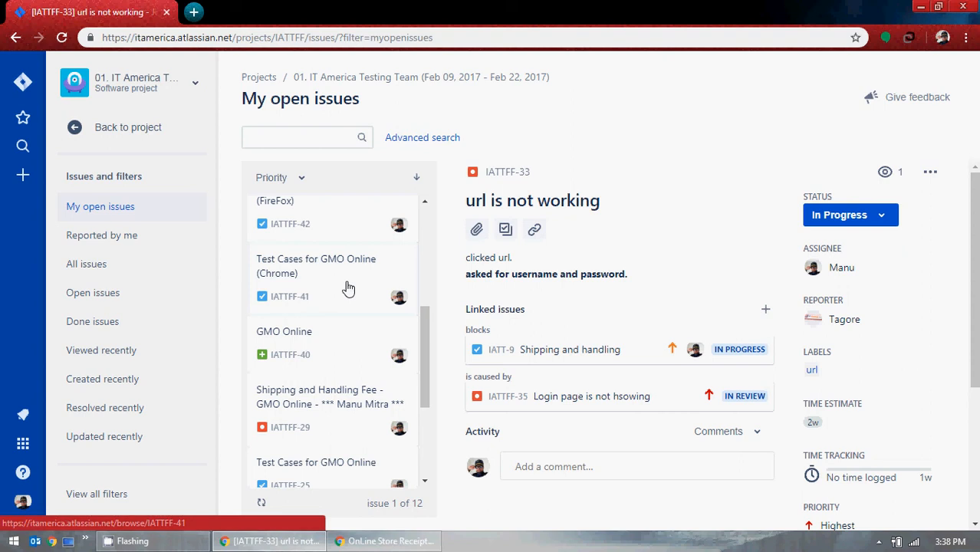
left_click(347, 287)
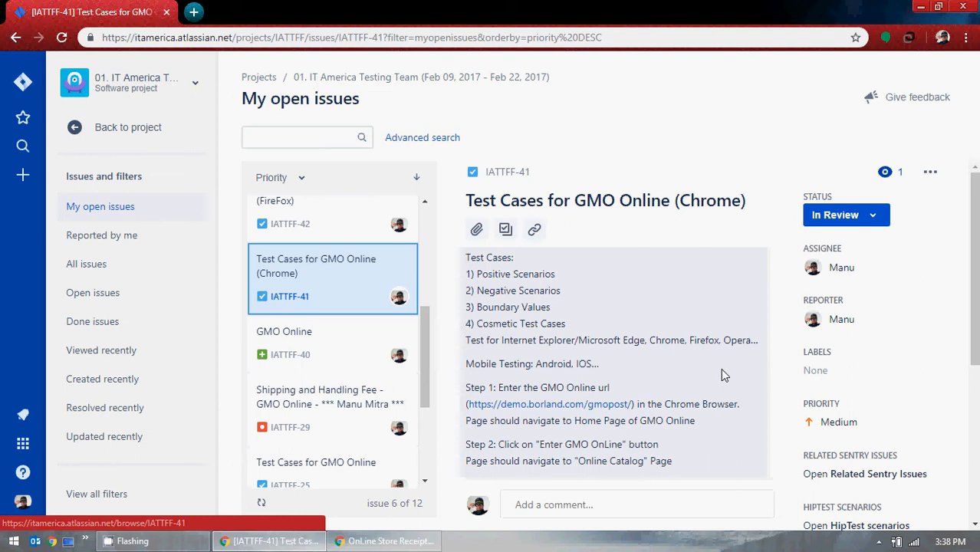
scroll(721, 370, "down", 2)
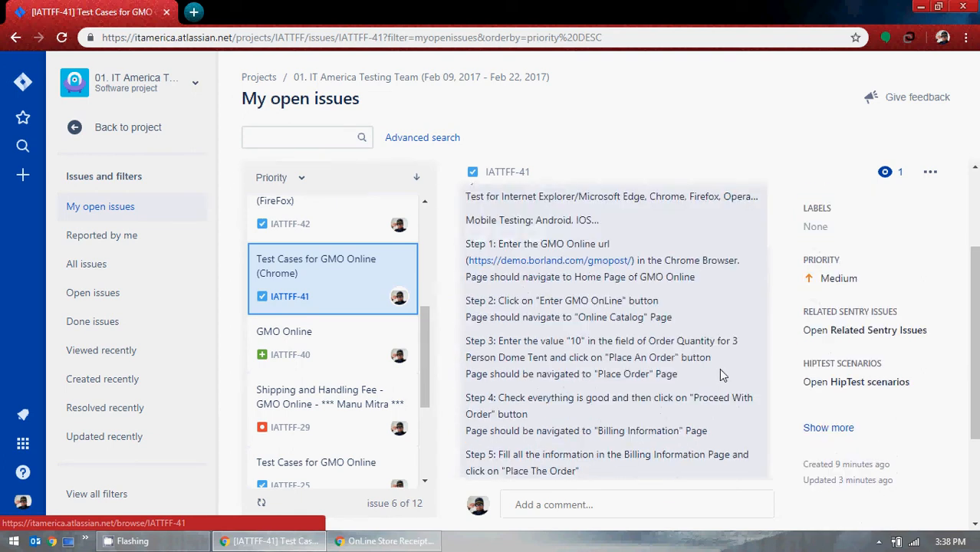
Minimize the browser and open the Test Cases.xlsx workbook from the desktop in Excel, dismissing the error dialogs
left_click(920, 6)
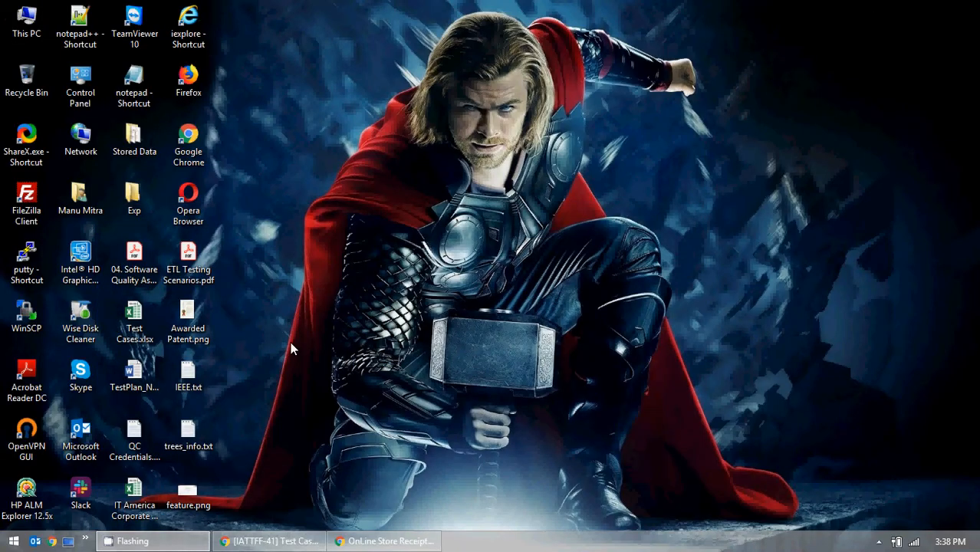
double_click(134, 497)
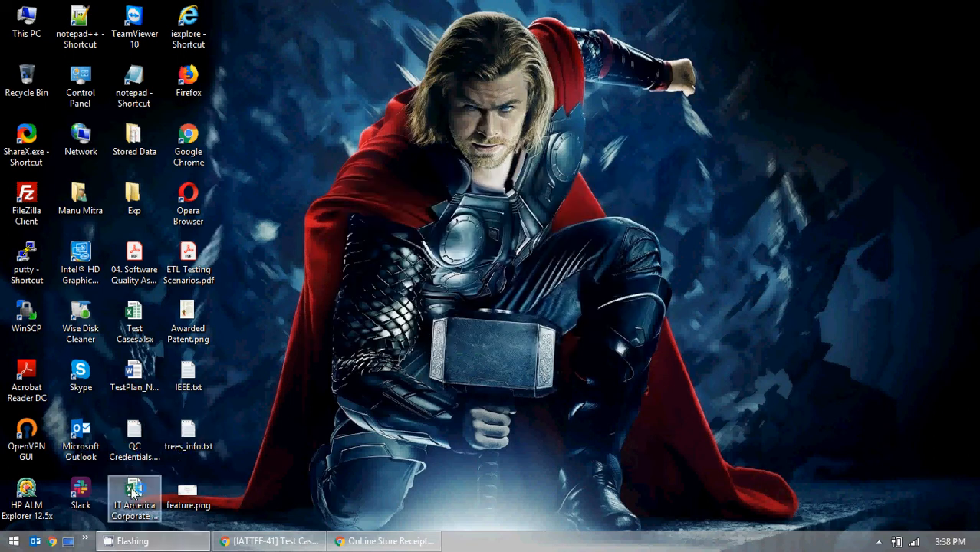
double_click(140, 309)
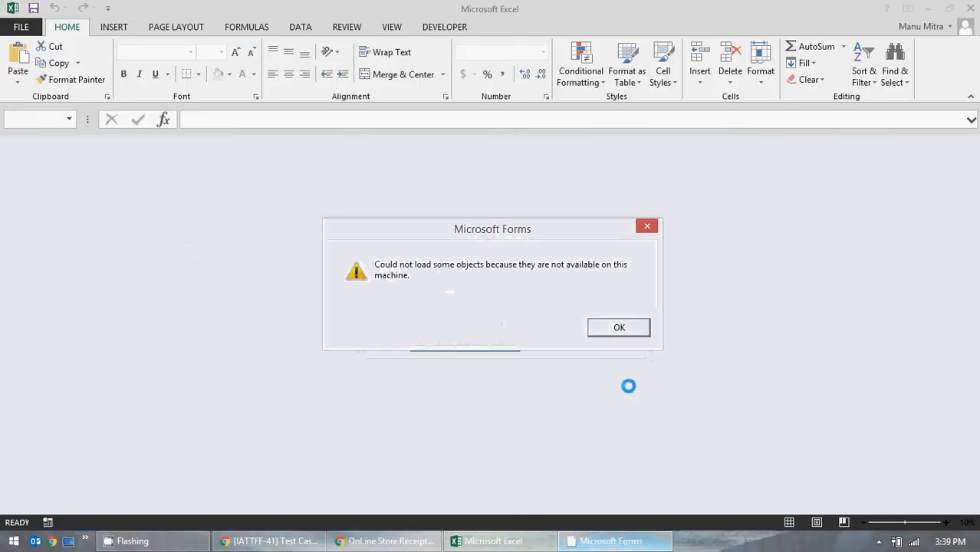
left_click(611, 333)
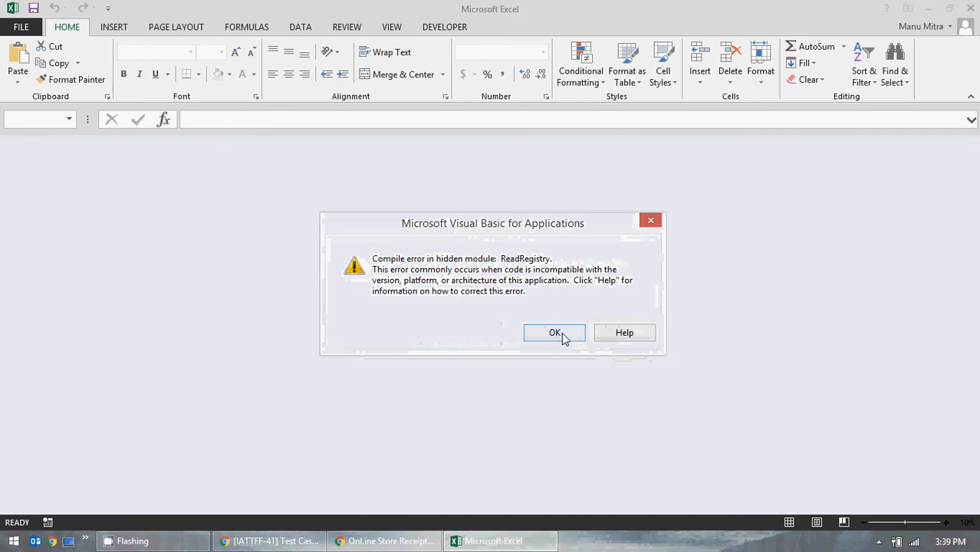
left_click(565, 338)
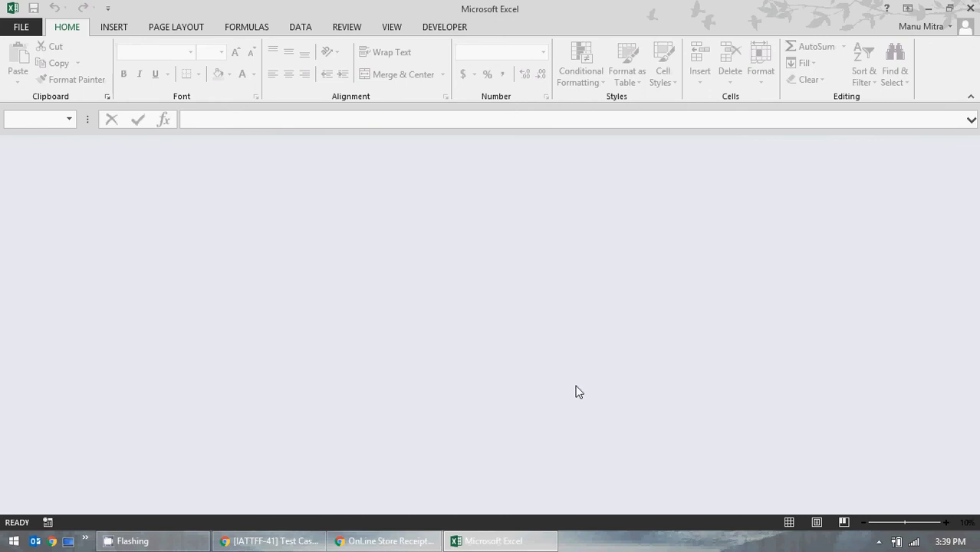
left_click(515, 541)
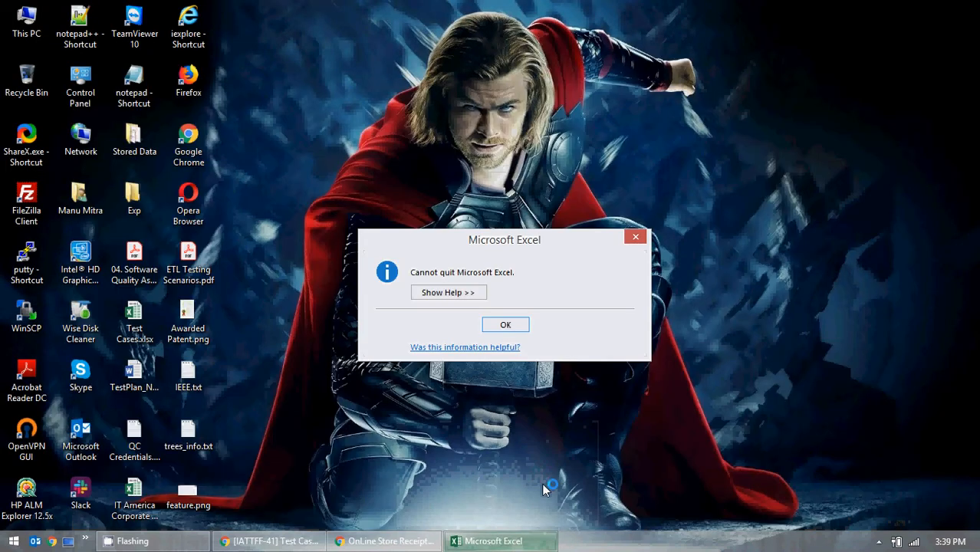
left_click(522, 329)
left_click(524, 300)
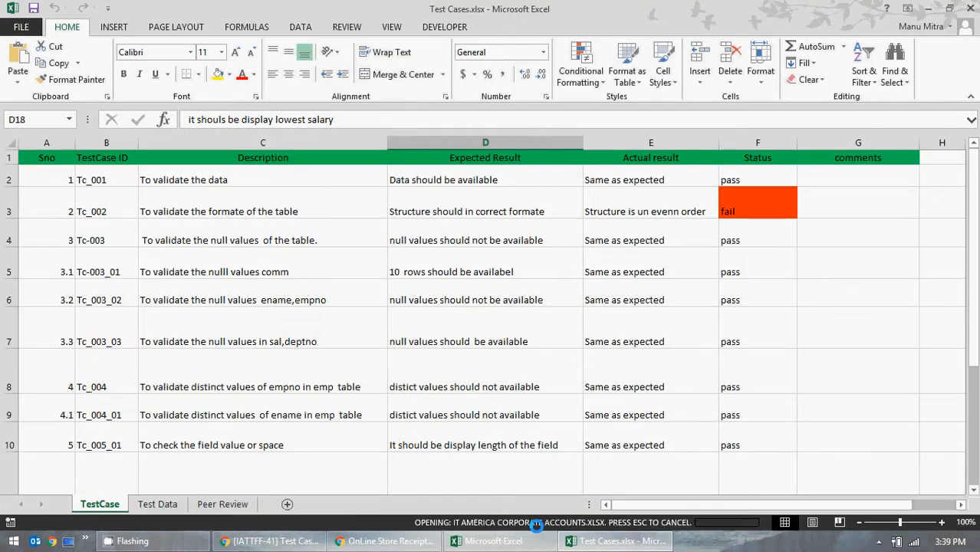
left_click(971, 7)
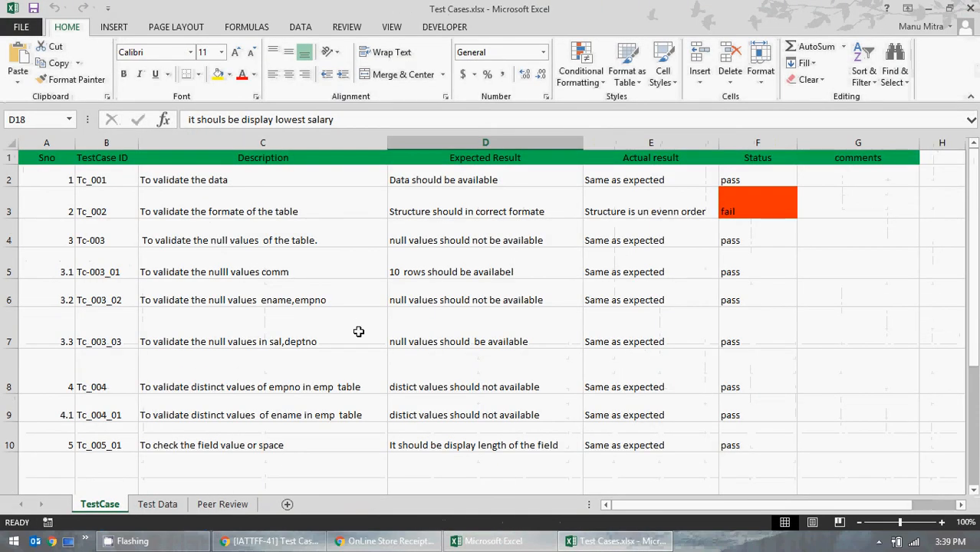
Examine the test case table and its columns on the TestCase sheet, plus the Test Data and Peer Review sheets
scroll(360, 310, "down", 7)
scroll(352, 306, "up", 7)
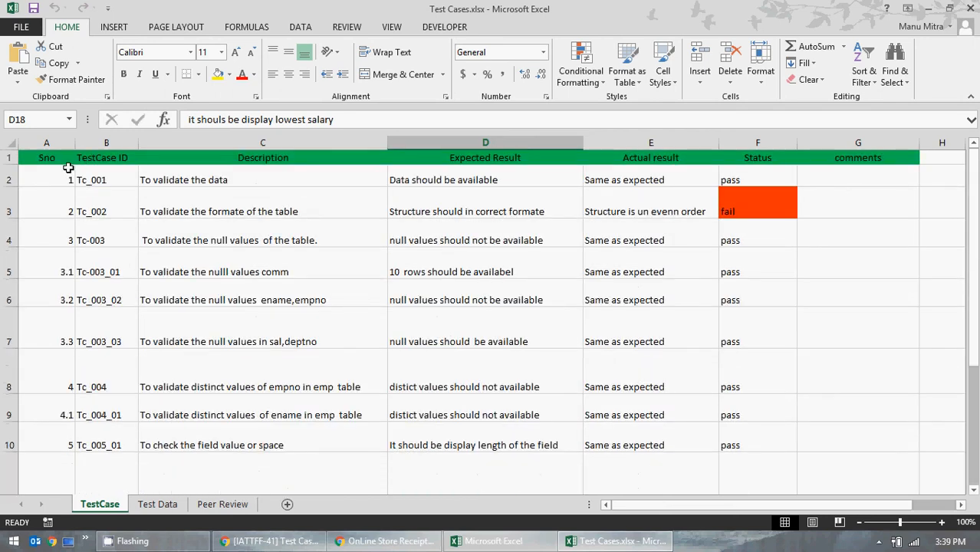
left_click_drag(48, 161, 767, 434)
left_click(802, 372)
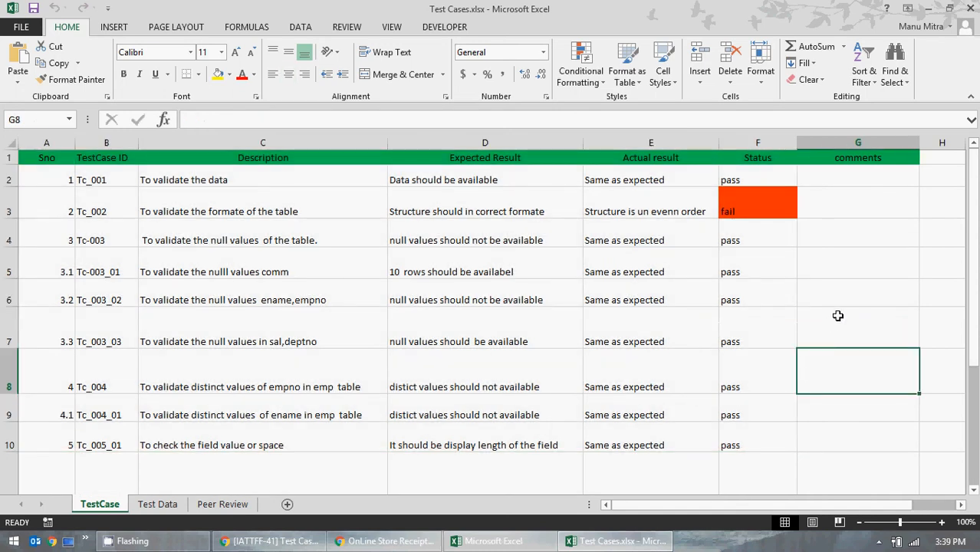
left_click(151, 504)
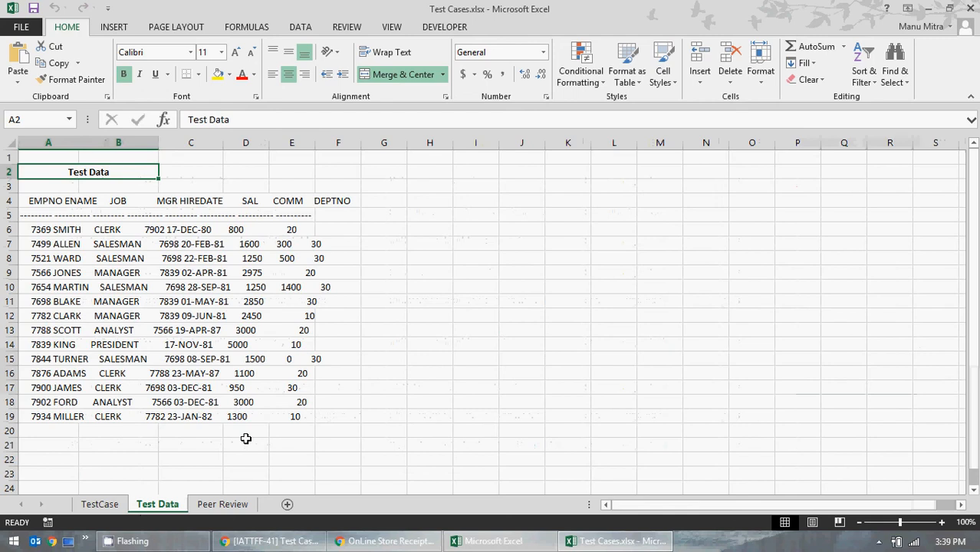
left_click(222, 506)
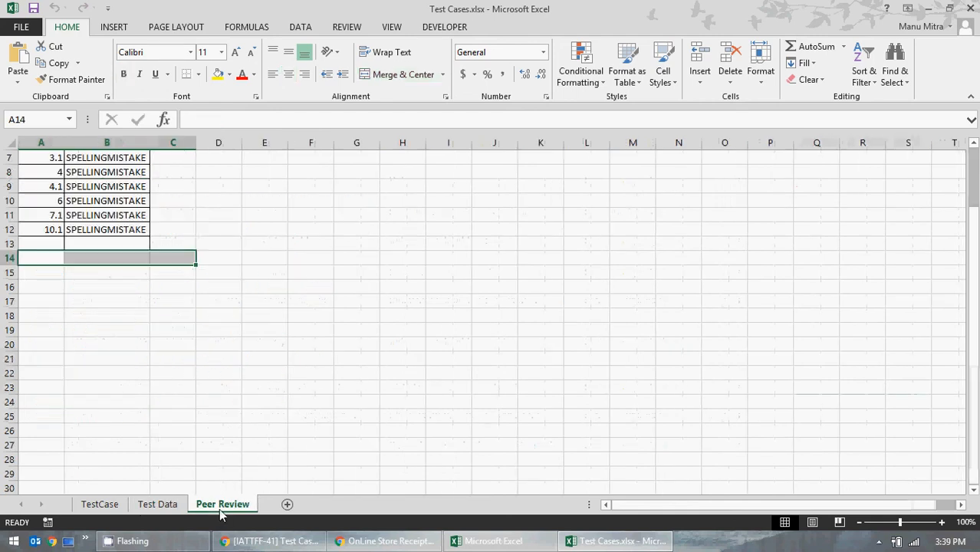
left_click(103, 505)
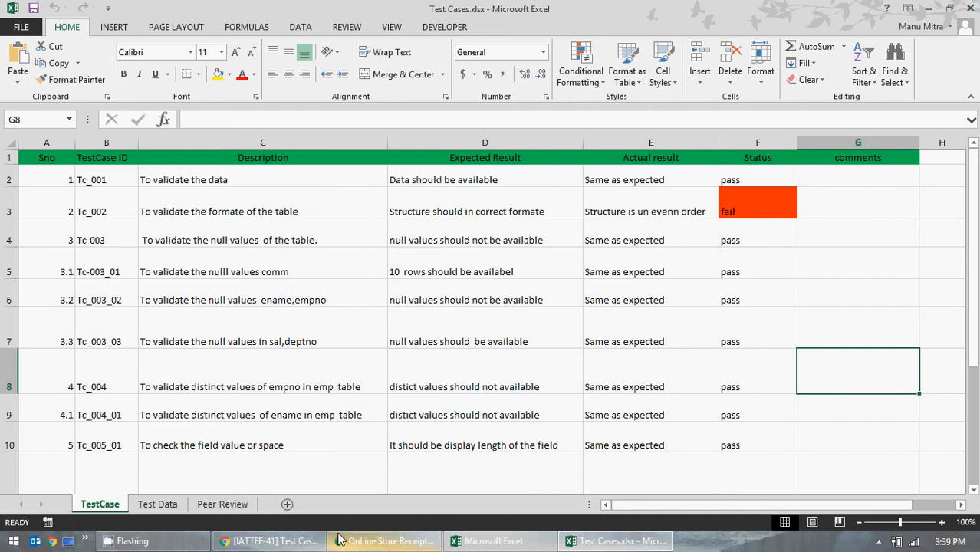
Return to the Chrome test case issue in Jira and highlight Negative Scenarios and Boundary Values in its description
left_click(281, 546)
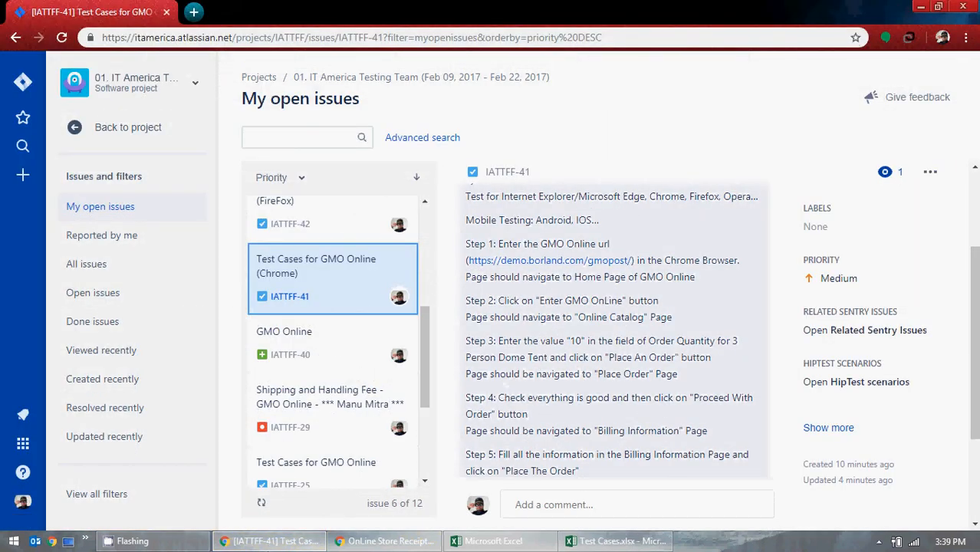
mouse_move(268, 546)
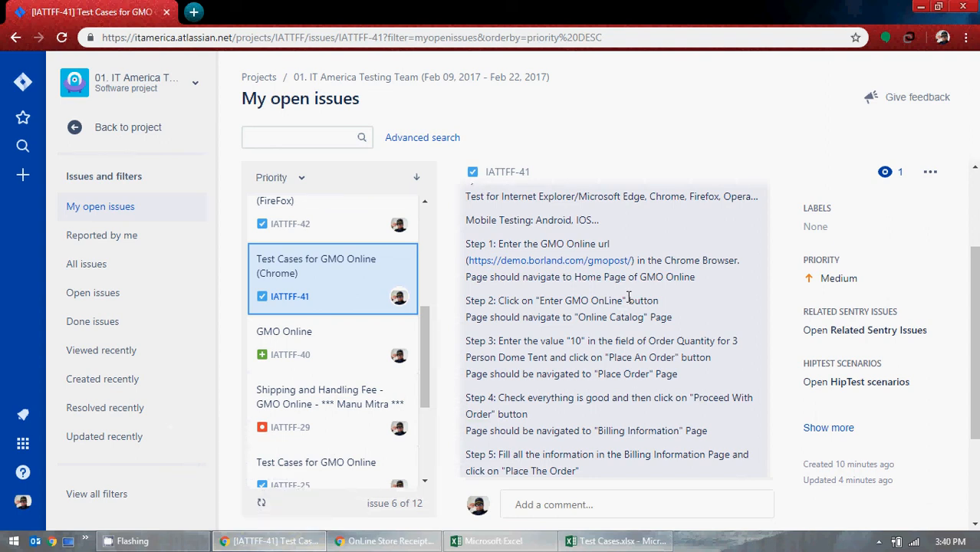
scroll(629, 297, "up", 4)
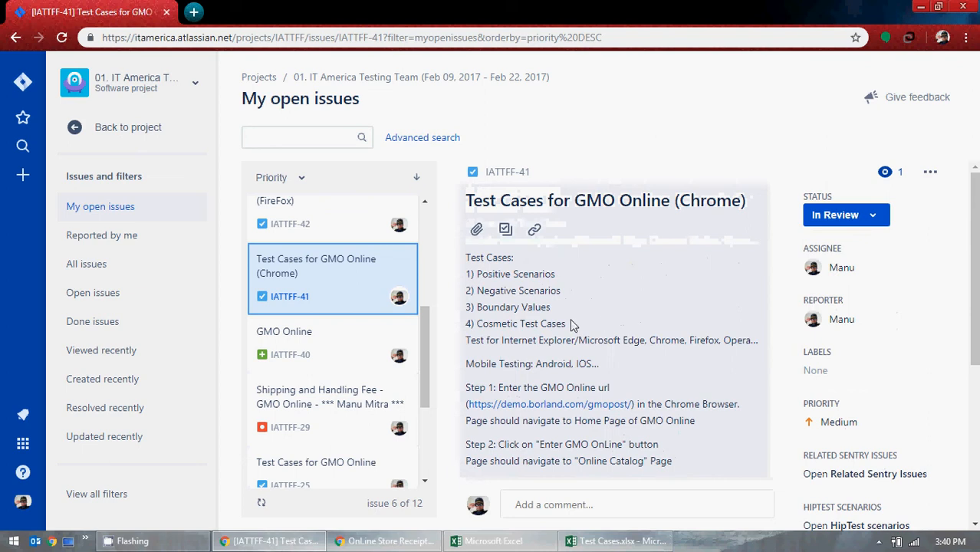
left_click_drag(477, 290, 561, 292)
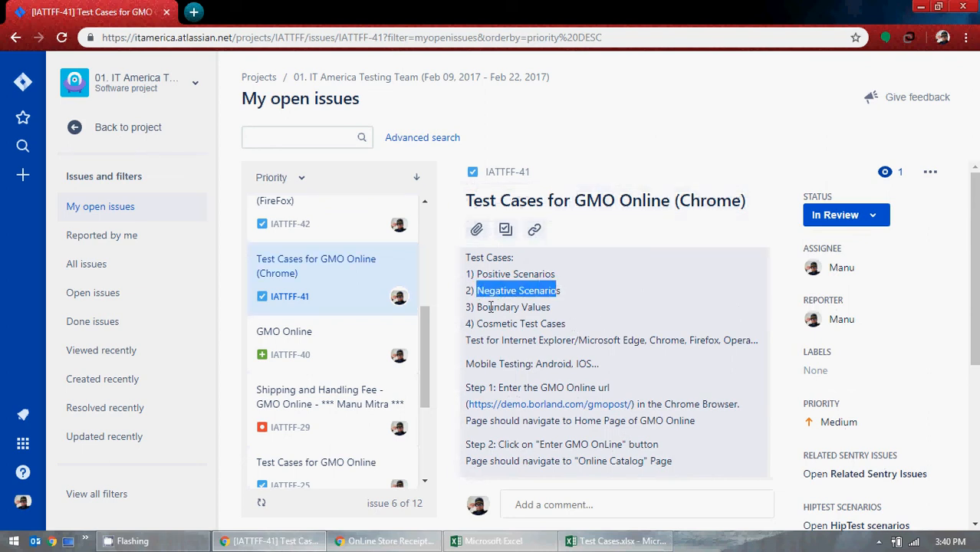
left_click_drag(477, 306, 553, 307)
Go back to the OnLine Catalog page on the GMO store site and examine its Order Quantity fields before returning to Jira
left_click(387, 541)
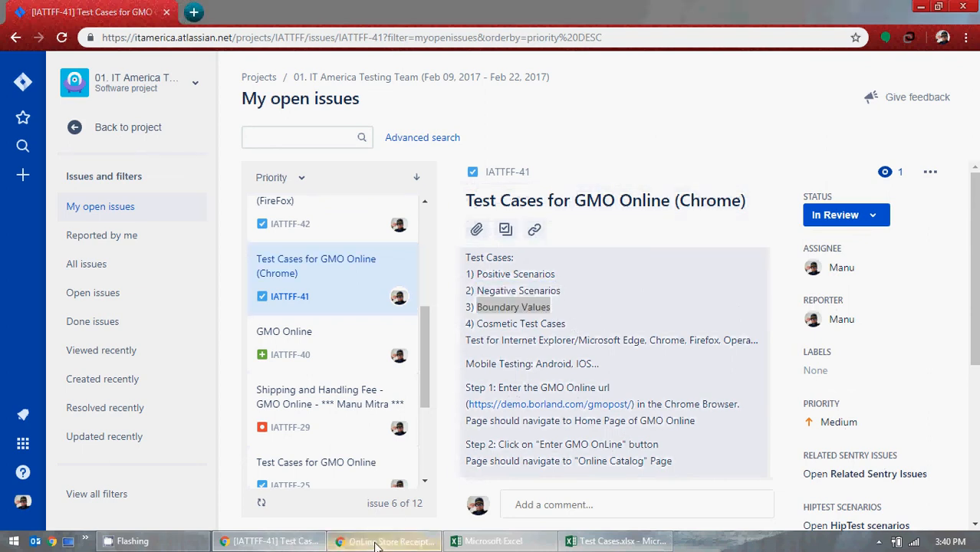
left_click(18, 38)
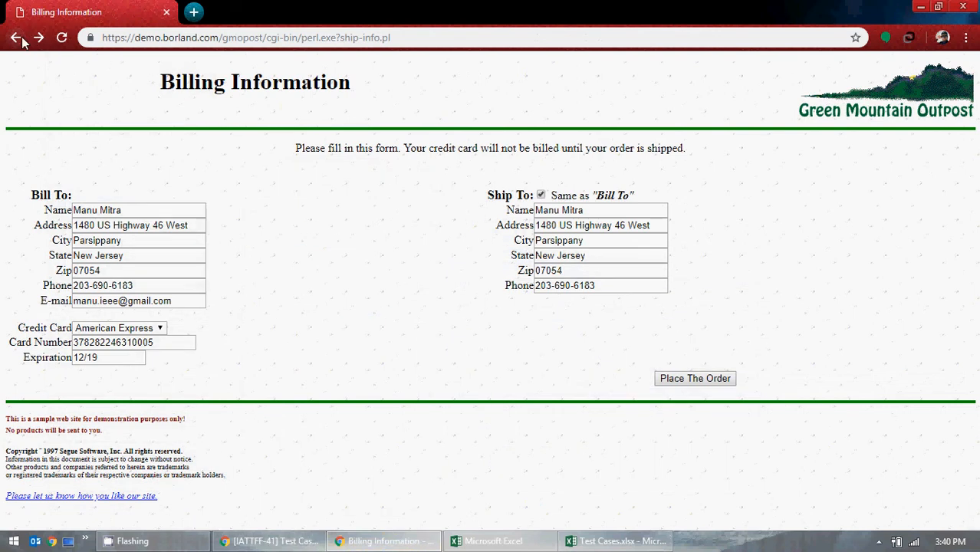
left_click(18, 37)
left_click(17, 37)
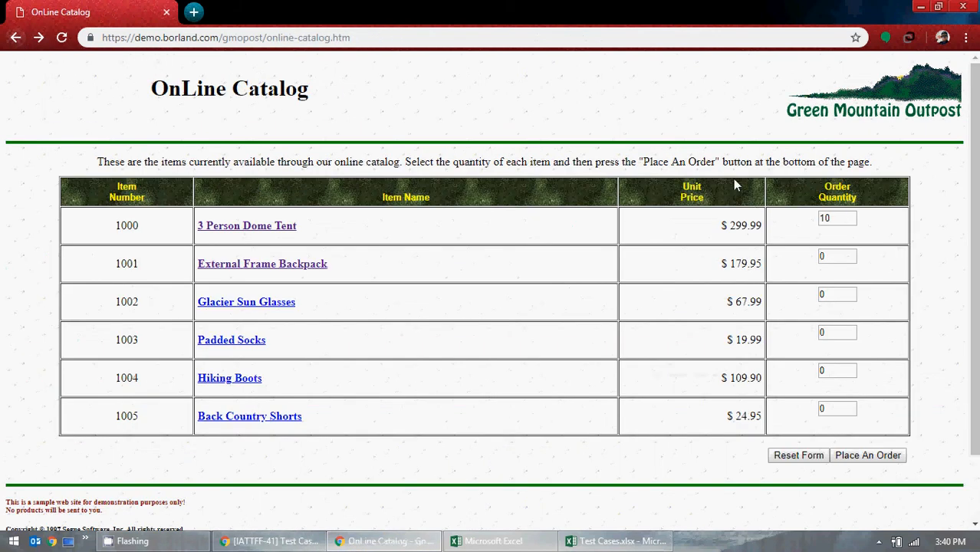
left_click(843, 217)
left_click(843, 389)
left_click(922, 6)
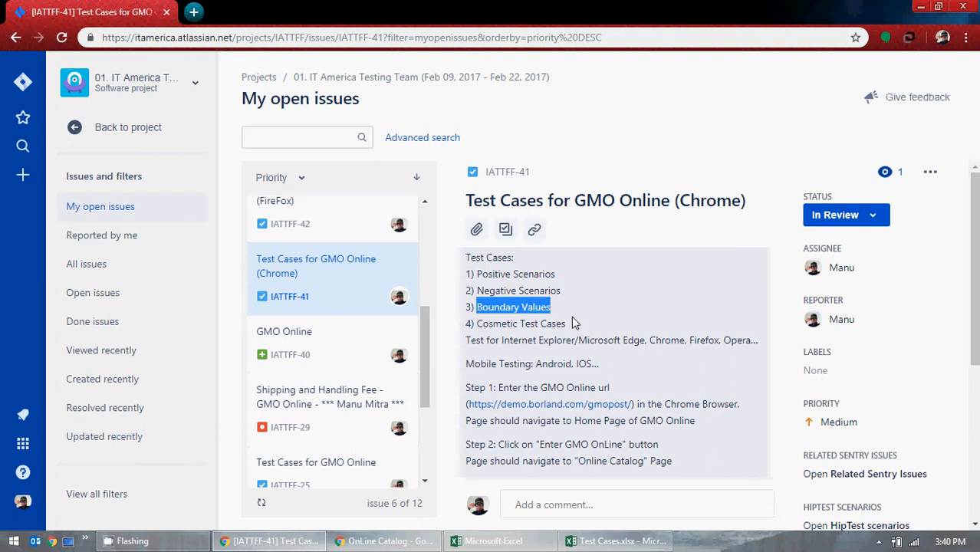
Check the TestCase sheet in the Test Cases.xlsx workbook, dismissing the compile error dialog, and return to the Chrome issue in Jira
left_click(532, 542)
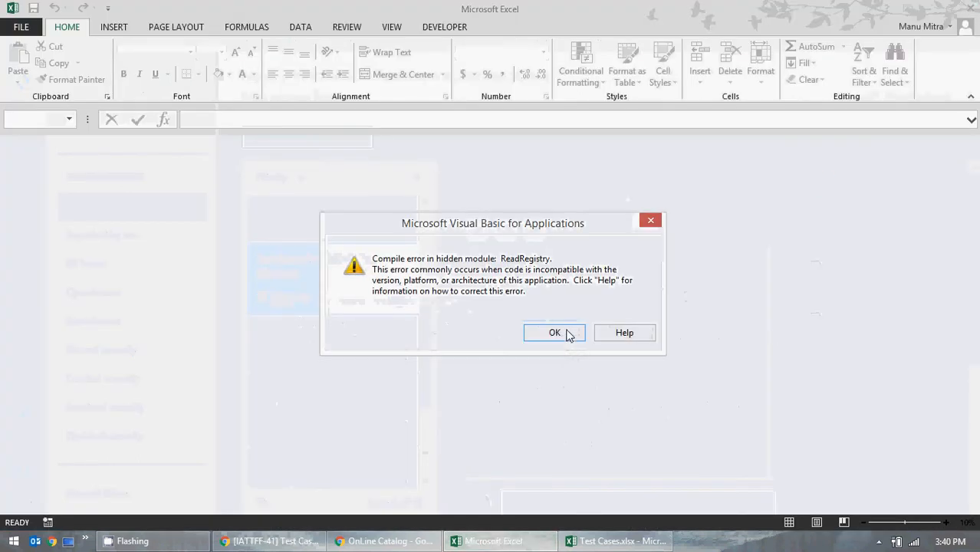
left_click(554, 333)
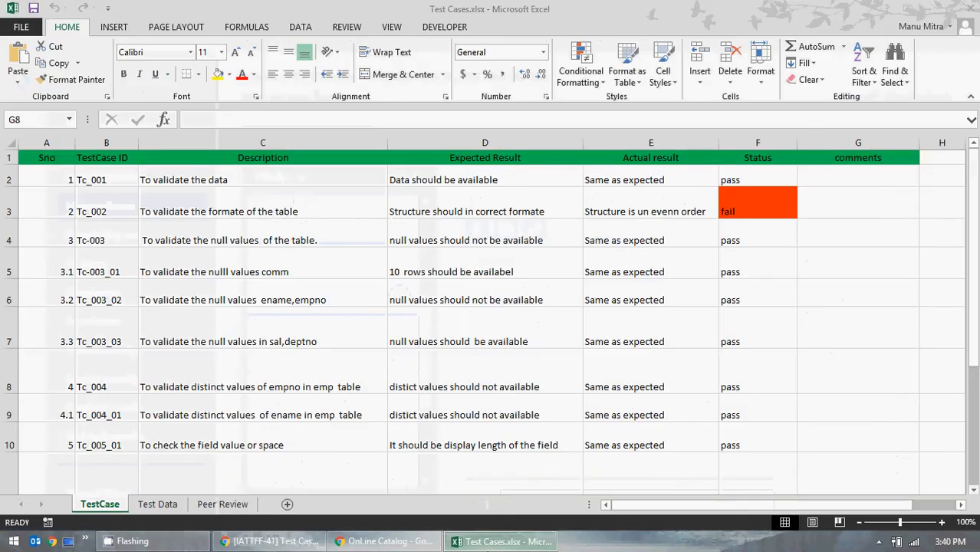
left_click(506, 541)
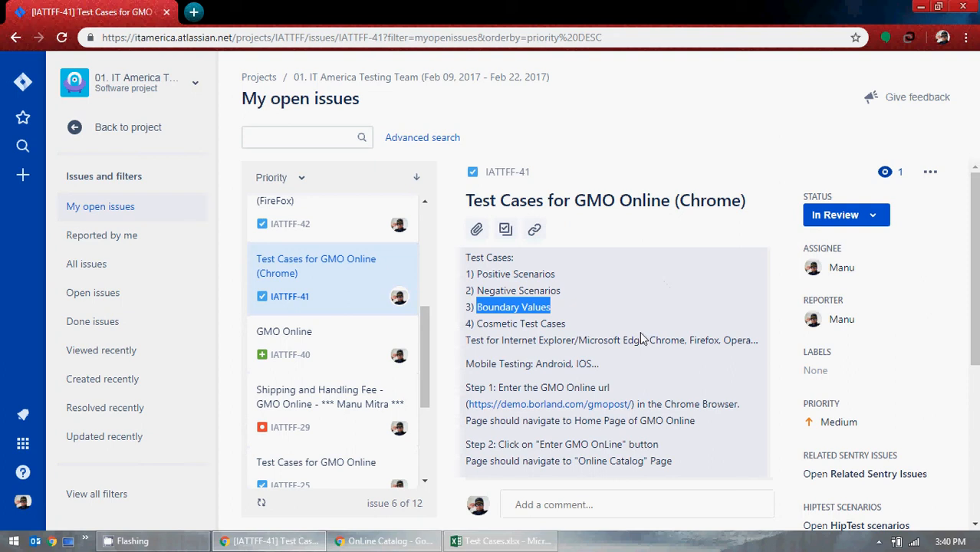
Open a new comment on the Chrome test case issue and reread the steps in its description
scroll(642, 340, "down", 5)
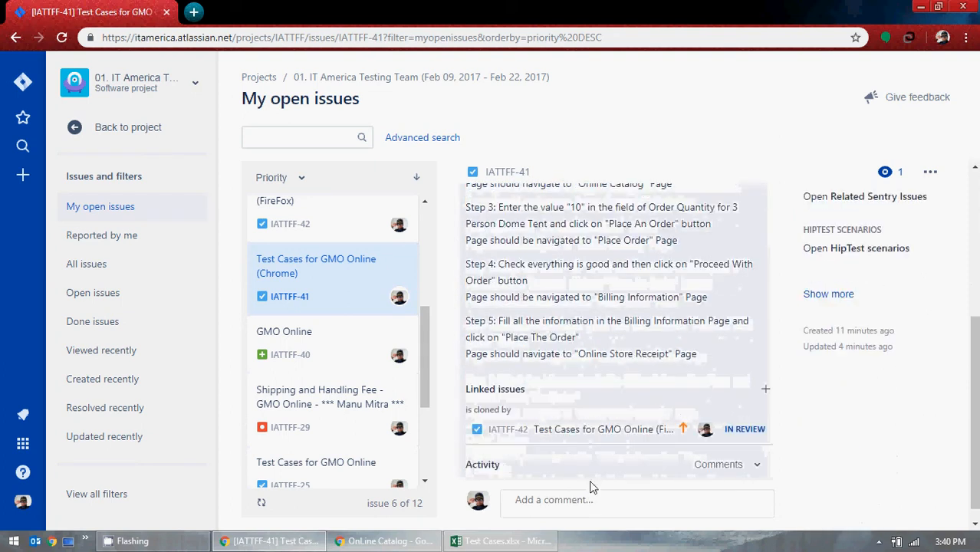
left_click(569, 491)
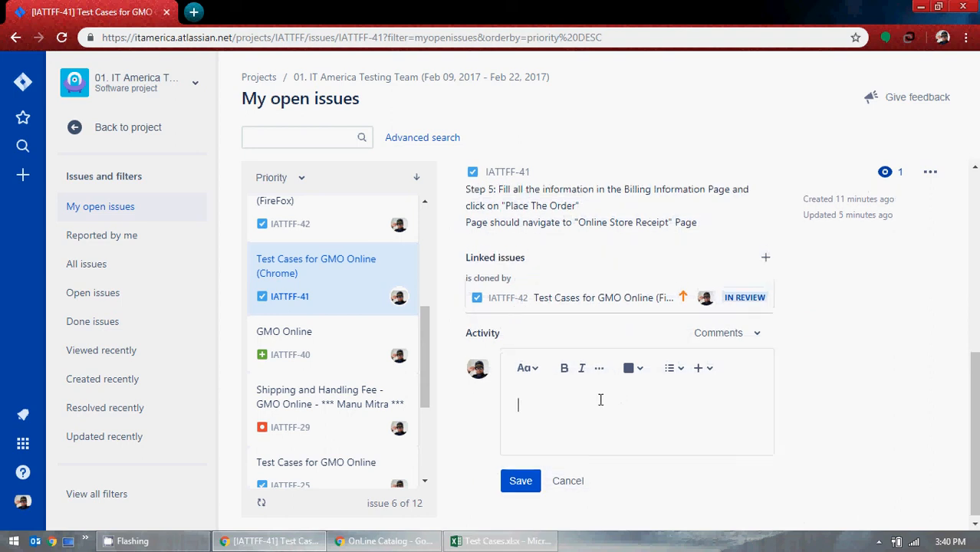
scroll(603, 394, "up", 5)
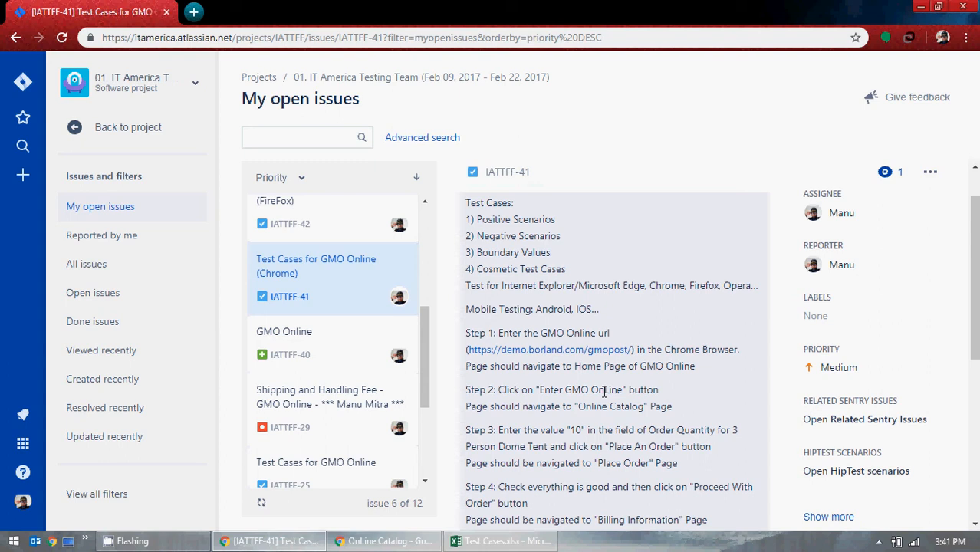
Check the OnLine Catalog page against the Chrome issue's steps and view the issue's assignee choices without changing them
left_click(379, 541)
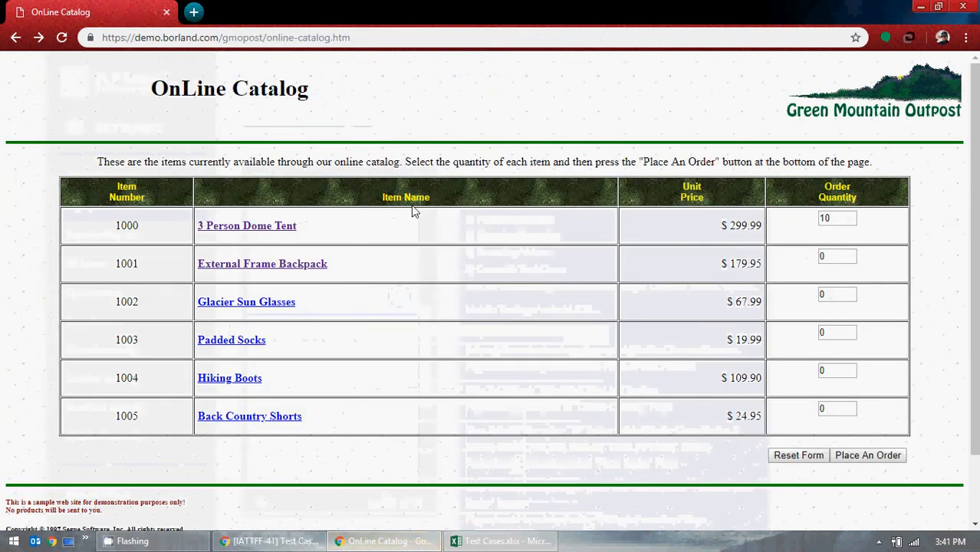
left_click(921, 6)
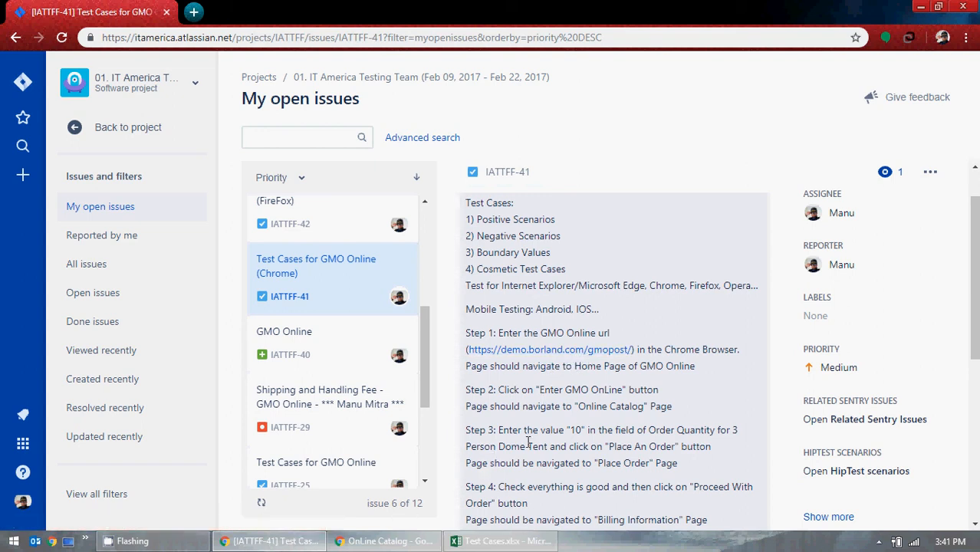
left_click(880, 215)
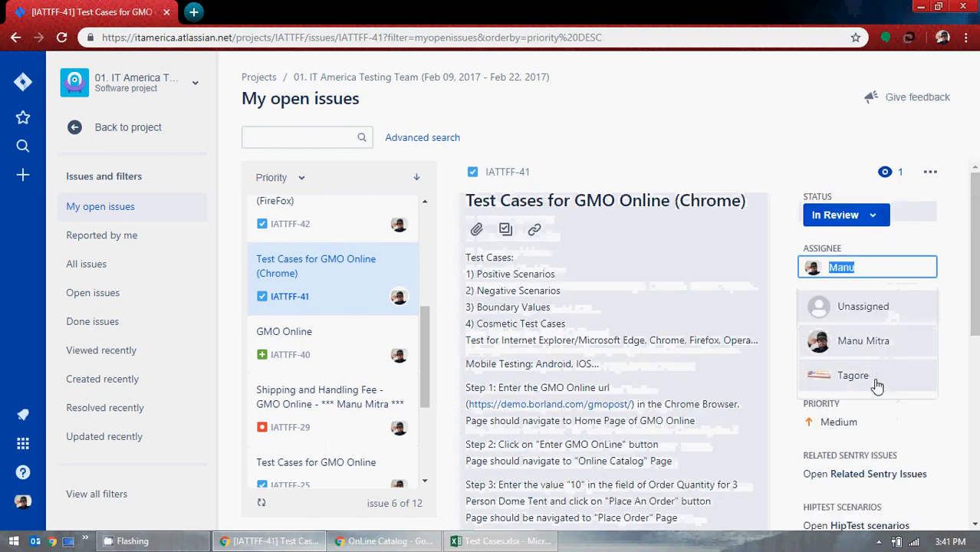
left_click(937, 223)
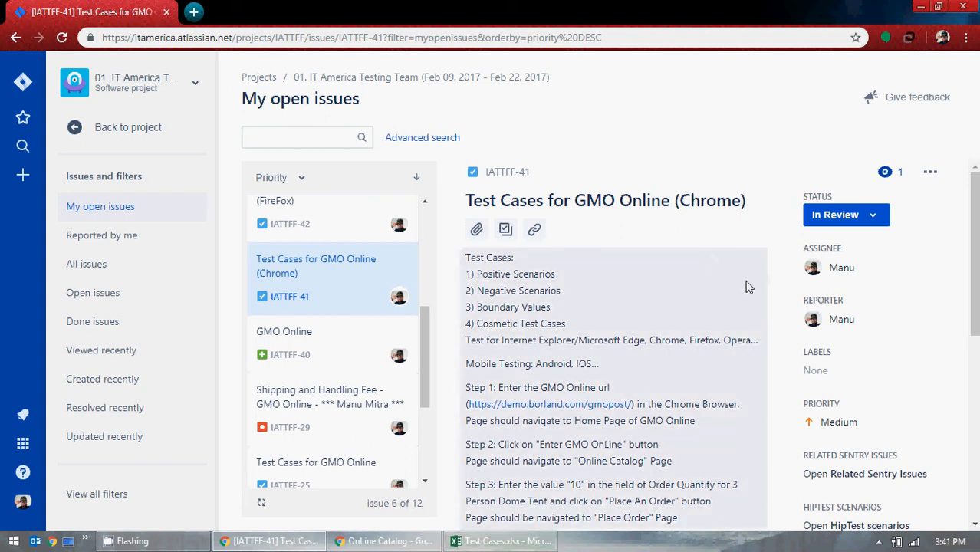
Bring up the comment editor on the Chrome test case issue and discard the empty comment
key("m")
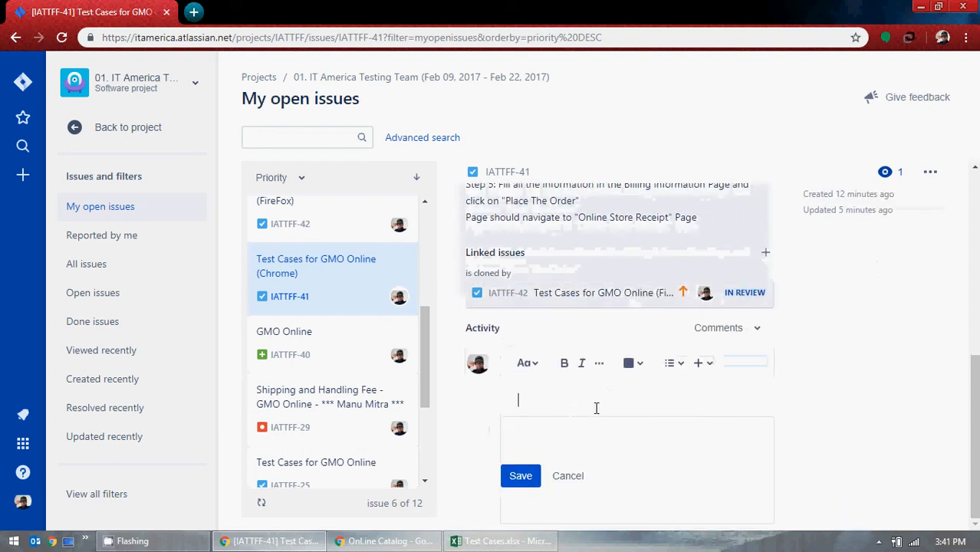
scroll(596, 414, "up", 2)
scroll(596, 414, "down", 2)
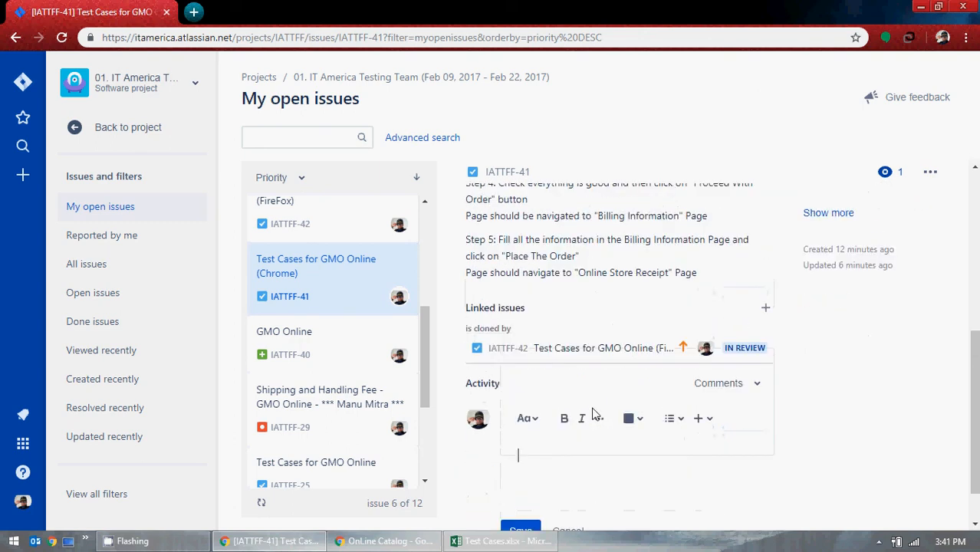
scroll(594, 414, "down", 2)
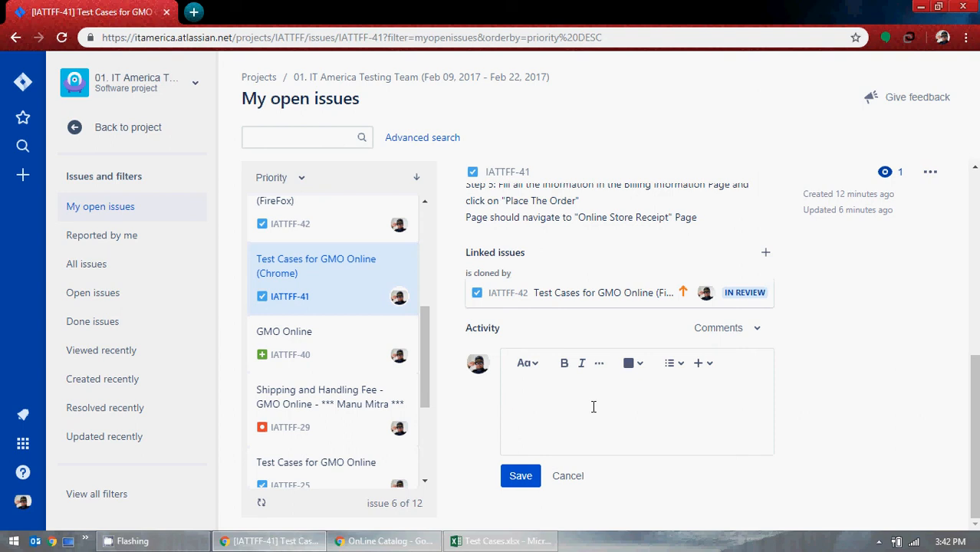
left_click(568, 477)
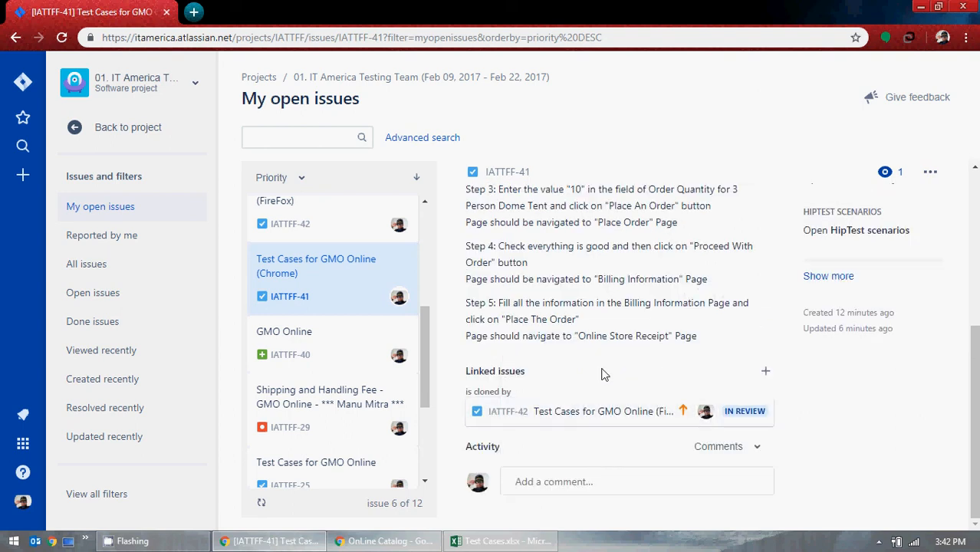
Review the Chrome issue's test steps, linked issues and activity, and return to the start of its details
left_click(674, 338)
scroll(675, 340, "down", 1)
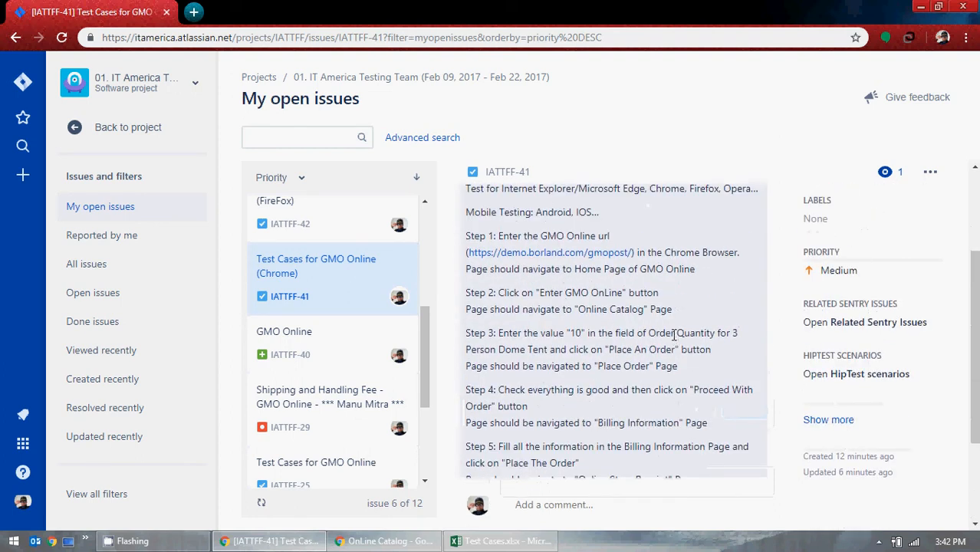
scroll(675, 336, "down", 2)
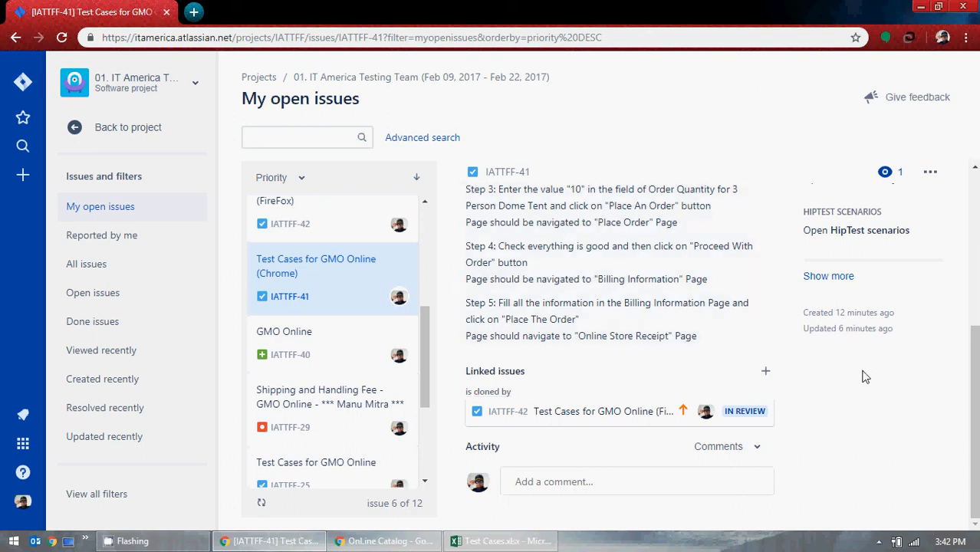
scroll(885, 393, "up", 5)
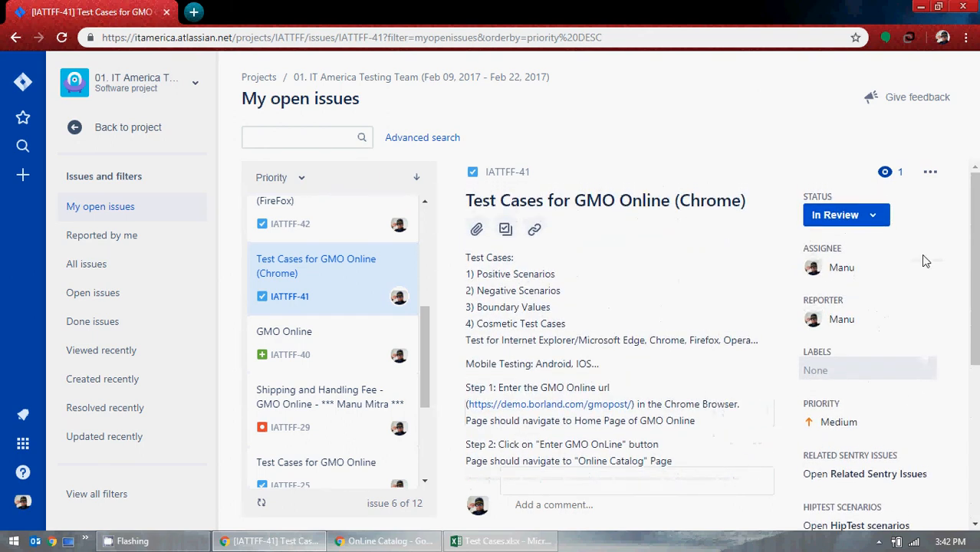
View the additional actions for the Chrome issue, including the Log time dialog, and cancel without logging time
left_click(930, 174)
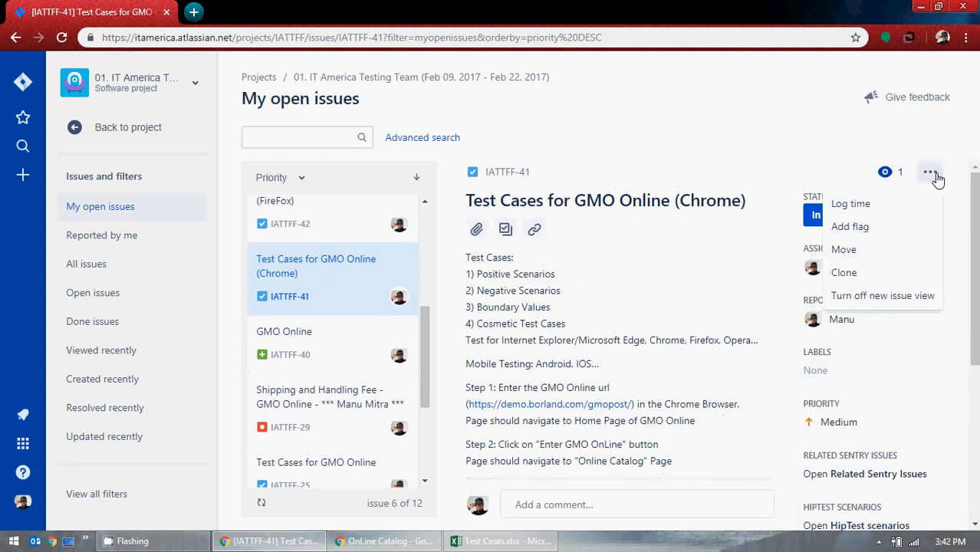
left_click(885, 204)
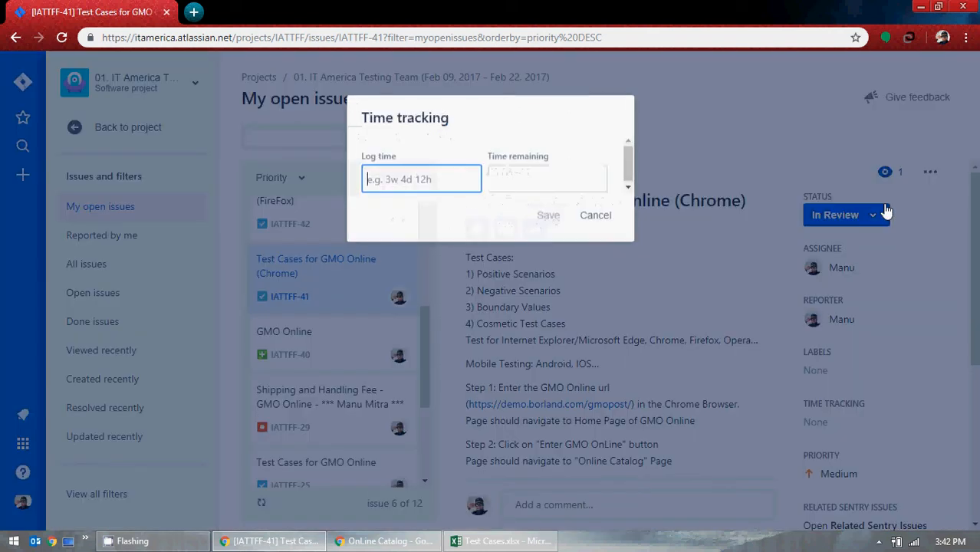
left_click(588, 218)
left_click(930, 178)
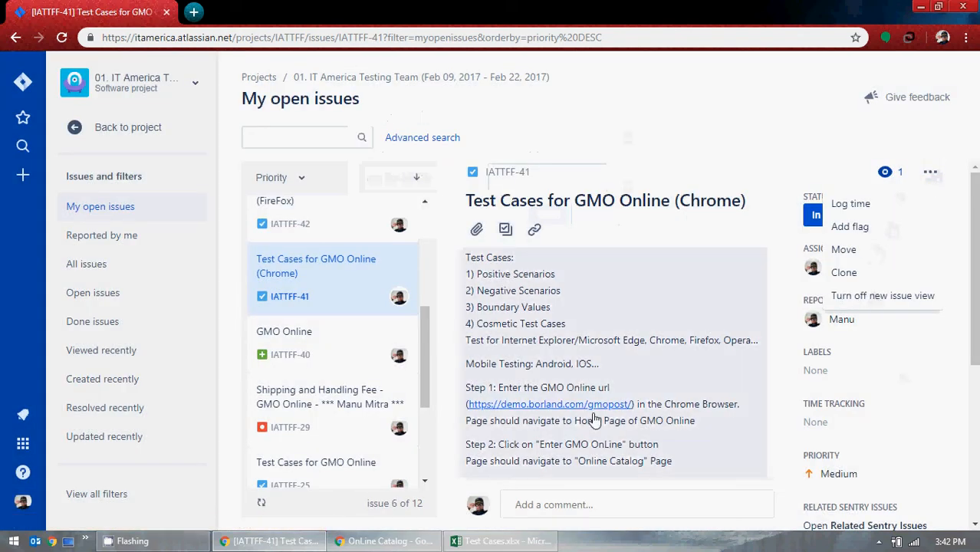
Open the Chrome issue's description for editing and read through its test steps
left_click(641, 439)
scroll(847, 395, "down", 3)
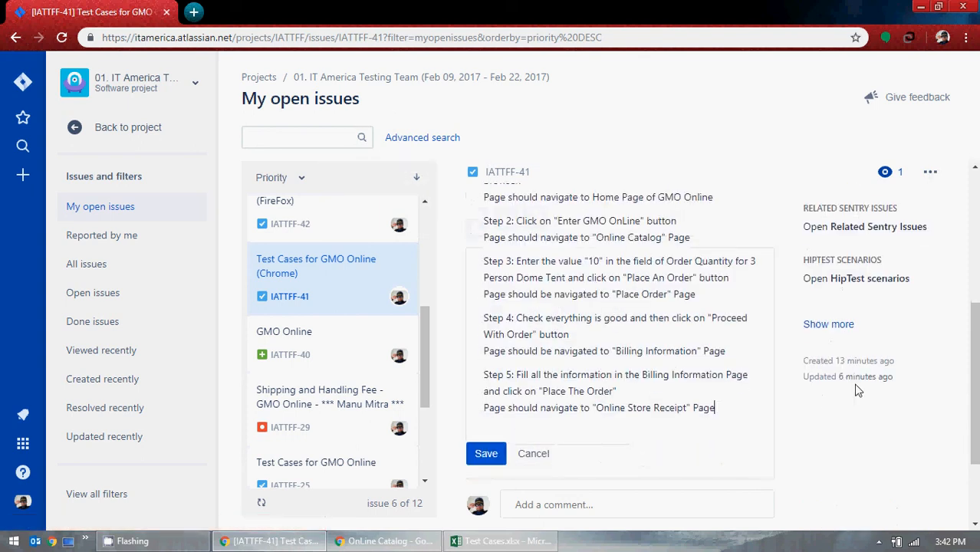
scroll(574, 381, "up", 10)
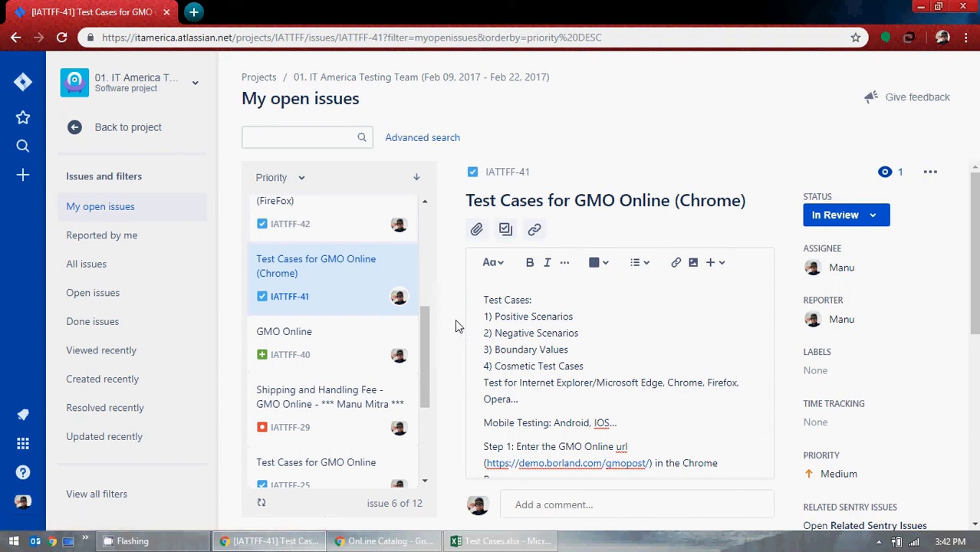
Open the Create issue form, view the available issue types and cancel the form
left_click(23, 177)
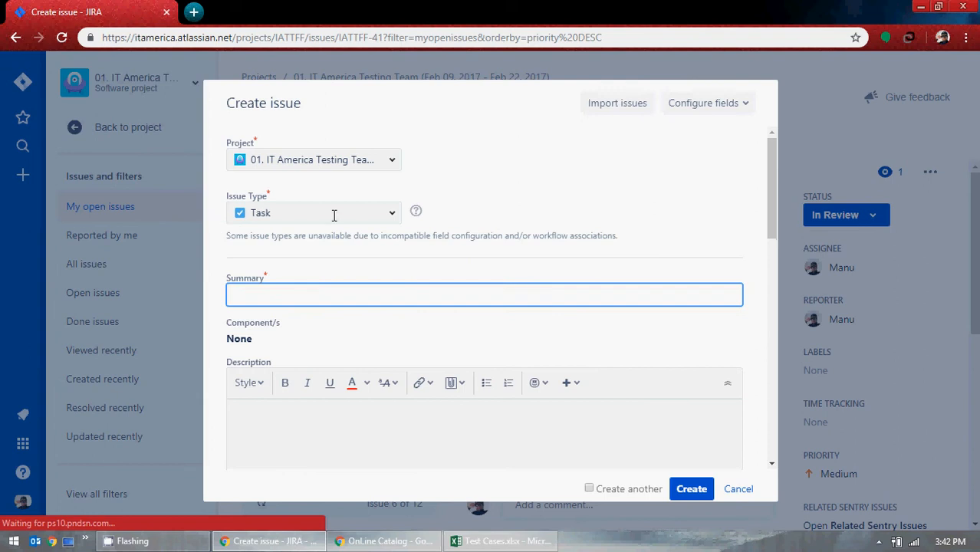
left_click(391, 214)
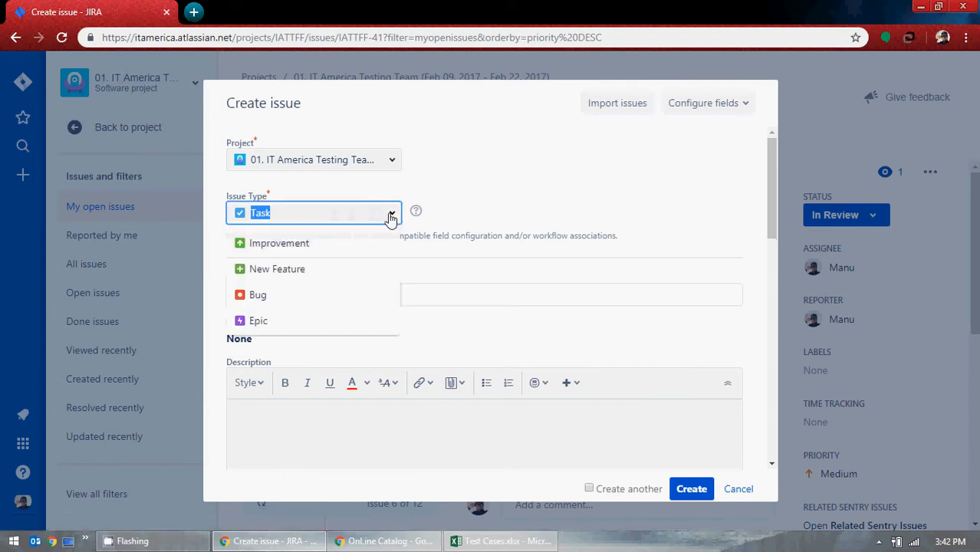
left_click(600, 185)
left_click(738, 488)
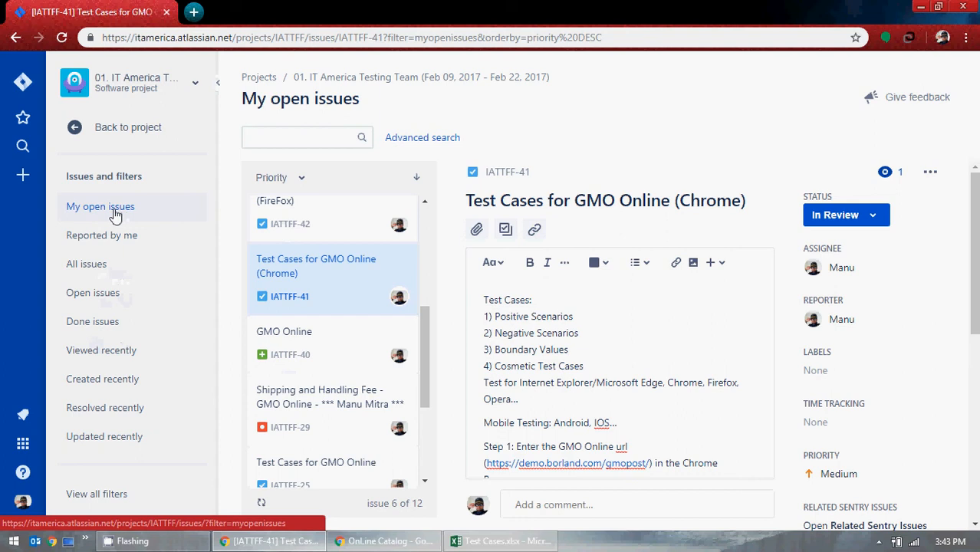
Look through the issues in the My open issues and Reported by me lists
scroll(329, 402, "down", 3)
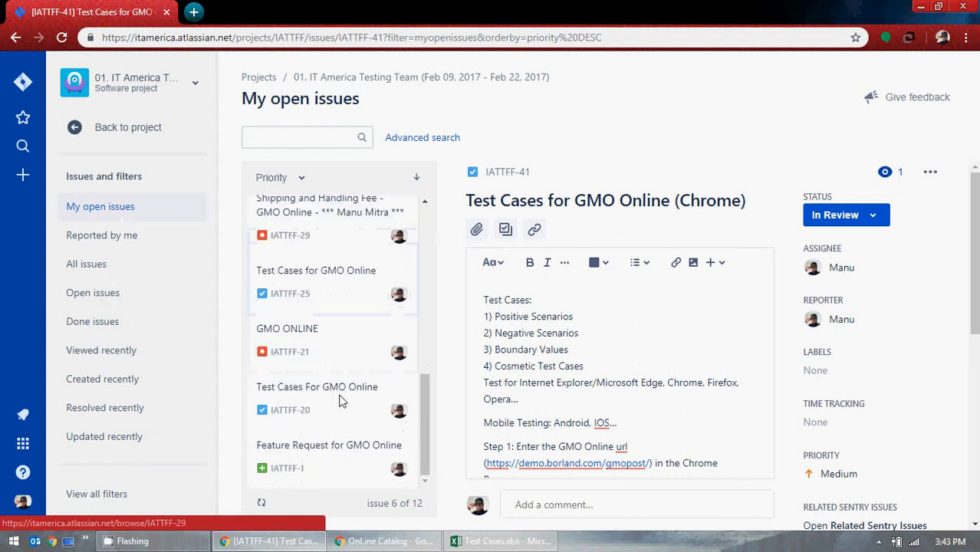
scroll(339, 392, "up", 6)
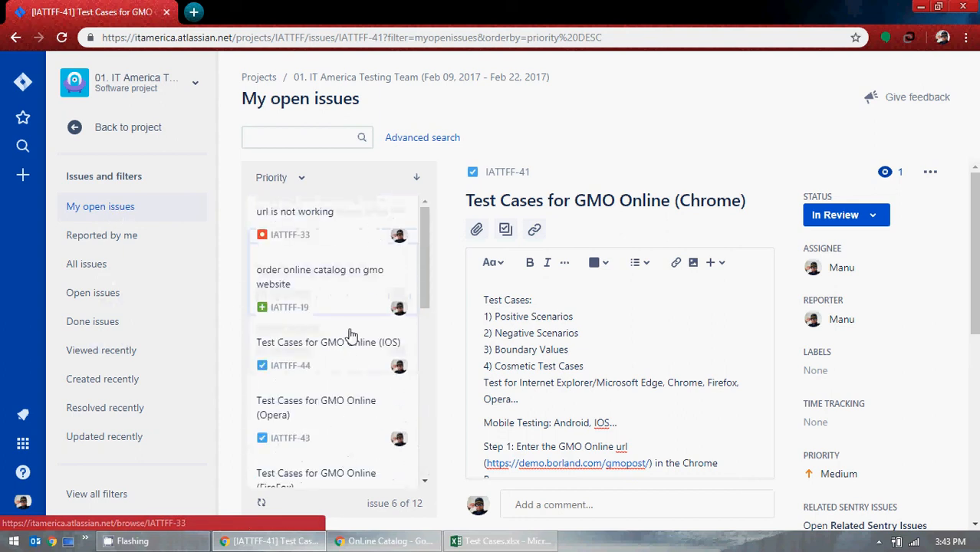
scroll(345, 414, "down", 5)
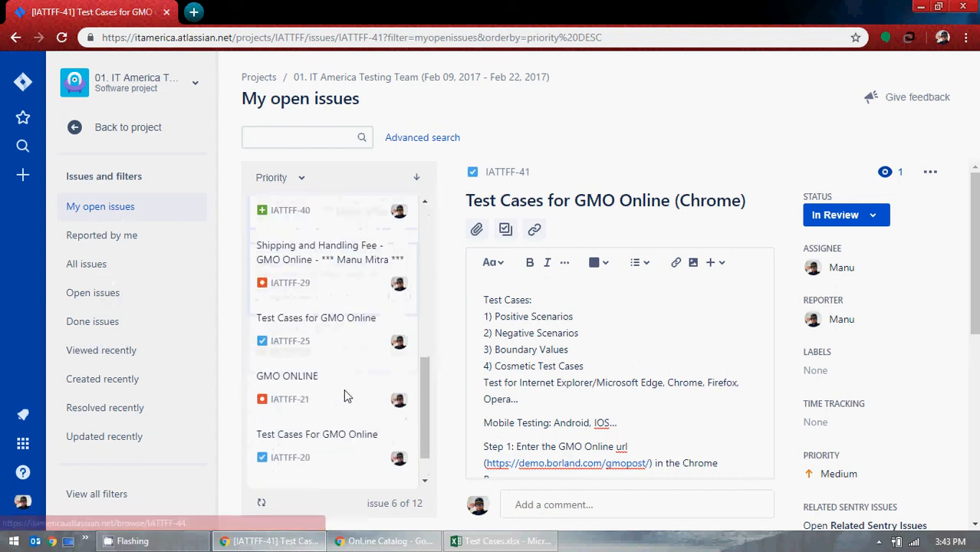
left_click(101, 241)
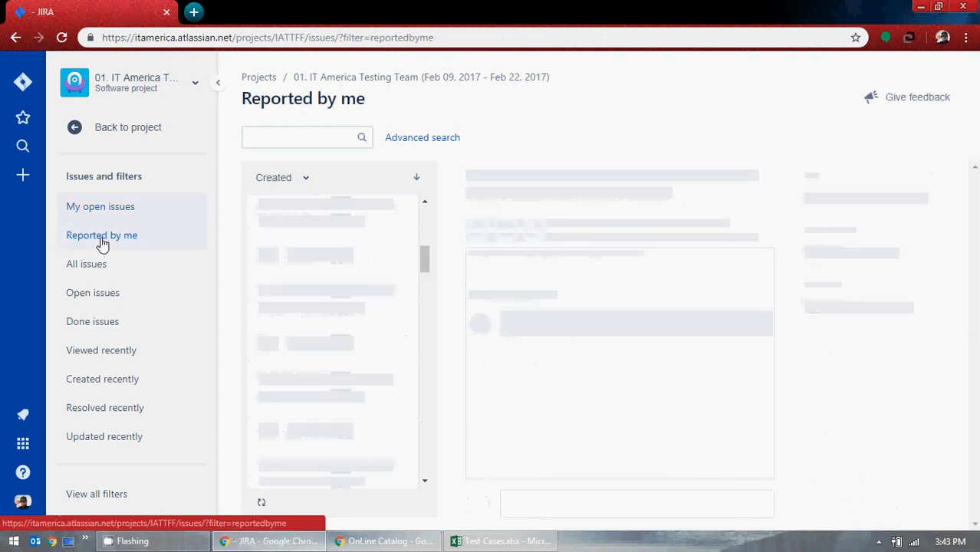
scroll(356, 238, "down", 8)
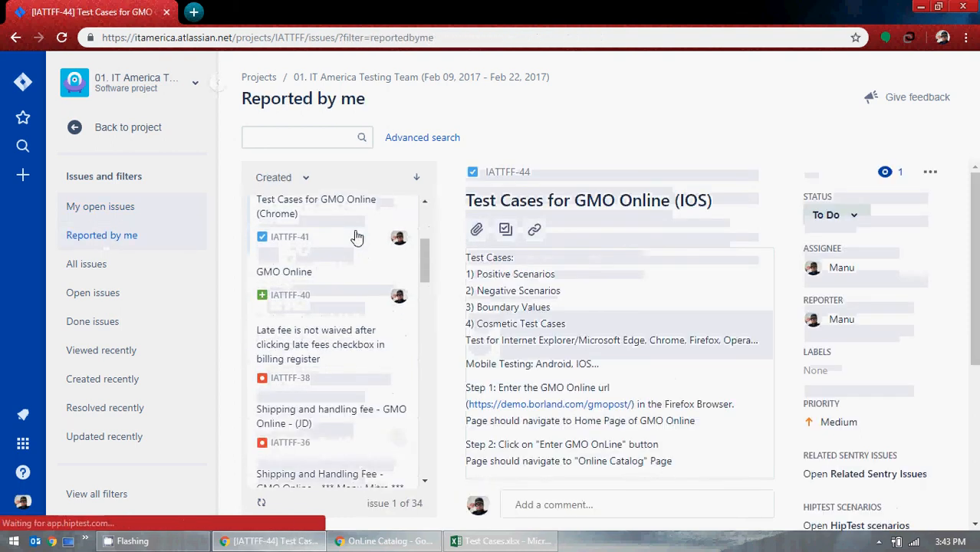
scroll(356, 237, "down", 3)
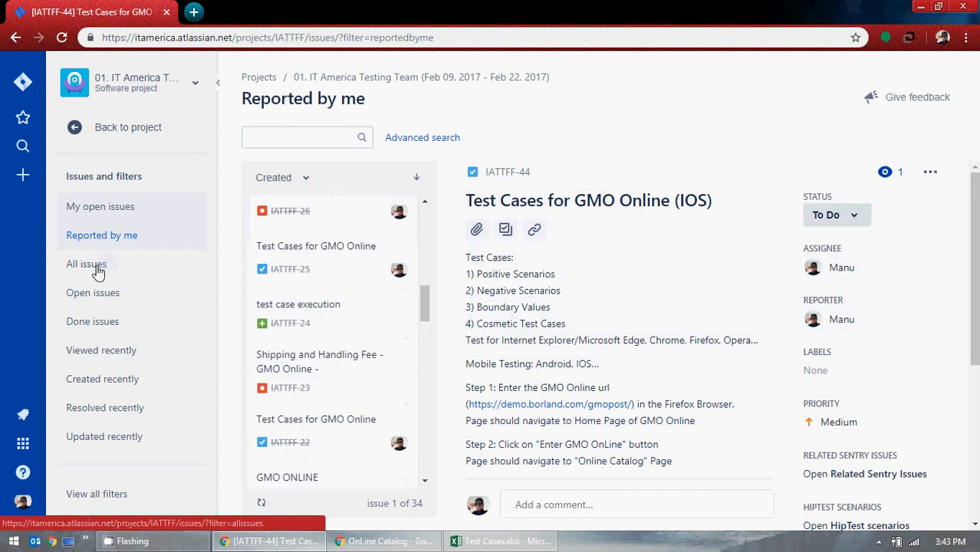
Look through the remaining issues reported by me, and view the All issues, Open issues and Done issues lists
scroll(287, 310, "down", 6)
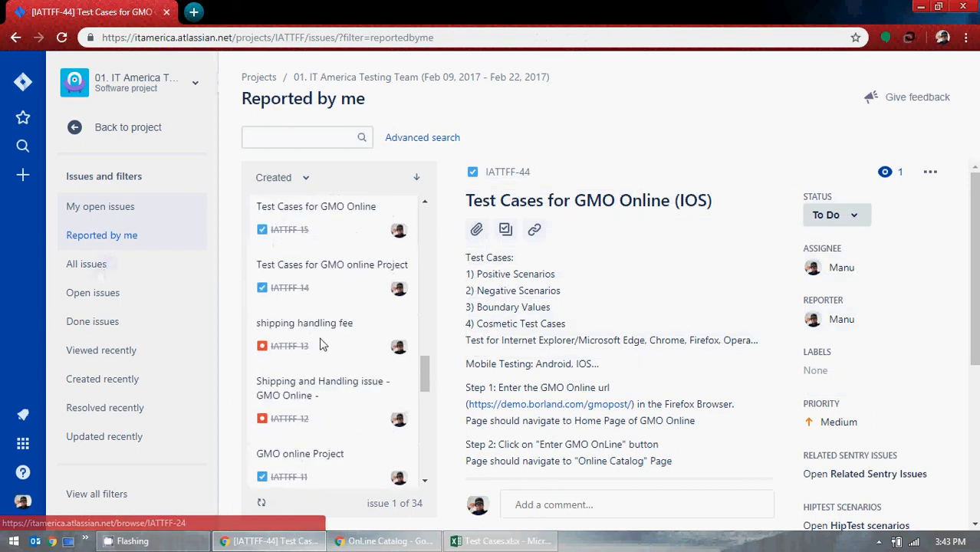
left_click(90, 266)
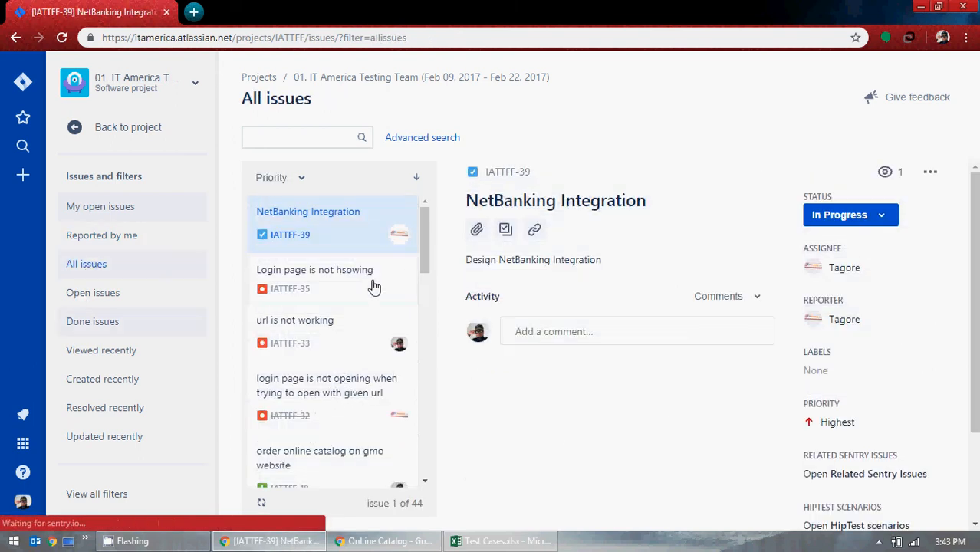
scroll(355, 312, "down", 5)
scroll(353, 314, "down", 12)
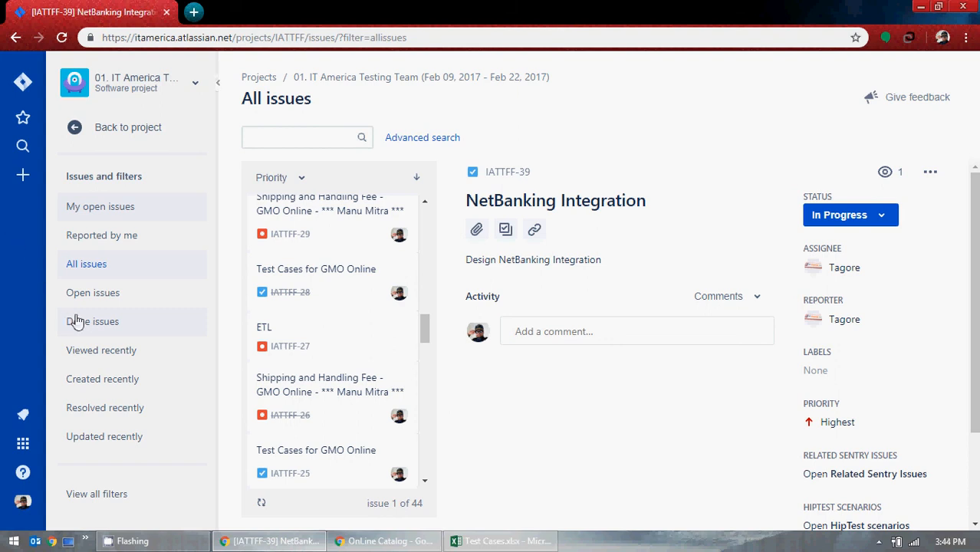
left_click(113, 303)
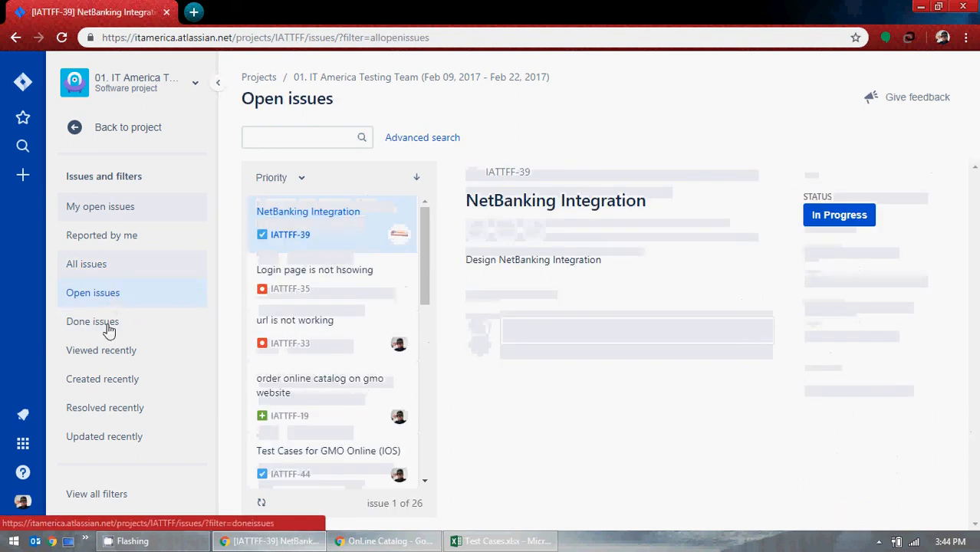
left_click(108, 329)
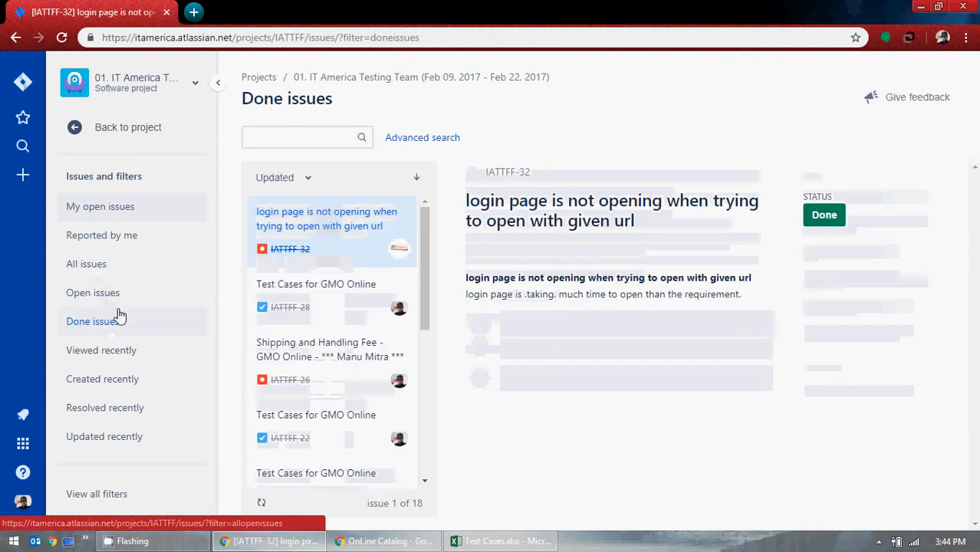
From My open issues, move the FireFox test case issue to In Progress and on to Done
left_click(104, 211)
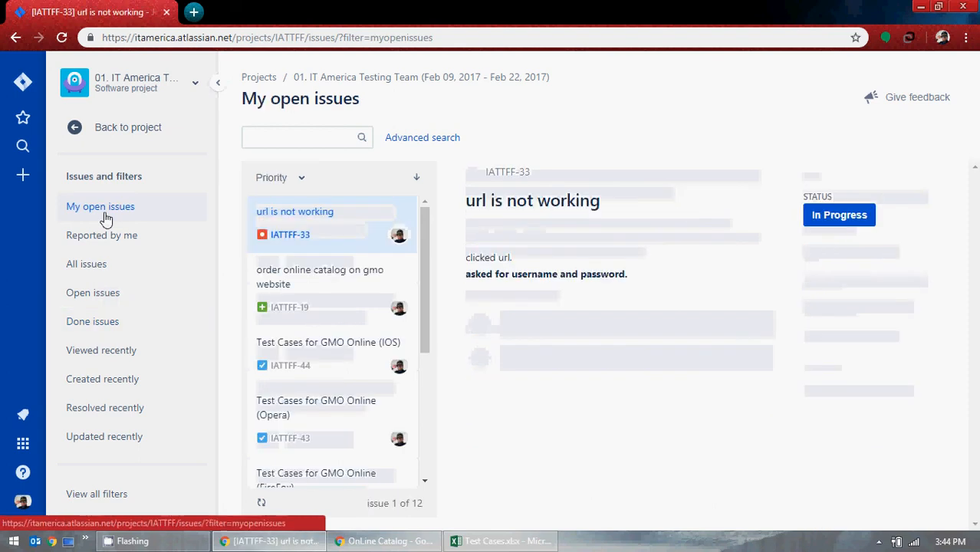
scroll(345, 429, "down", 2)
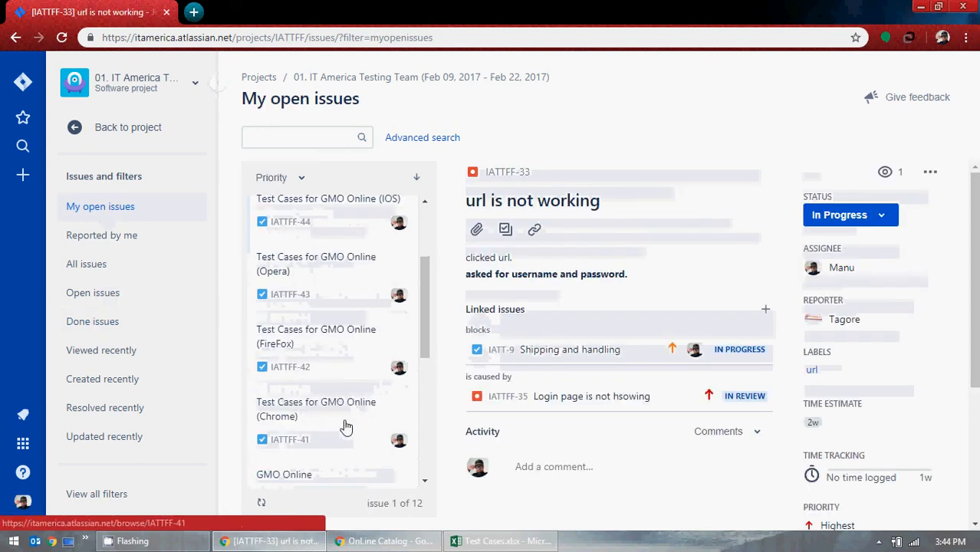
left_click(350, 359)
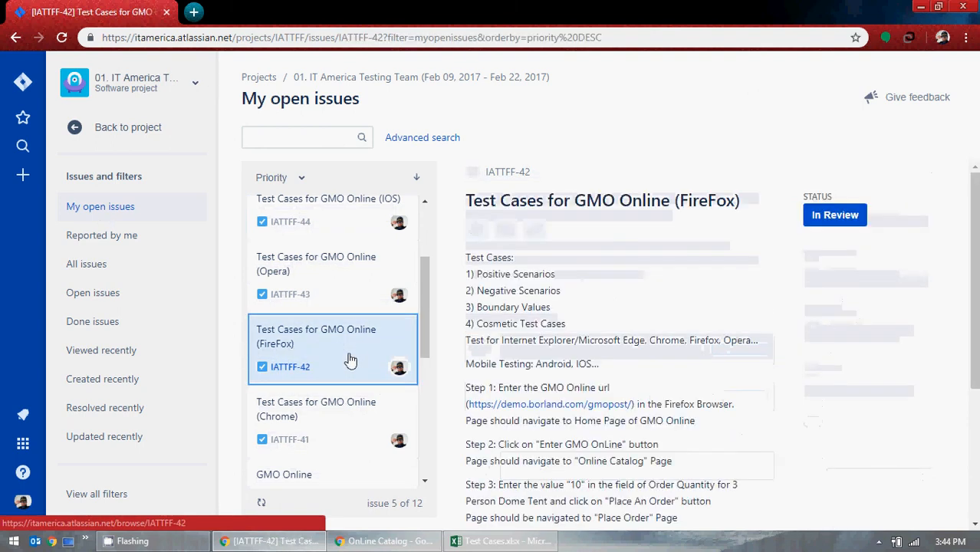
left_click(874, 216)
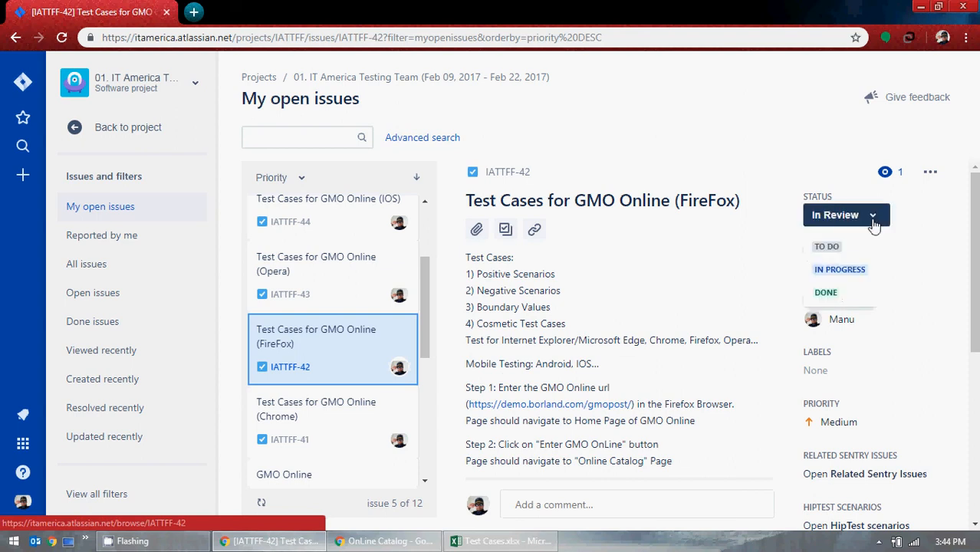
left_click(860, 278)
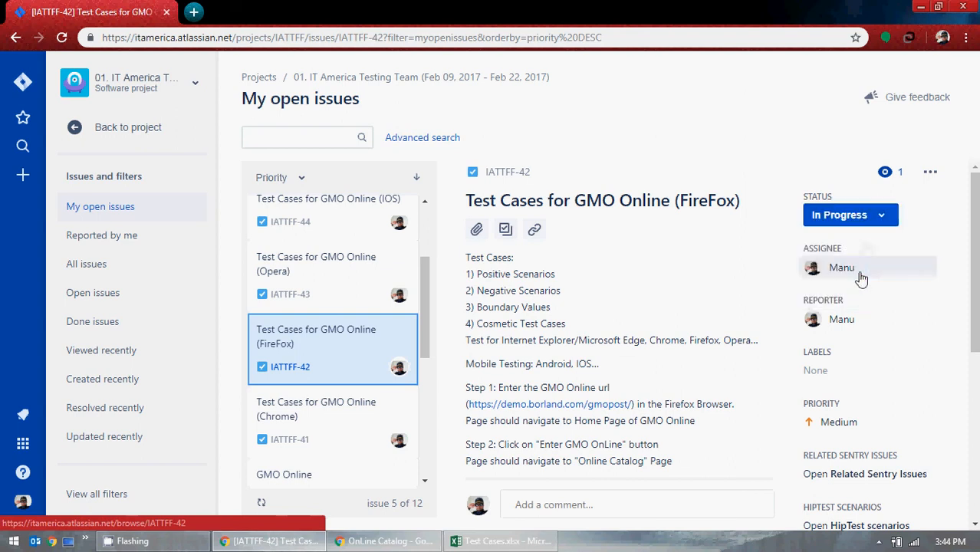
left_click(880, 219)
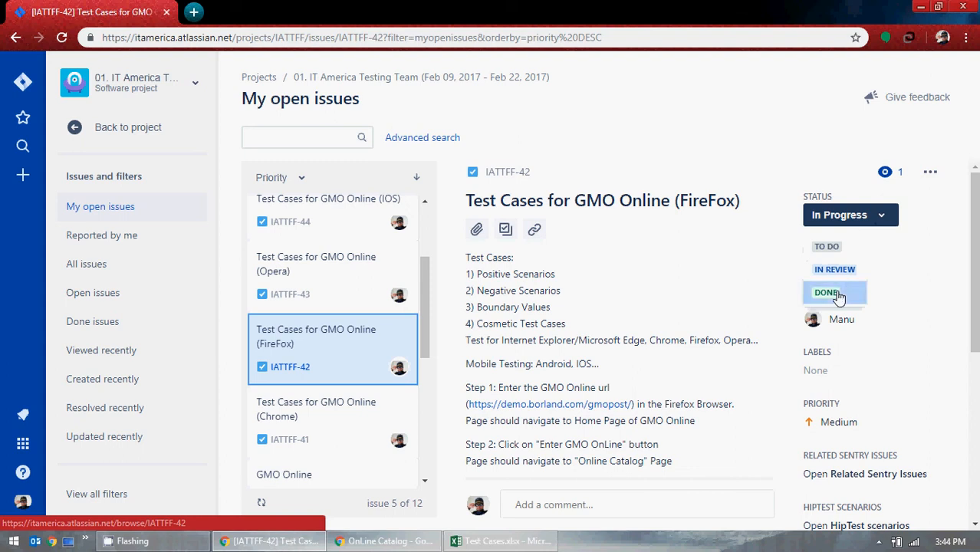
left_click(826, 293)
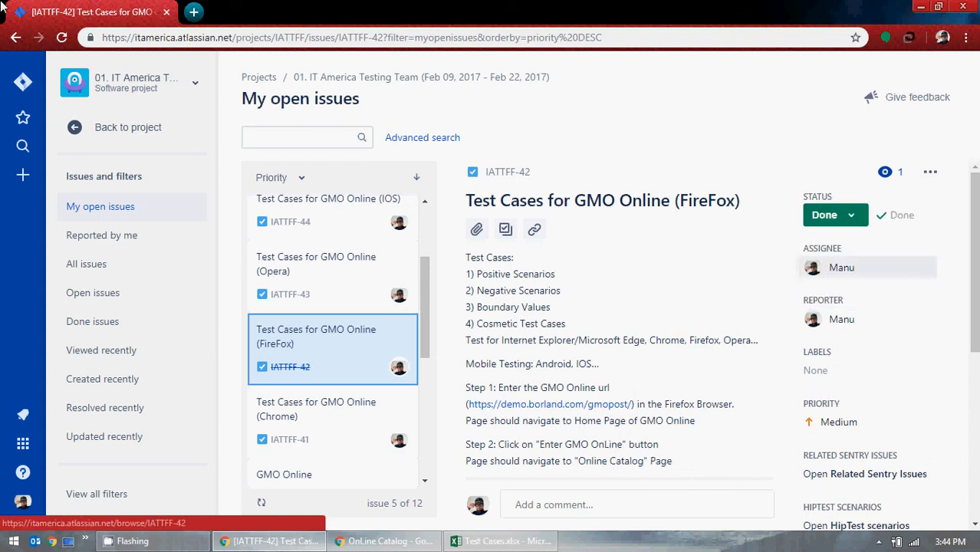
Close the Test Cases.xlsx workbook in Excel and read through the FireFox issue's test steps in Jira
left_click(506, 541)
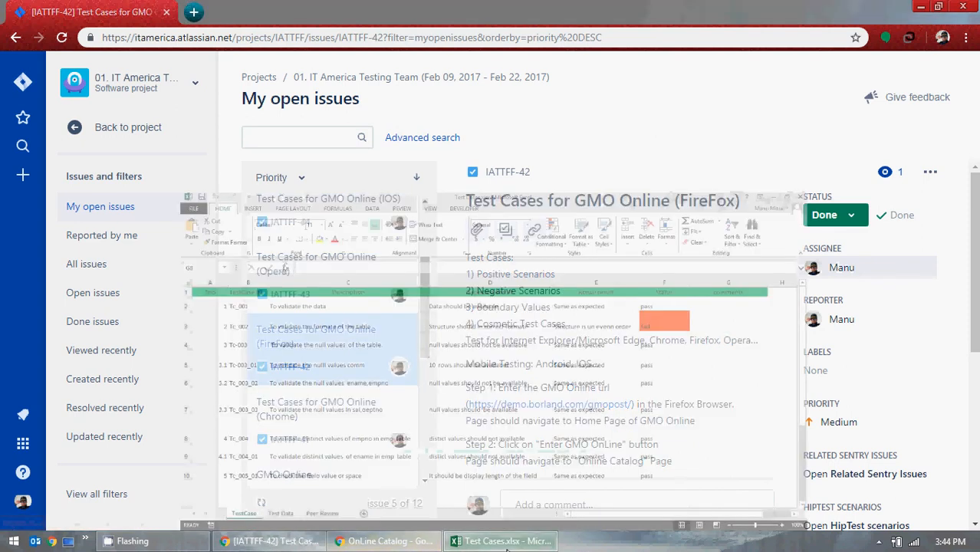
left_click(971, 6)
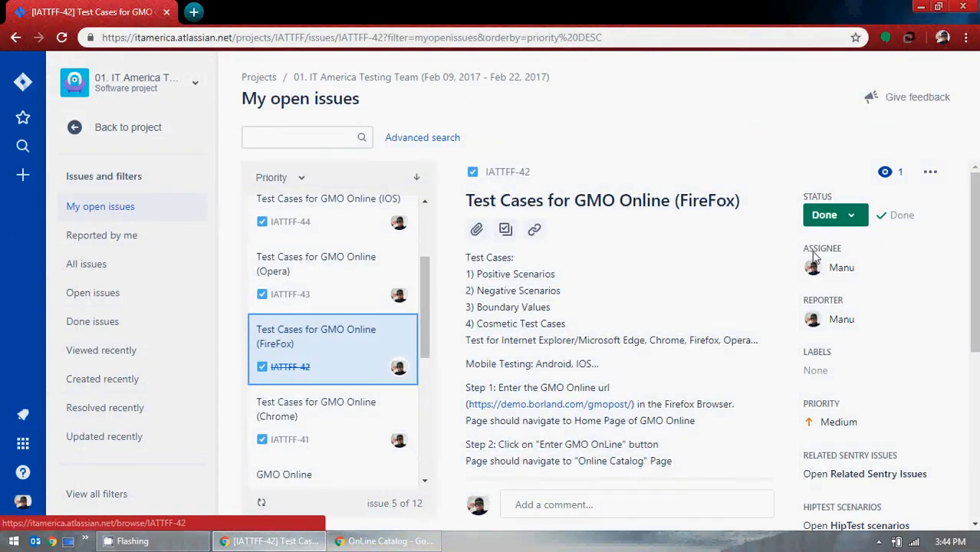
scroll(717, 300, "down", 5)
scroll(614, 322, "up", 5)
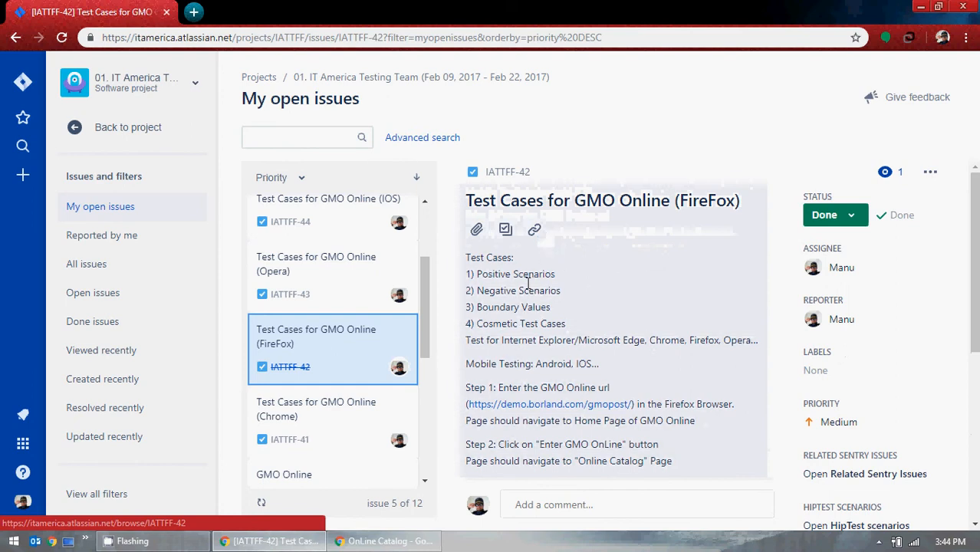
scroll(562, 326, "down", 3)
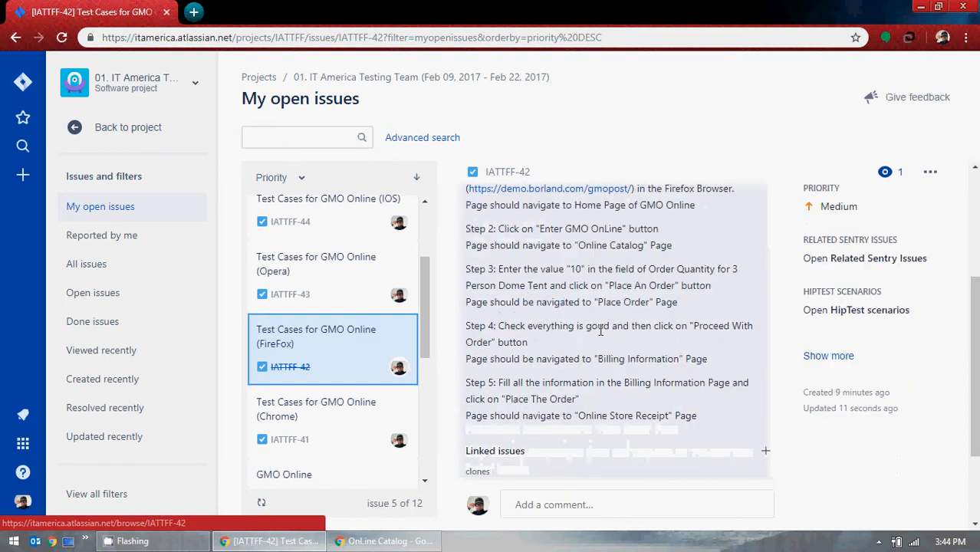
scroll(601, 330, "up", 3)
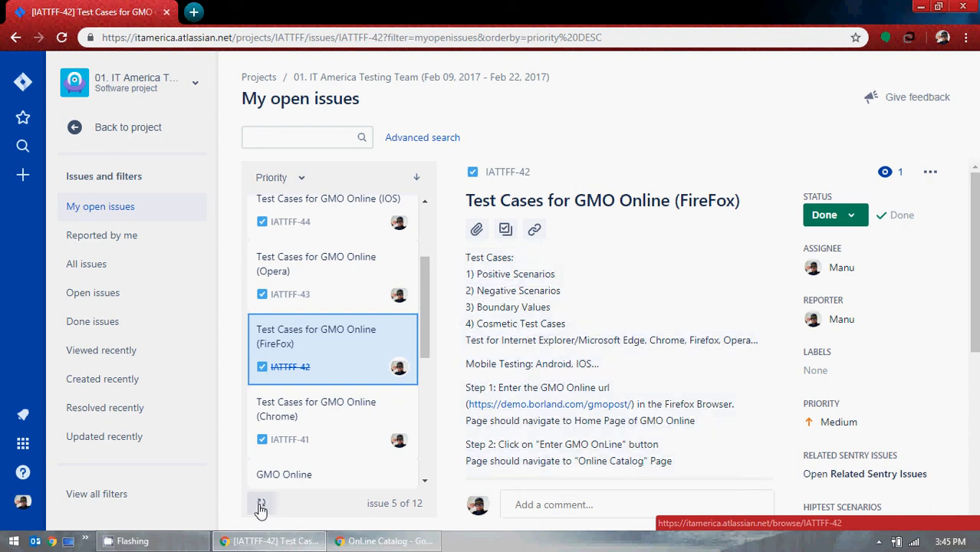
Refresh the My open issues list, check its issue count, and look for the FireFox issue under Done issues
left_click(261, 504)
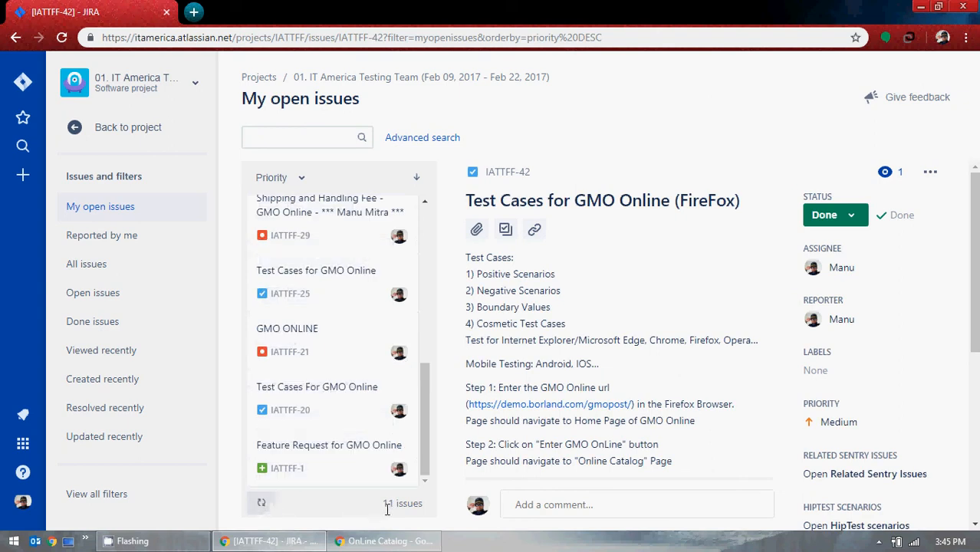
left_click_drag(383, 504, 393, 504)
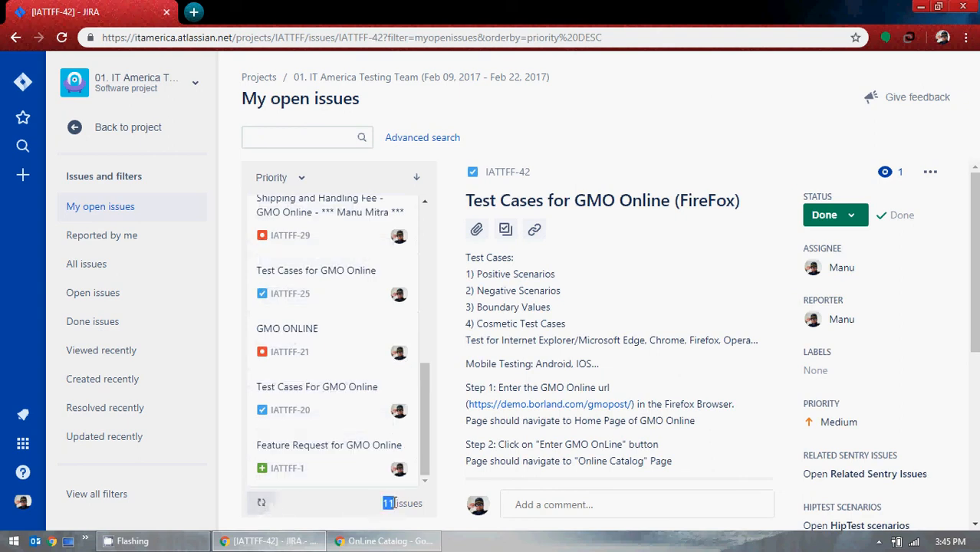
left_click(103, 322)
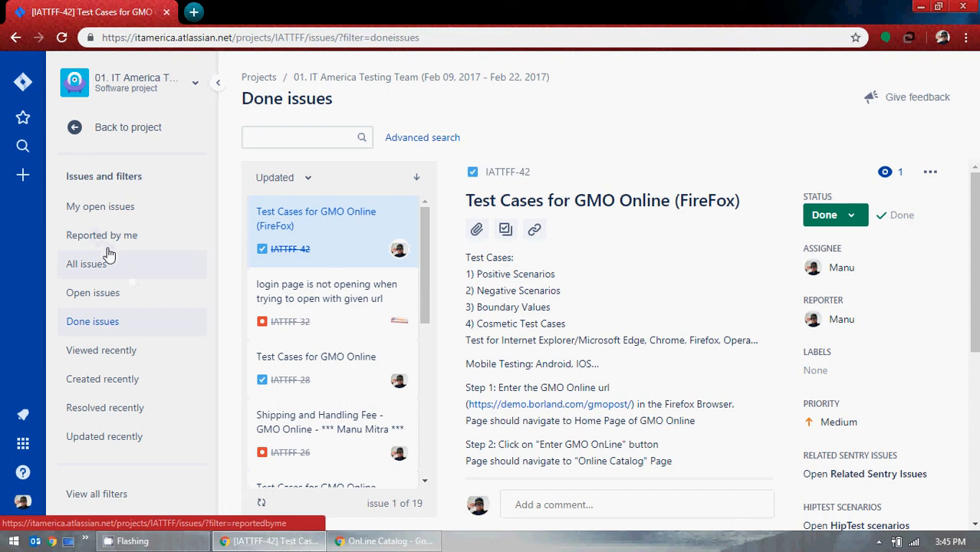
Search the Viewed recently list for "IATTFF 42", shorten the search to "IATTFF", and clear it
left_click(141, 351)
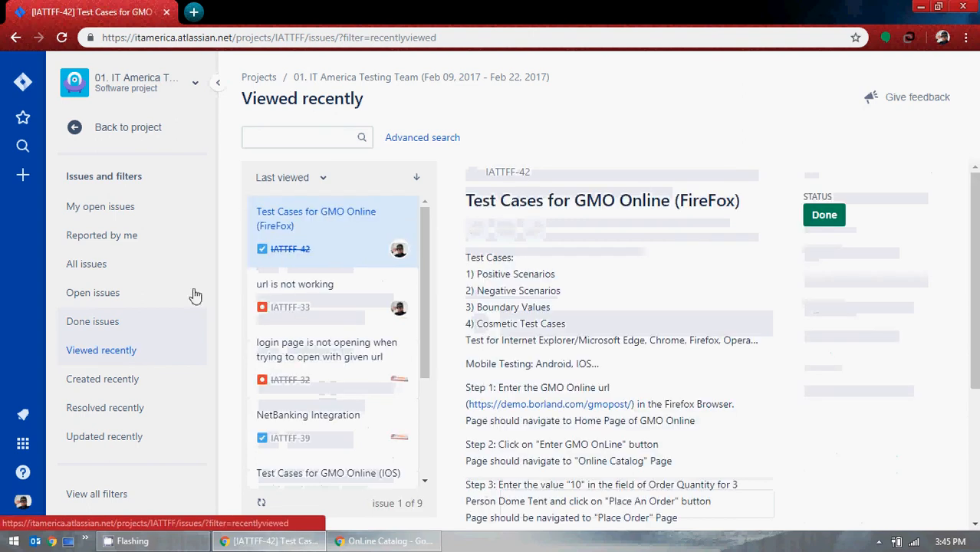
left_click(326, 134)
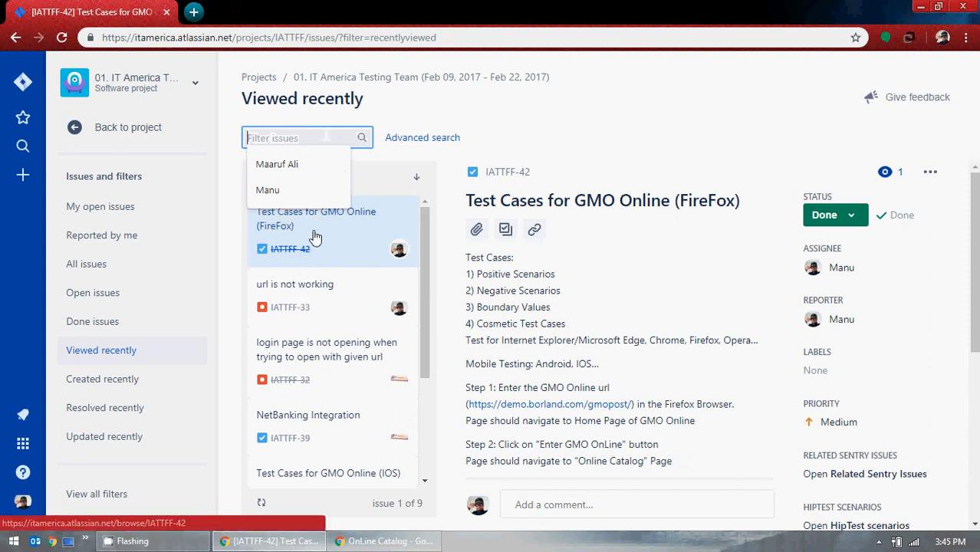
type("l")
type("ATTFF")
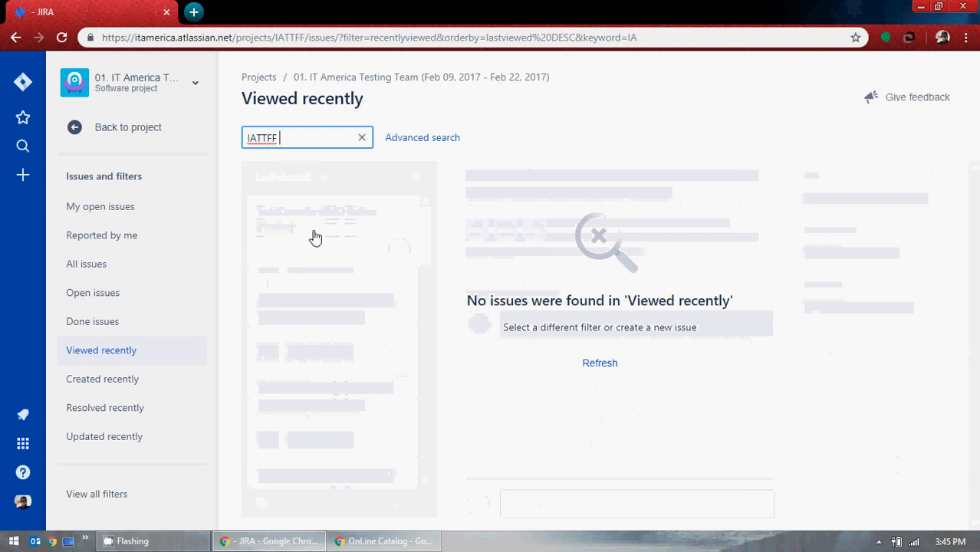
type(" 42")
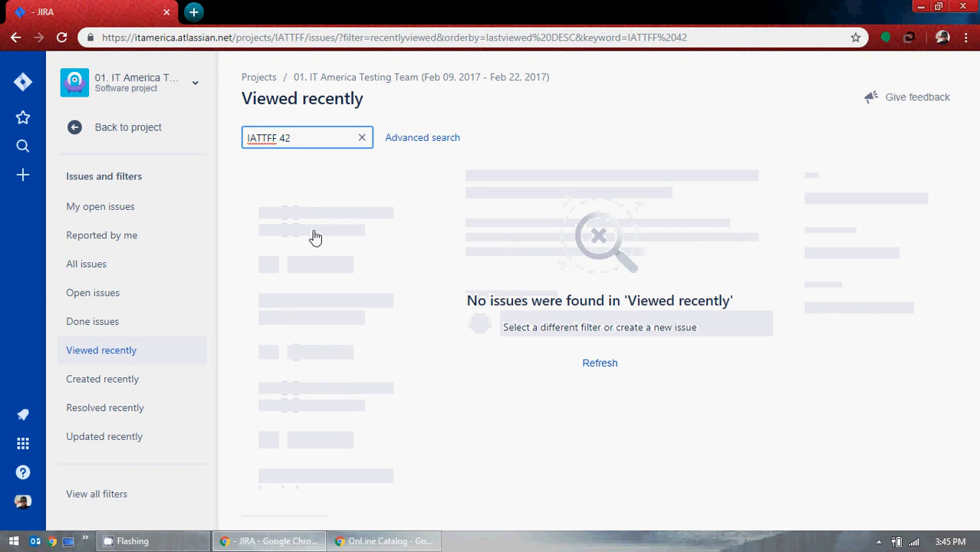
key("BackSpace")
key("BackSpace")
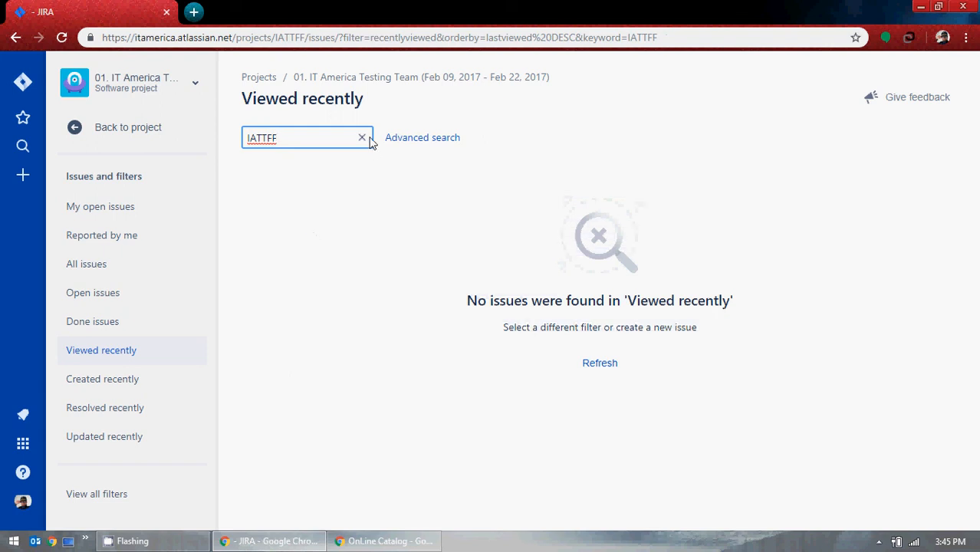
left_click(362, 137)
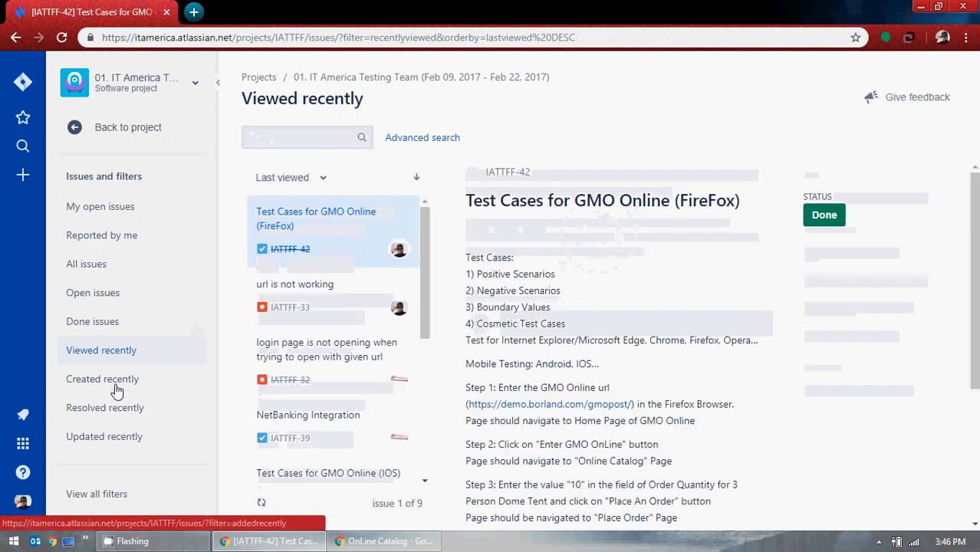
View the Created recently list, return to Viewed recently, and open its advanced search
left_click(115, 388)
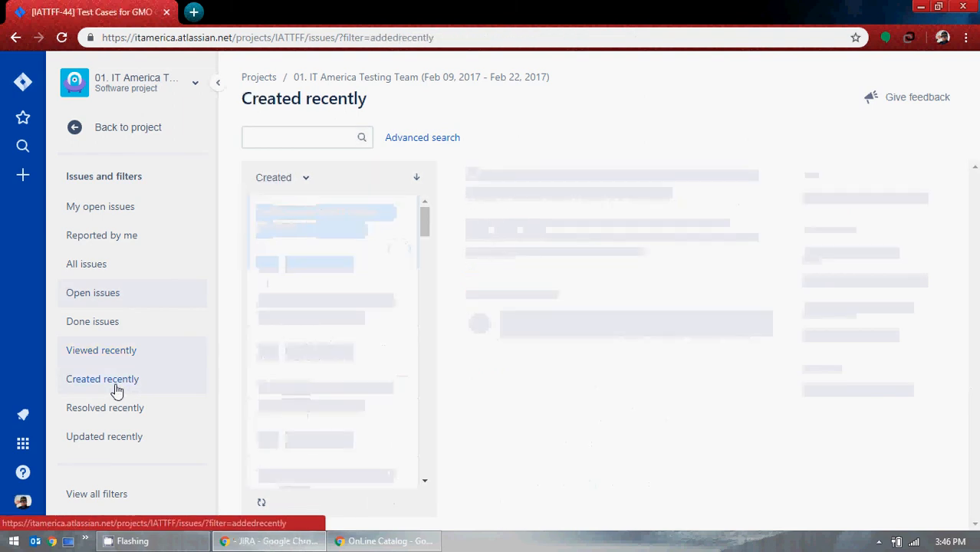
left_click(124, 352)
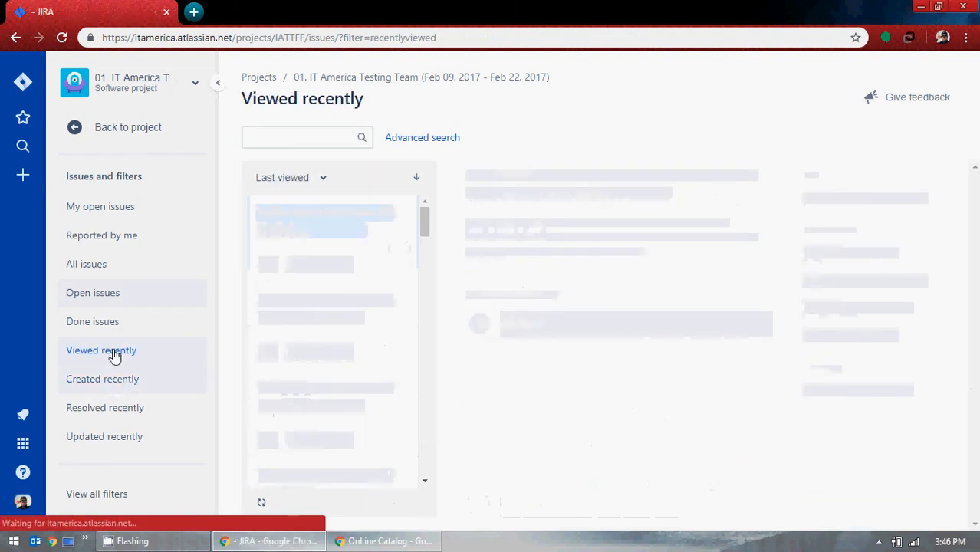
left_click(288, 138)
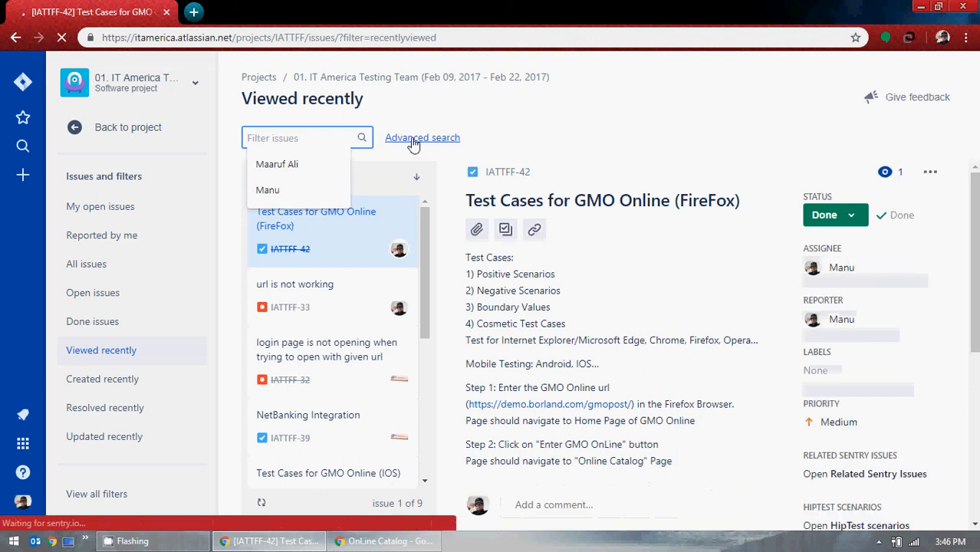
left_click(413, 141)
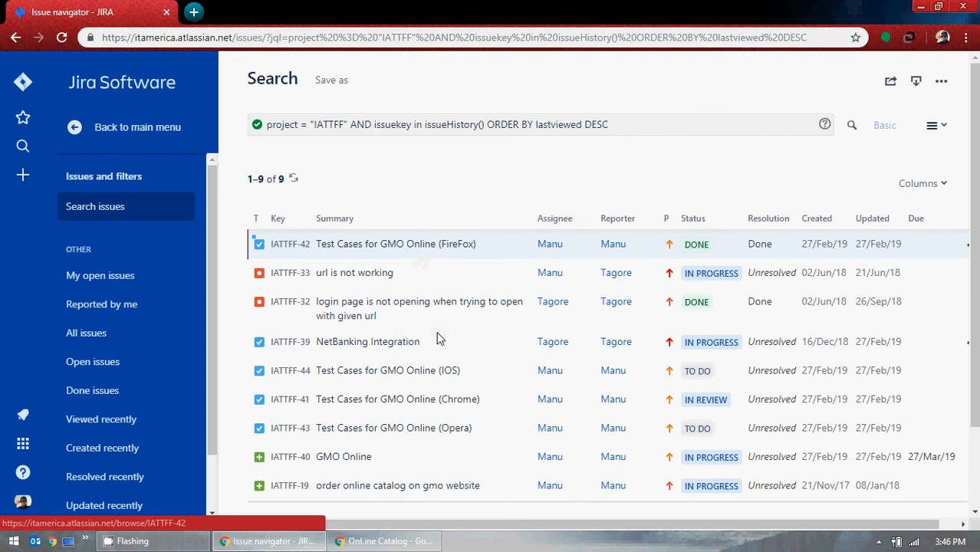
Look through the issues returned by the advanced search and highlight the project key IATTFF in the query
scroll(468, 348, "down", 3)
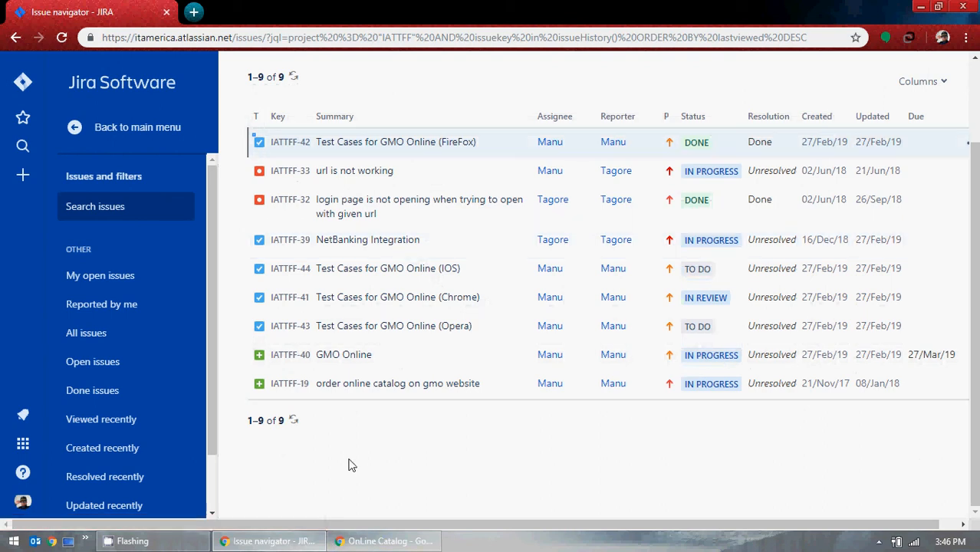
scroll(349, 466, "up", 3)
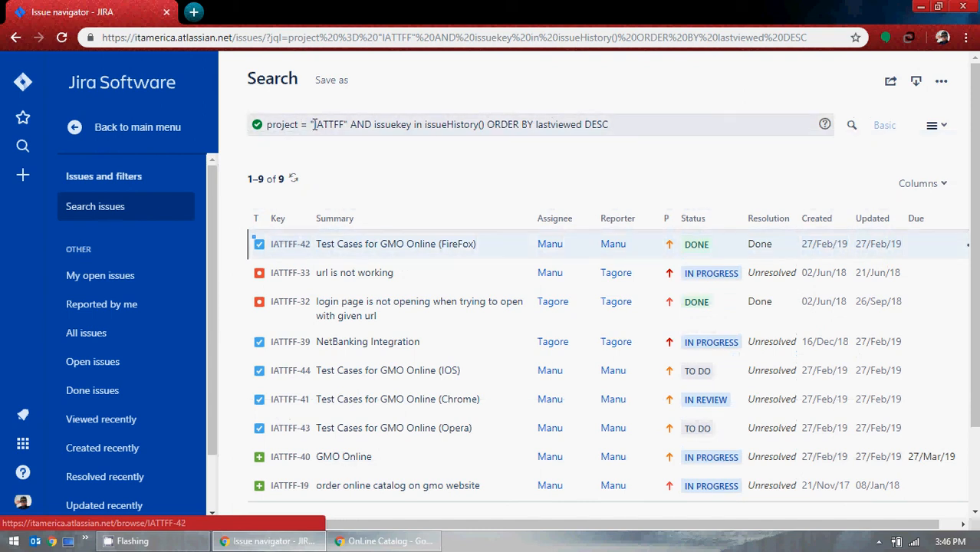
left_click_drag(314, 124, 345, 125)
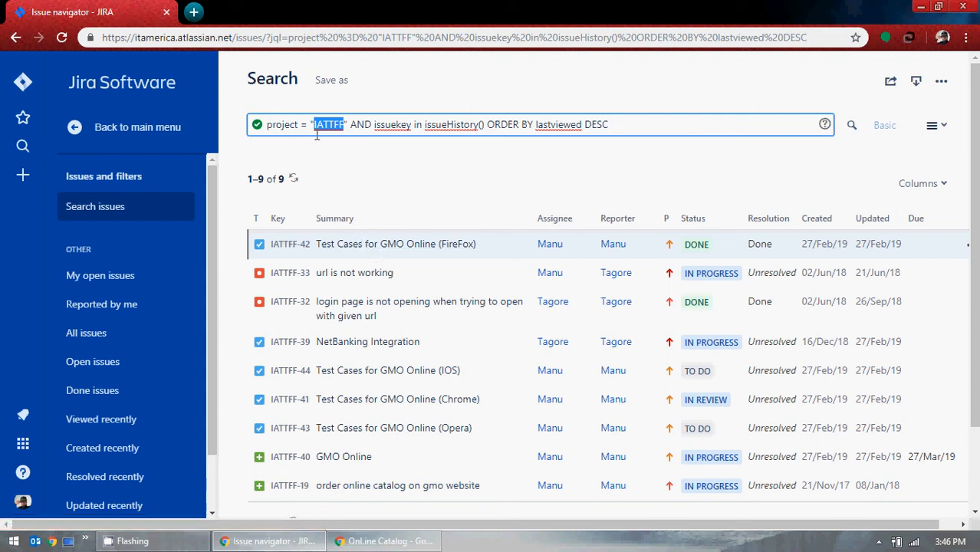
left_click_drag(313, 127, 342, 126)
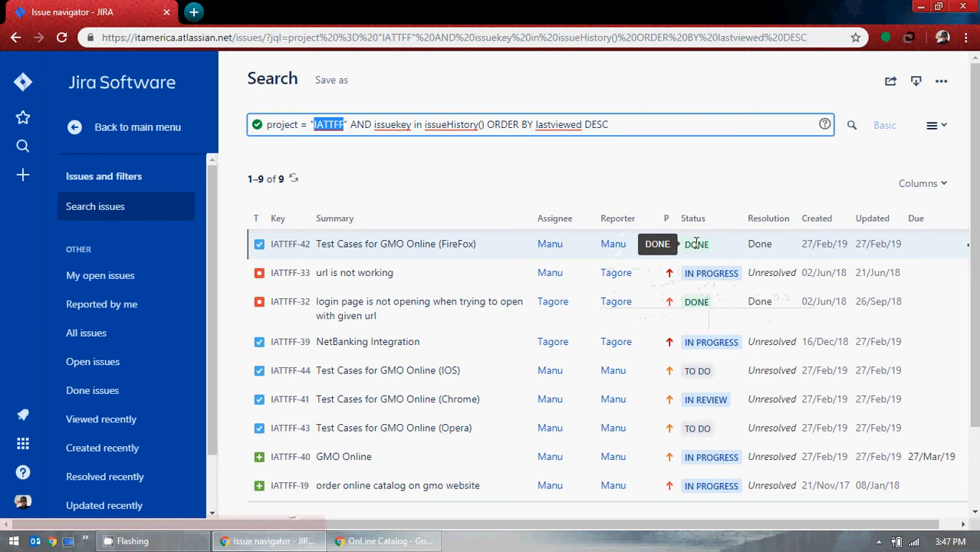
Review the columns available for the search results, from Assignee down to Remaining Estimate, without changing the selection
left_click(939, 186)
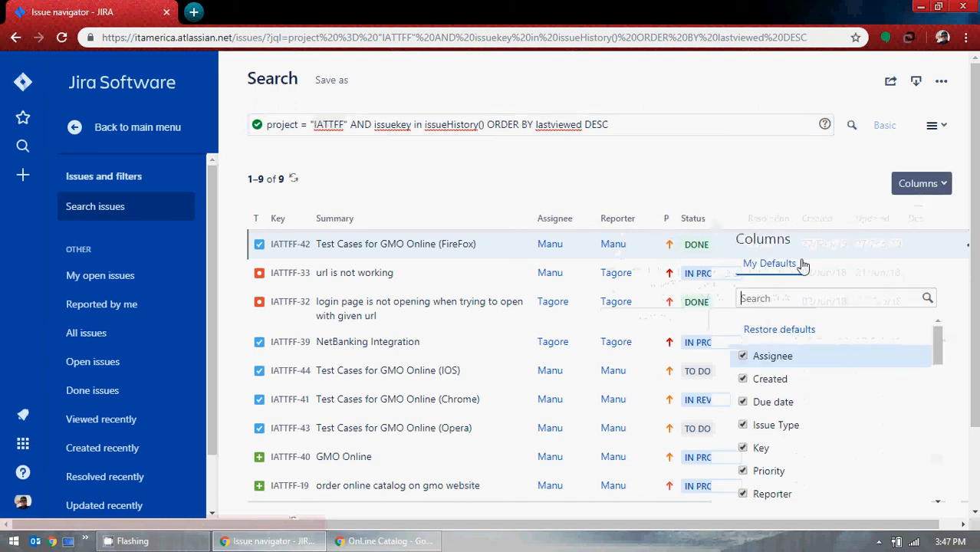
scroll(801, 405, "down", 3)
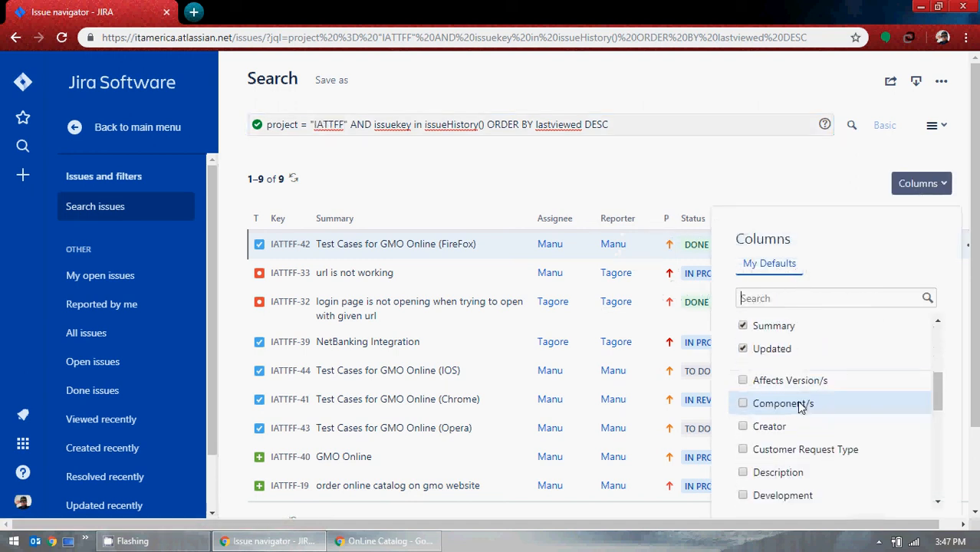
left_click(923, 187)
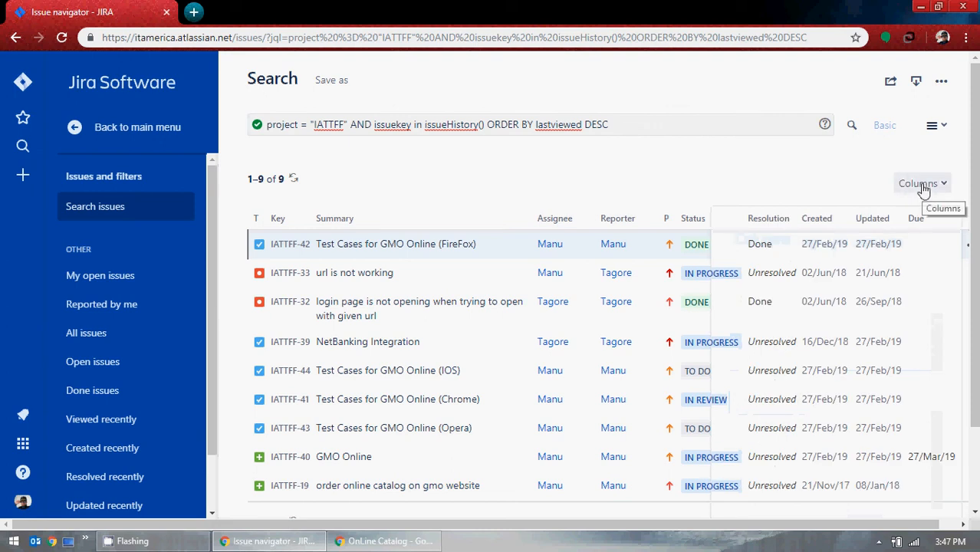
left_click(923, 185)
scroll(828, 399, "down", 2)
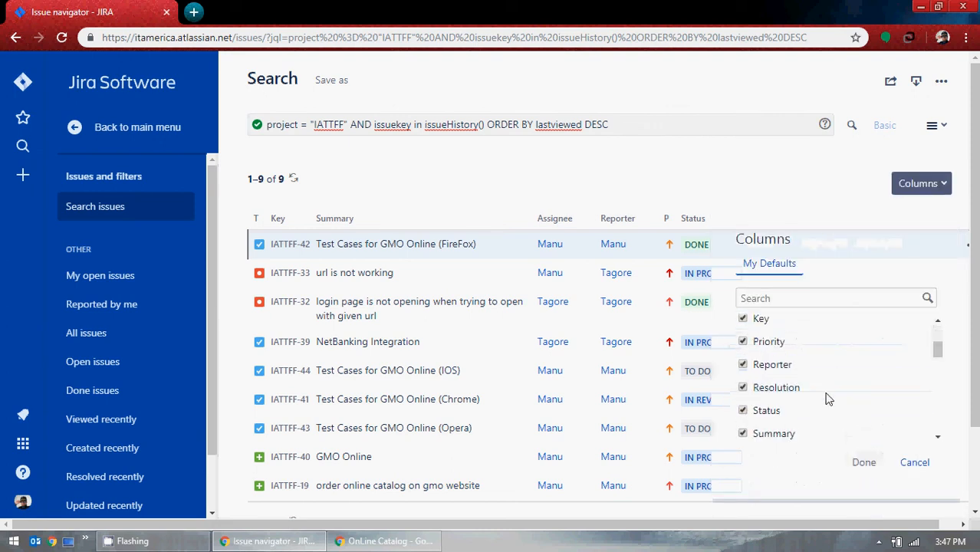
scroll(827, 399, "down", 10)
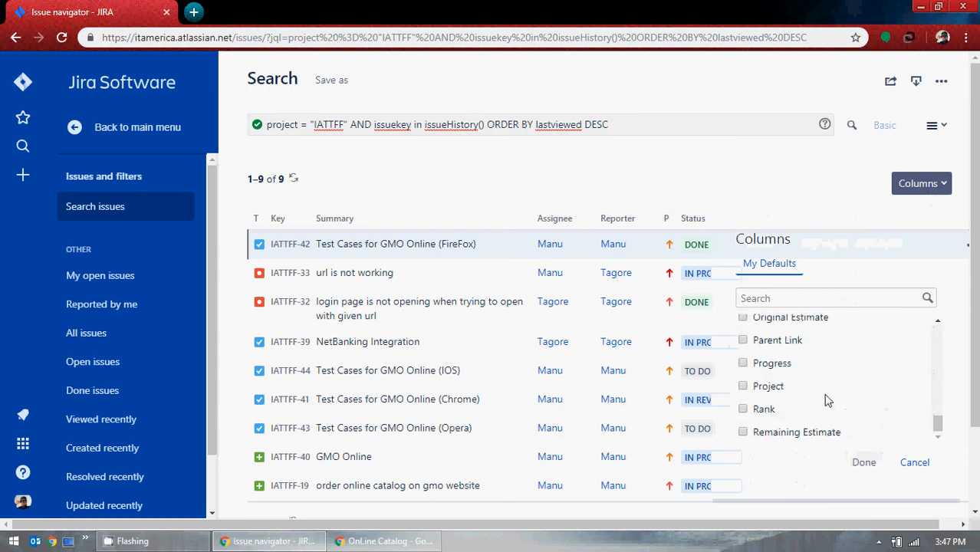
left_click(816, 169)
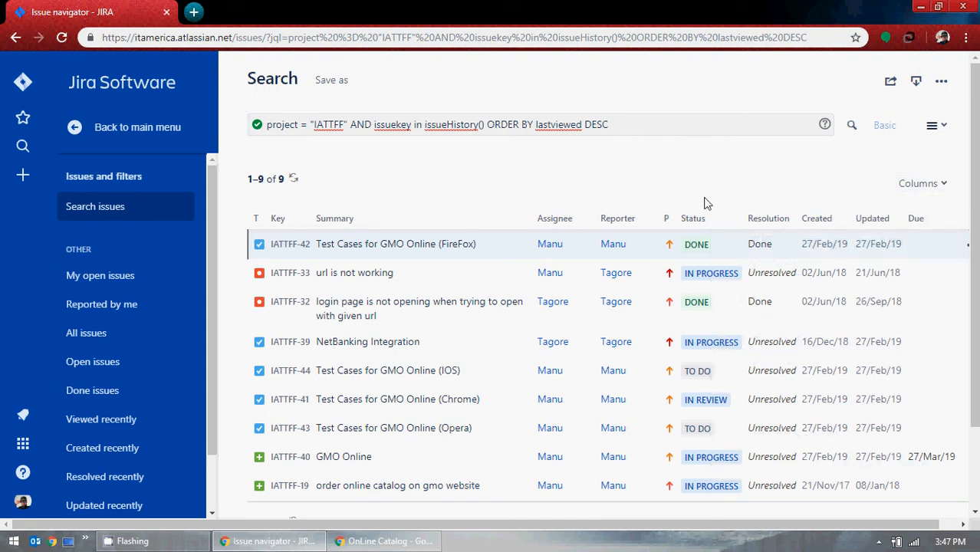
Change the query's sort order on lastviewed to ASC and run the search
left_click_drag(615, 125, 587, 124)
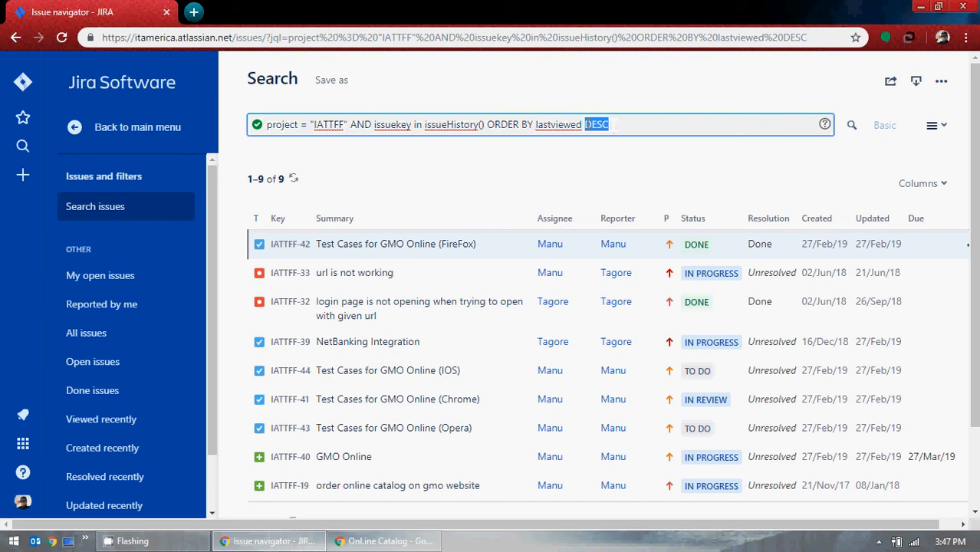
left_click(933, 131)
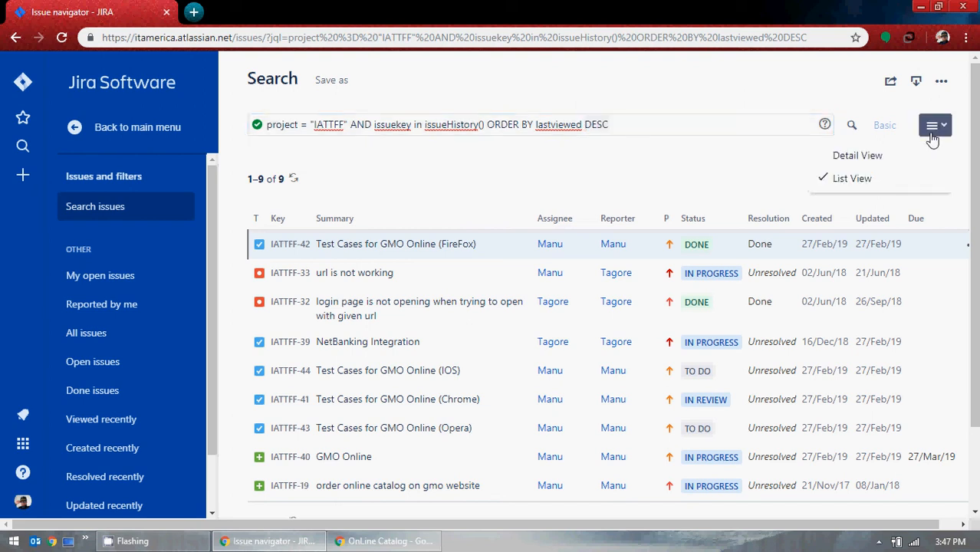
left_click_drag(635, 131, 585, 122)
left_click(622, 128)
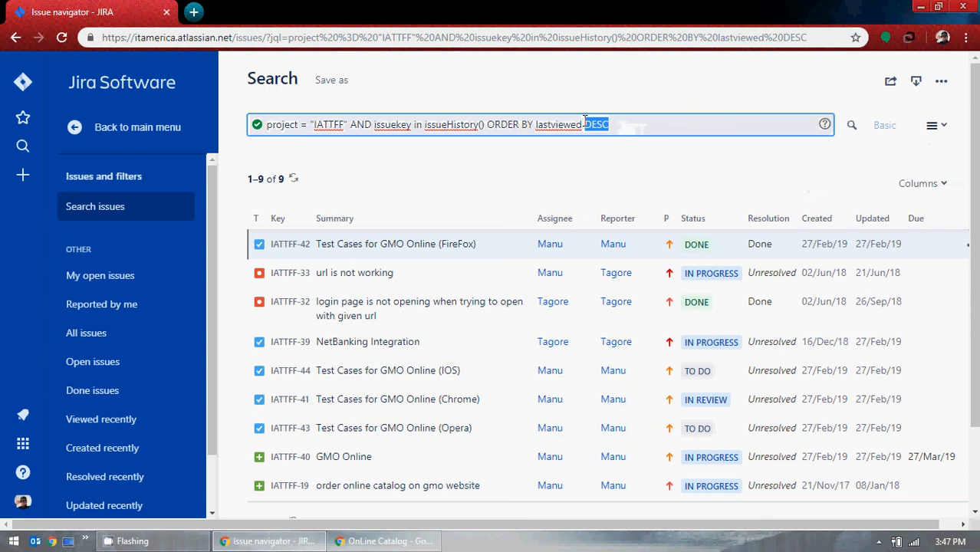
type("AE")
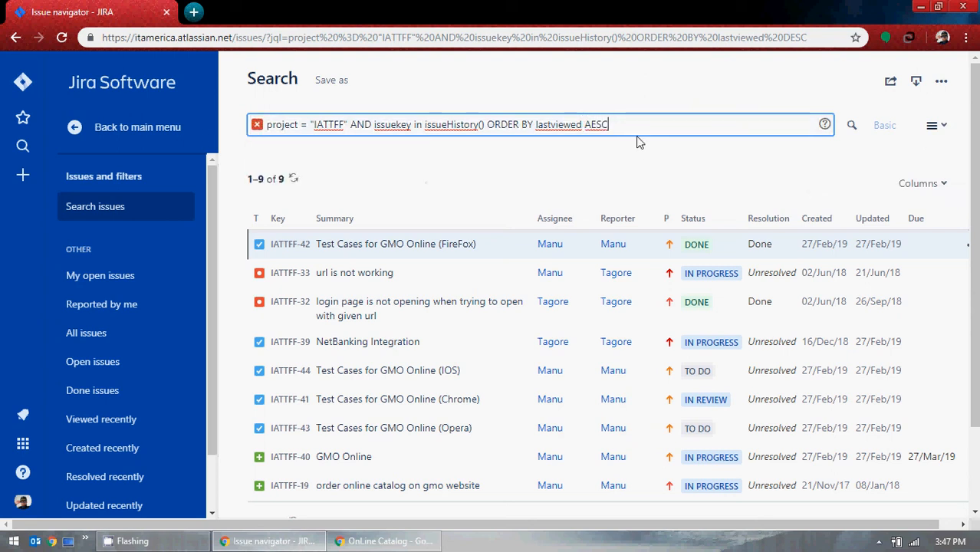
left_click_drag(609, 124, 594, 124)
type("SC")
key("Return")
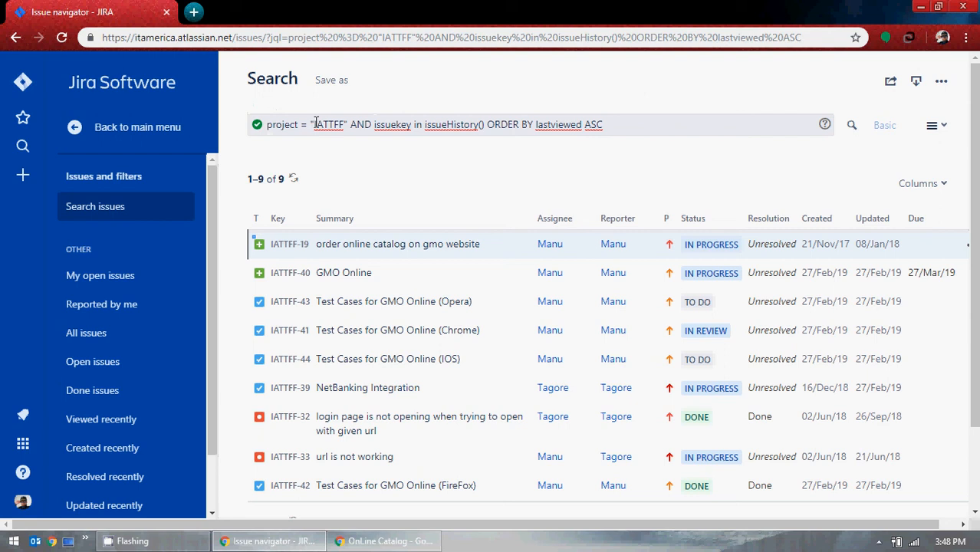
Sort the search results by assignee and check the column choices, leaving them as they are
left_click_drag(313, 125, 345, 125)
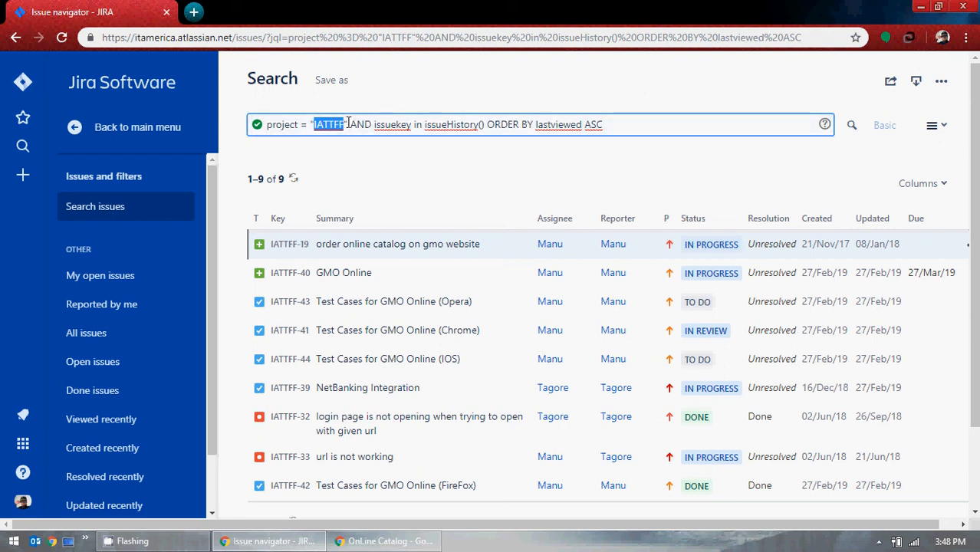
left_click(562, 221)
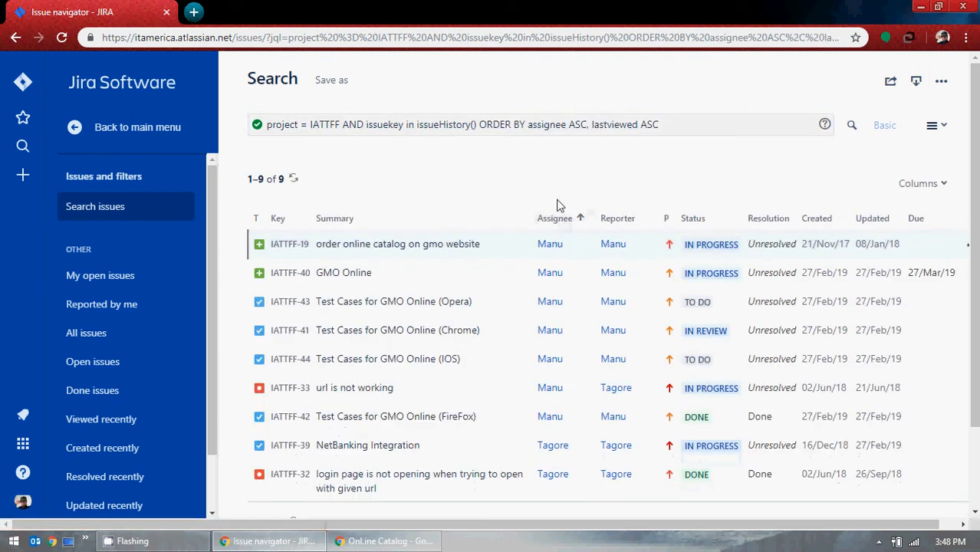
left_click(943, 188)
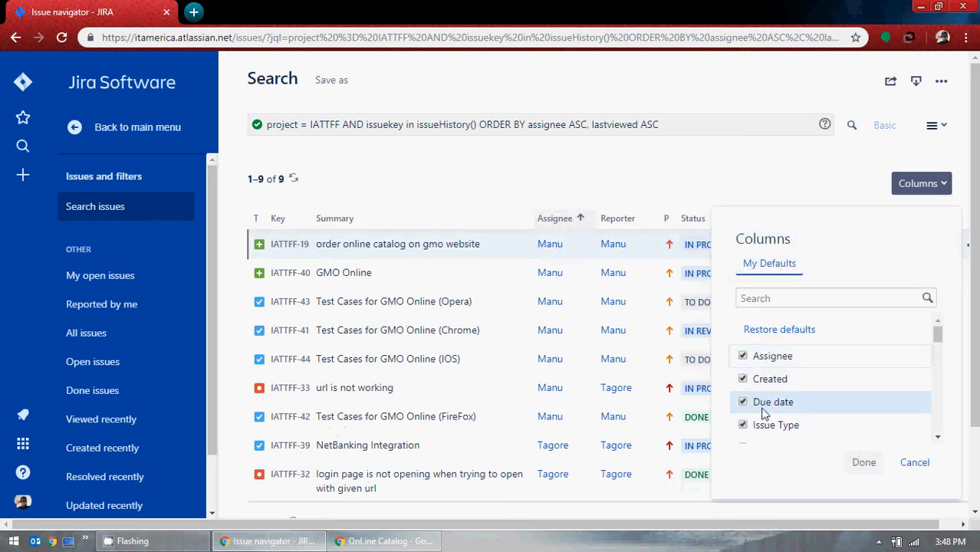
scroll(767, 388, "down", 2)
scroll(767, 395, "down", 1)
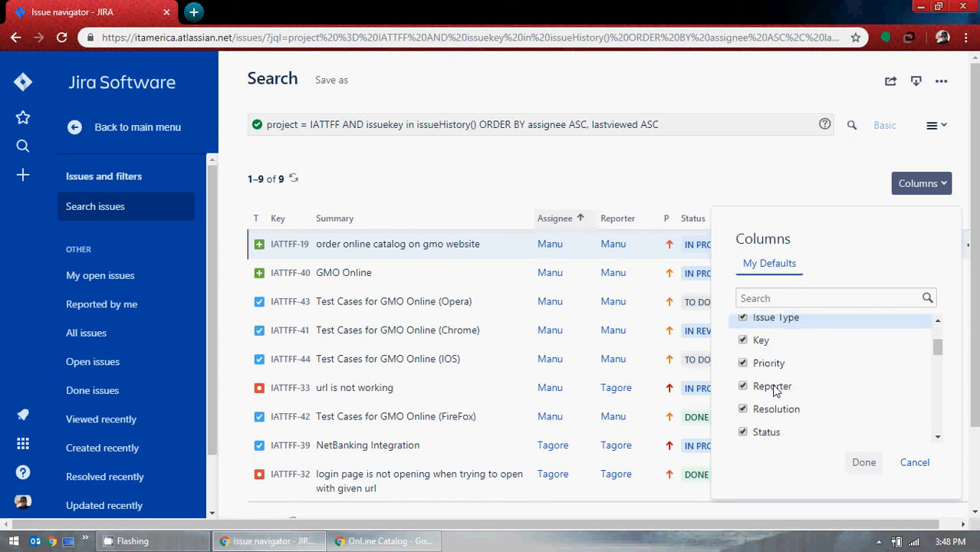
left_click(914, 463)
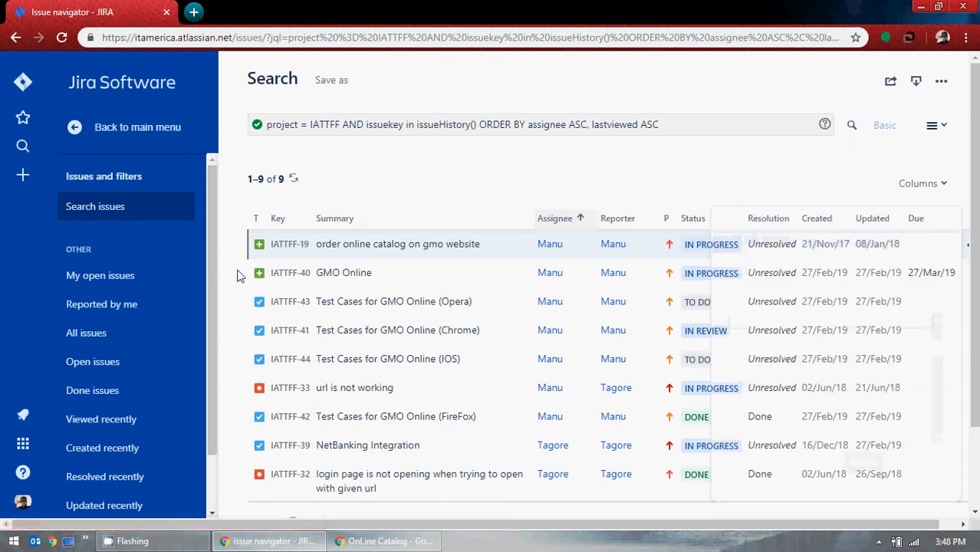
View the Created recently, Resolved recently and Updated recently issue lists one after another
scroll(146, 314, "down", 1)
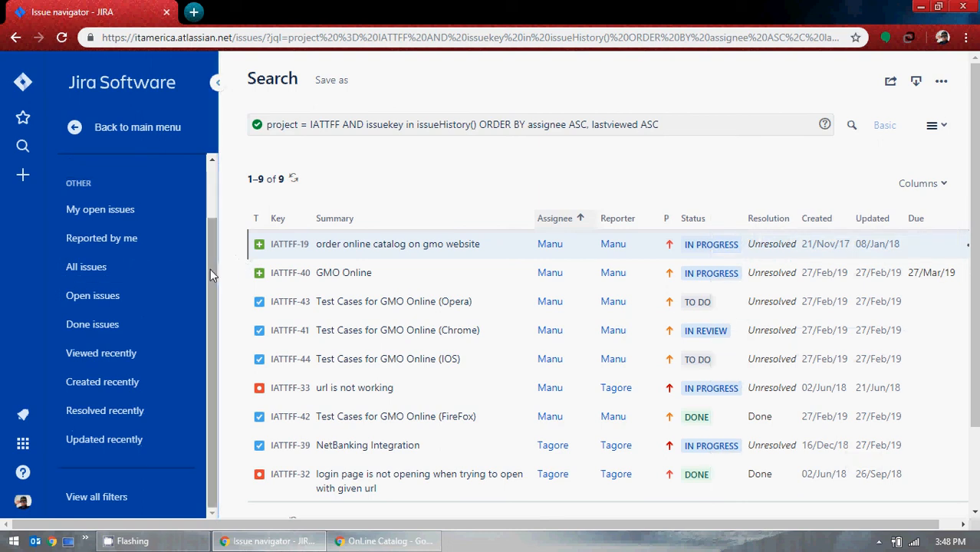
left_click(129, 394)
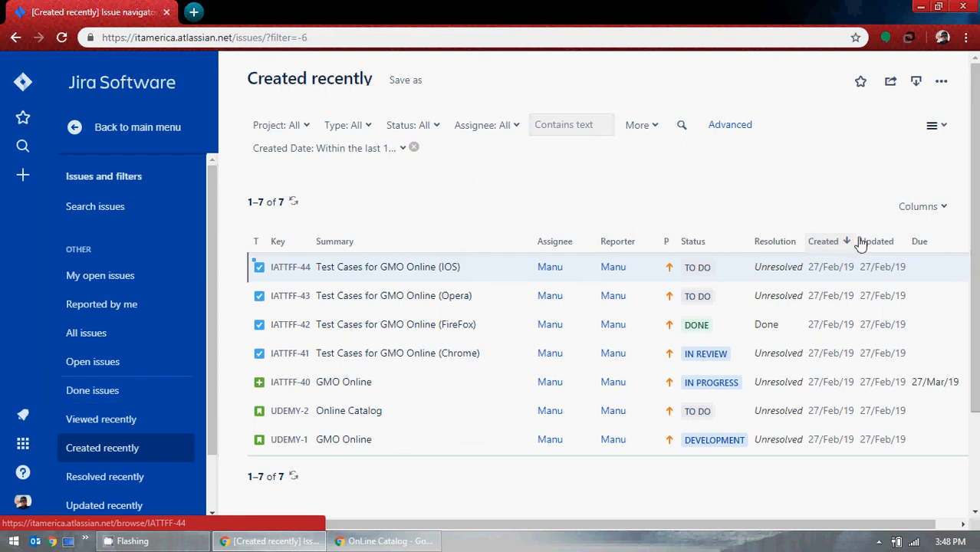
left_click(139, 479)
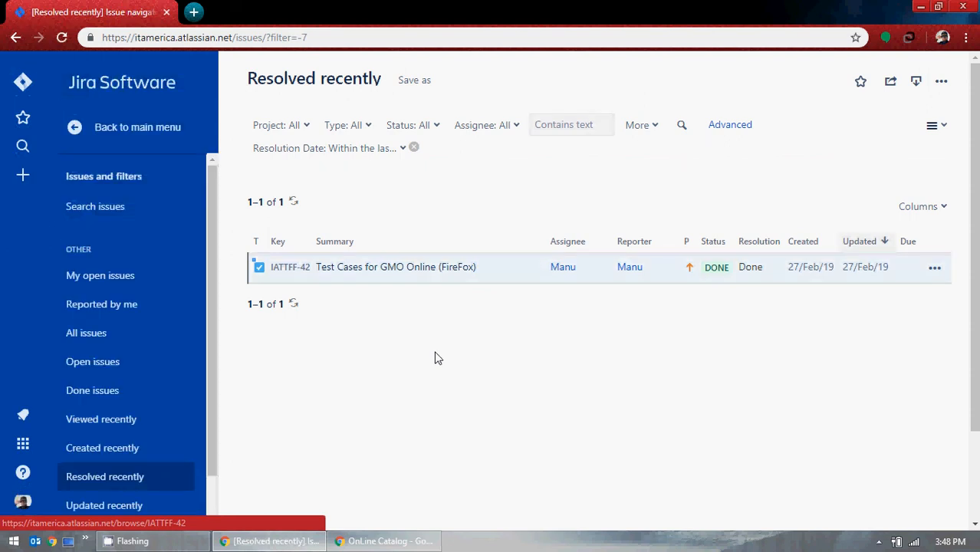
left_click(151, 502)
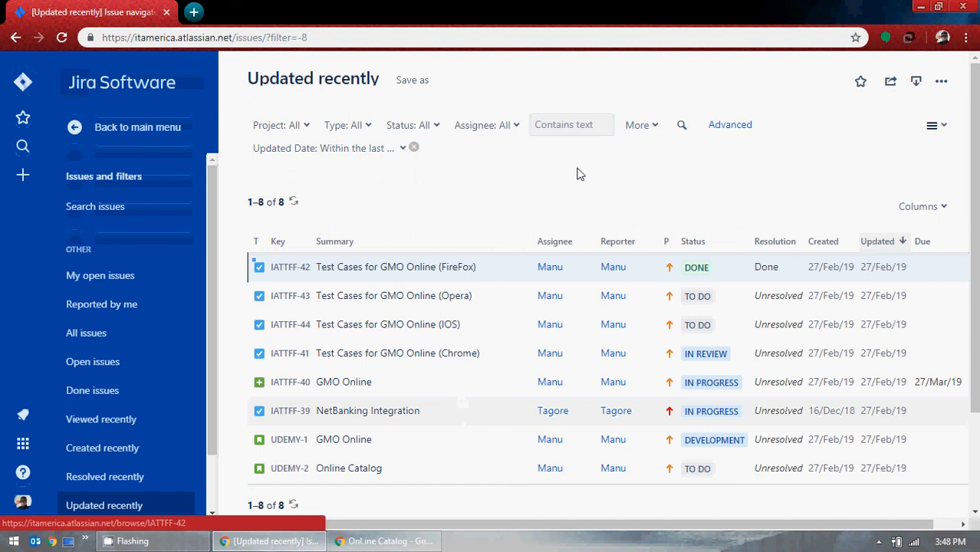
Open the My open issues list from the main menu and remove its Resolution: Unresolved filter
left_click(78, 129)
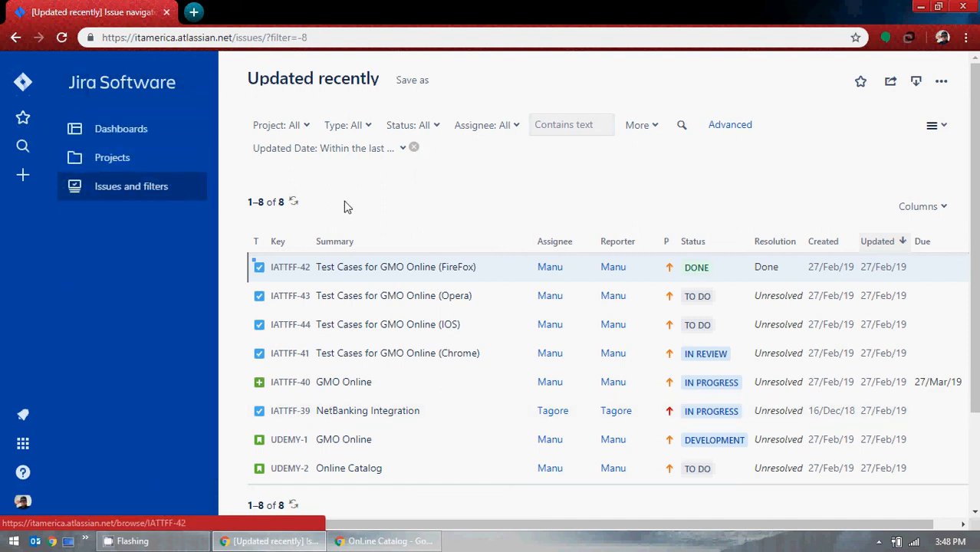
left_click(122, 194)
left_click(110, 284)
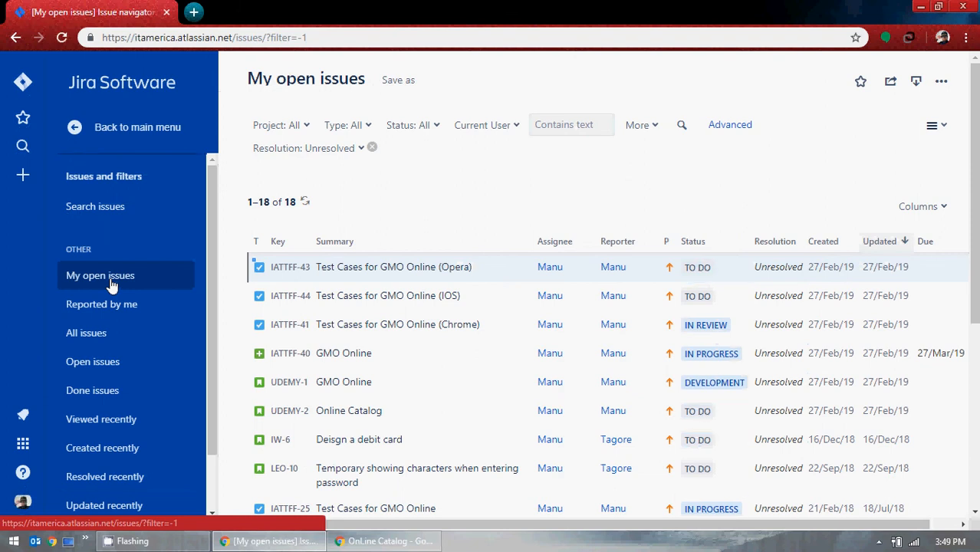
left_click(115, 127)
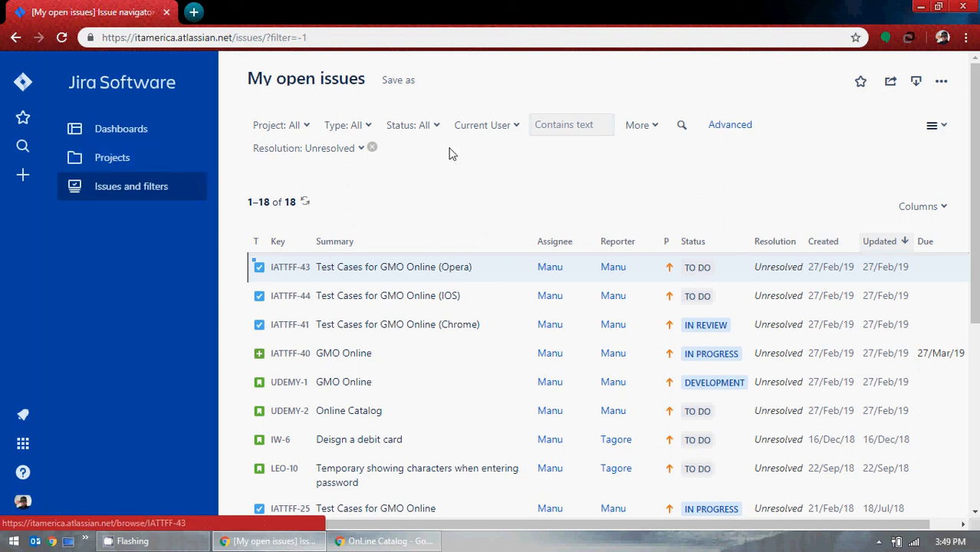
left_click(372, 147)
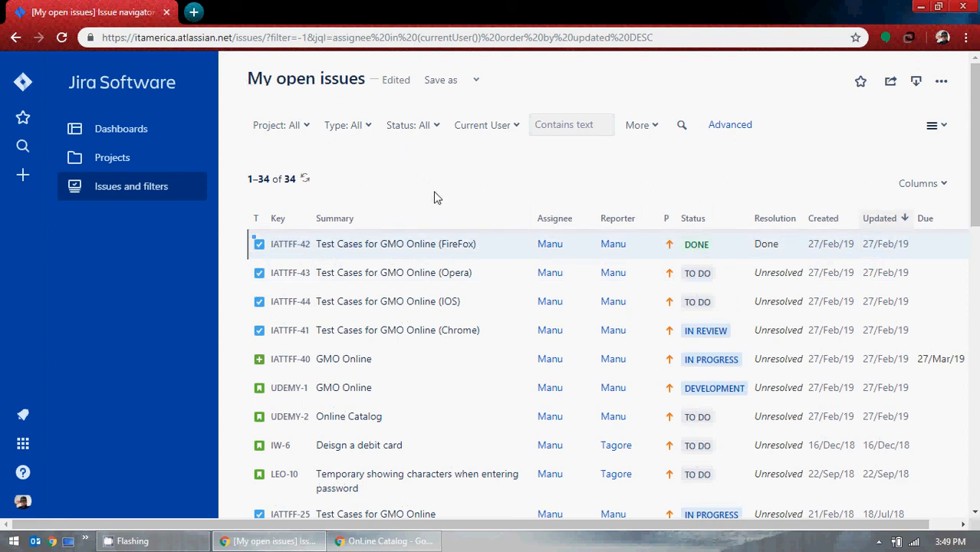
Open the 01. IT America Testing Team project from the projects list and look through its open issues
left_click(107, 170)
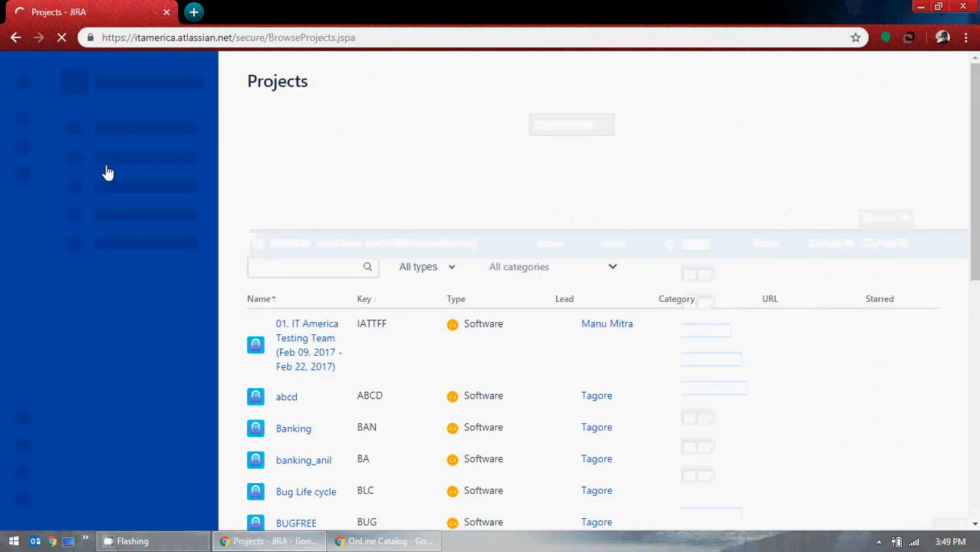
left_click(301, 349)
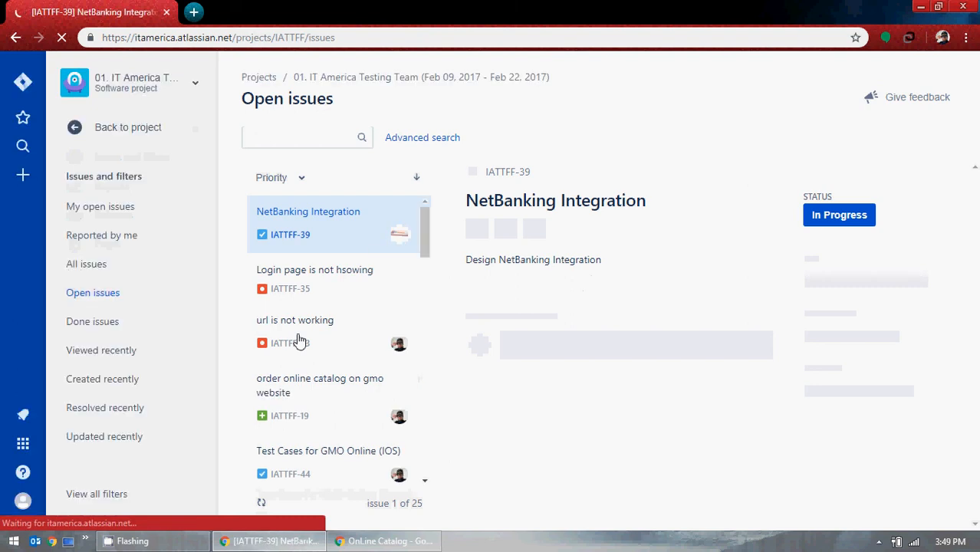
scroll(301, 337, "down", 3)
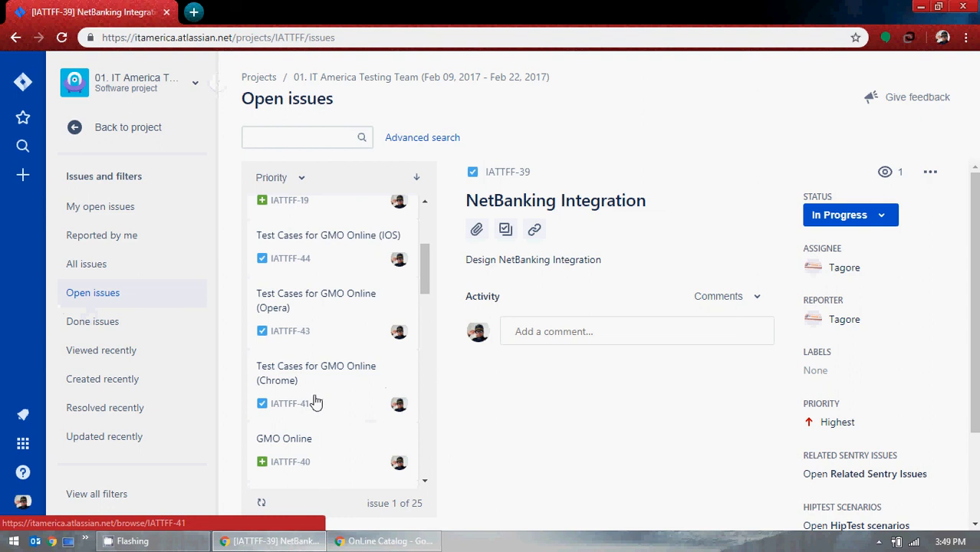
scroll(316, 402, "up", 3)
Read the FireFox test case under the project's Done issues, and return to browsing its Open issues
scroll(315, 402, "down", 1)
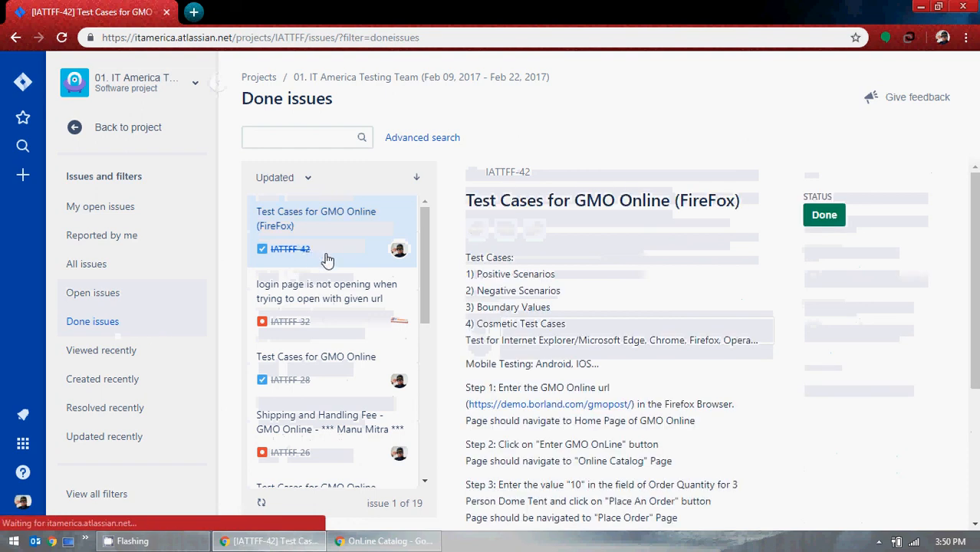
scroll(633, 333, "down", 5)
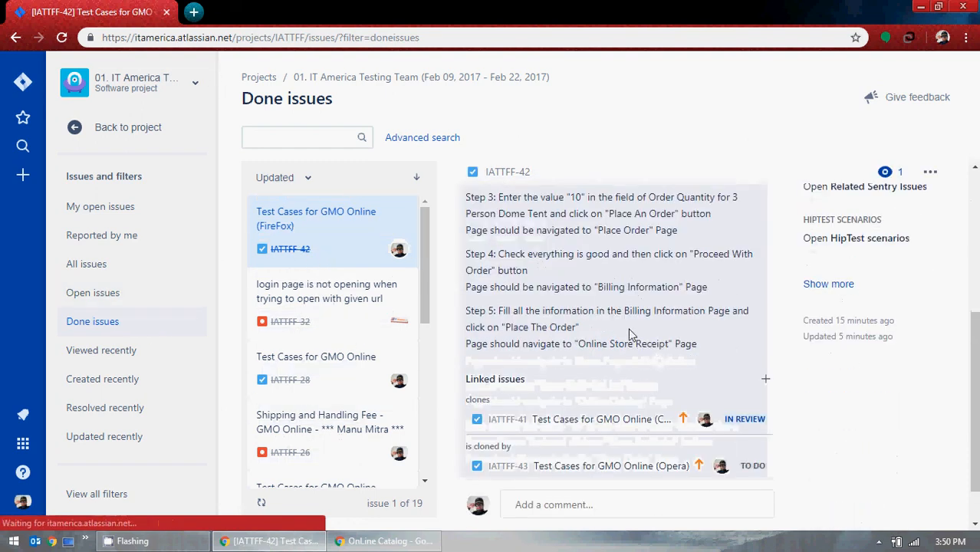
left_click(105, 292)
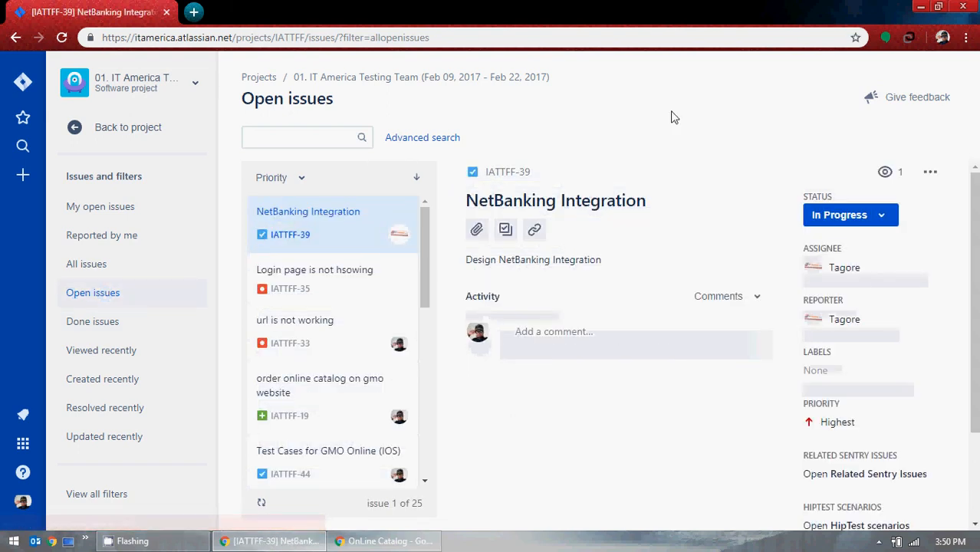
scroll(339, 383, "down", 1)
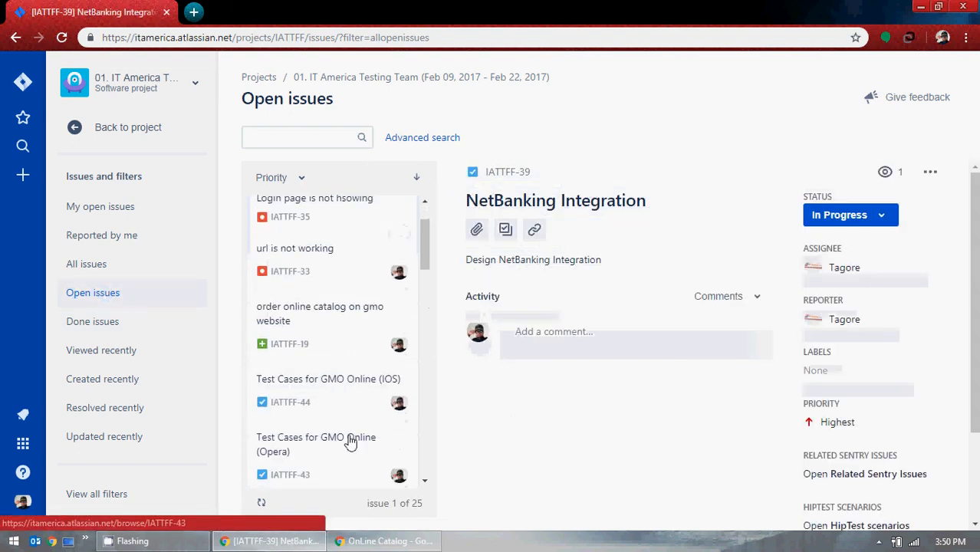
Open the Test Cases for GMO Online (Chrome) issue from the open issues and put its description into edit mode
scroll(350, 440, "down", 3)
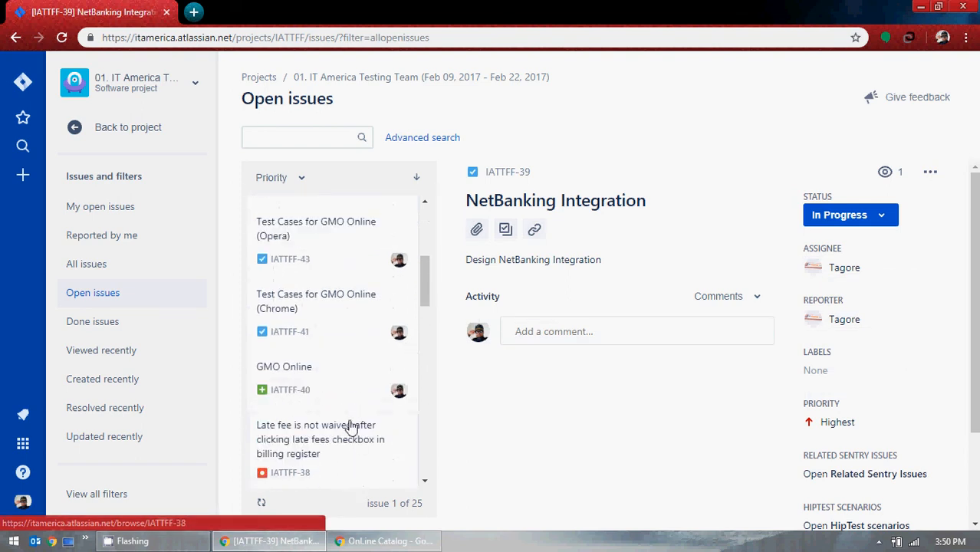
left_click(351, 314)
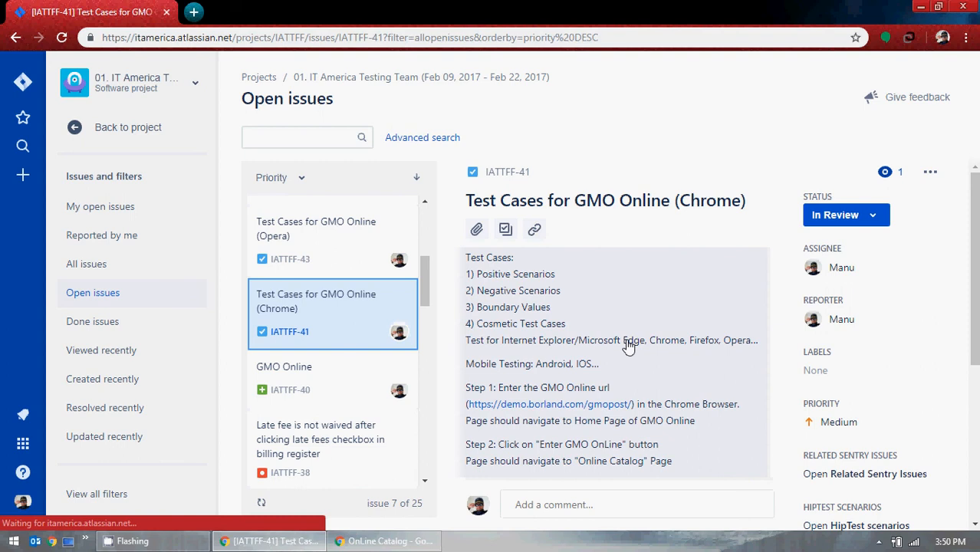
scroll(683, 341, "down", 2)
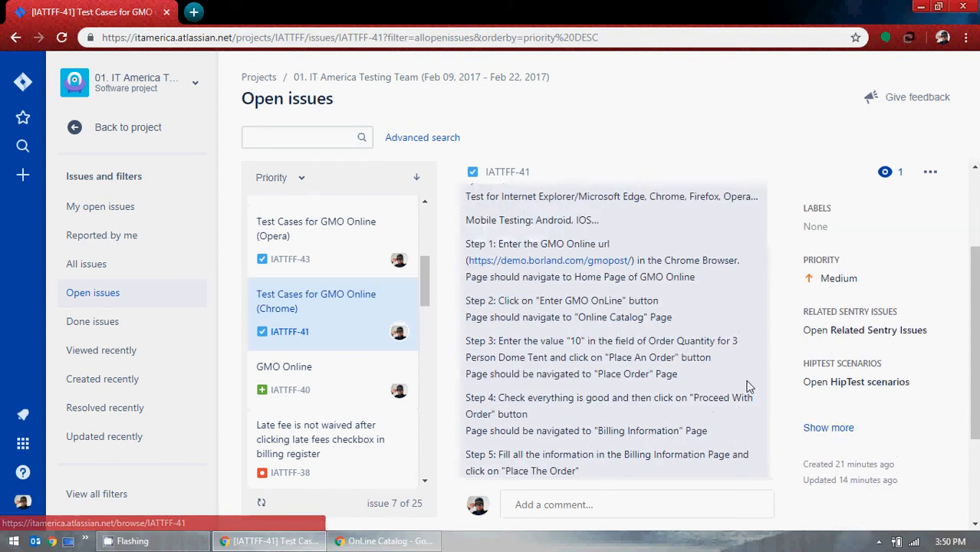
left_click(635, 334)
scroll(660, 371, "down", 3)
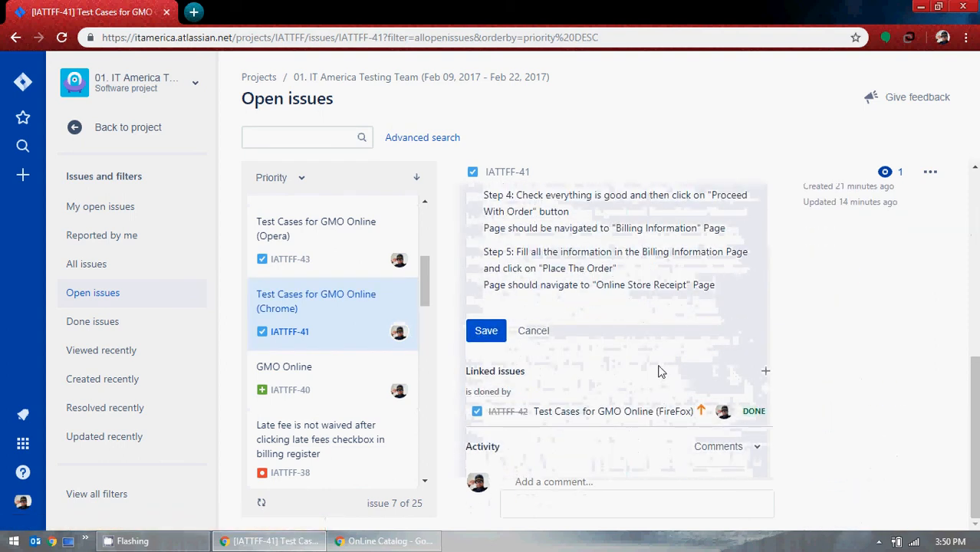
scroll(660, 372, "up", 5)
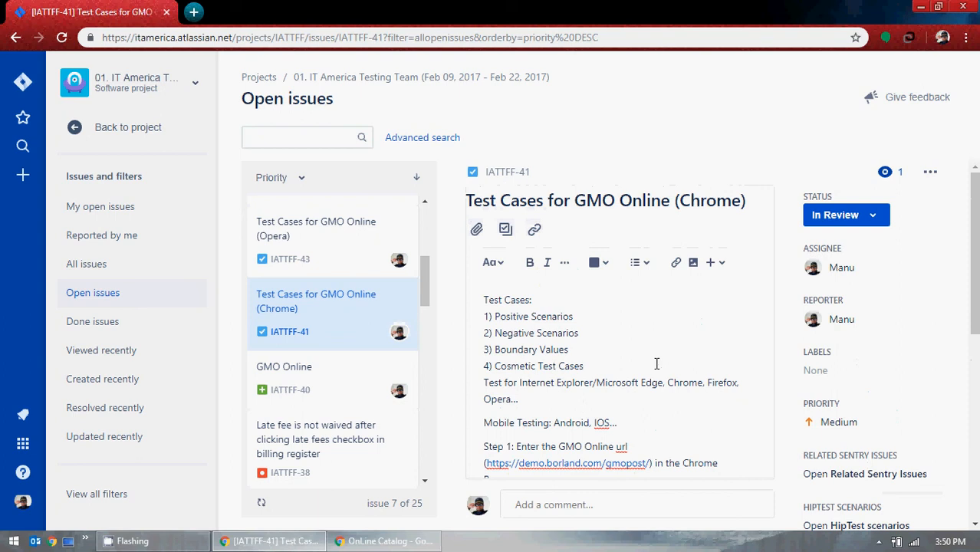
View the description editor's insert options without picking one, and switch to the desktop
left_click(719, 265)
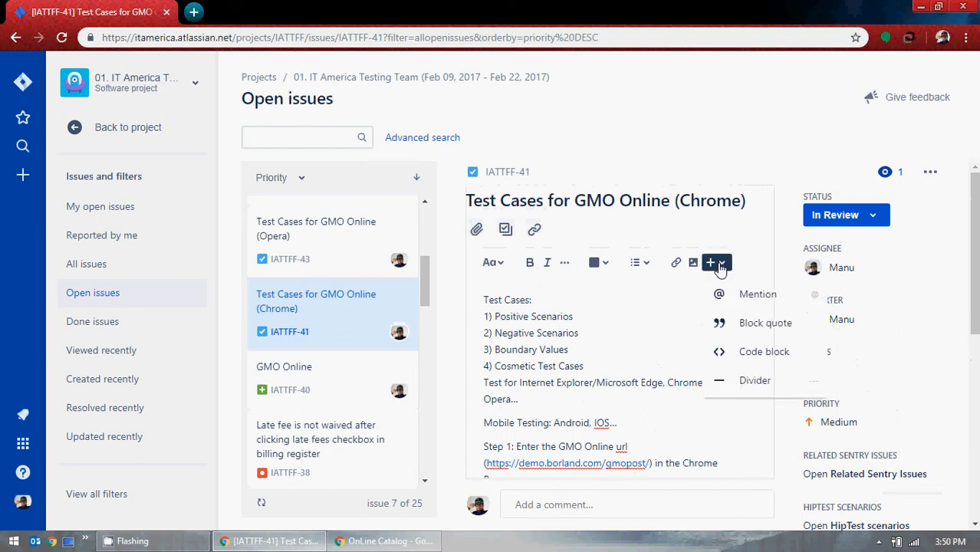
left_click(660, 300)
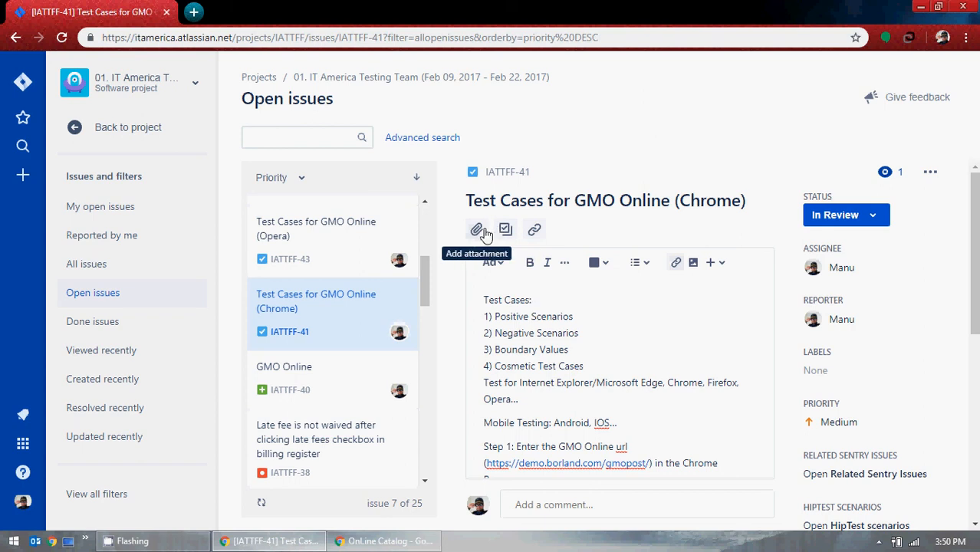
left_click(920, 6)
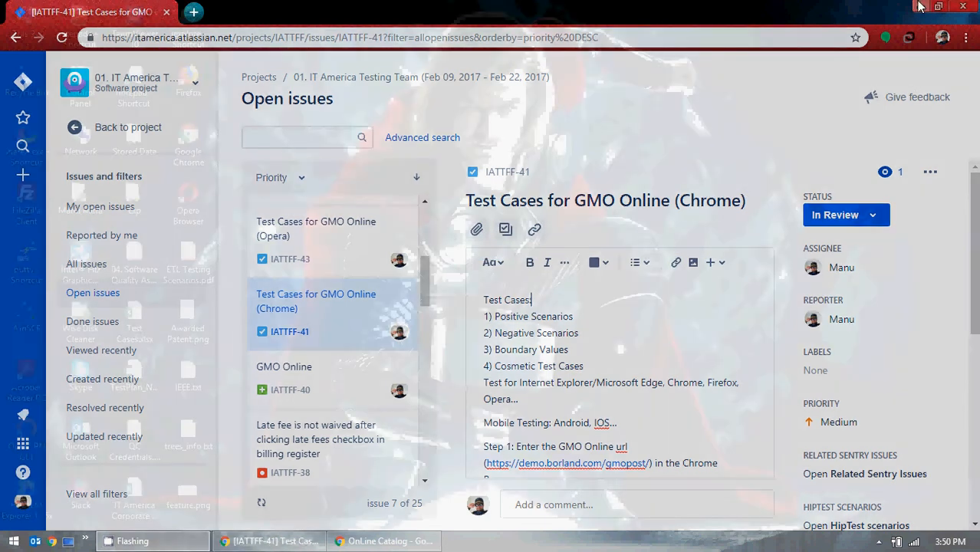
double_click(134, 494)
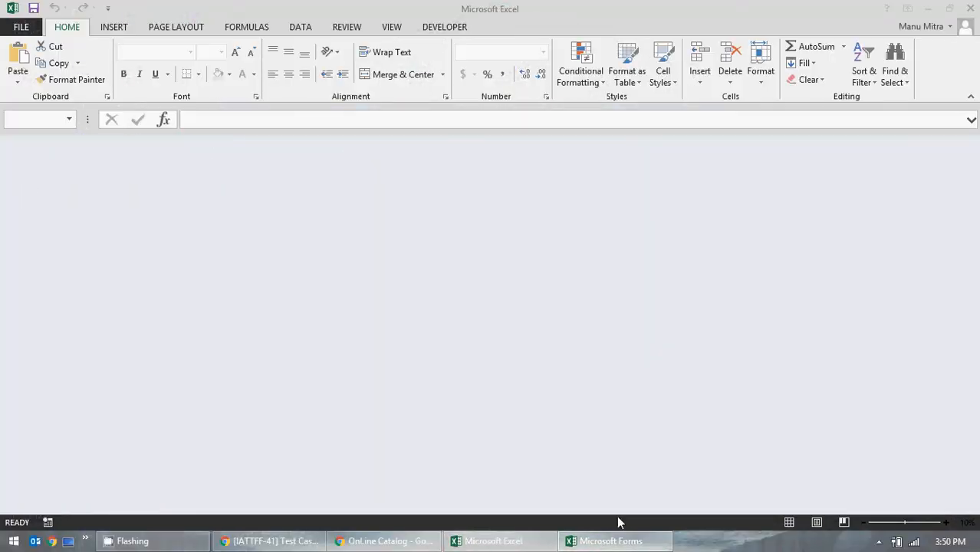
left_click(614, 540)
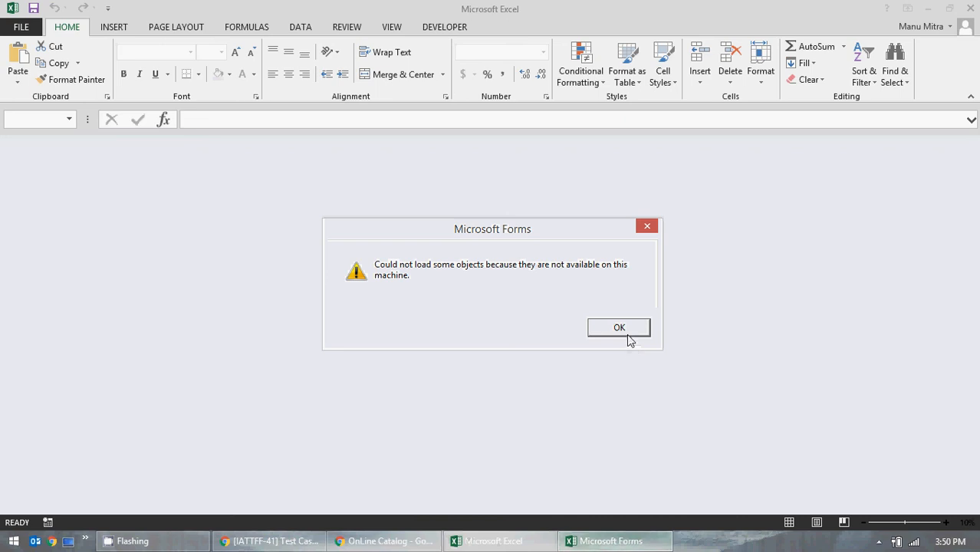
left_click(619, 327)
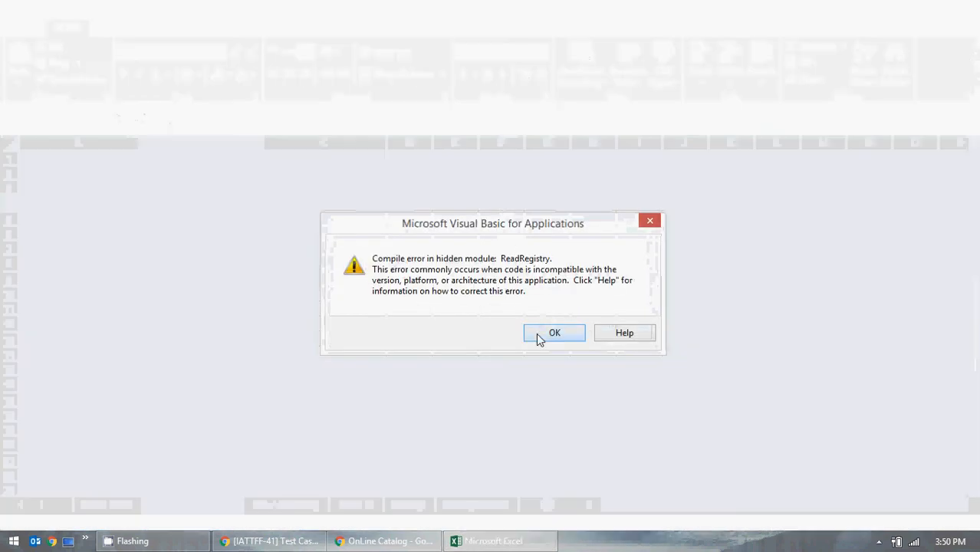
left_click(553, 332)
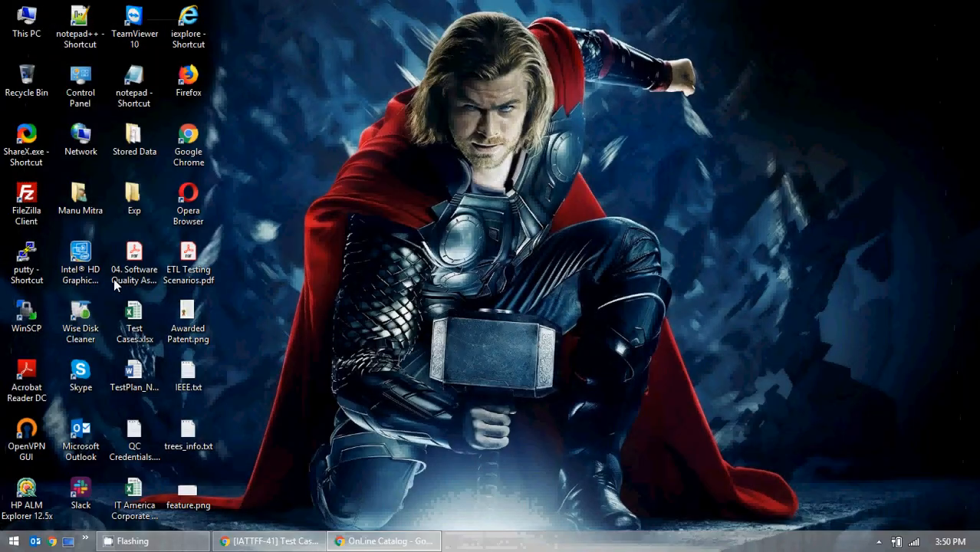
Open the Test Cases.xlsx workbook from the desktop in Excel and dismiss the startup dialogs
double_click(135, 322)
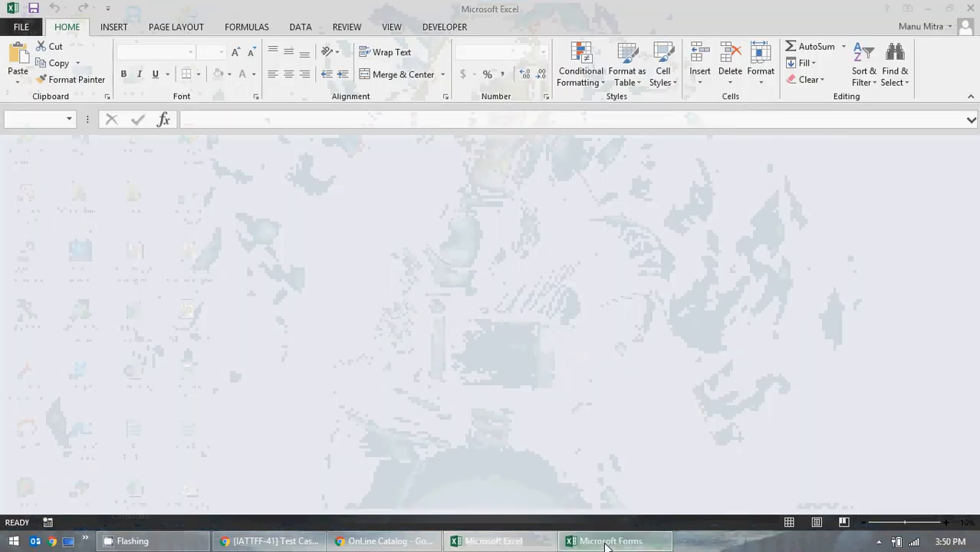
left_click(606, 541)
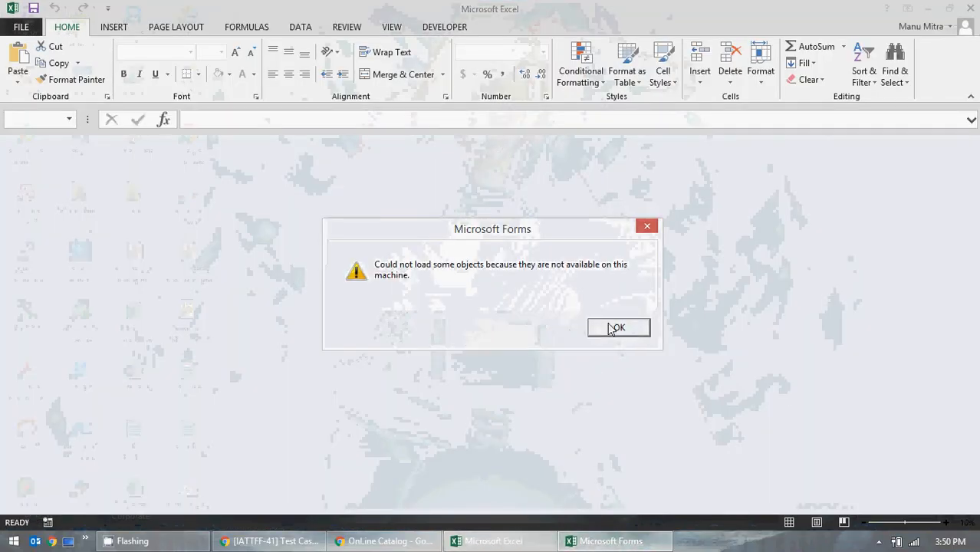
left_click(611, 328)
left_click(558, 334)
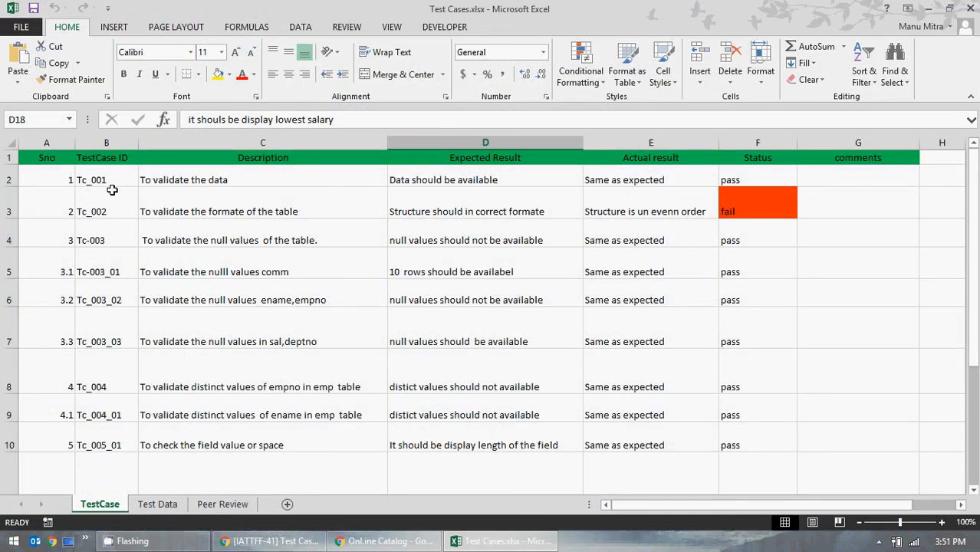
Examine the TestCase ID, Description, Expected Result and Actual result columns in turn, and close the workbook
left_click_drag(112, 180, 126, 460)
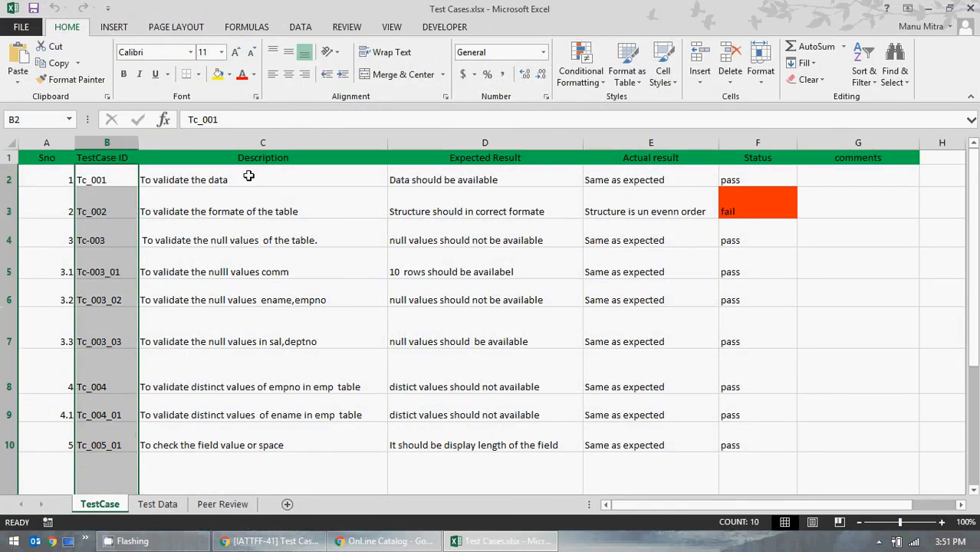
left_click(248, 177)
left_click_drag(253, 222, 267, 454)
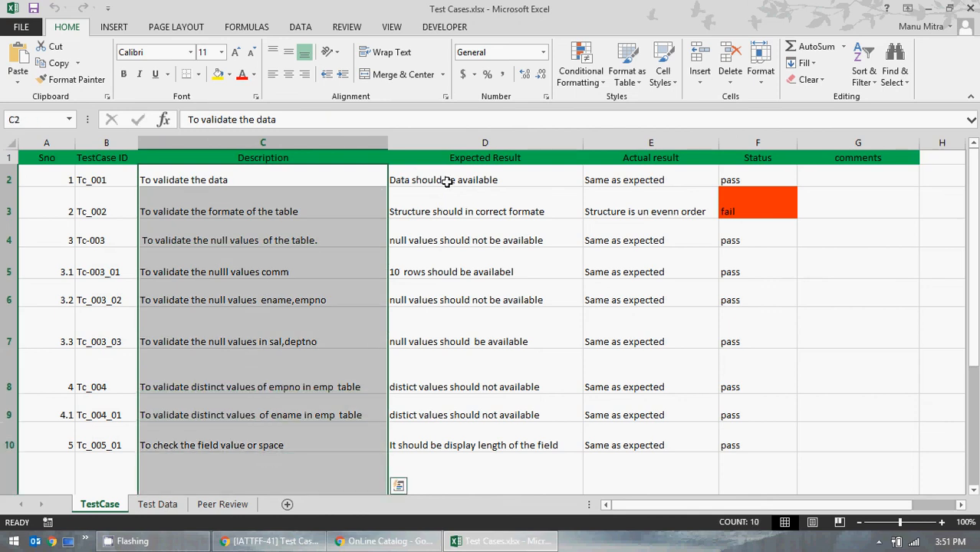
left_click_drag(446, 181, 483, 428)
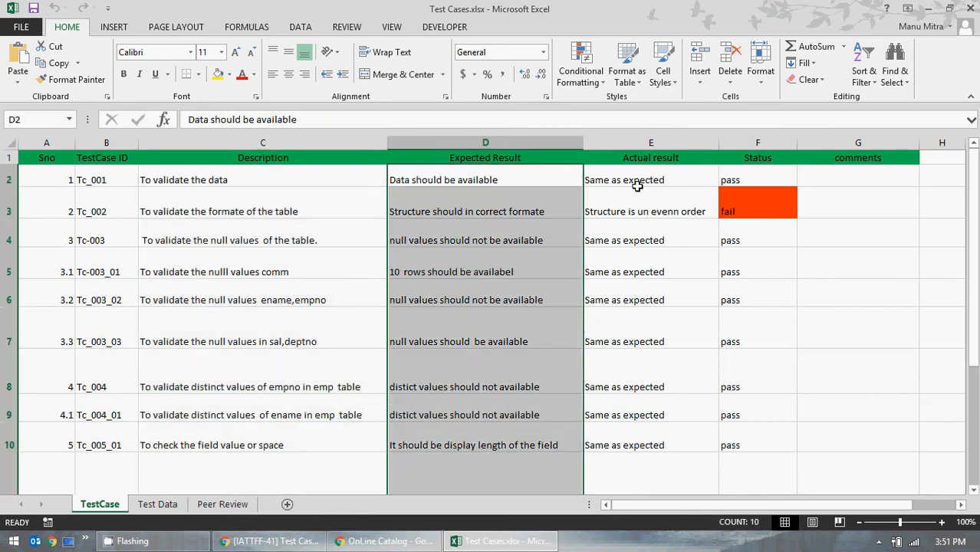
left_click_drag(634, 184, 645, 491)
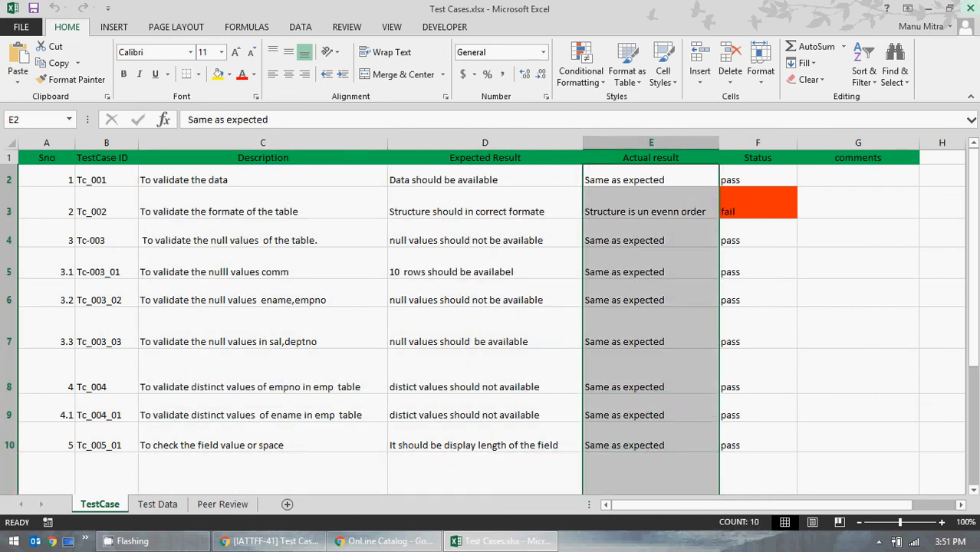
left_click(554, 334)
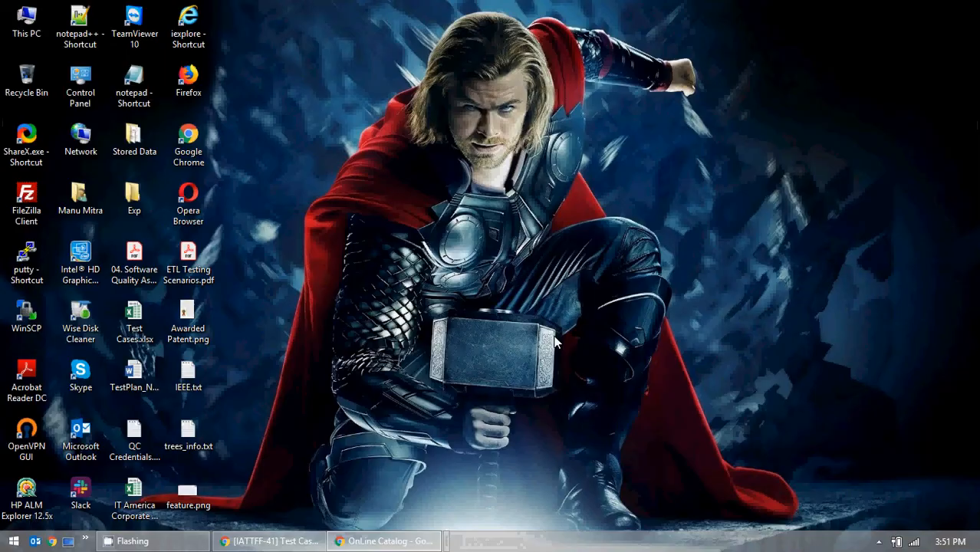
Switch back to Jira, attach Test Cases.xlsx from the desktop to the Chrome test case issue and save its description
left_click(376, 541)
left_click(376, 541)
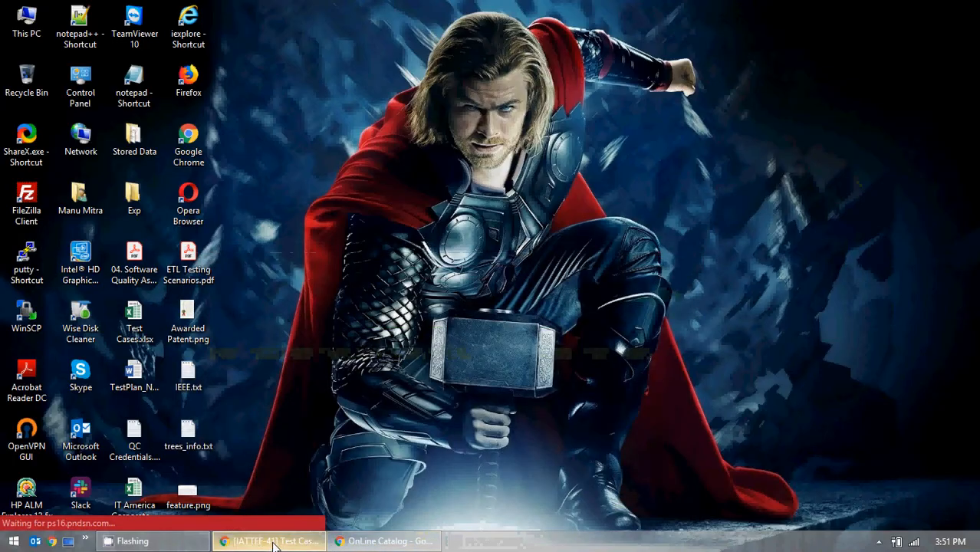
left_click(272, 541)
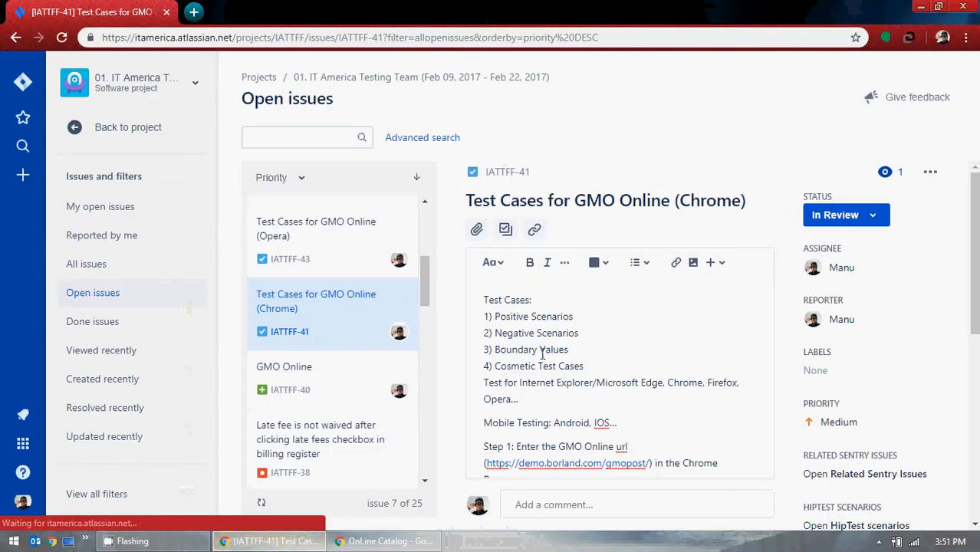
left_click(476, 229)
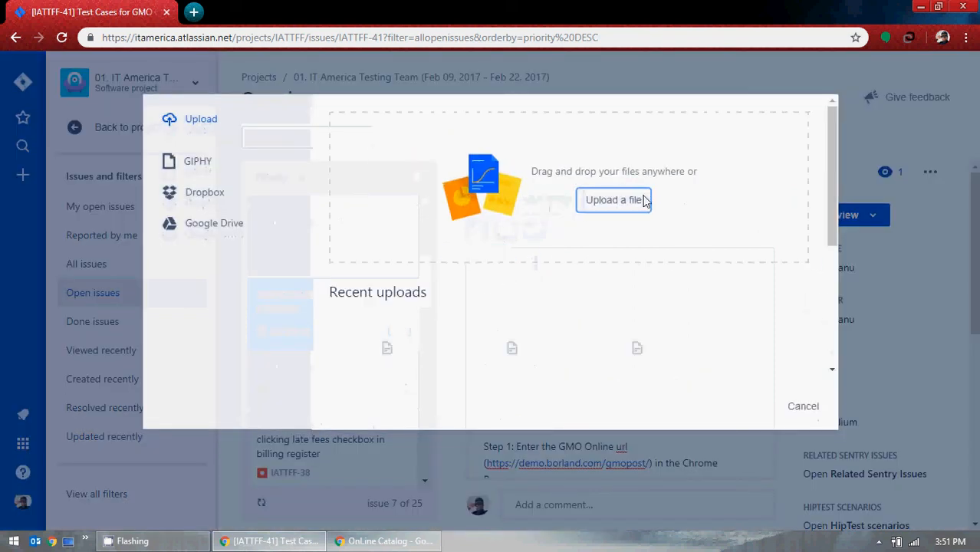
left_click(614, 209)
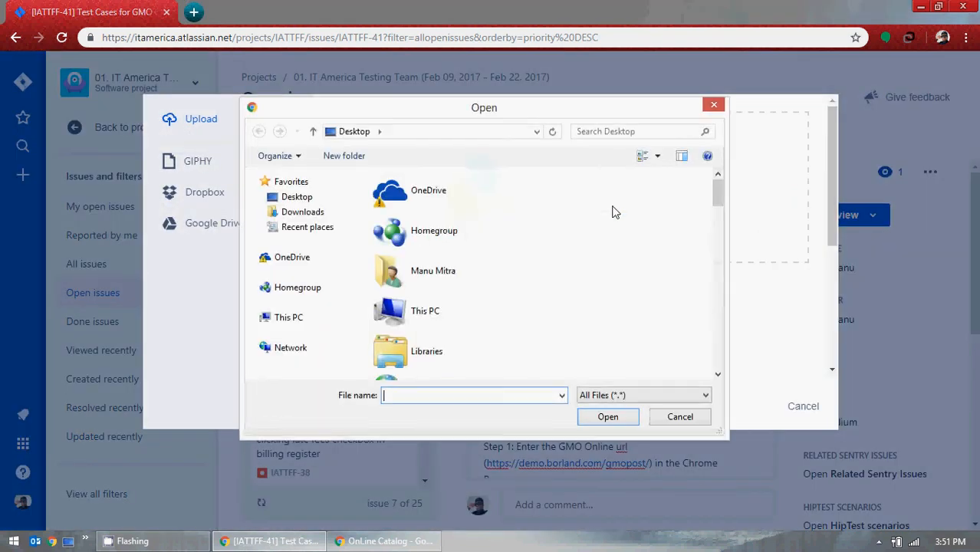
scroll(582, 254, "down", 5)
scroll(582, 254, "down", 4)
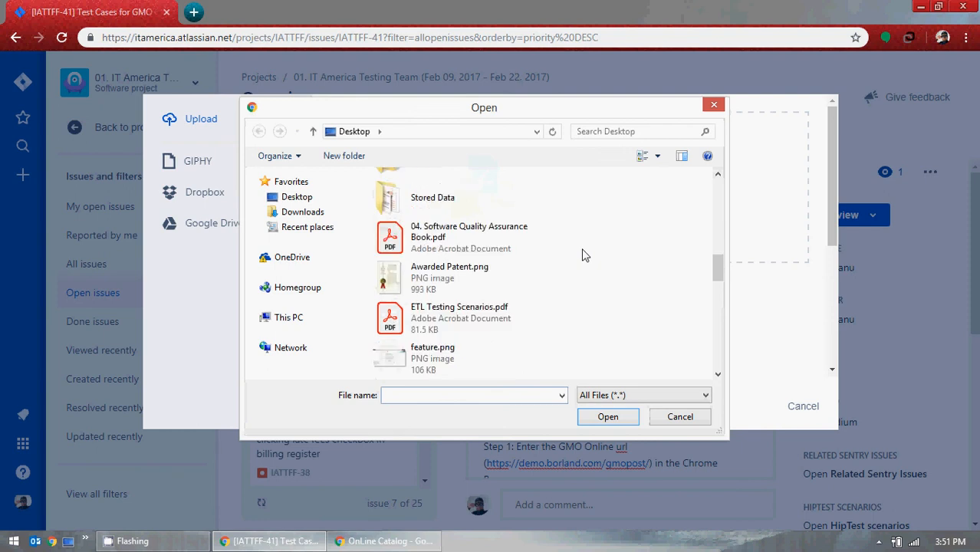
scroll(582, 254, "down", 4)
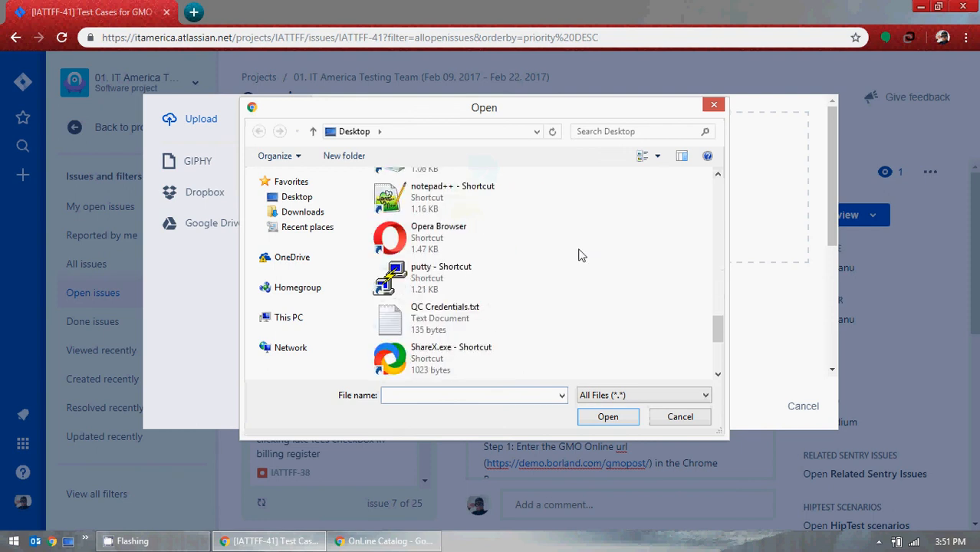
double_click(473, 252)
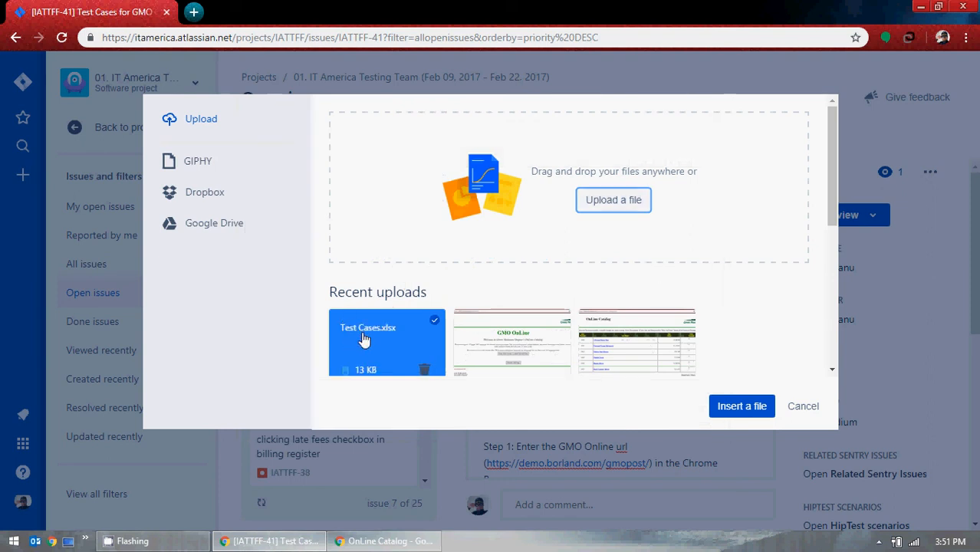
left_click(753, 411)
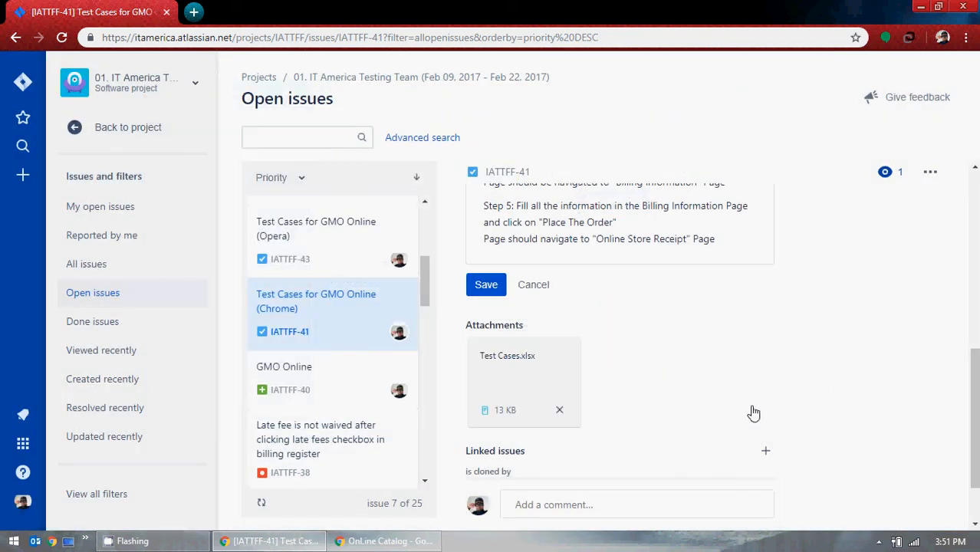
left_click(483, 283)
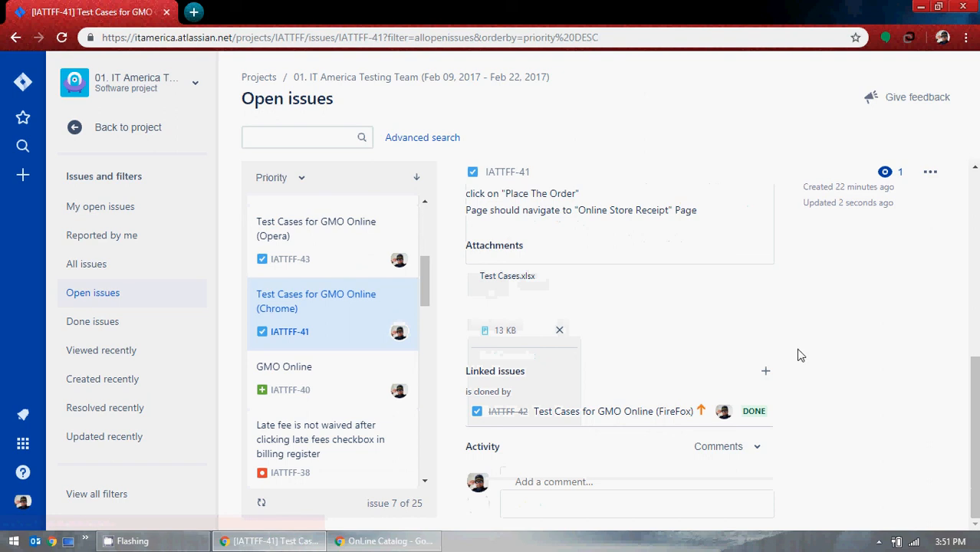
Reopen the Chrome test case's description for editing and review its steps along with the attached file
scroll(792, 353, "up", 10)
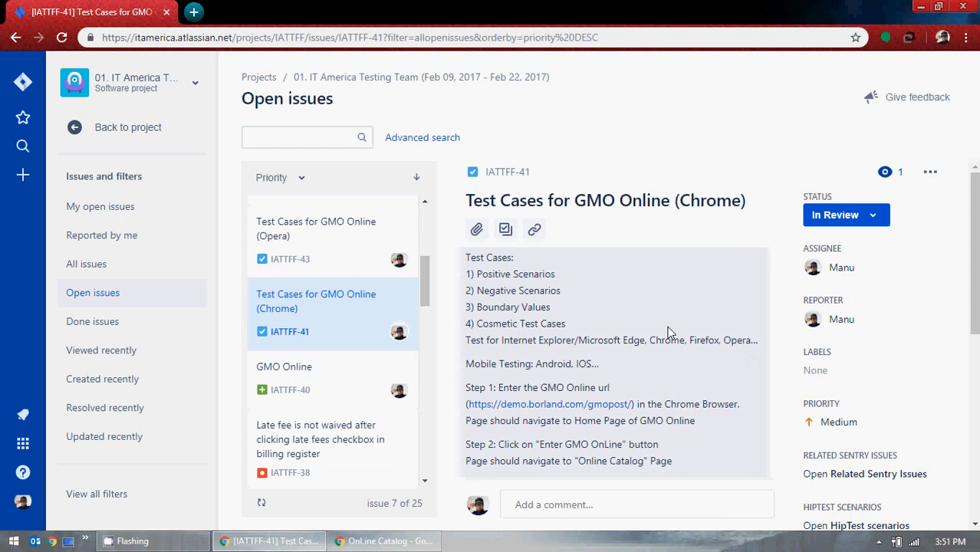
left_click(644, 355)
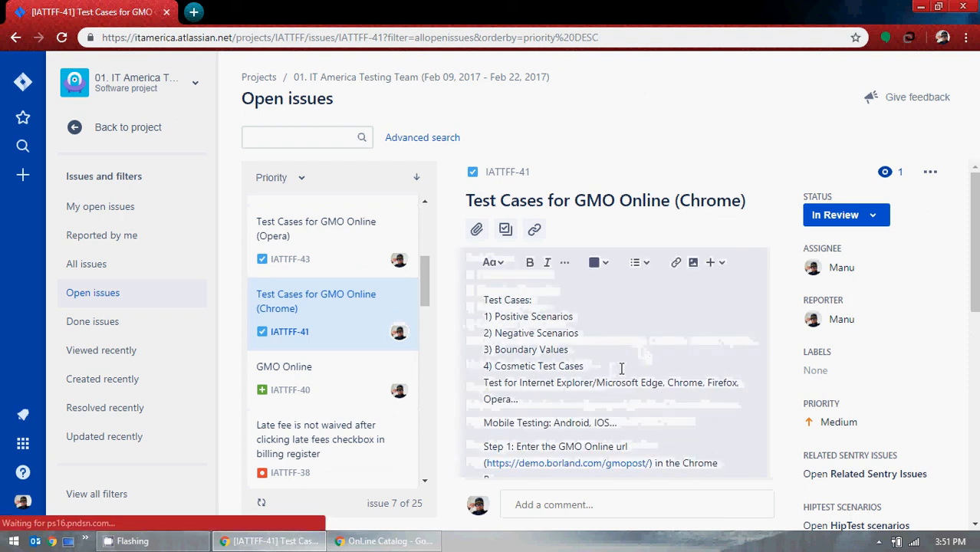
scroll(621, 368, "down", 5)
scroll(630, 373, "down", 2)
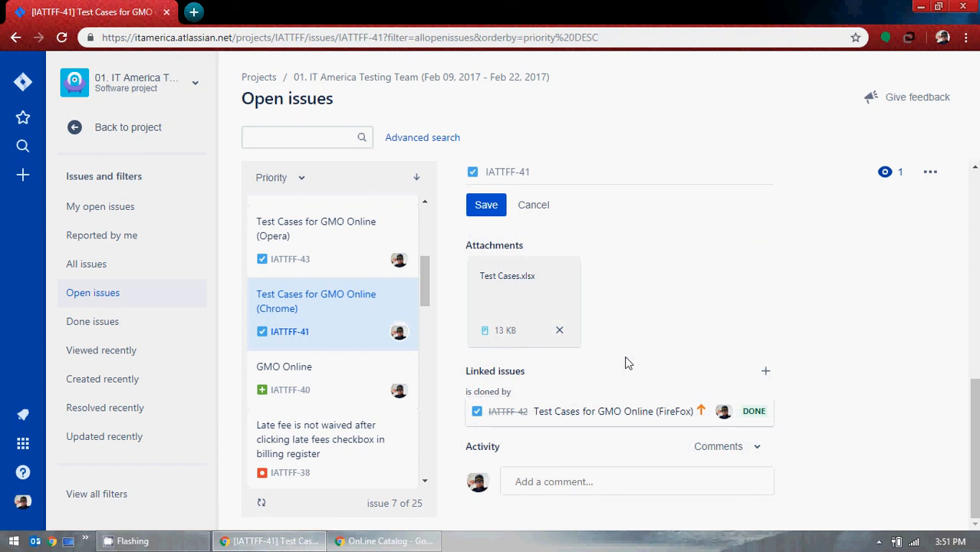
scroll(640, 268, "up", 8)
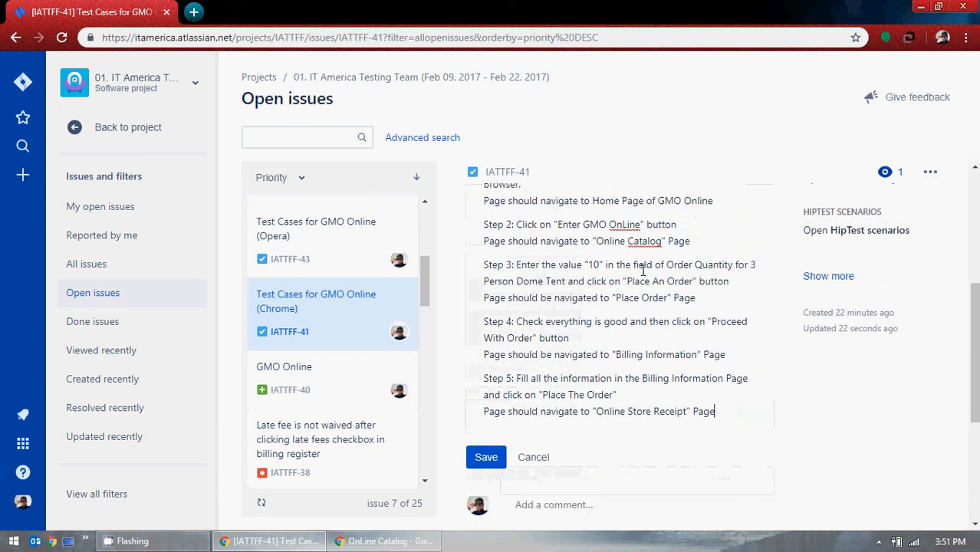
scroll(643, 276, "up", 2)
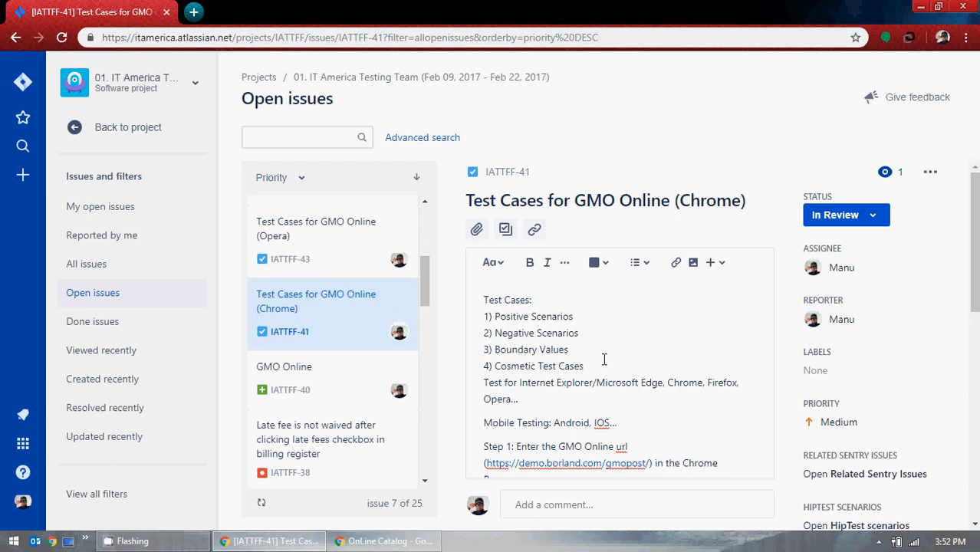
scroll(603, 357, "down", 3)
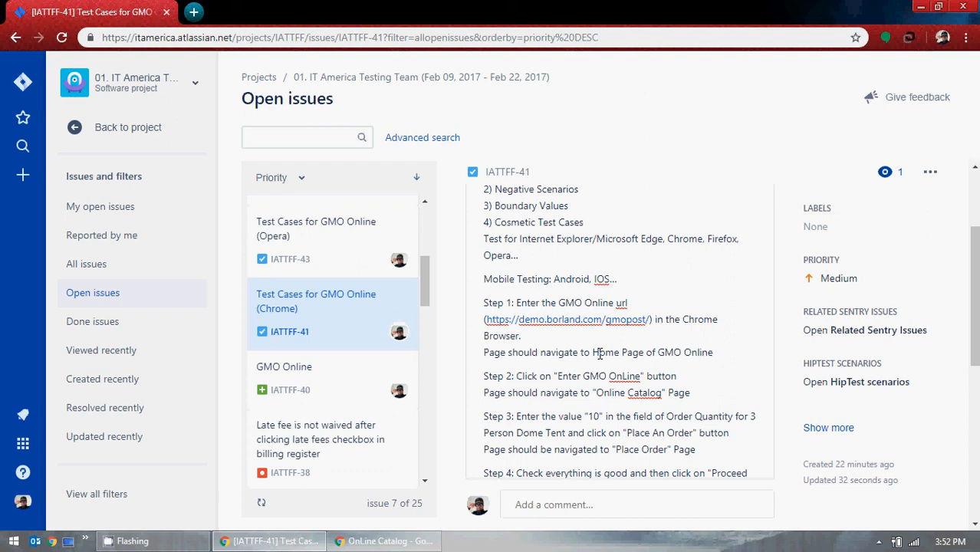
Add the existing label GMO to the Chrome test case issue, save it, and look over the open issues list
left_click(840, 229)
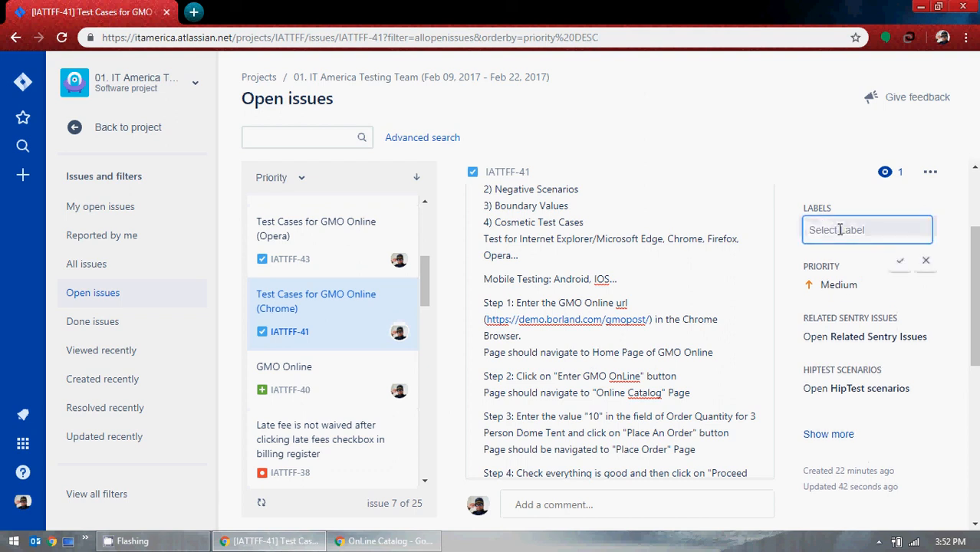
type("G")
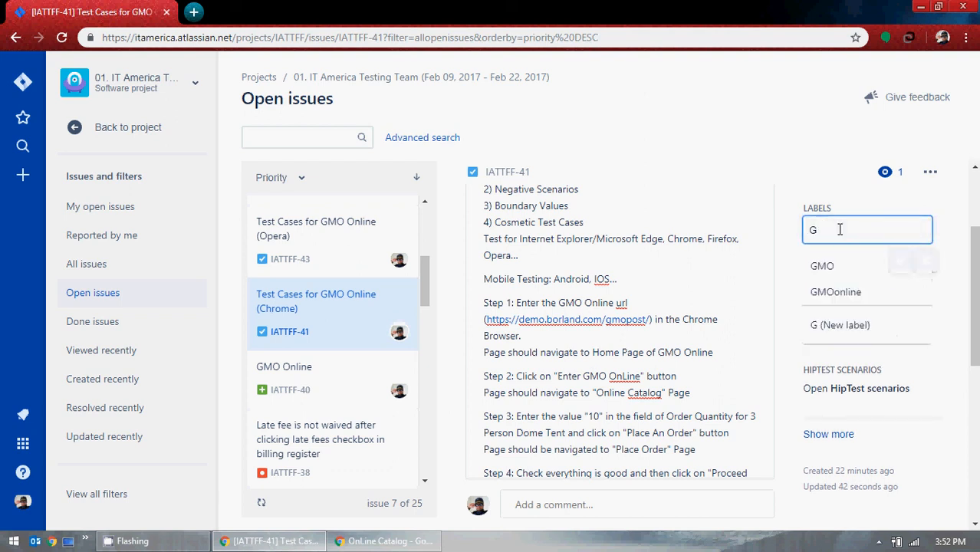
left_click(842, 266)
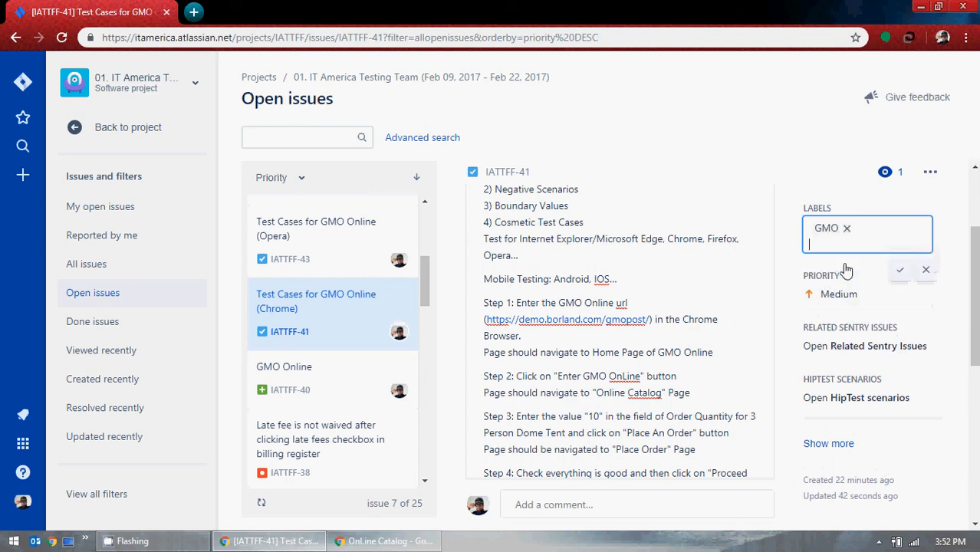
left_click(904, 271)
scroll(932, 308, "up", 2)
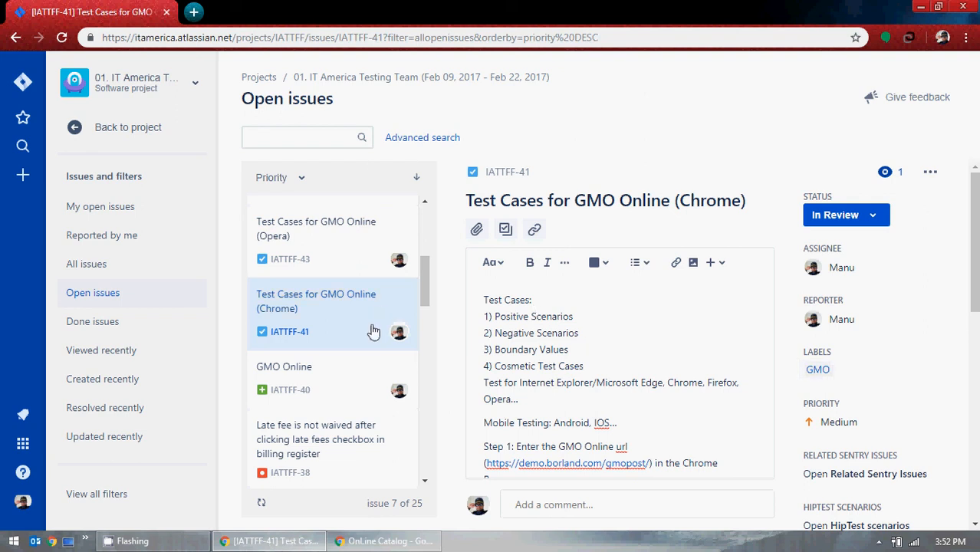
scroll(380, 326, "down", 8)
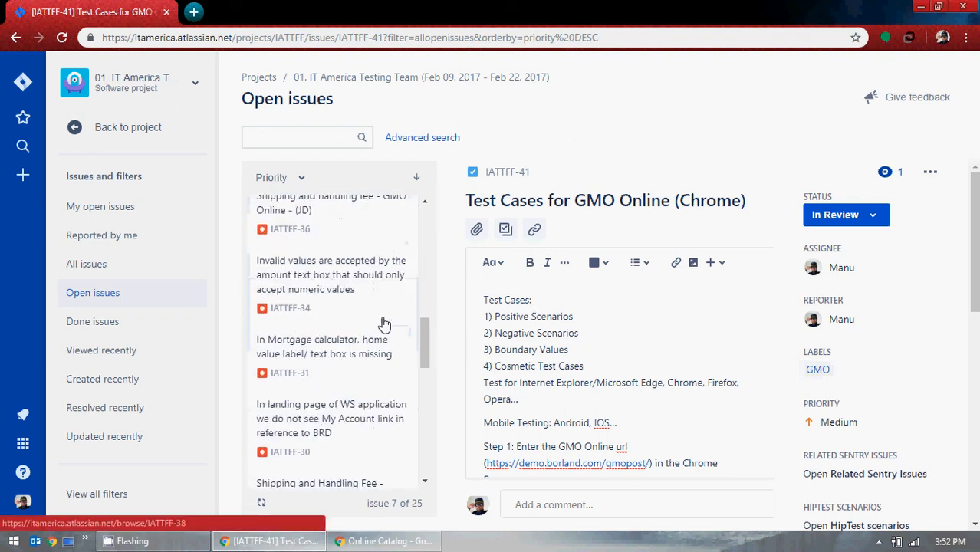
scroll(386, 322, "up", 10)
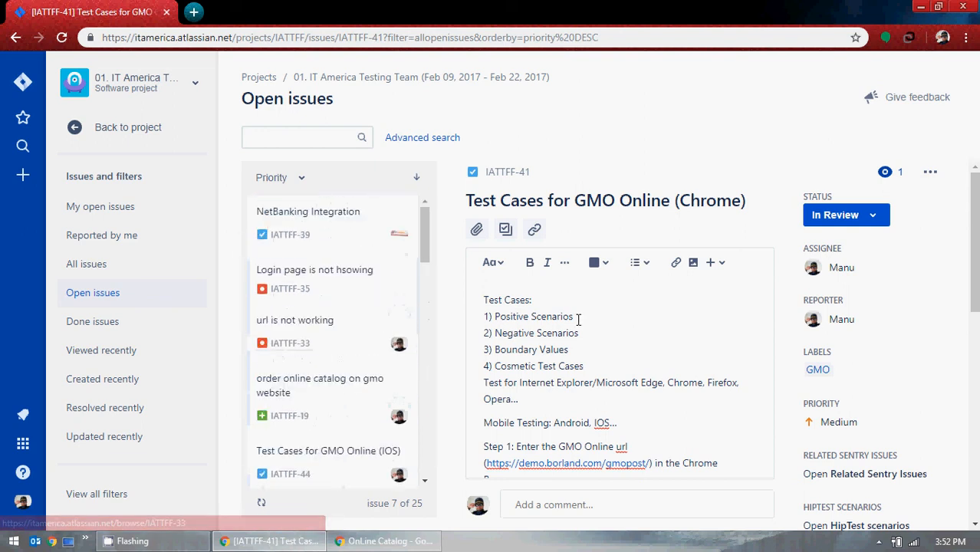
Start creating an issue in the Udemy project and view the issue types it offers
left_click(22, 180)
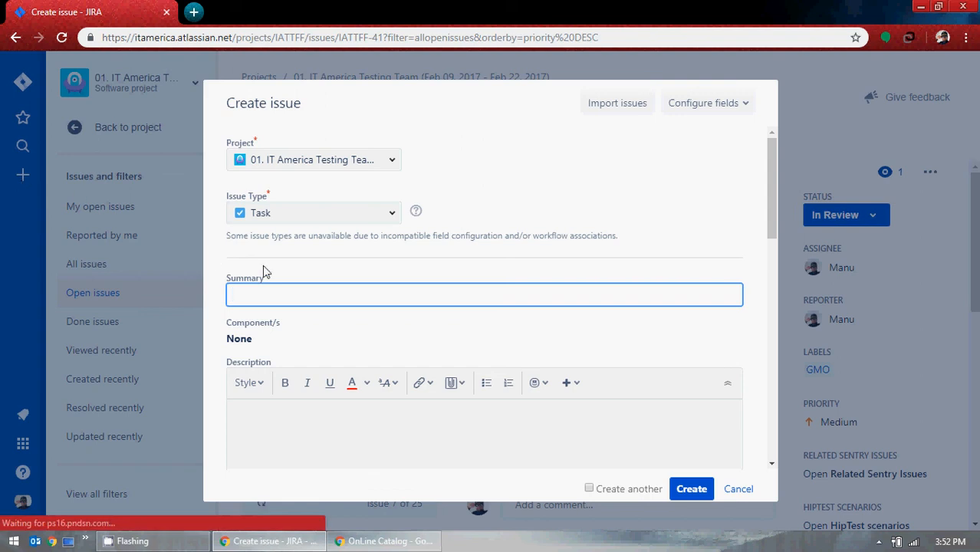
left_click(391, 162)
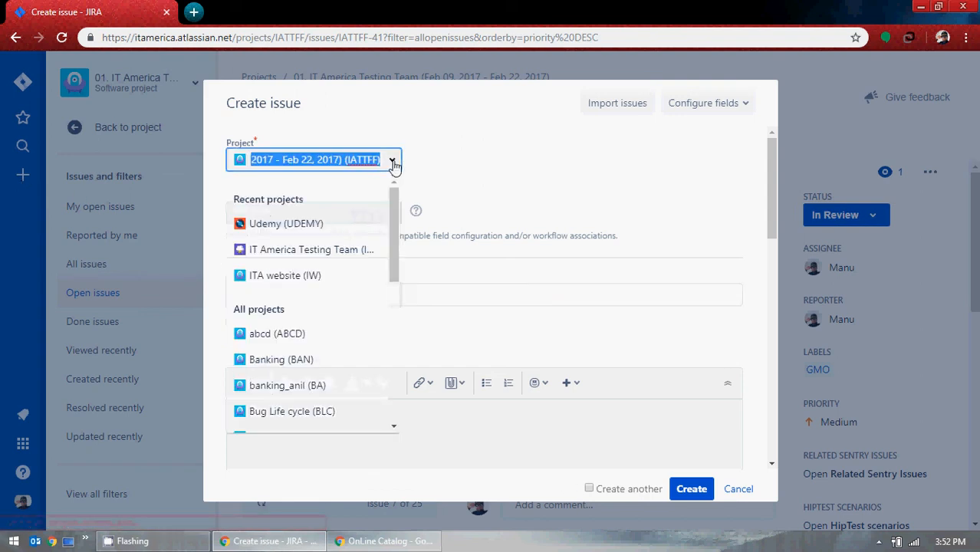
left_click(288, 225)
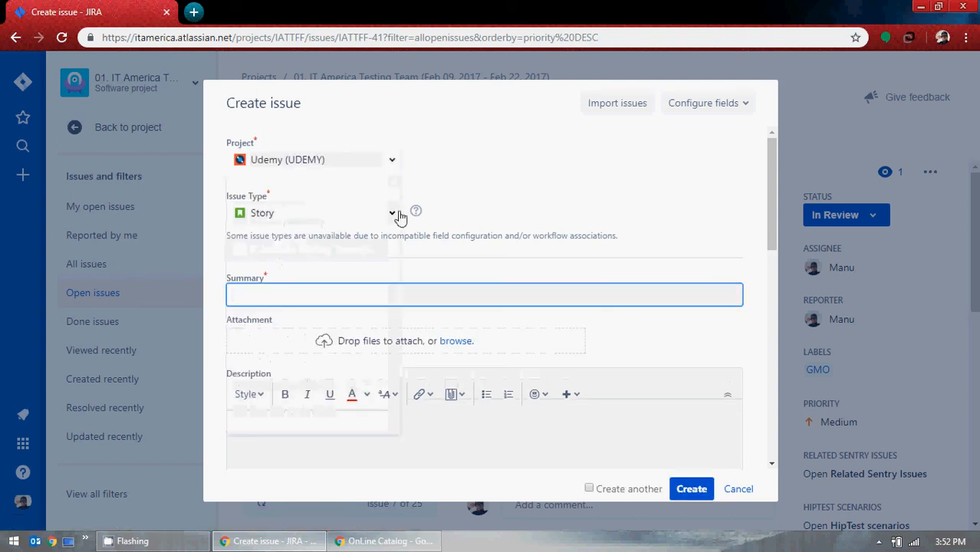
left_click(394, 214)
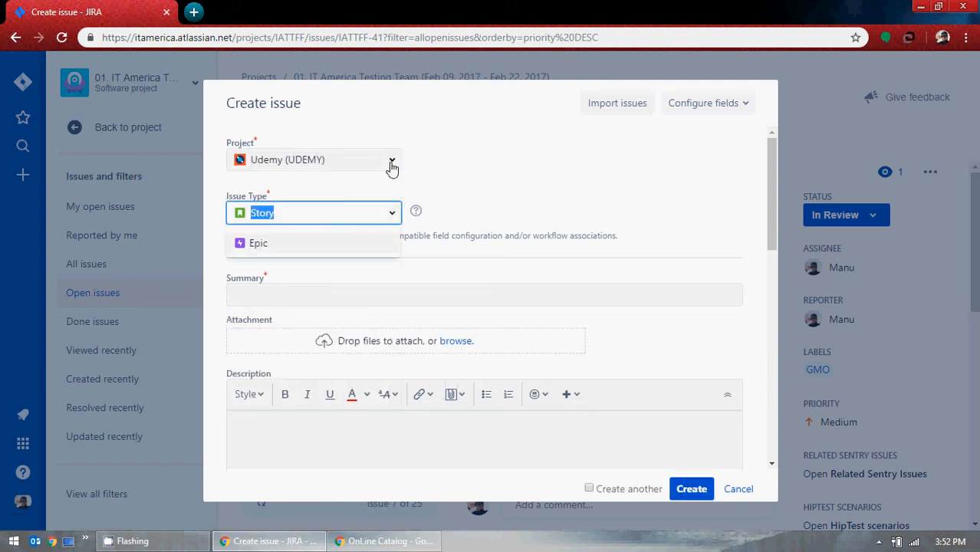
Switch the new issue to the IT America Testing Team project, review its available issue types, and abandon the issue without creating it
left_click(391, 163)
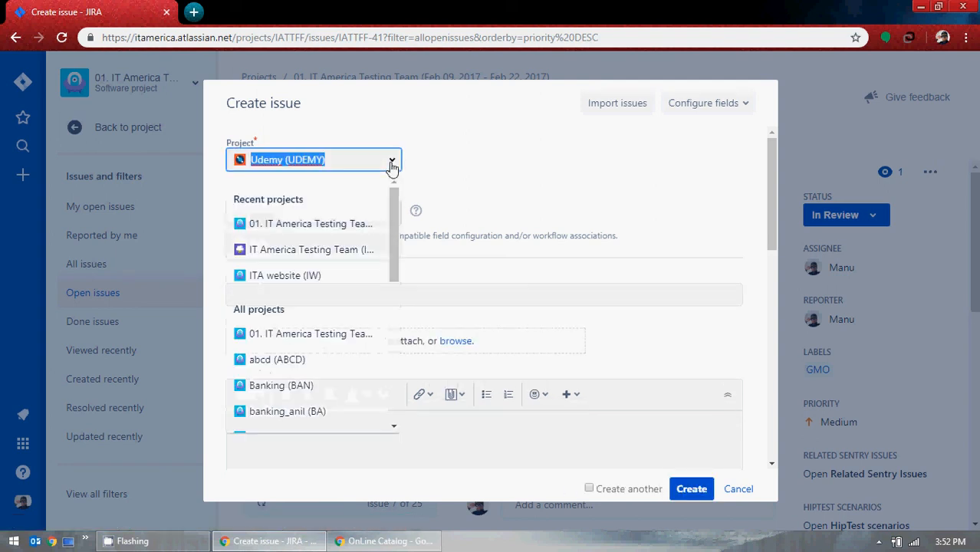
left_click(329, 257)
left_click(393, 214)
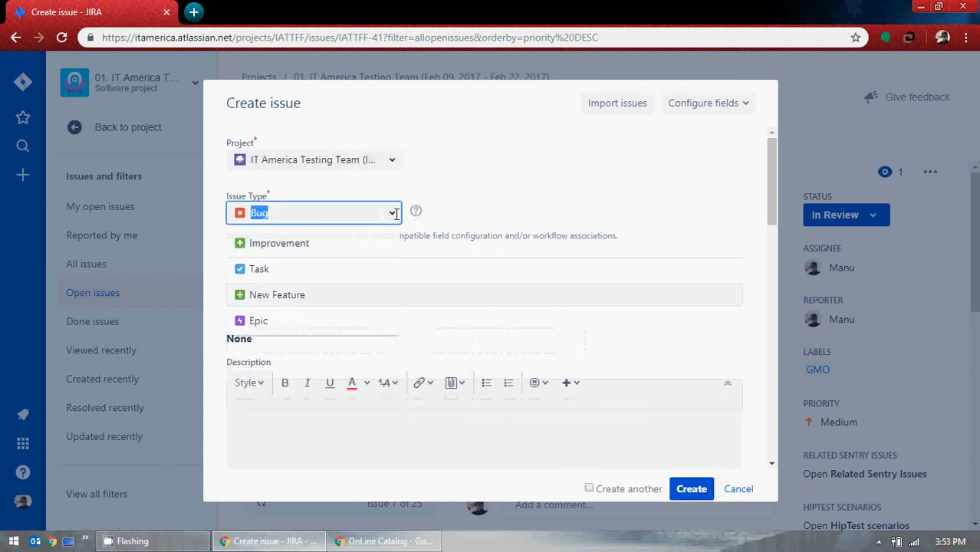
left_click(396, 214)
left_click(396, 214)
left_click(483, 190)
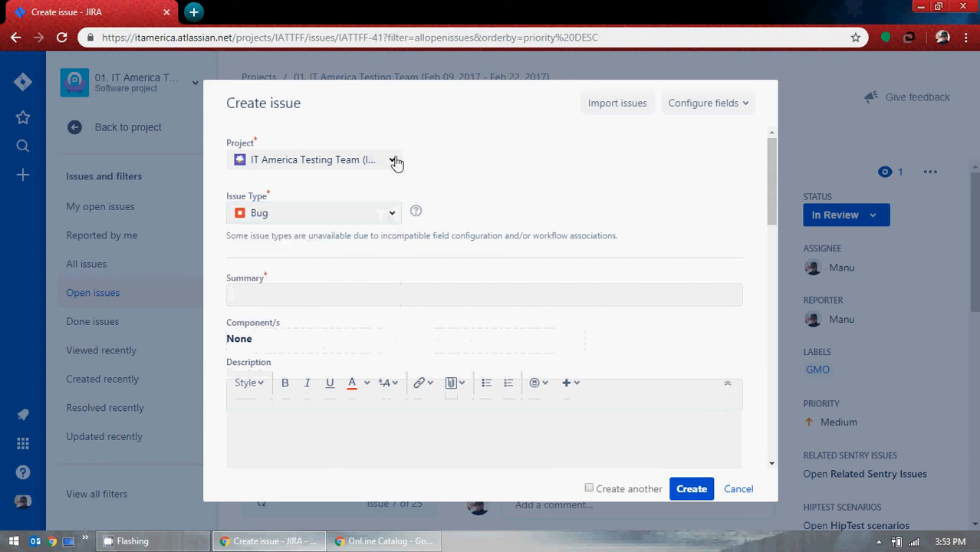
left_click(393, 160)
left_click(507, 193)
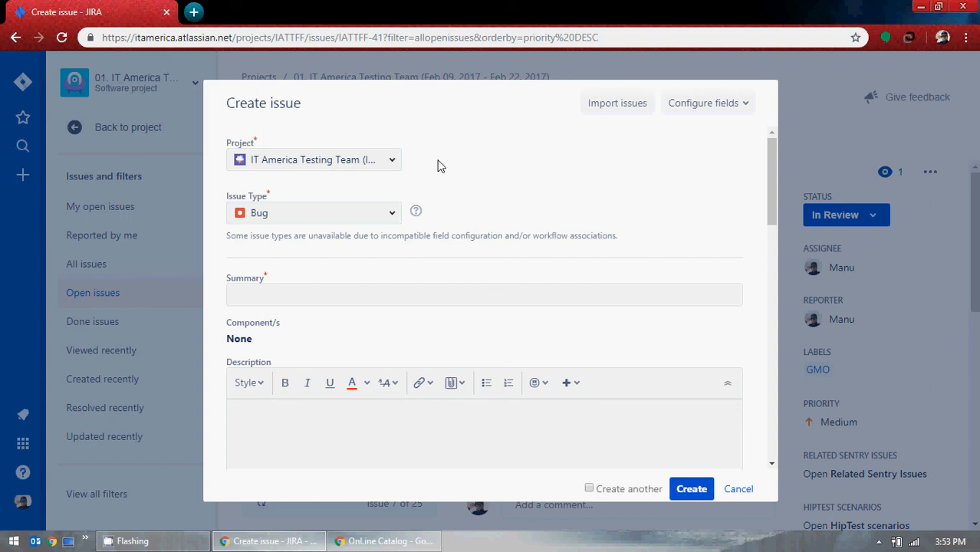
left_click(391, 218)
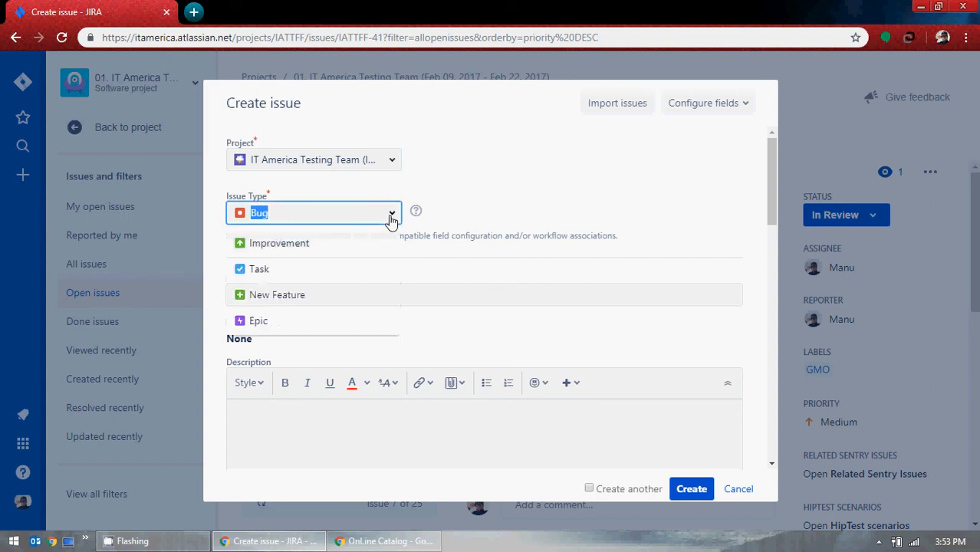
left_click(475, 199)
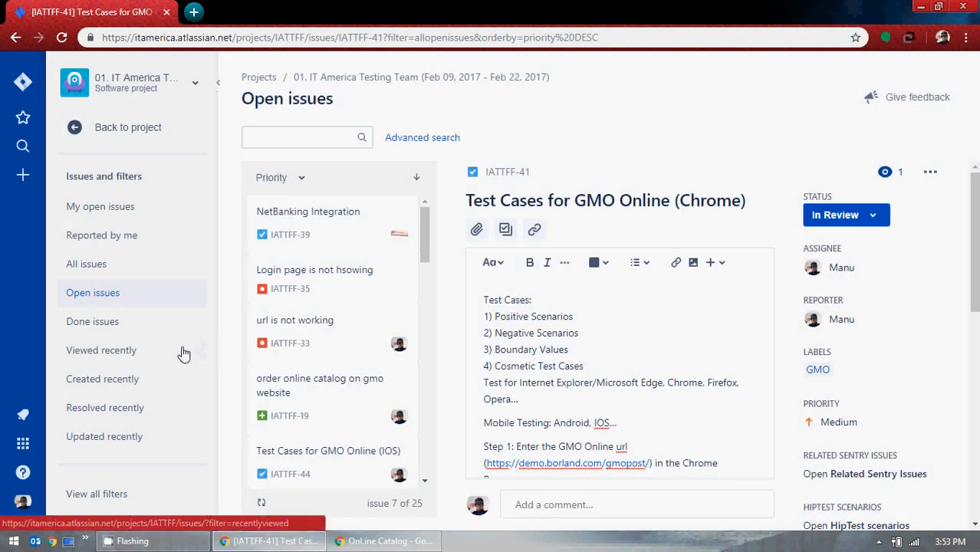
Return to the project's main navigation and look through the issue type markers in the open issues list
left_click(74, 131)
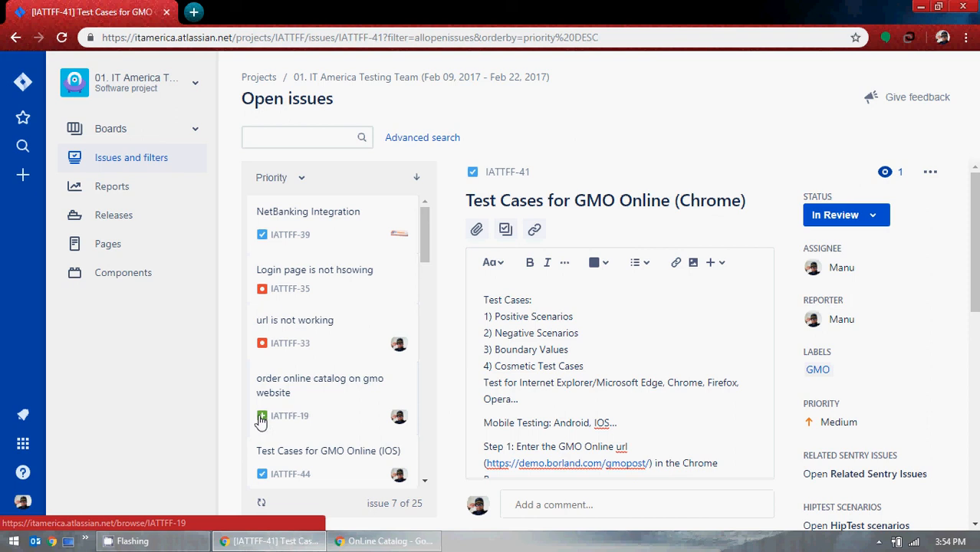
scroll(261, 421, "down", 2)
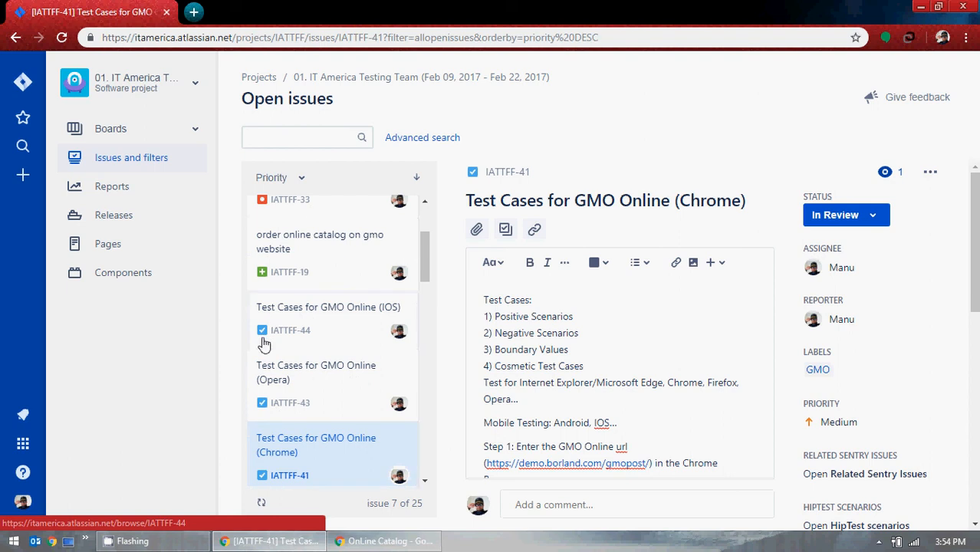
scroll(263, 344, "up", 1)
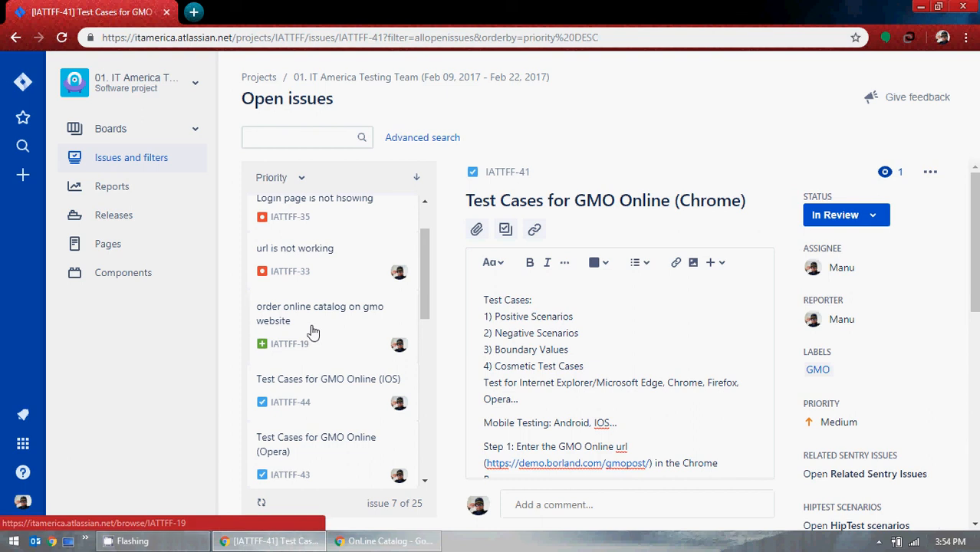
View the project's Releases and Pages sections and the list of available boards
left_click(129, 228)
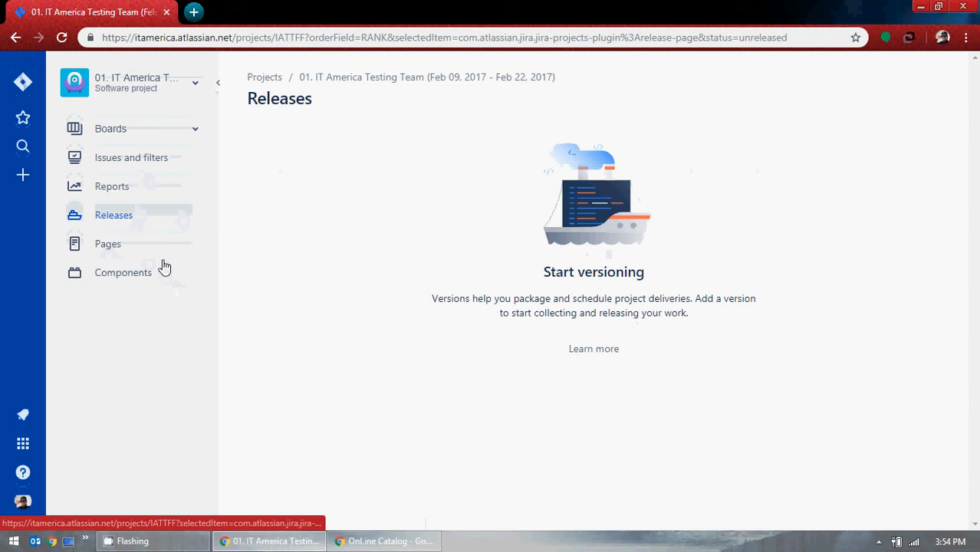
left_click(123, 256)
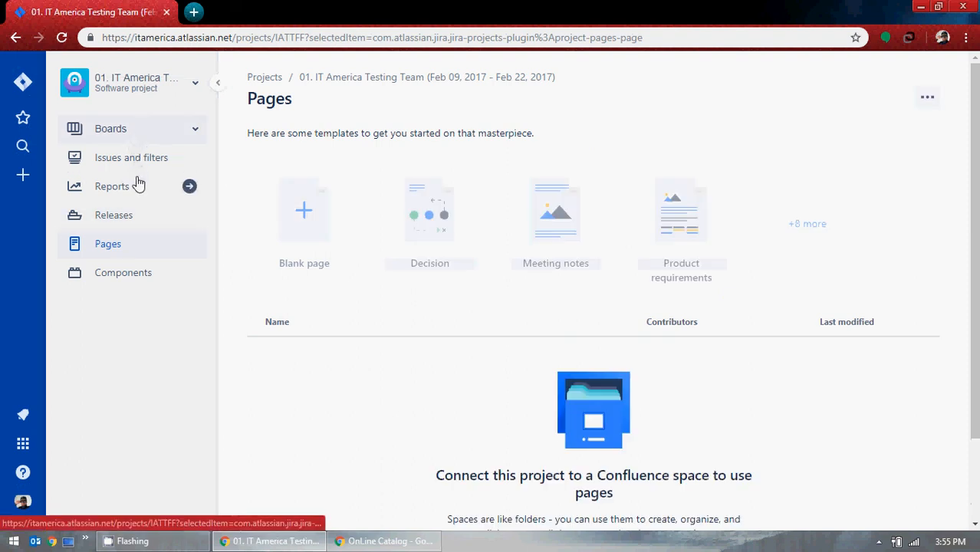
left_click(138, 135)
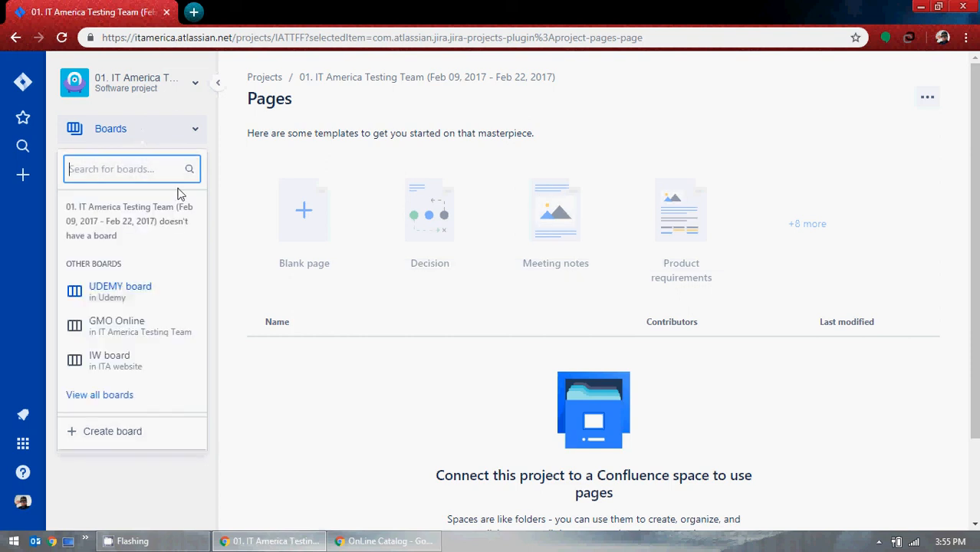
left_click(276, 428)
Show My open issues and review the details and linked issues of the "url is not working" bug
left_click(144, 170)
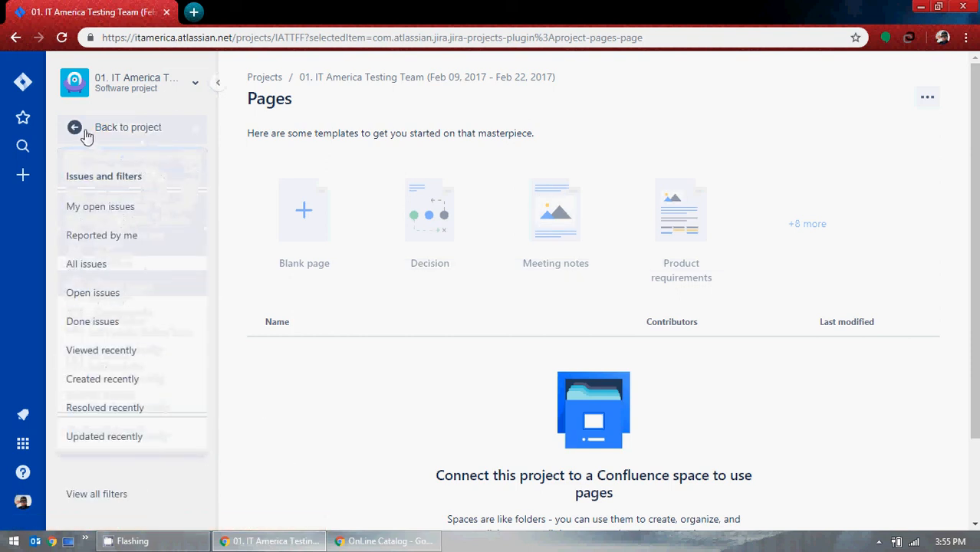
left_click(106, 207)
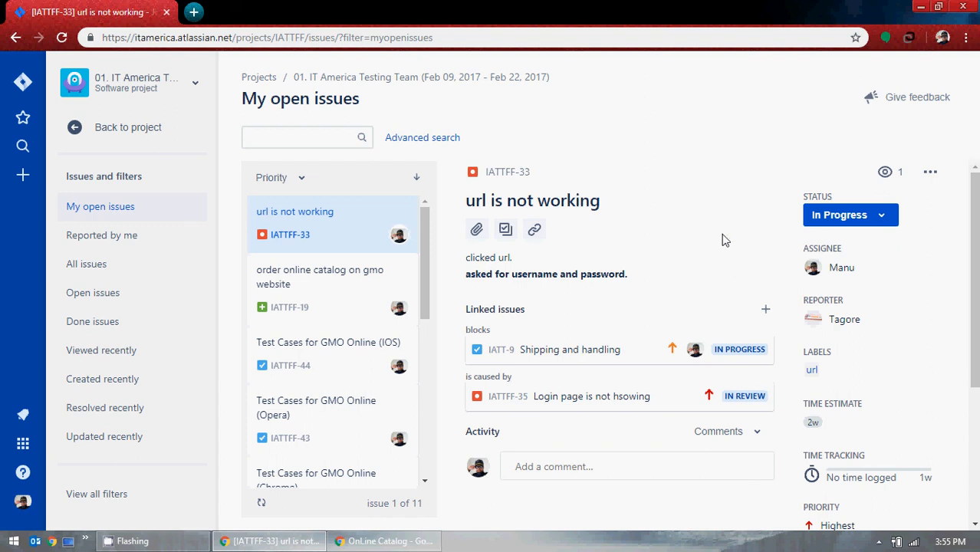
scroll(900, 369, "down", 3)
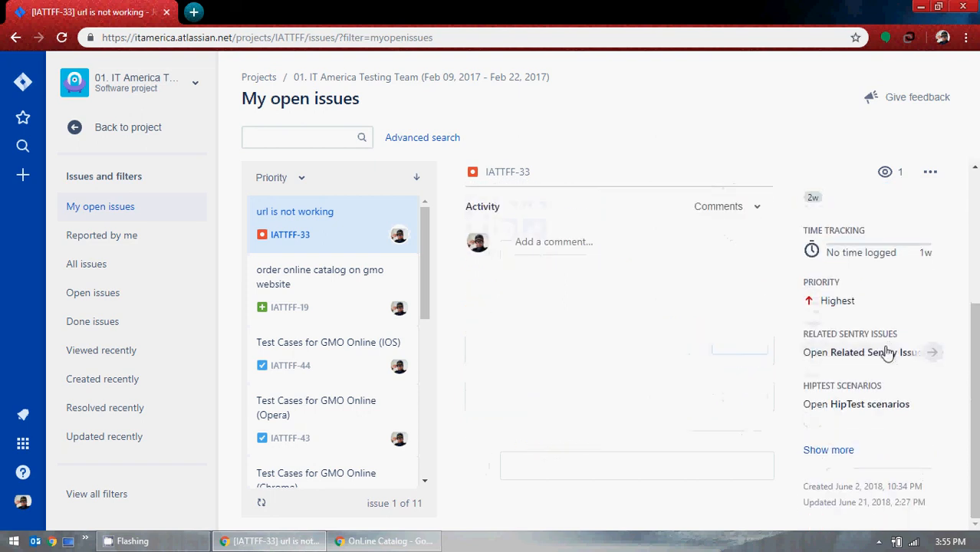
scroll(650, 394, "up", 3)
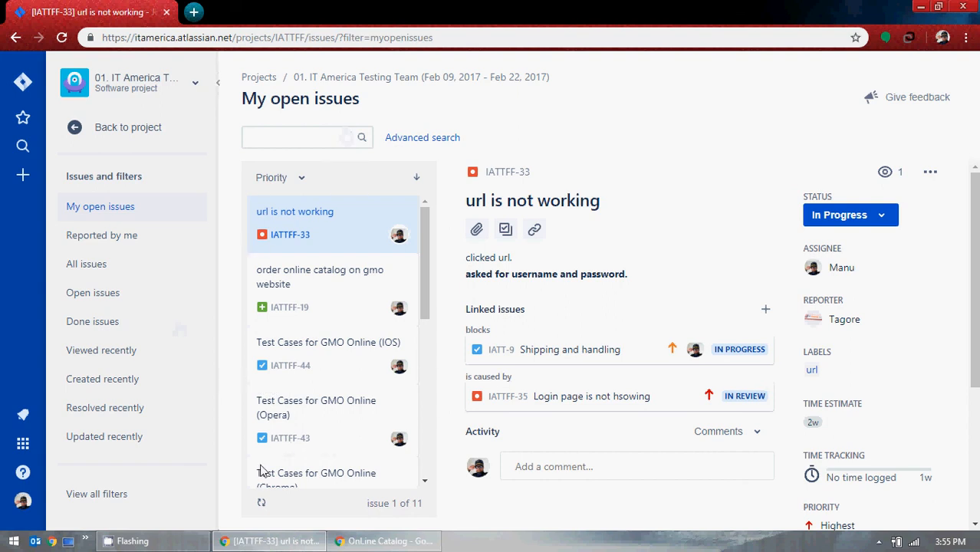
Open the Atlassian Community from Jira's help resources, dismiss the help list in Jira, and switch to the community page
left_click(24, 477)
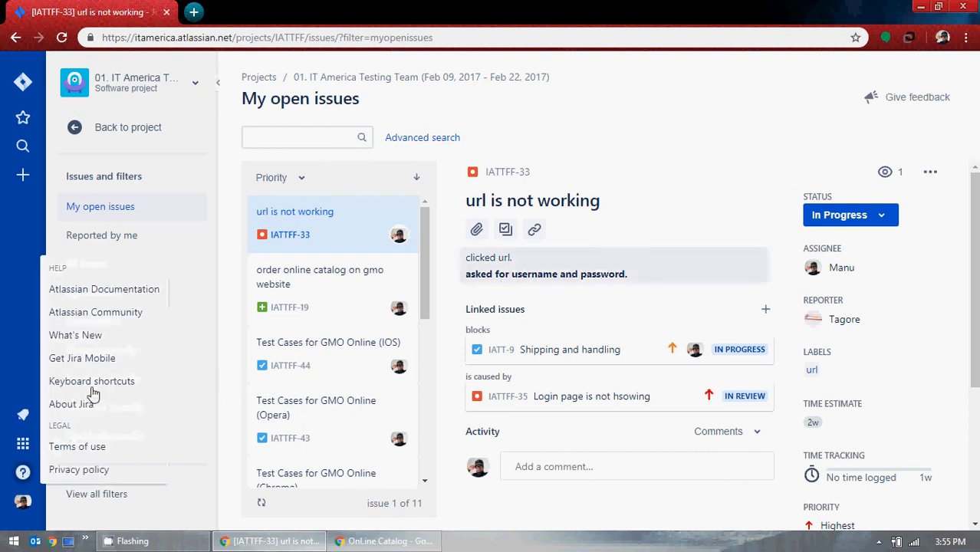
left_click(131, 315)
left_click(123, 11)
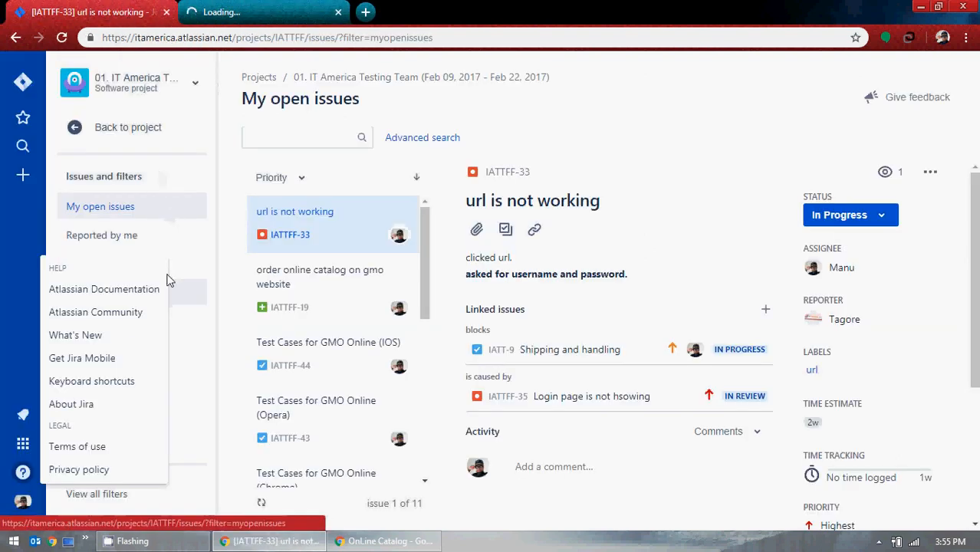
left_click(21, 475)
left_click(243, 5)
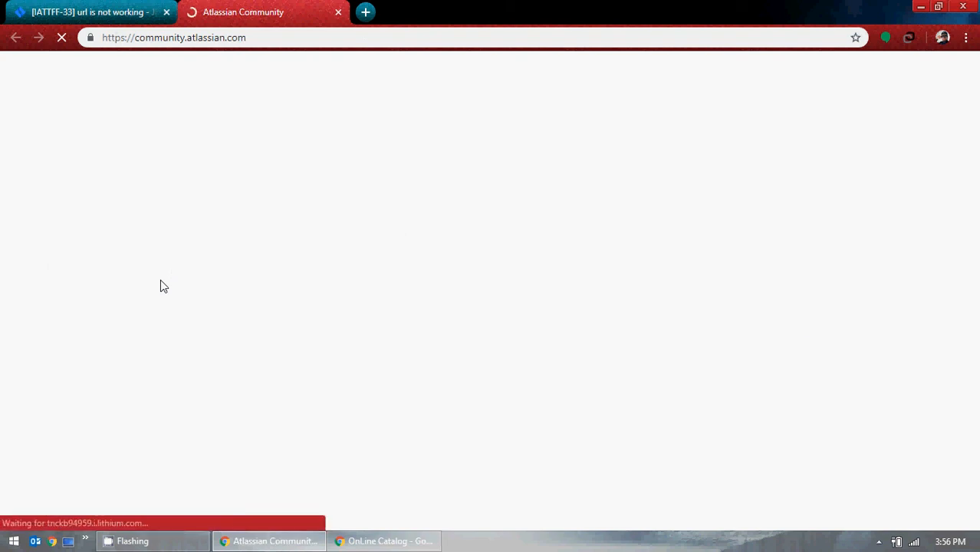
Look through the recent questions and discussions in the Atlassian Community feed
scroll(299, 306, "down", 4)
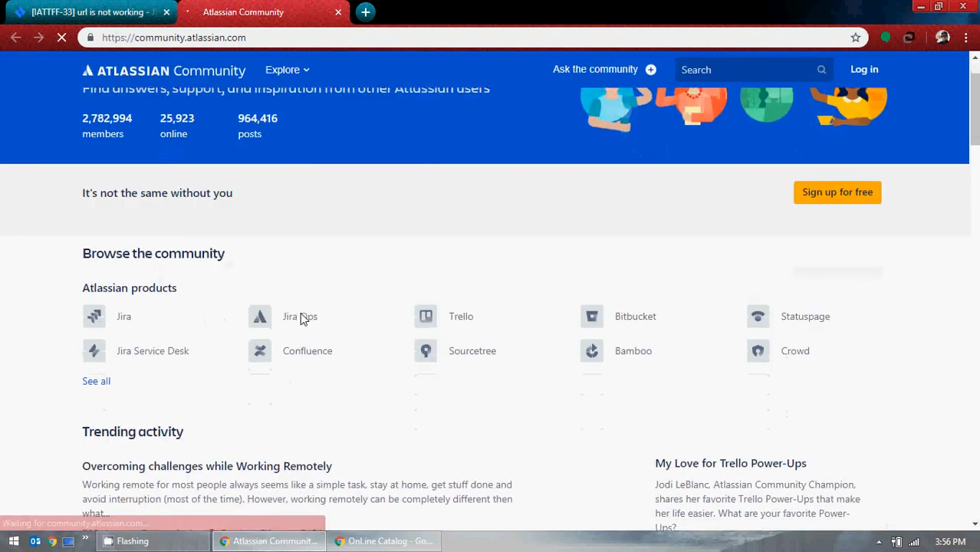
scroll(339, 296, "down", 2)
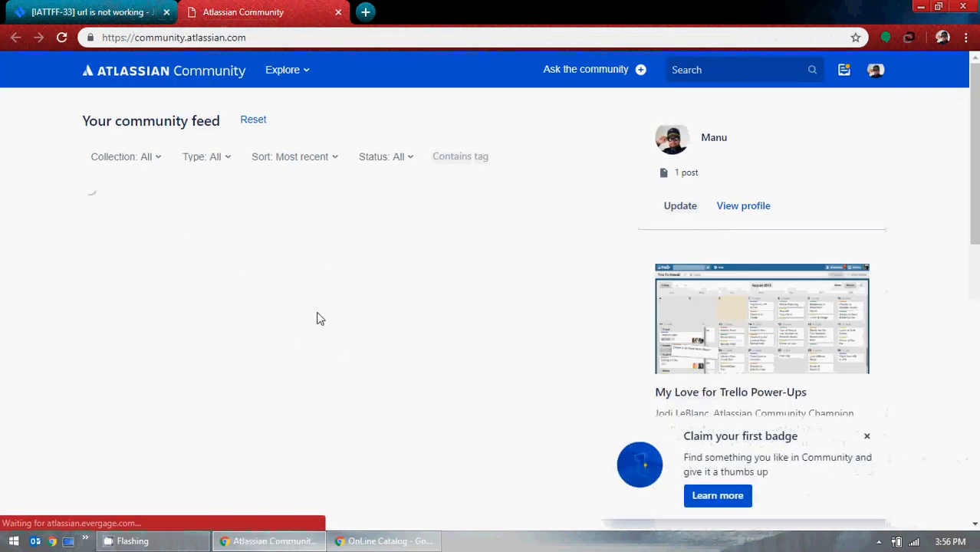
scroll(320, 319, "down", 3)
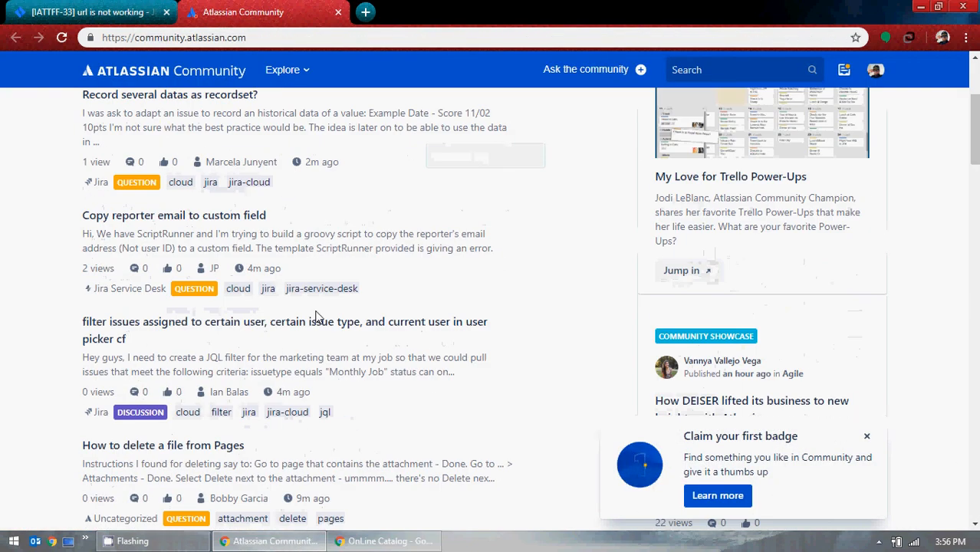
scroll(316, 317, "down", 6)
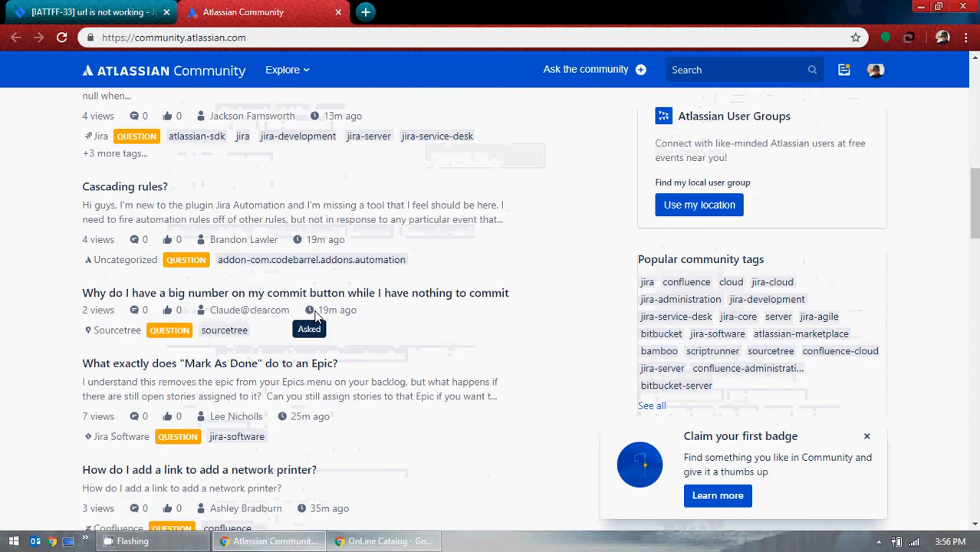
scroll(177, 436, "down", 2)
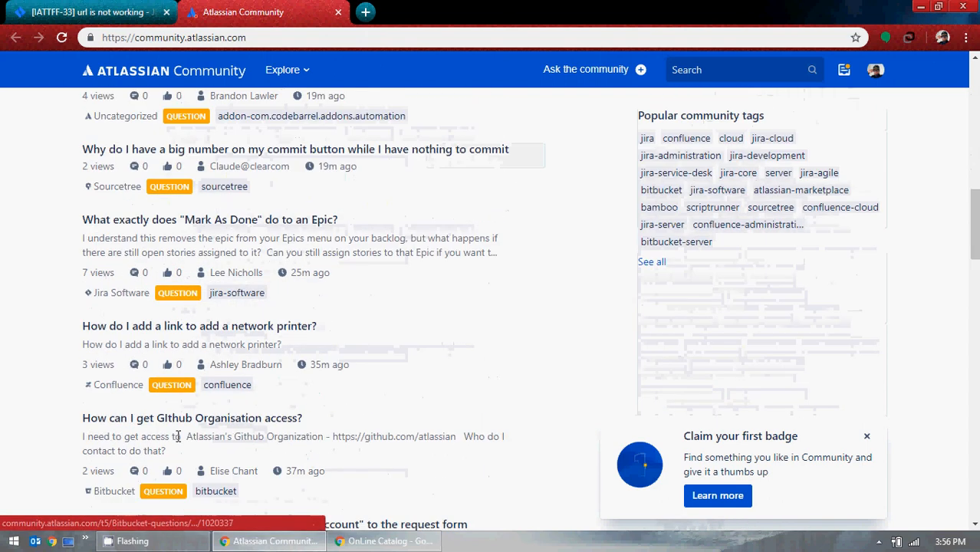
scroll(177, 436, "down", 15)
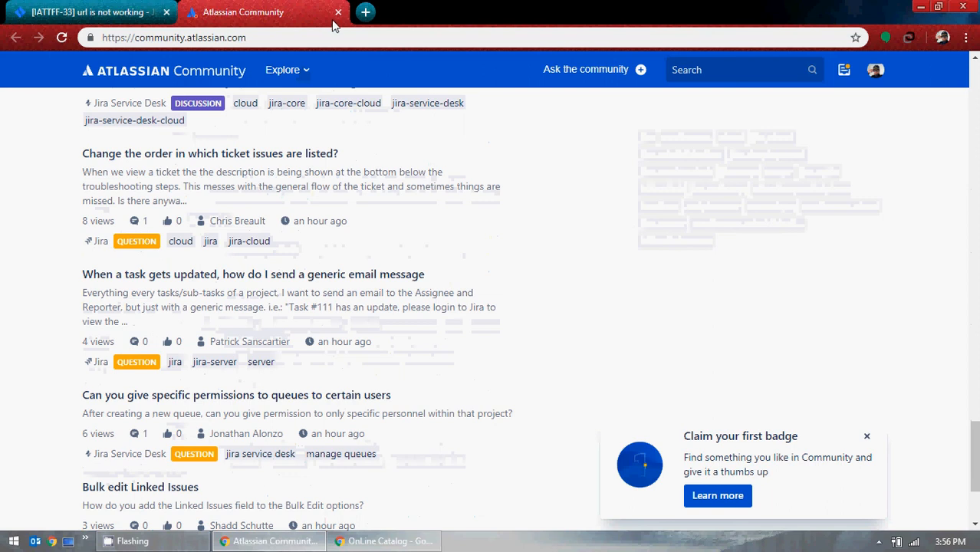
Close the Atlassian Community page, return to the main project navigation in Jira, and look through the My open issues list
left_click(338, 11)
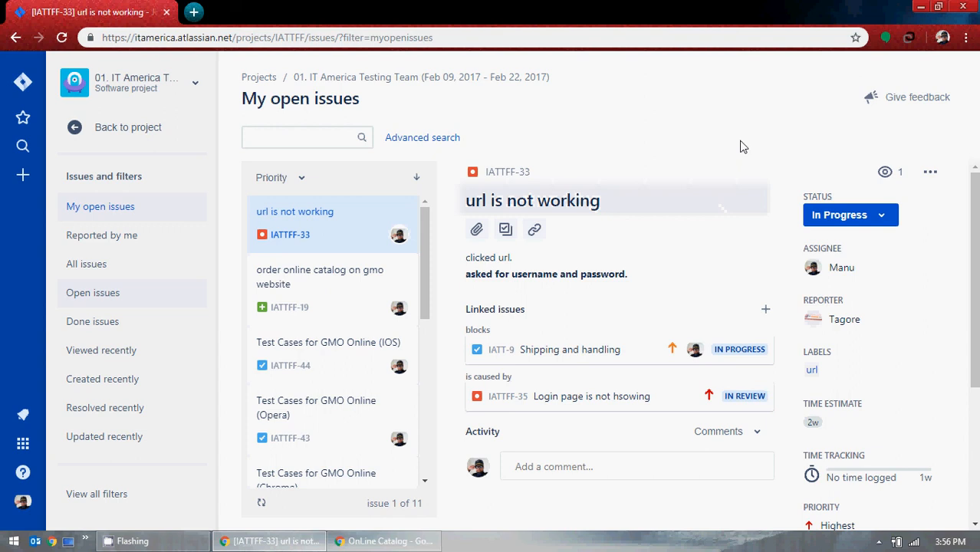
left_click(79, 128)
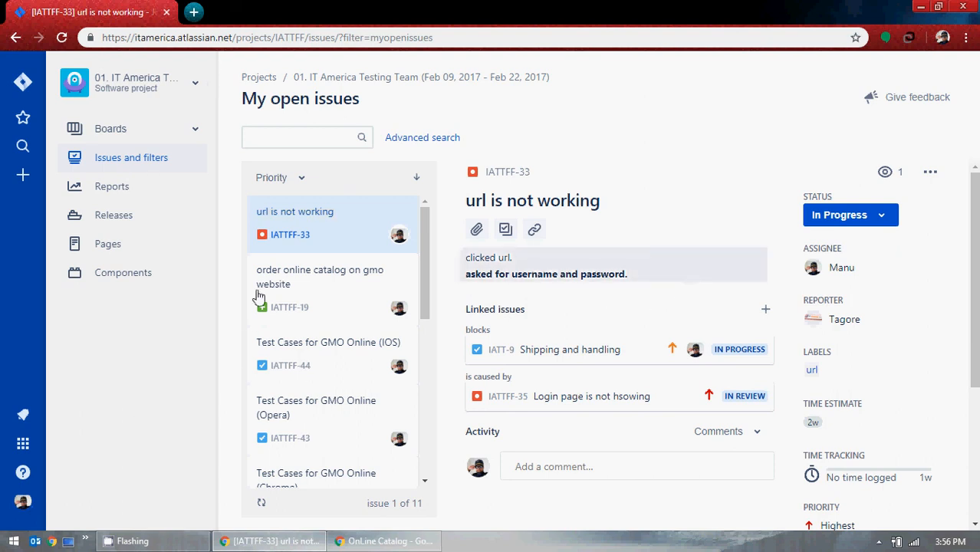
scroll(341, 298, "down", 5)
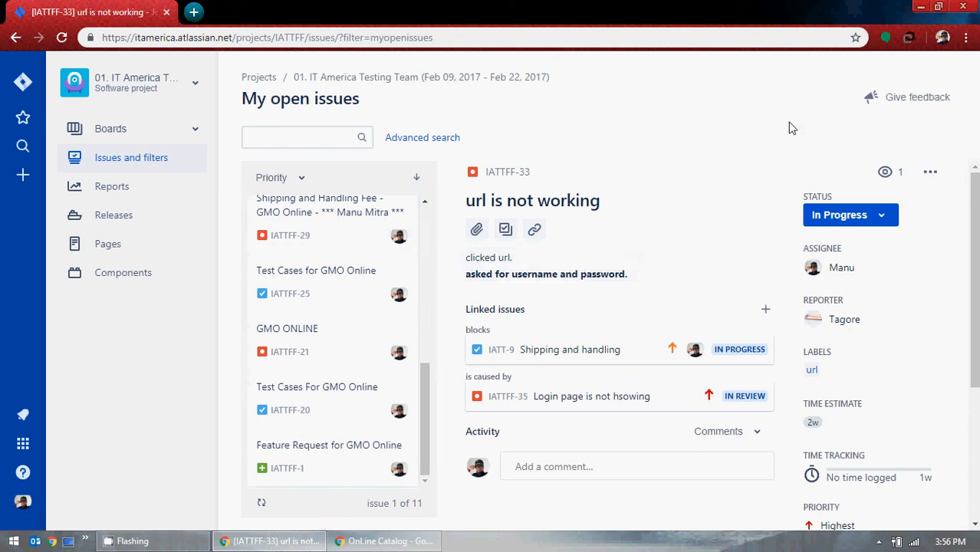
Open the Create issue form to review its project and issue type fields, and dismiss it without creating an issue
left_click(24, 176)
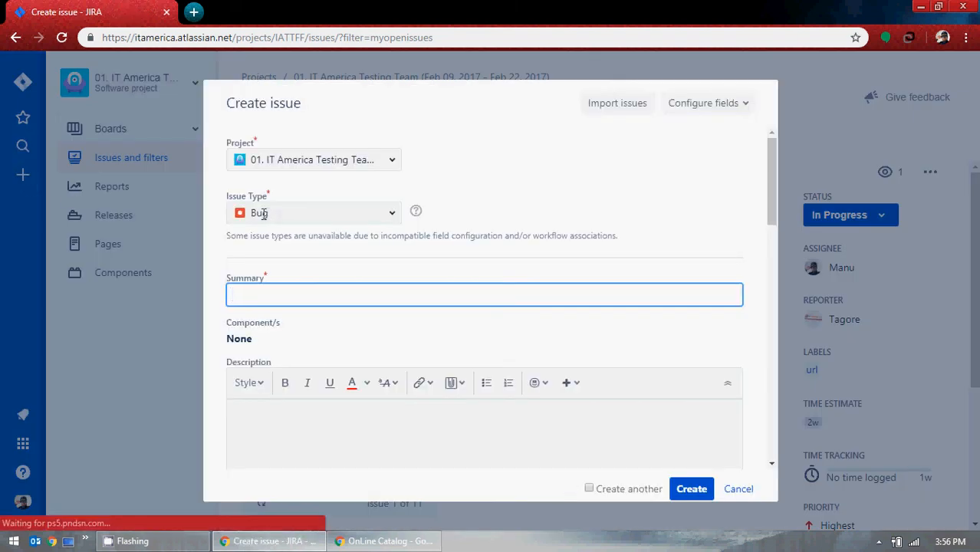
left_click(741, 489)
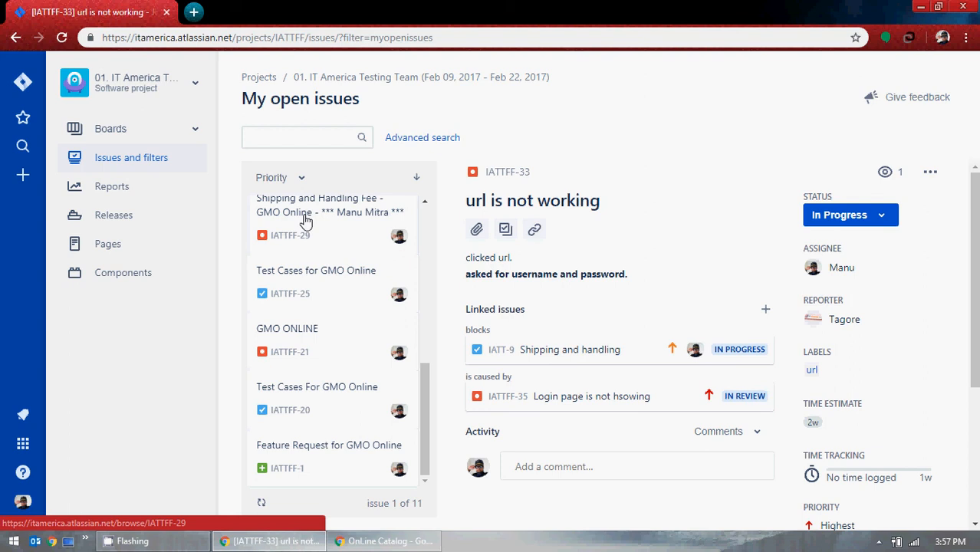
Minimise the browser to show the desktop and bring up the CamStudio recorder window
left_click(922, 9)
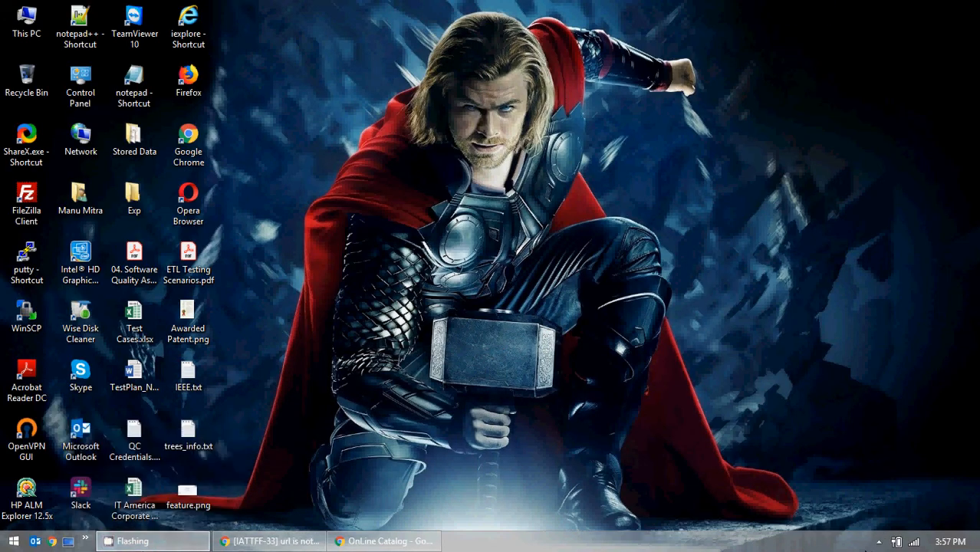
left_click(878, 542)
left_click(879, 473)
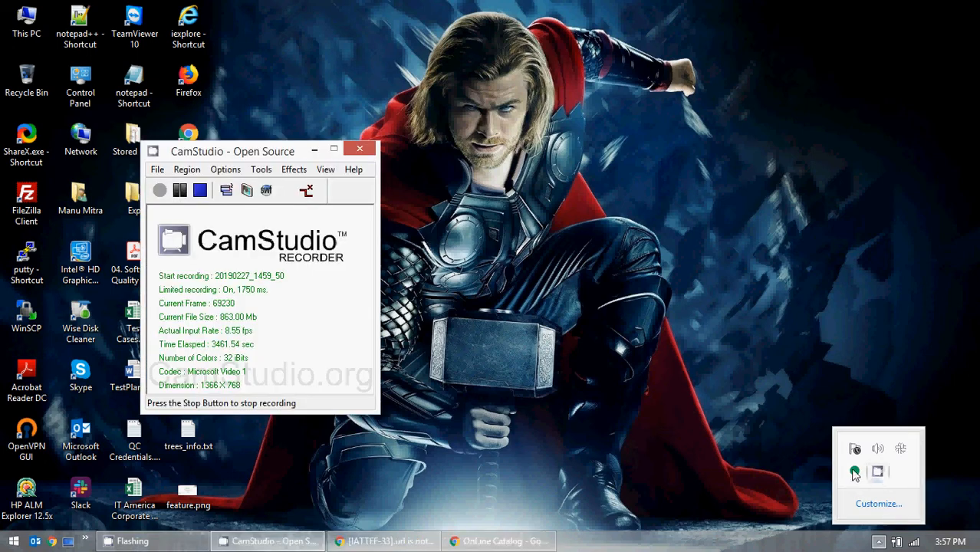